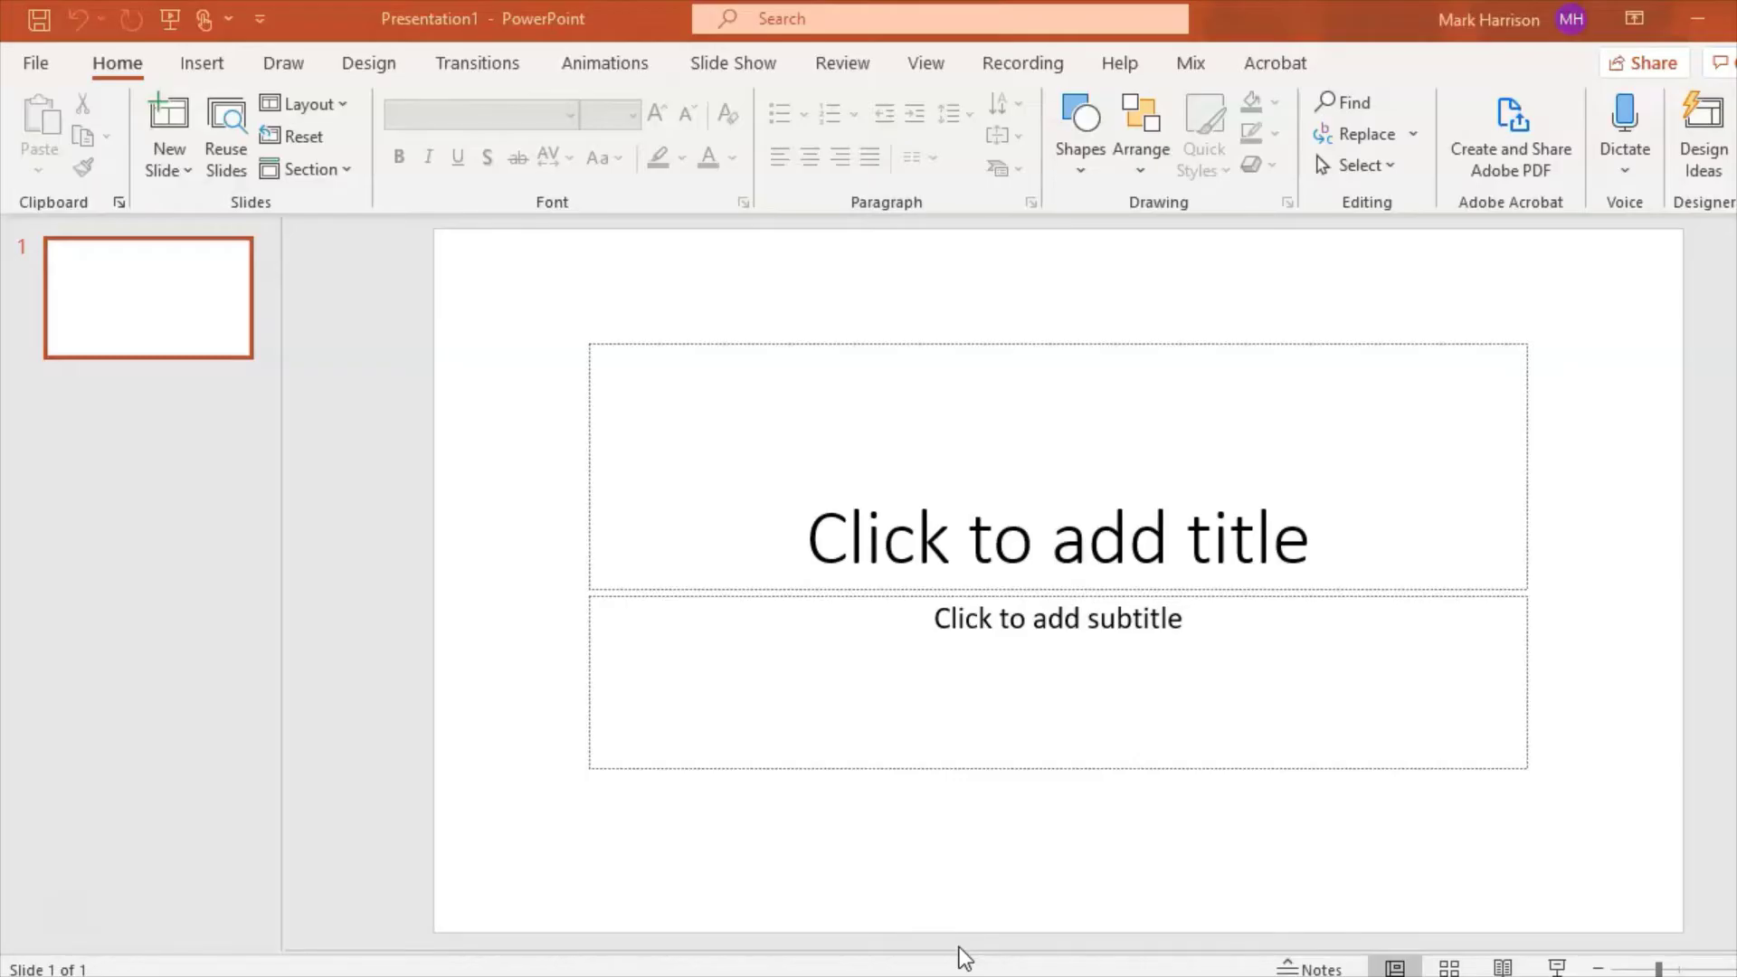
# Open Slide Master view from the View tab and select the top-level master
pyautogui.click(1027, 584)
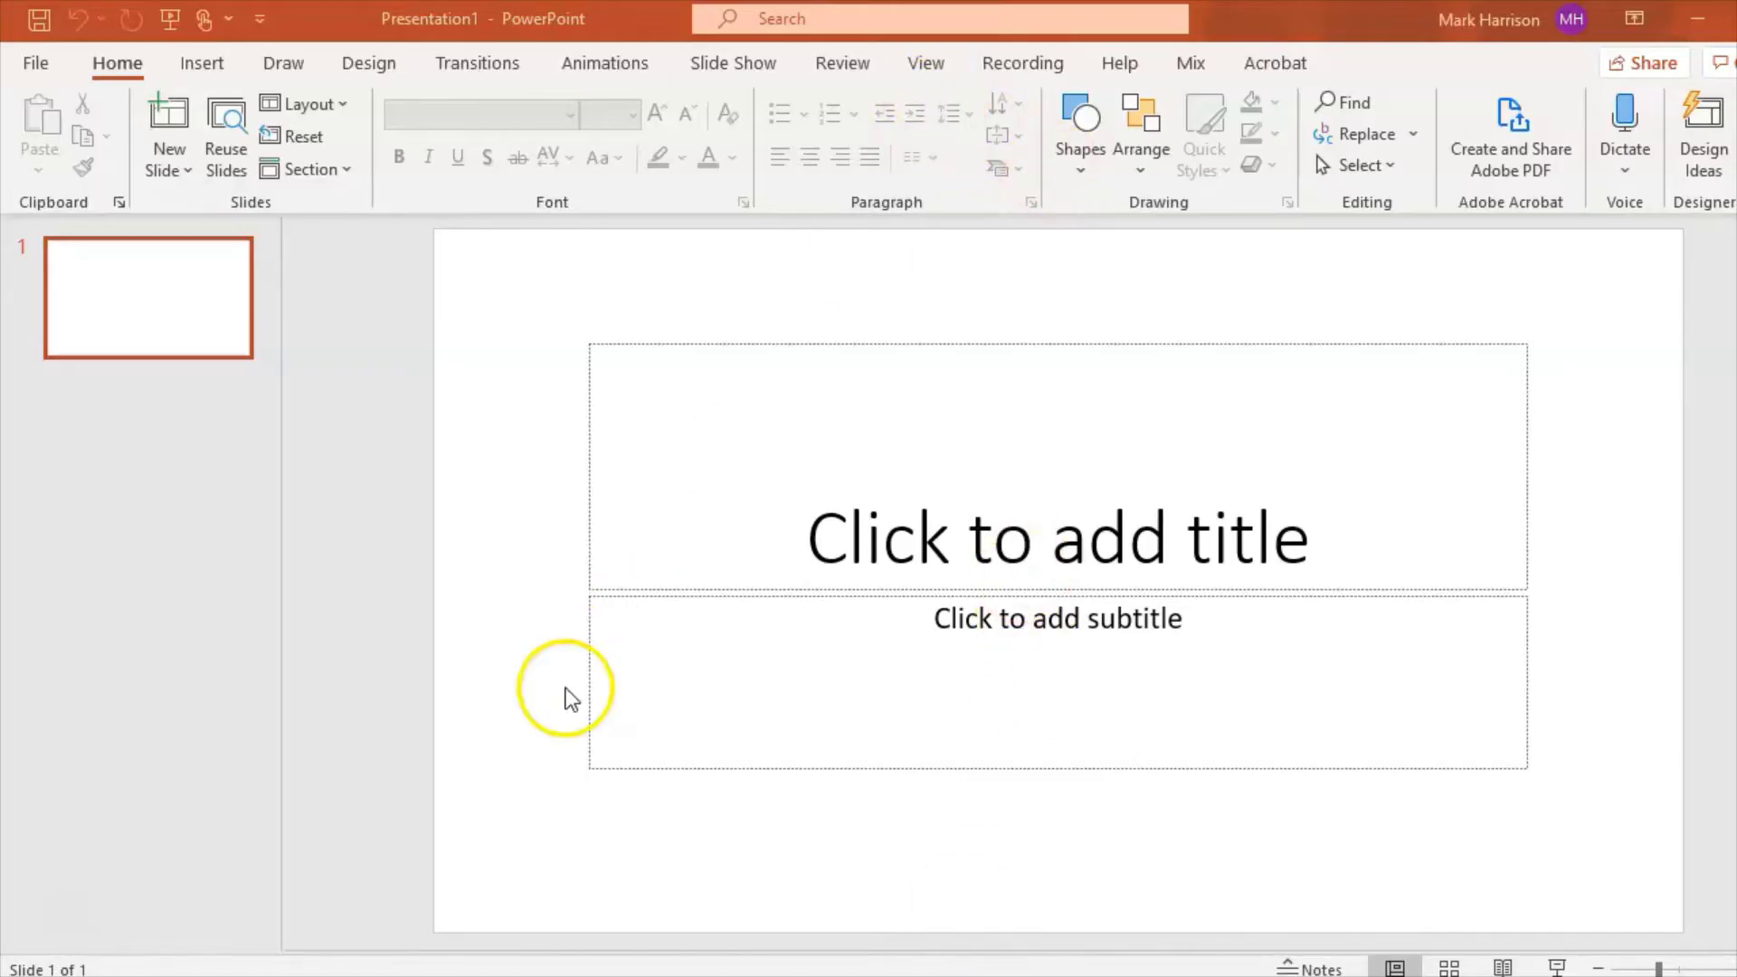
pyautogui.click(919, 71)
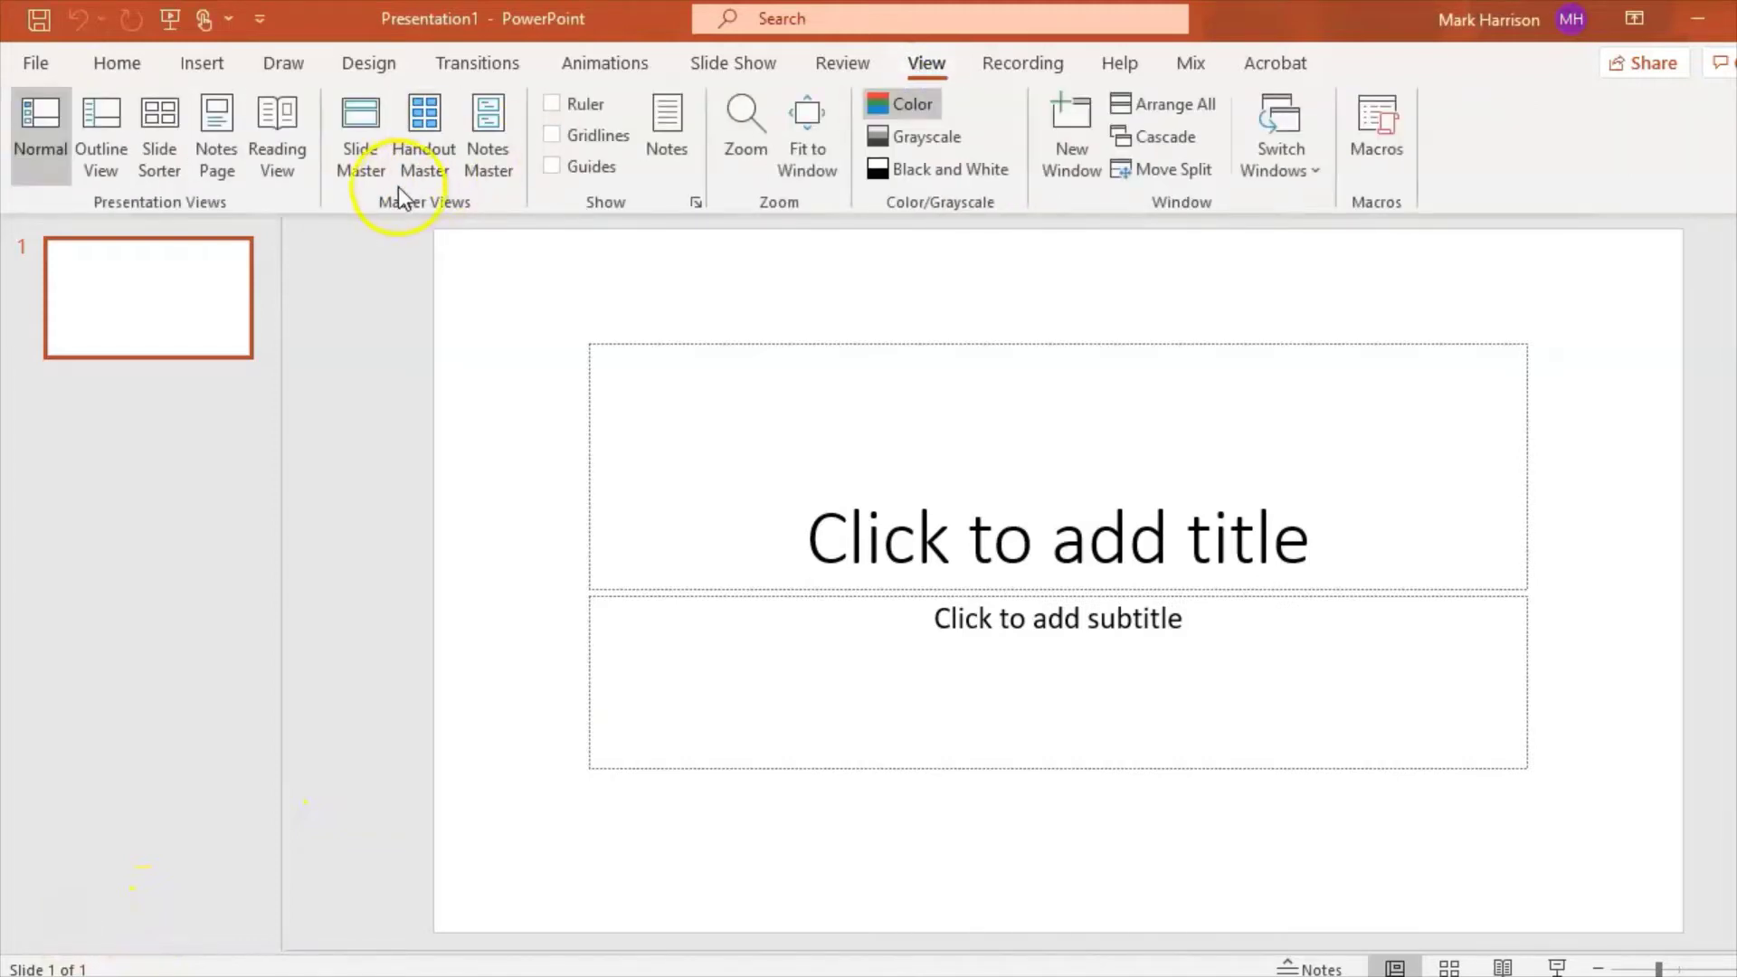
pyautogui.click(366, 181)
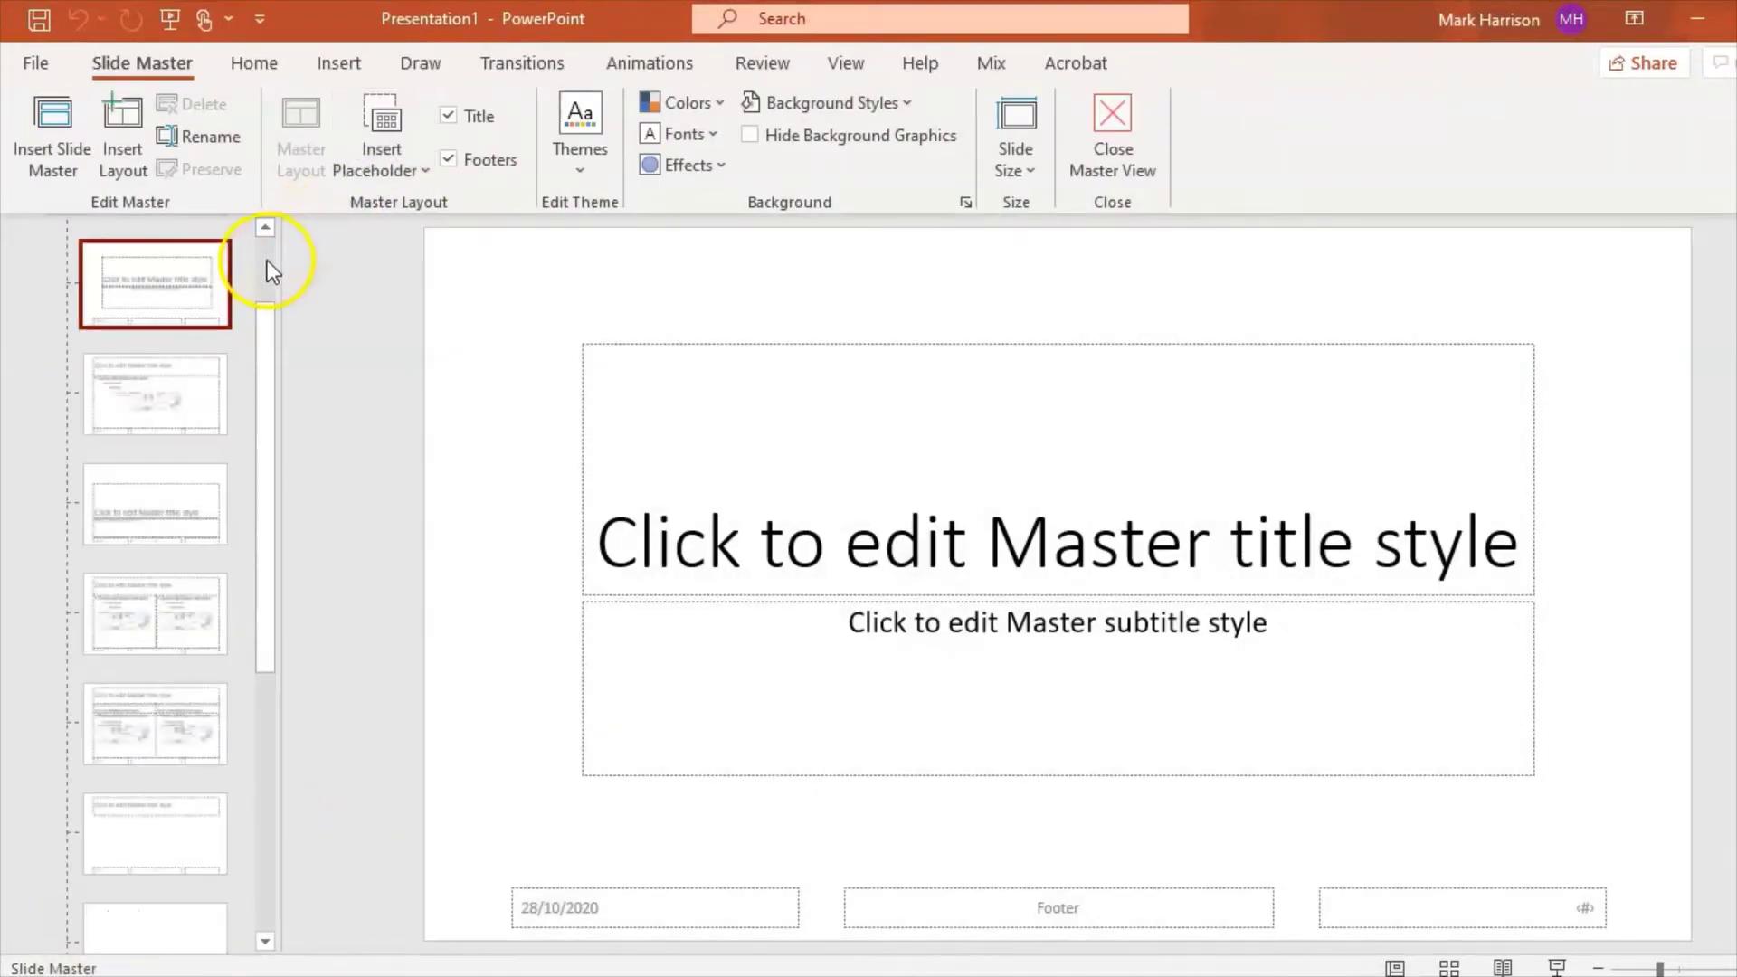
pyautogui.click(268, 258)
pyautogui.click(153, 306)
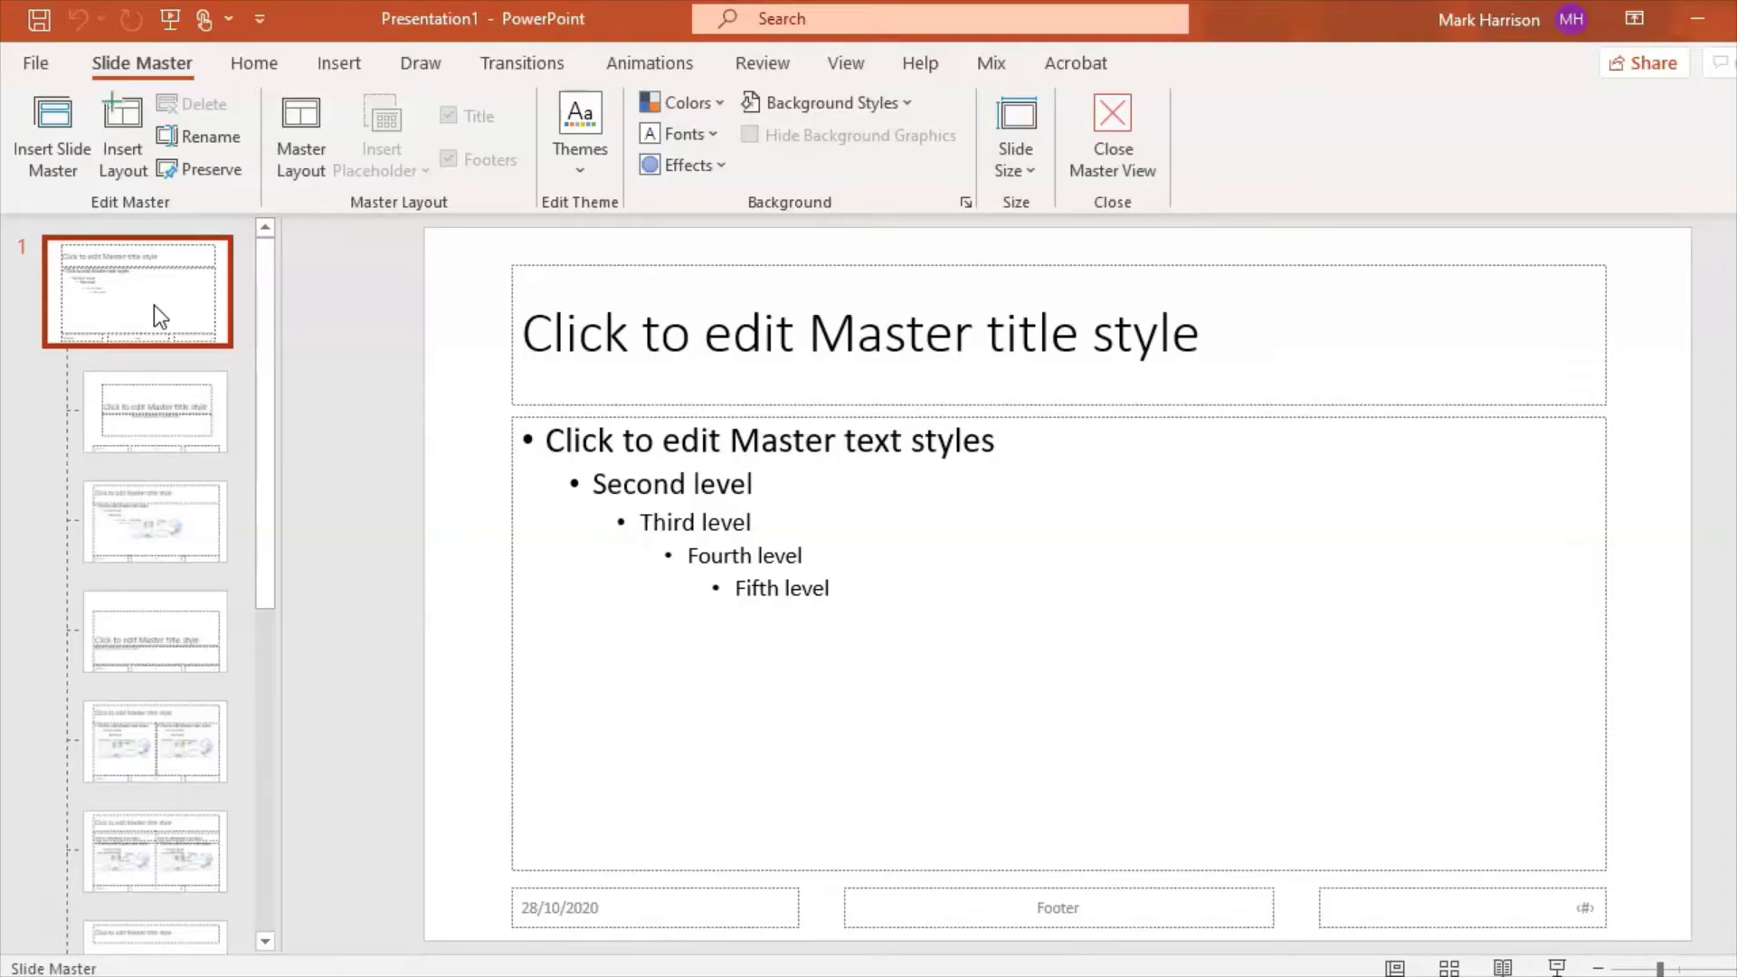
# Inspect the Title Slide layout, the master title placeholder and the theme colours without changing anything
pyautogui.click(166, 422)
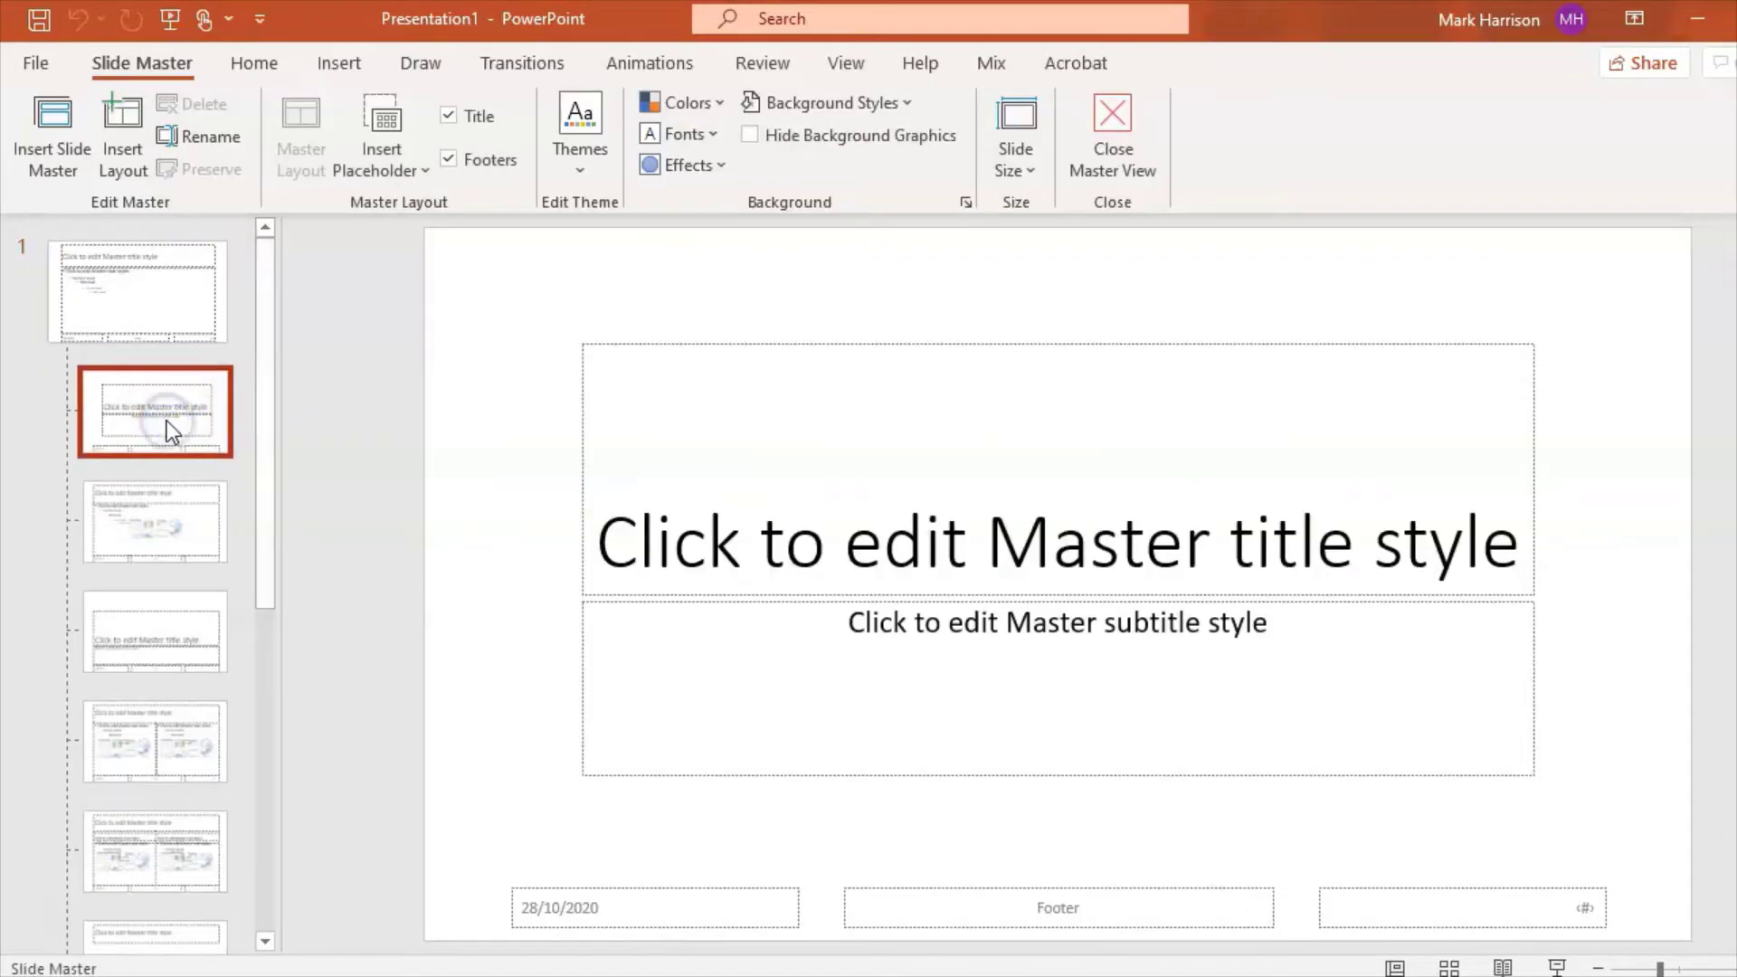
pyautogui.click(166, 328)
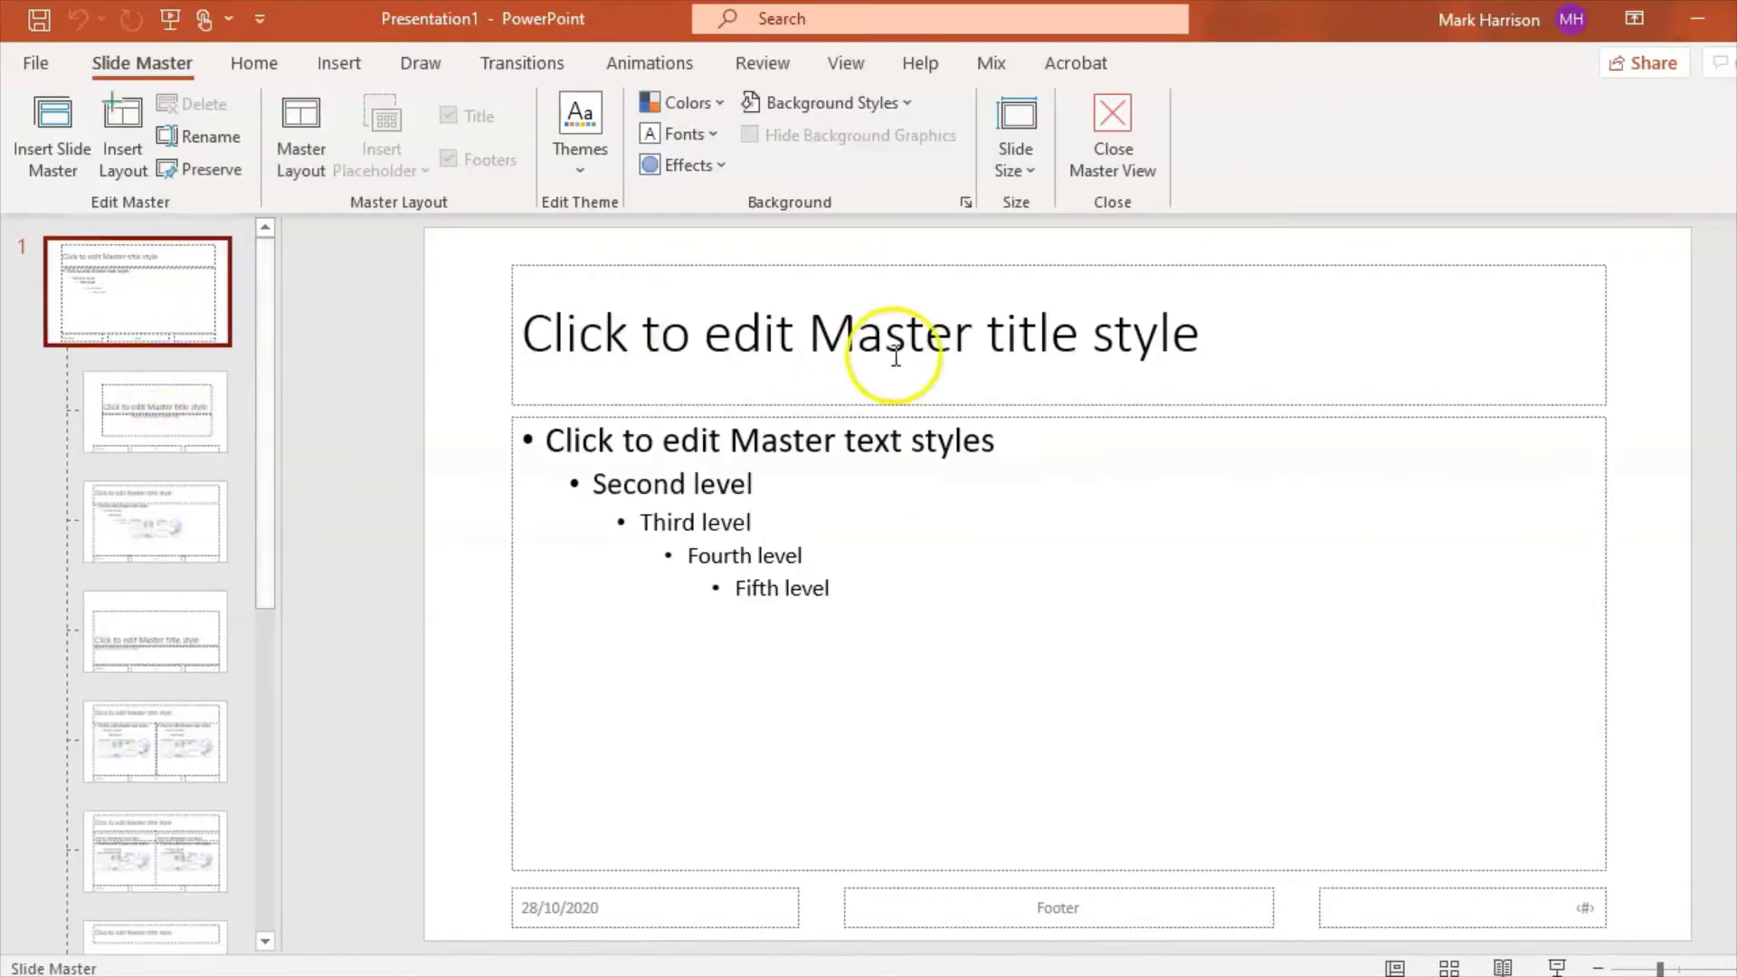
pyautogui.click(775, 344)
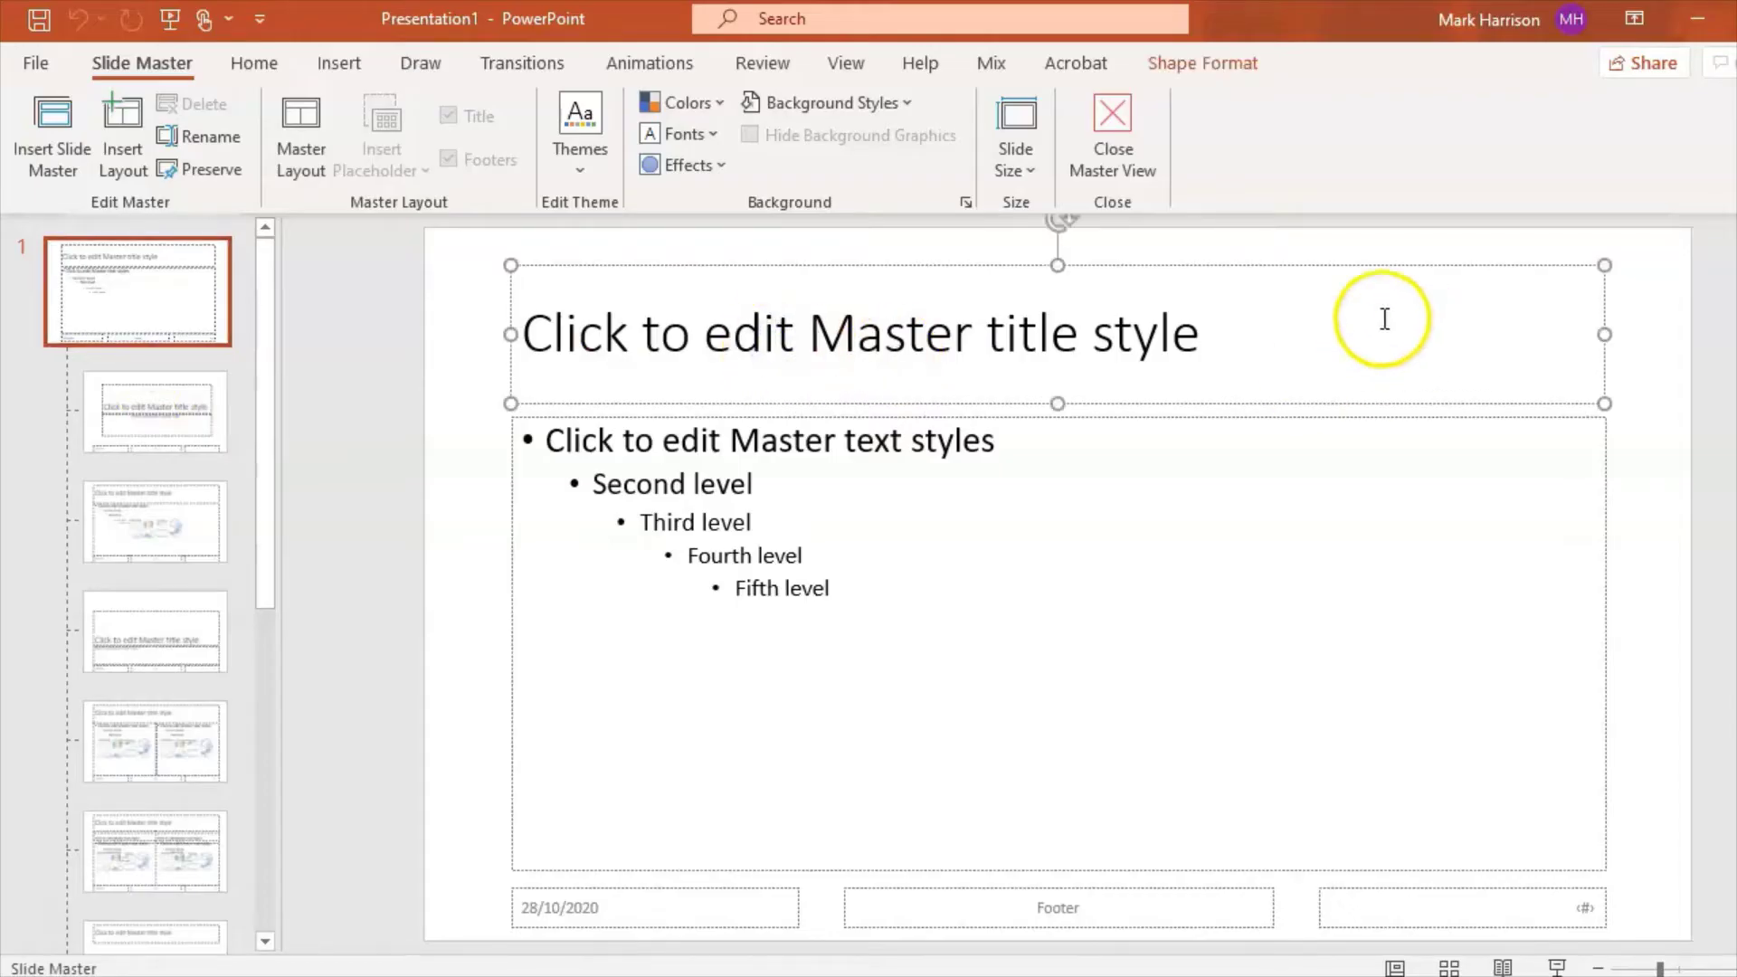
pyautogui.click(420, 440)
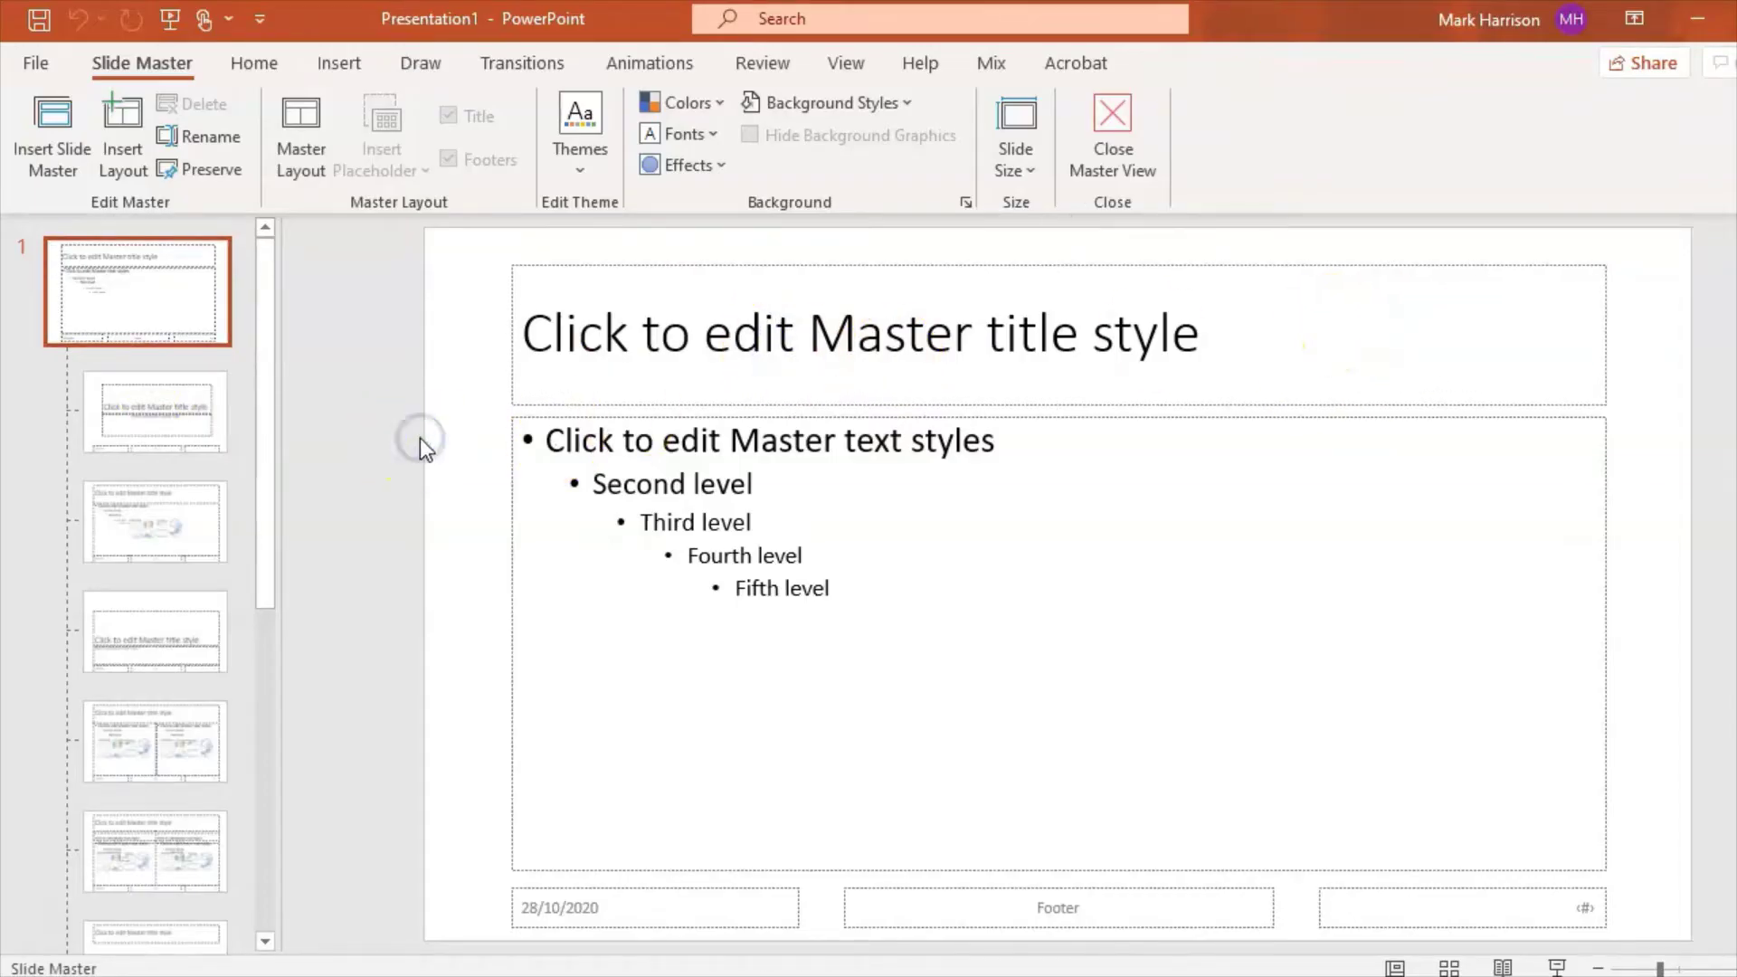
pyautogui.click(688, 102)
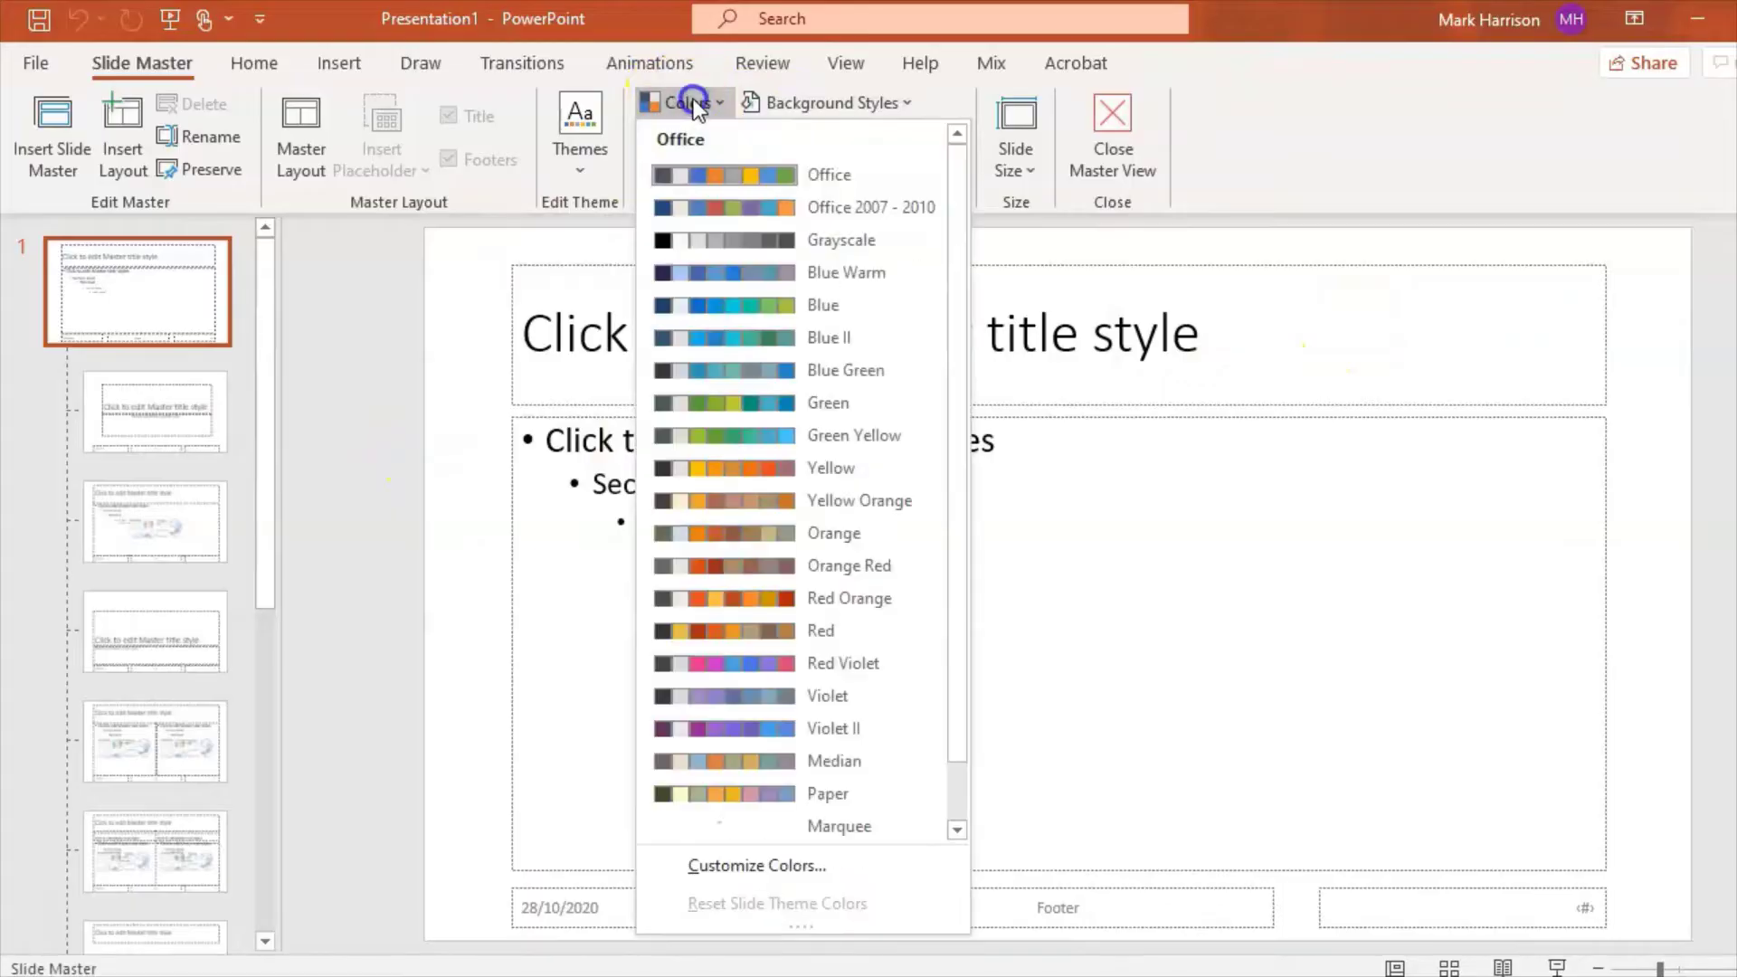
pyautogui.click(505, 323)
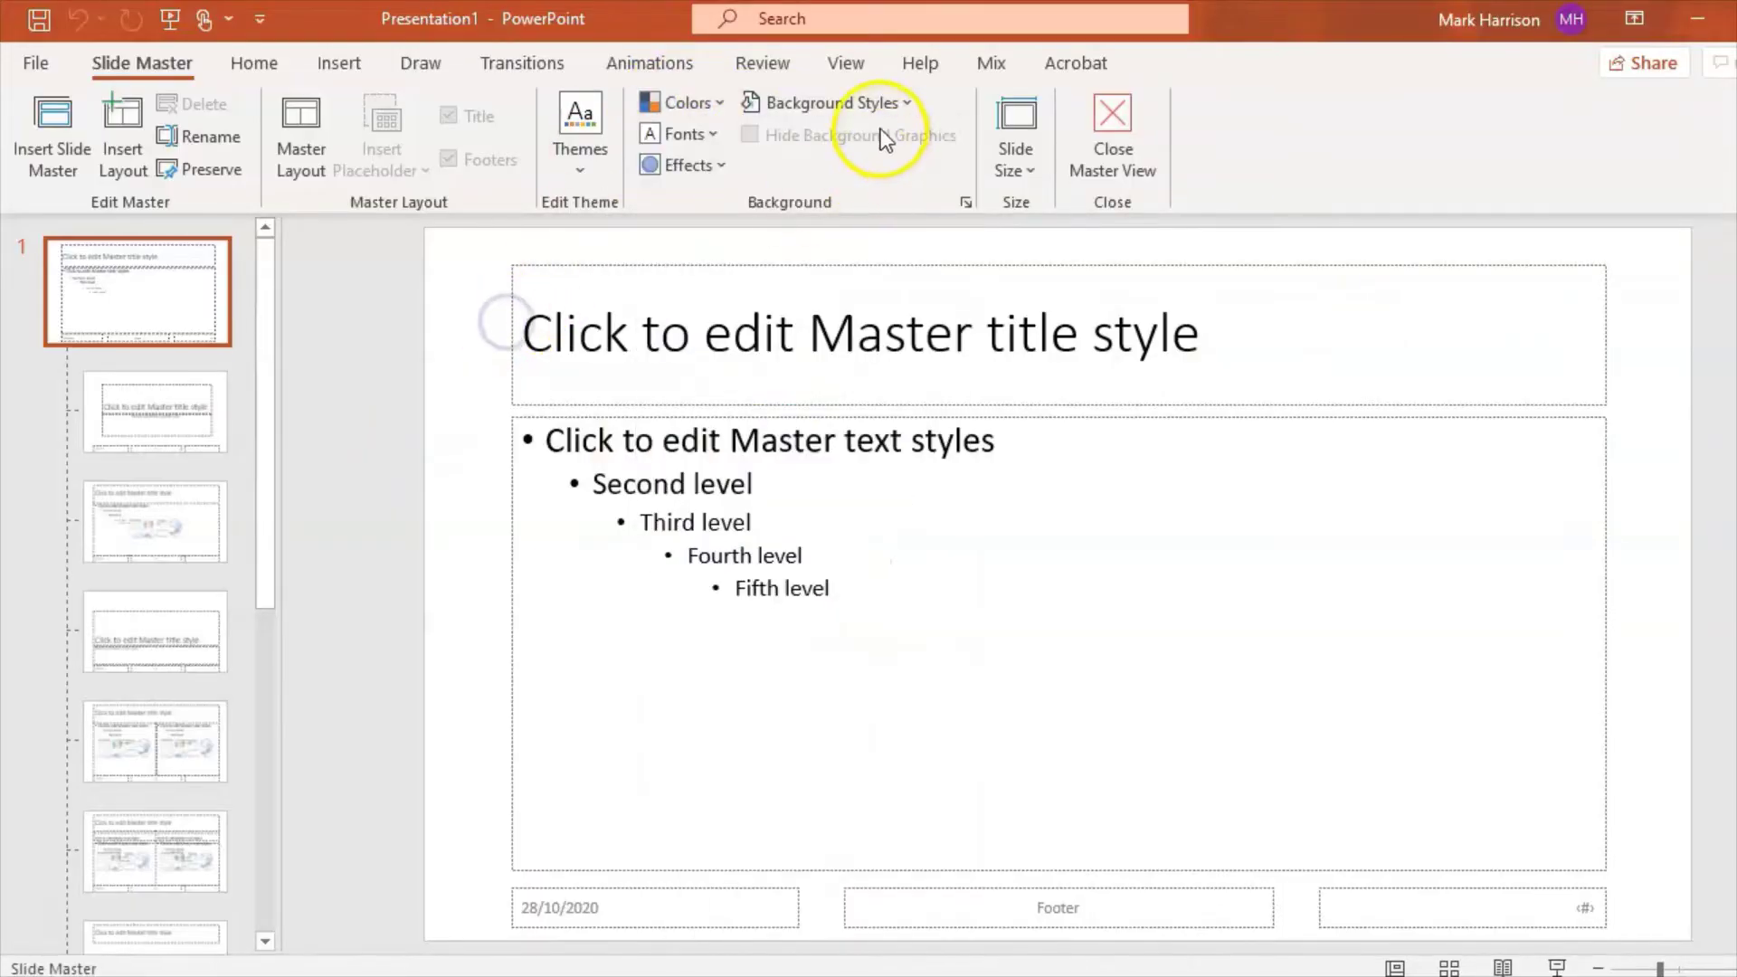
# Fill the slide master background with dark green through Format Background
pyautogui.click(877, 101)
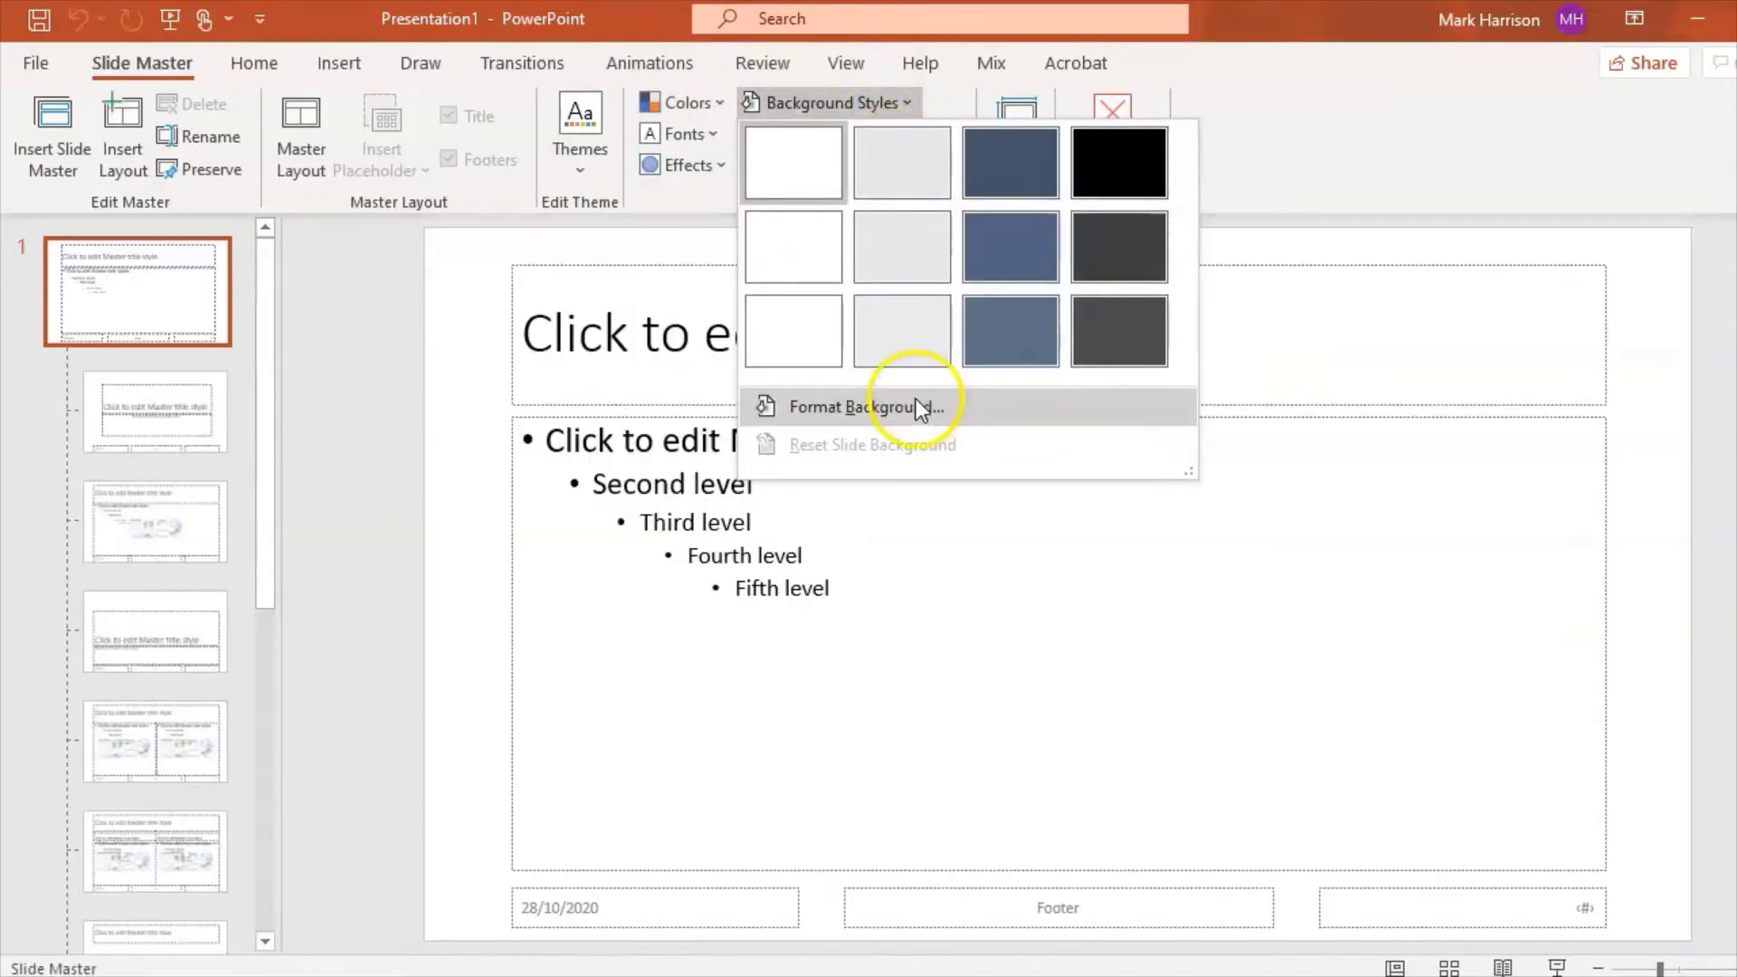
pyautogui.click(914, 406)
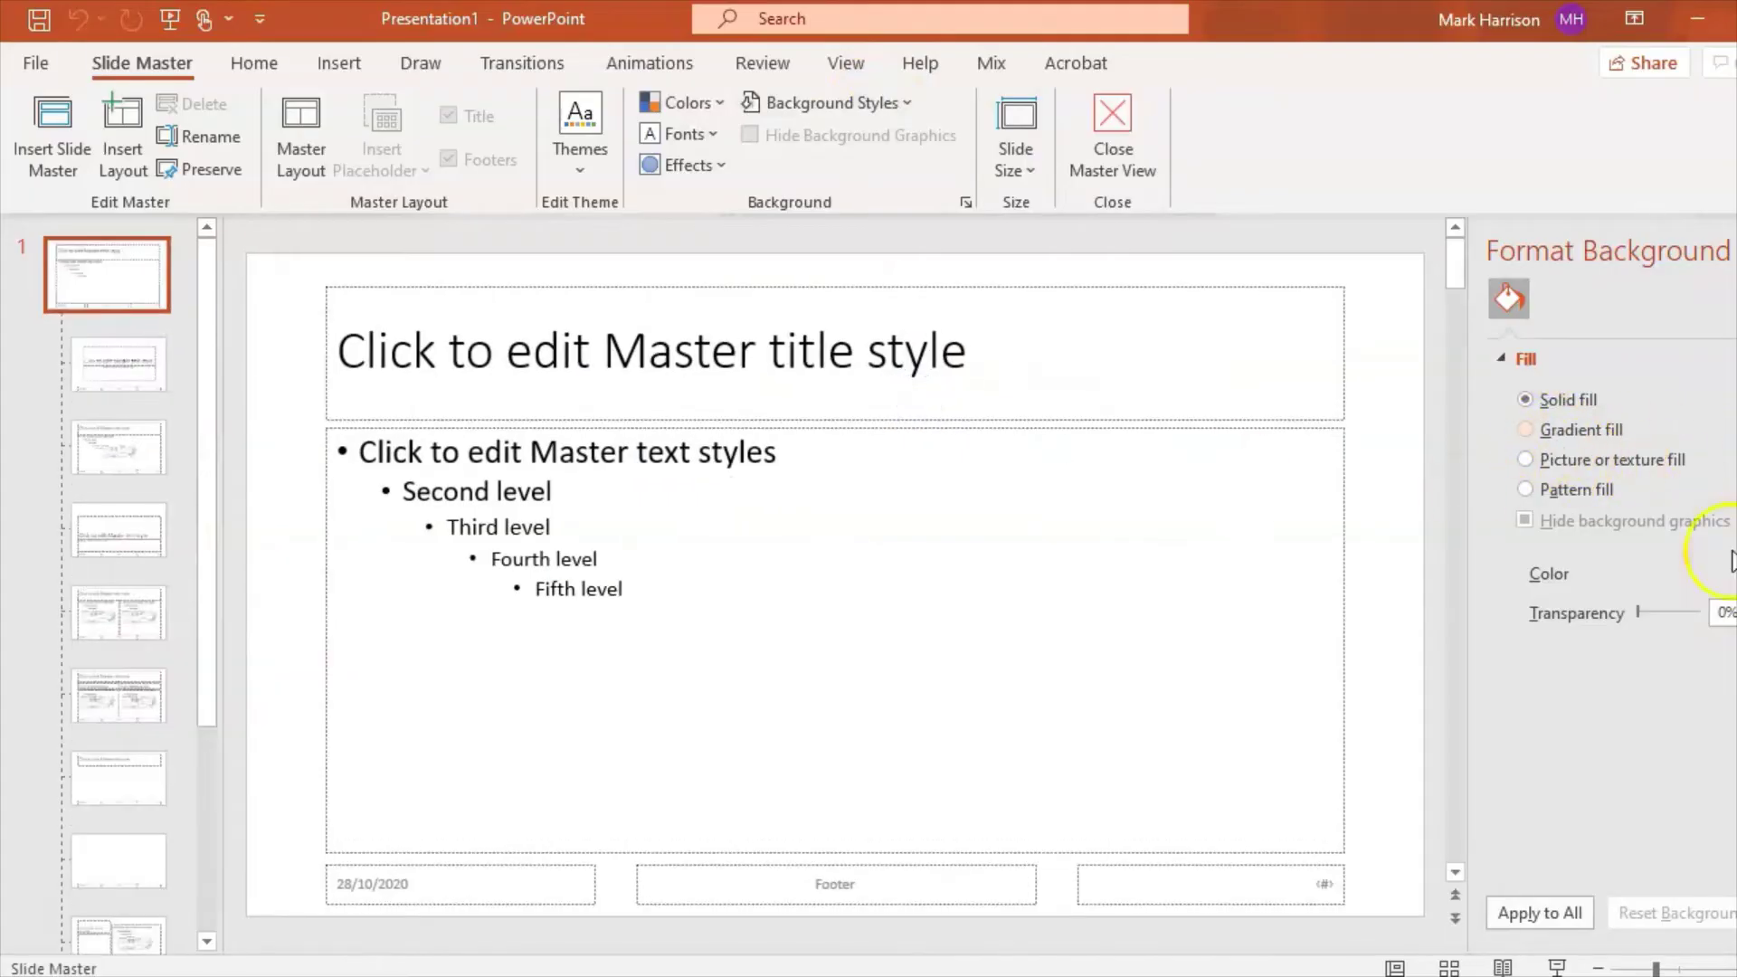
pyautogui.click(1724, 573)
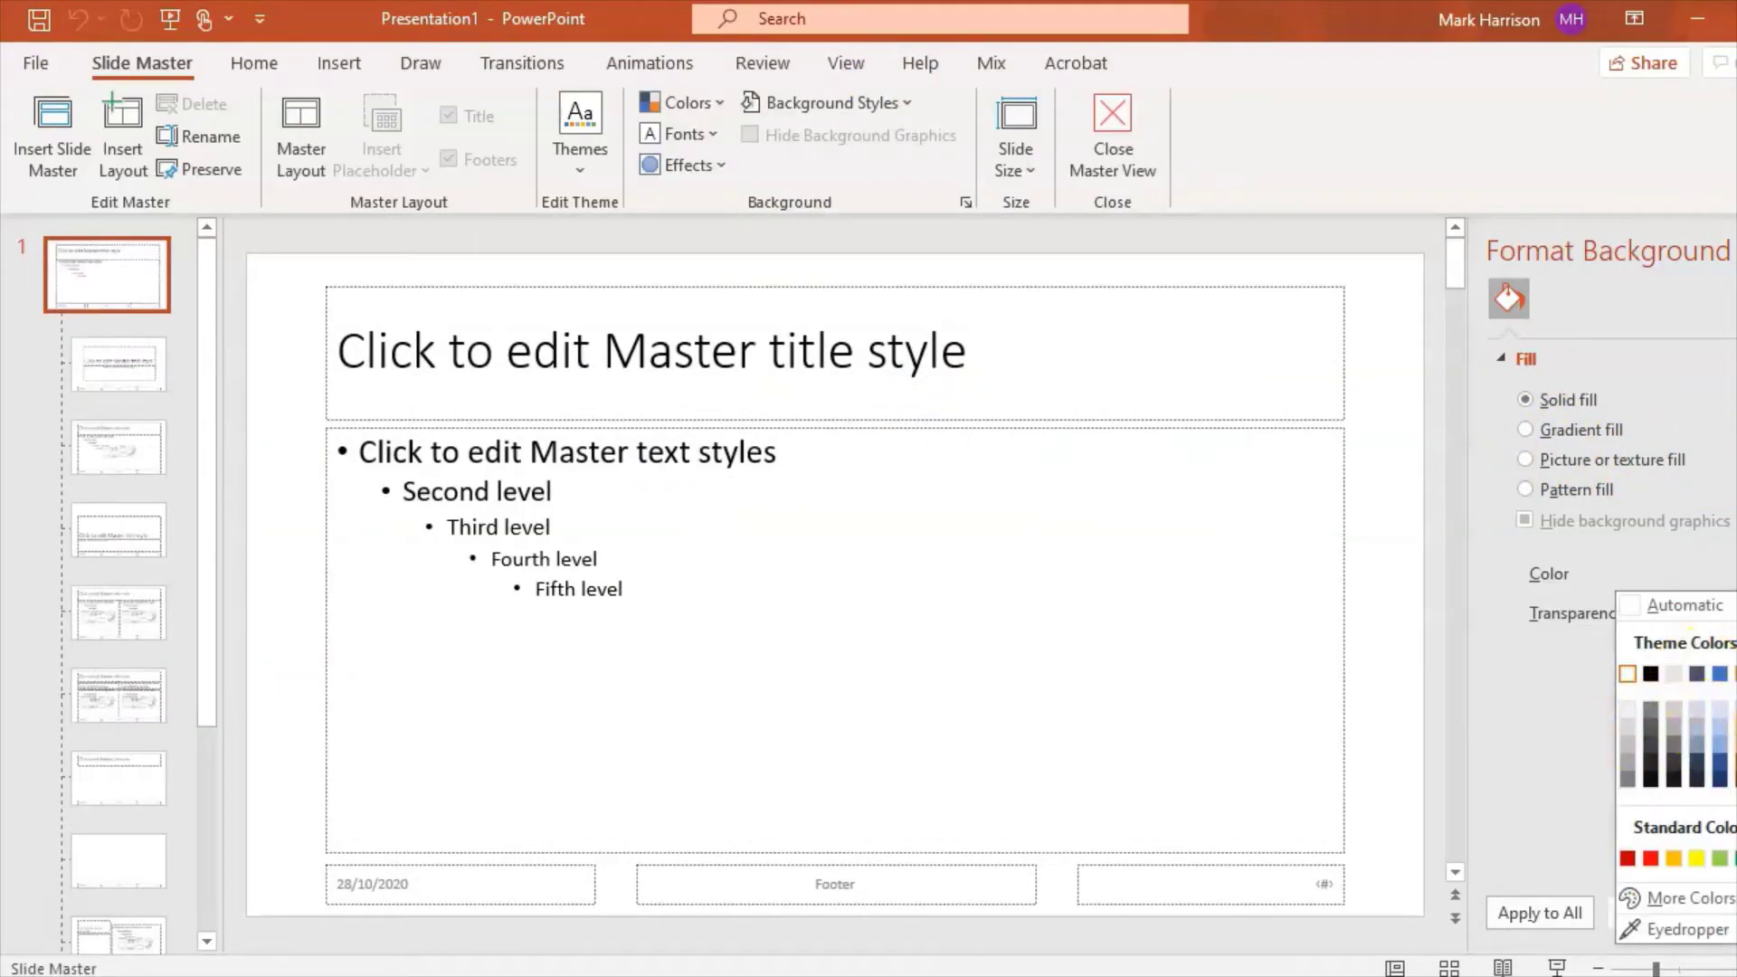
pyautogui.click(1730, 787)
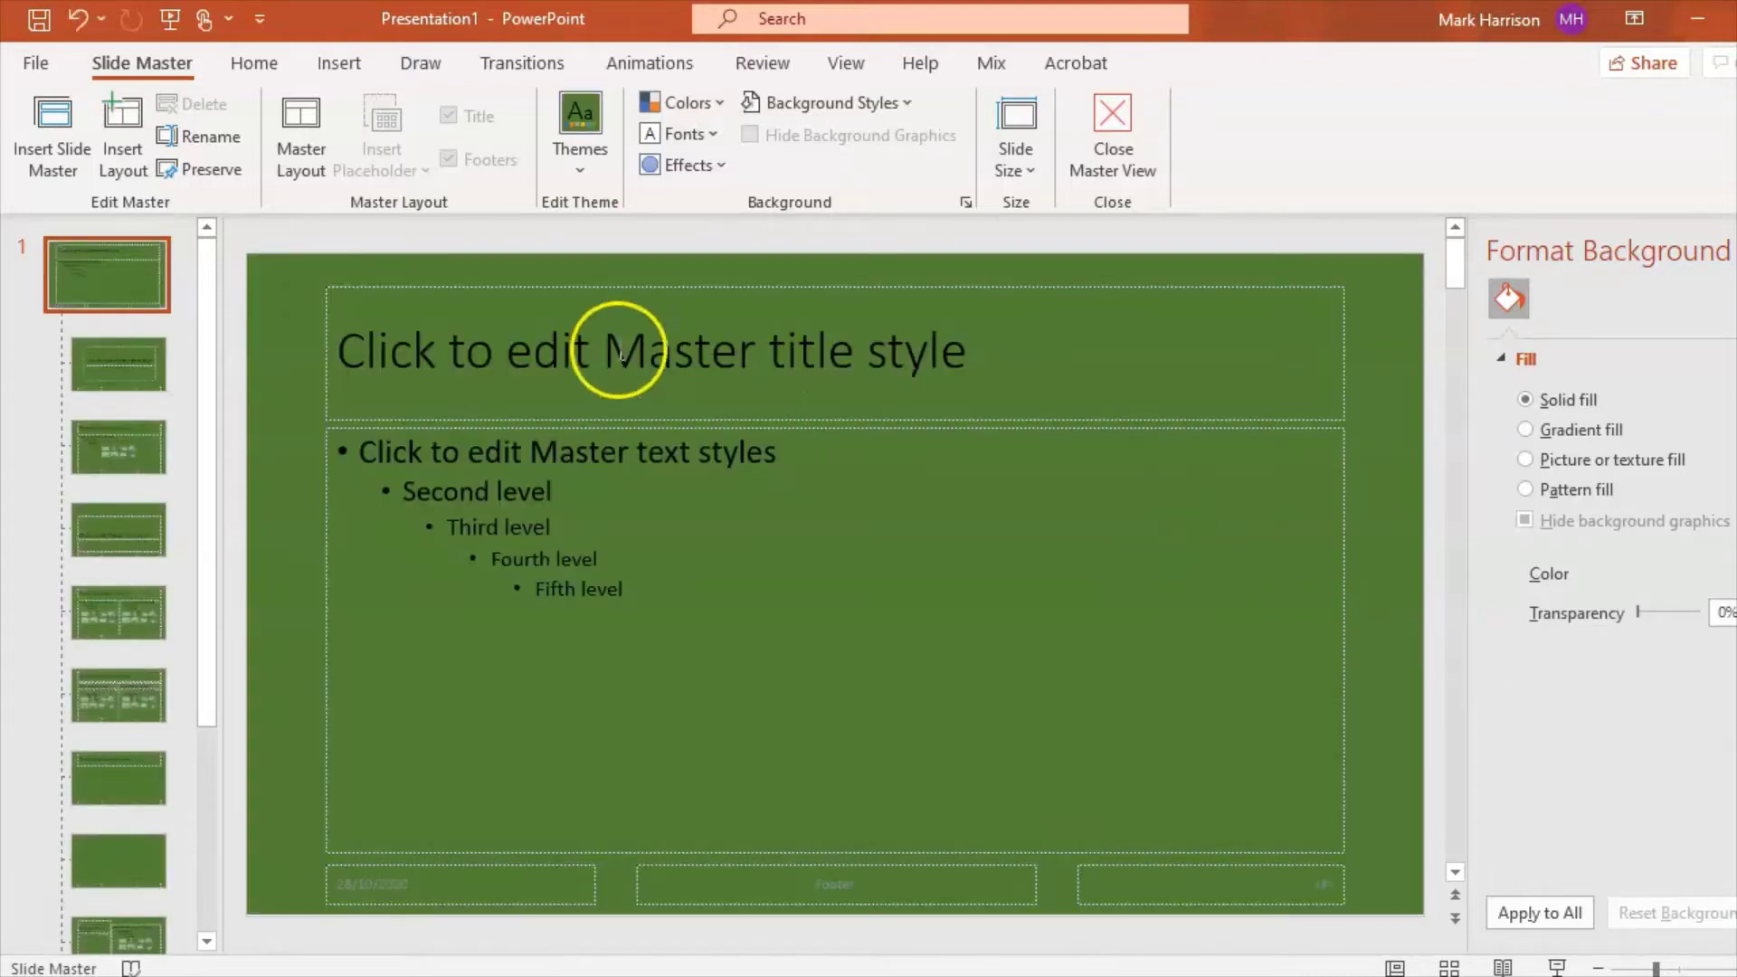
# Make the master title text italic and return to the Slide Master tab
pyautogui.click(510, 328)
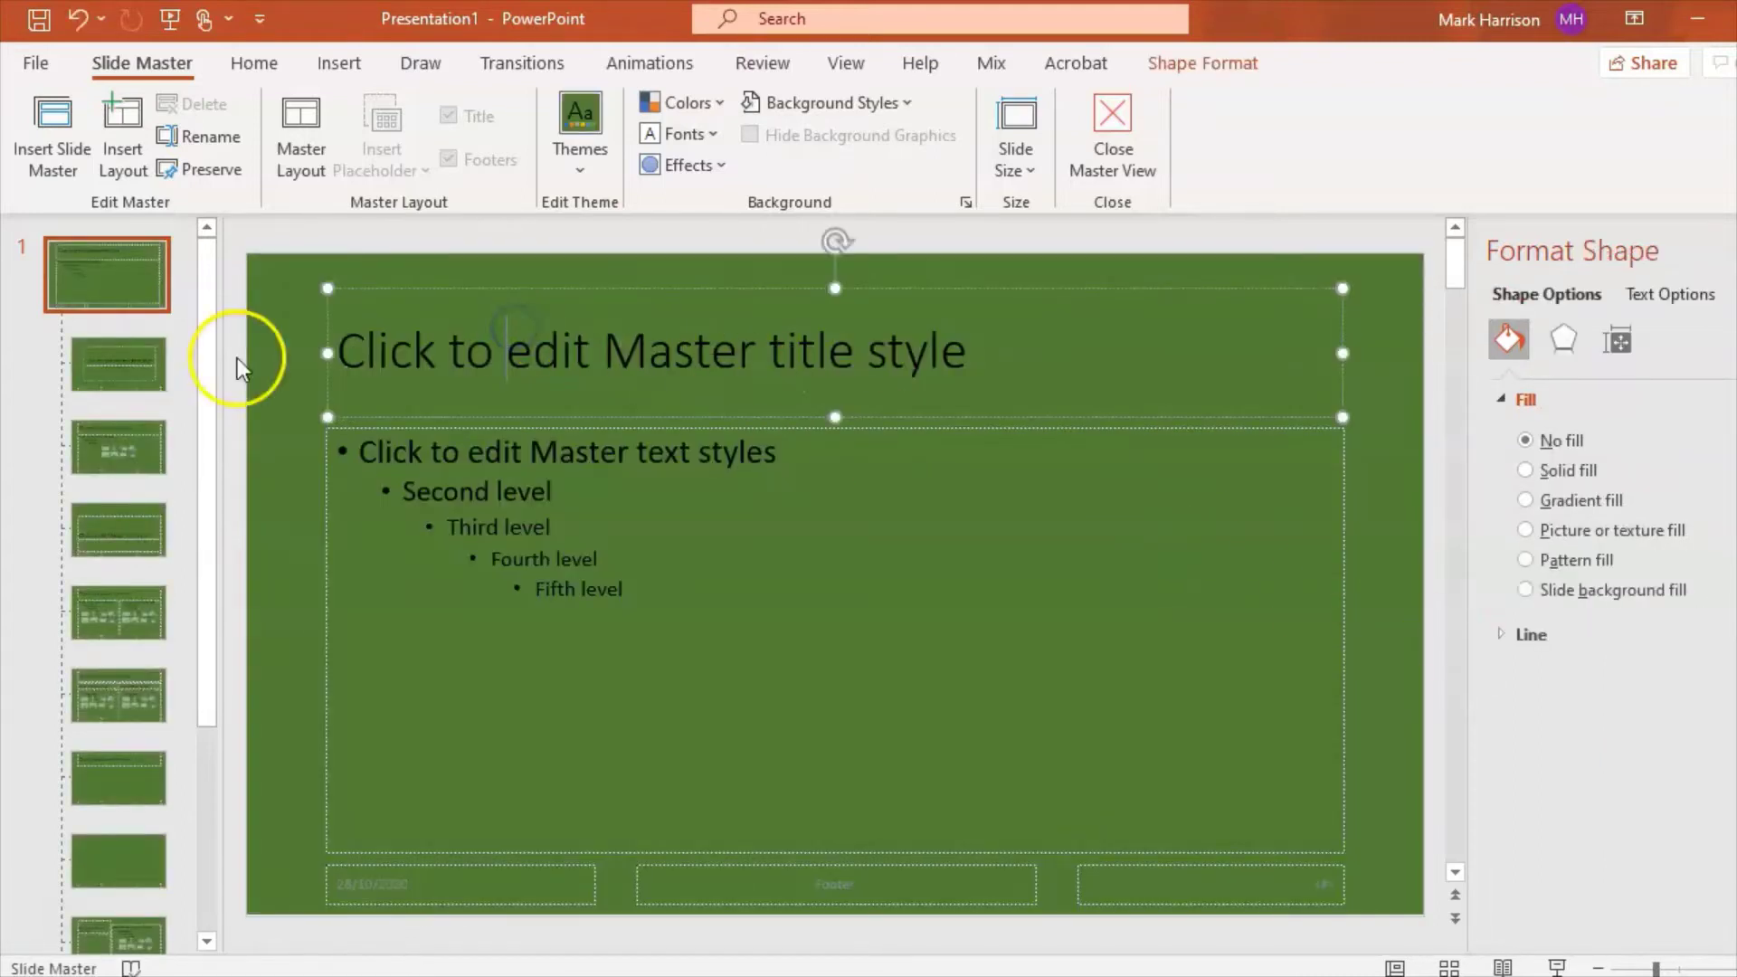
pyautogui.click(389, 357)
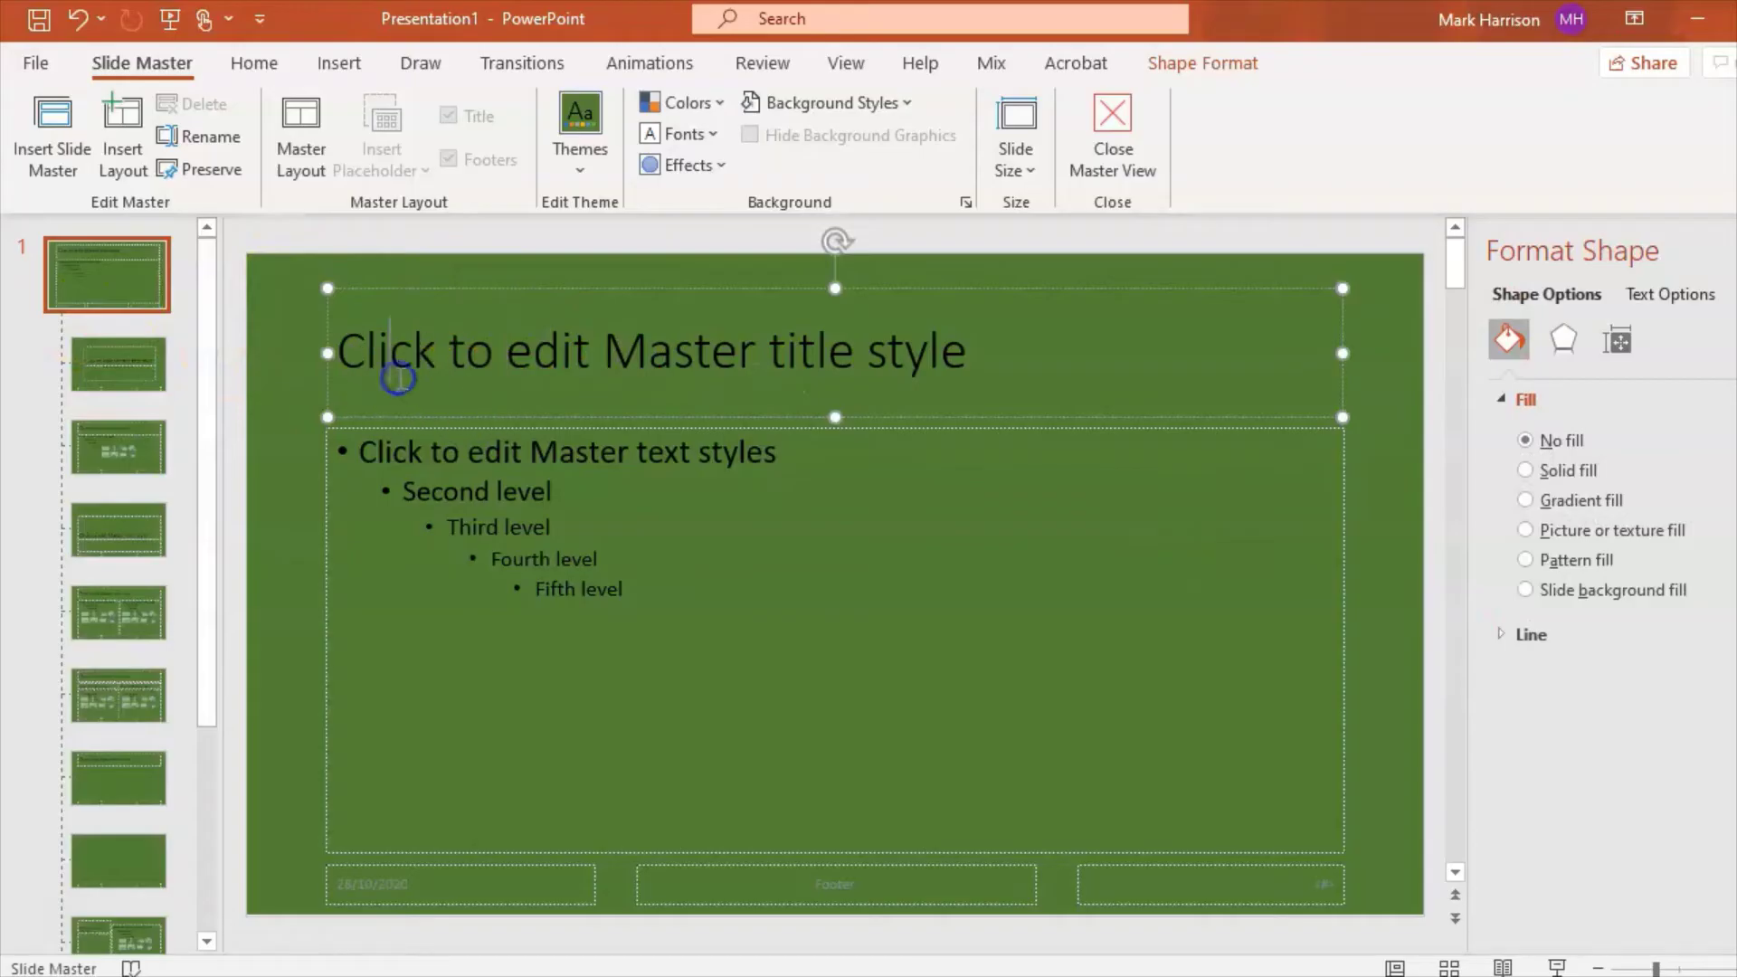
pyautogui.moveTo(340, 353); pyautogui.dragTo(962, 395)
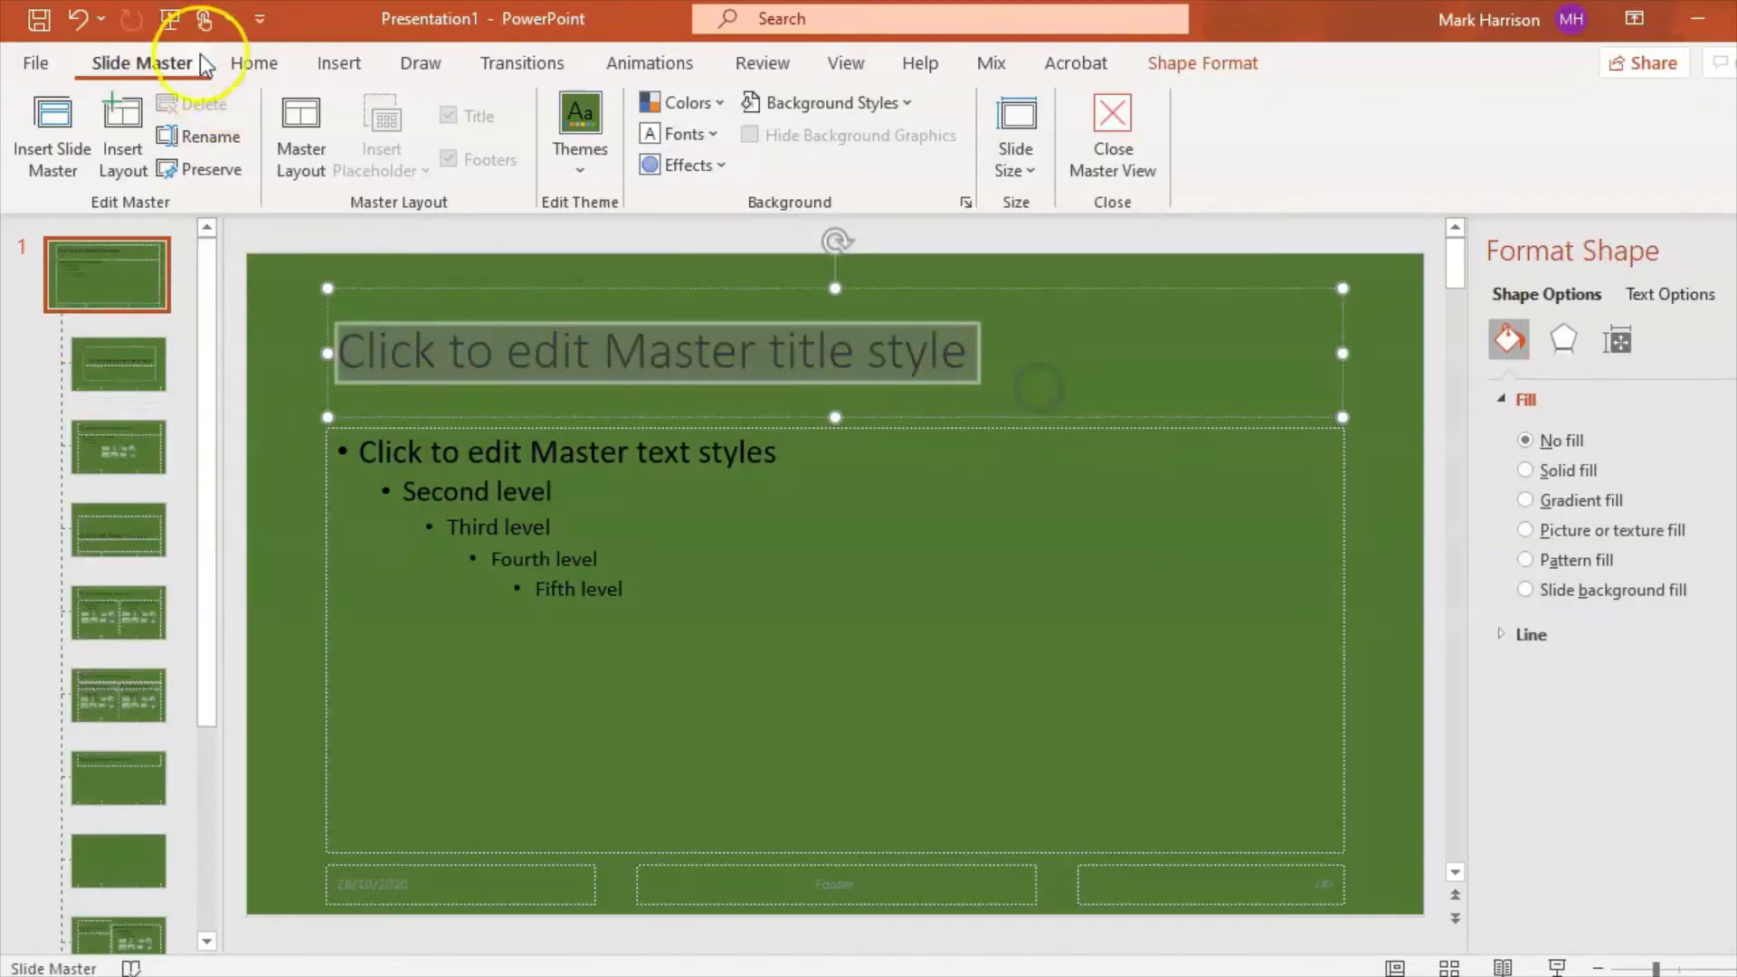
pyautogui.click(263, 64)
pyautogui.click(348, 159)
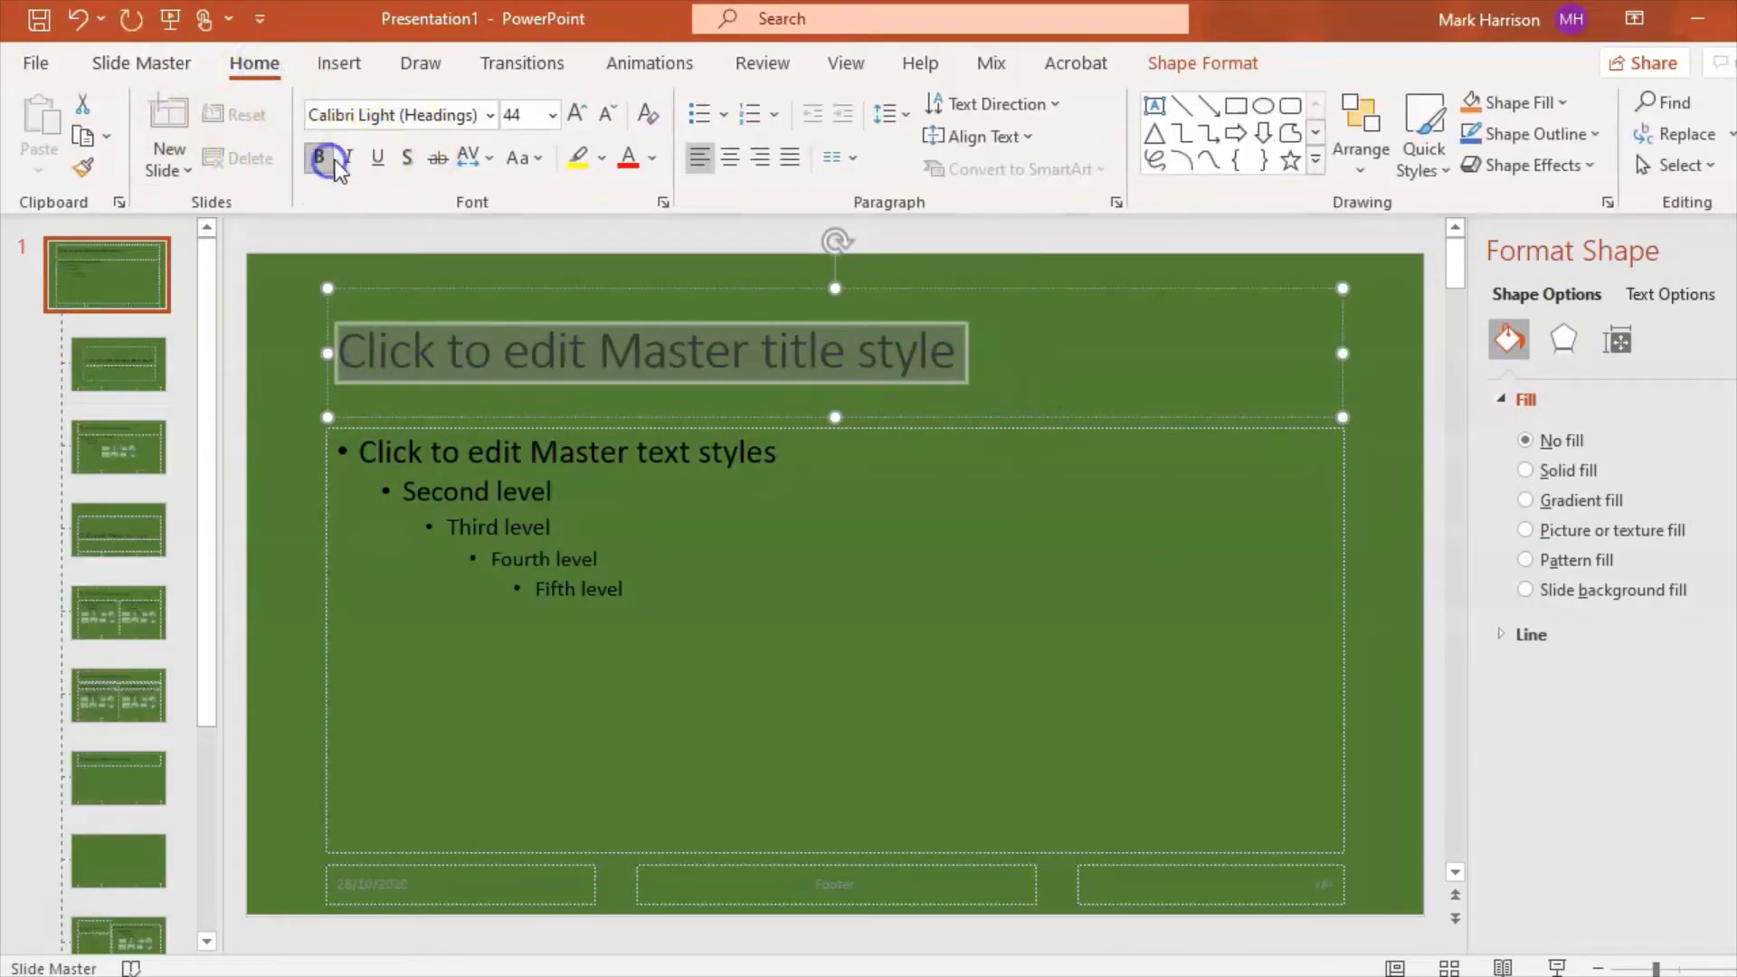
pyautogui.click(345, 156)
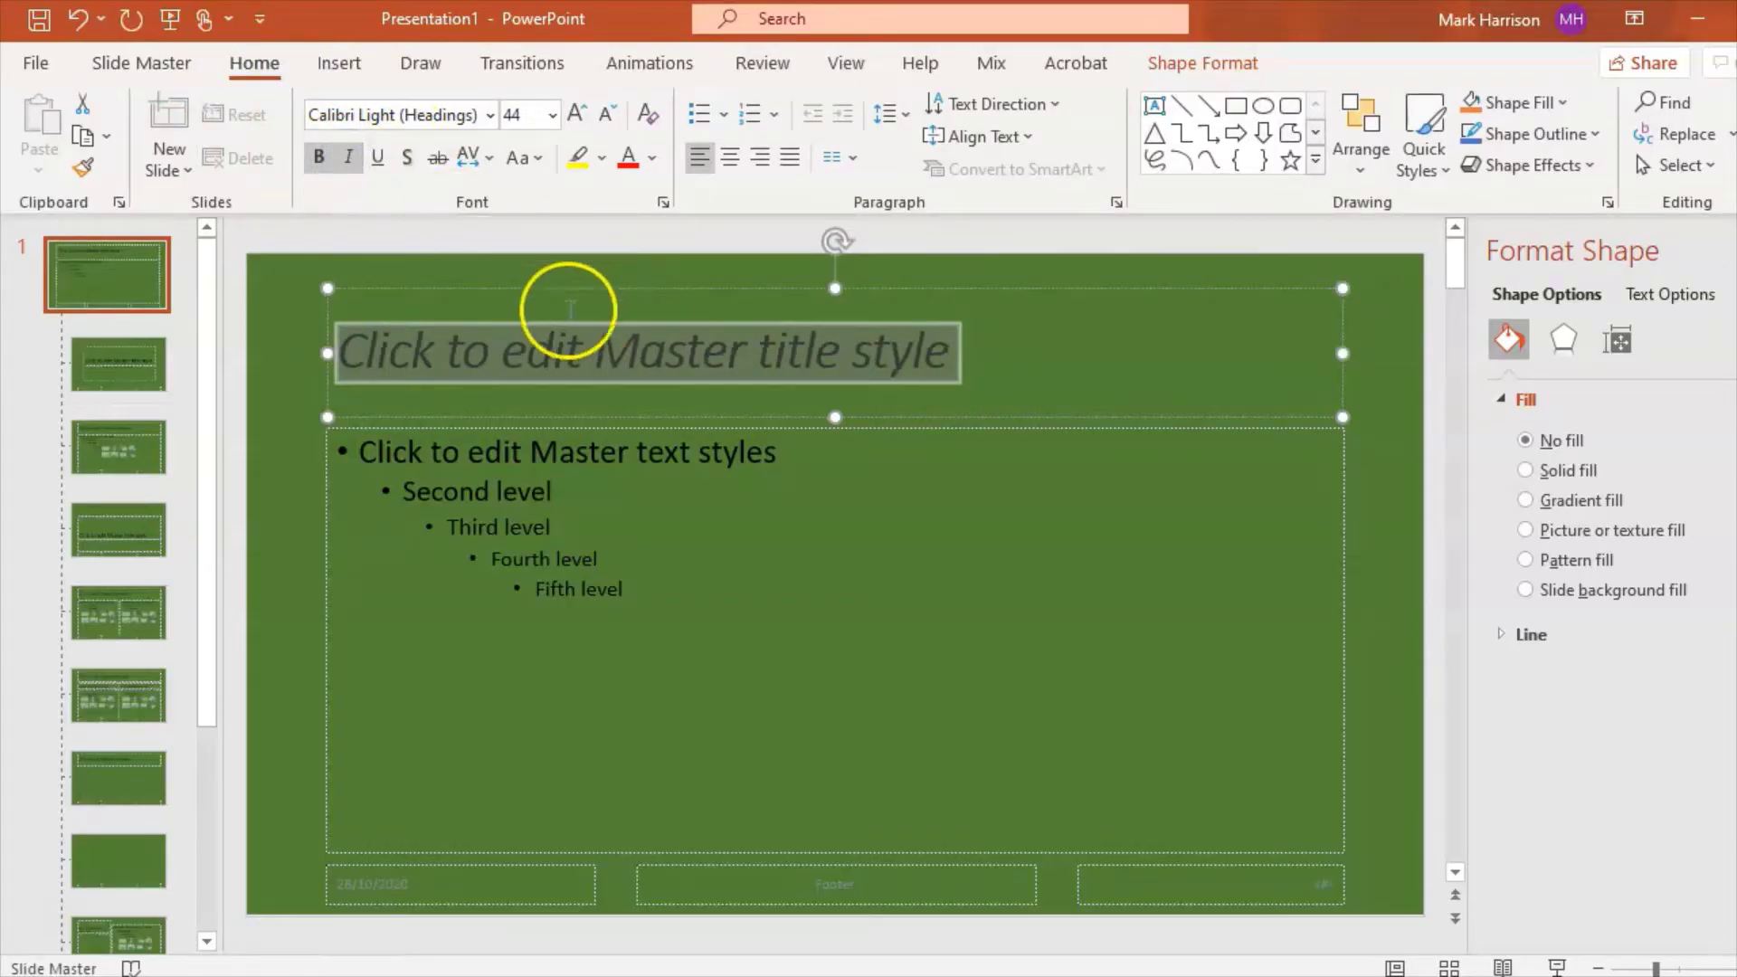
pyautogui.click(602, 457)
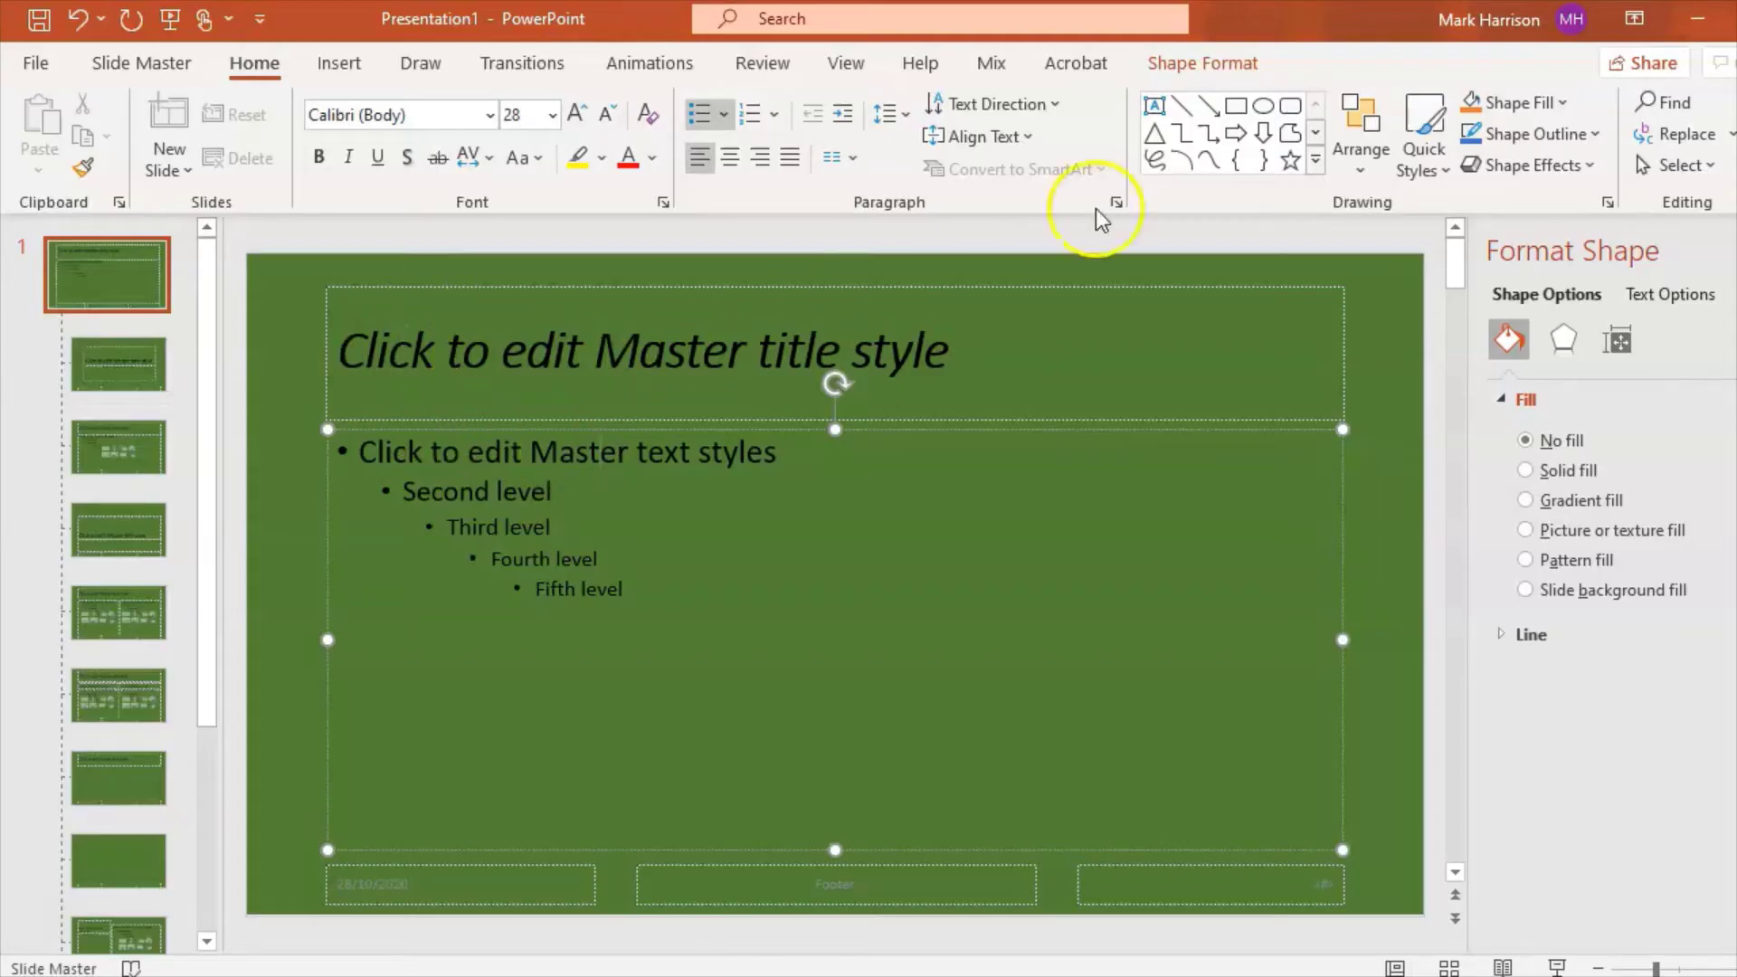
pyautogui.click(132, 63)
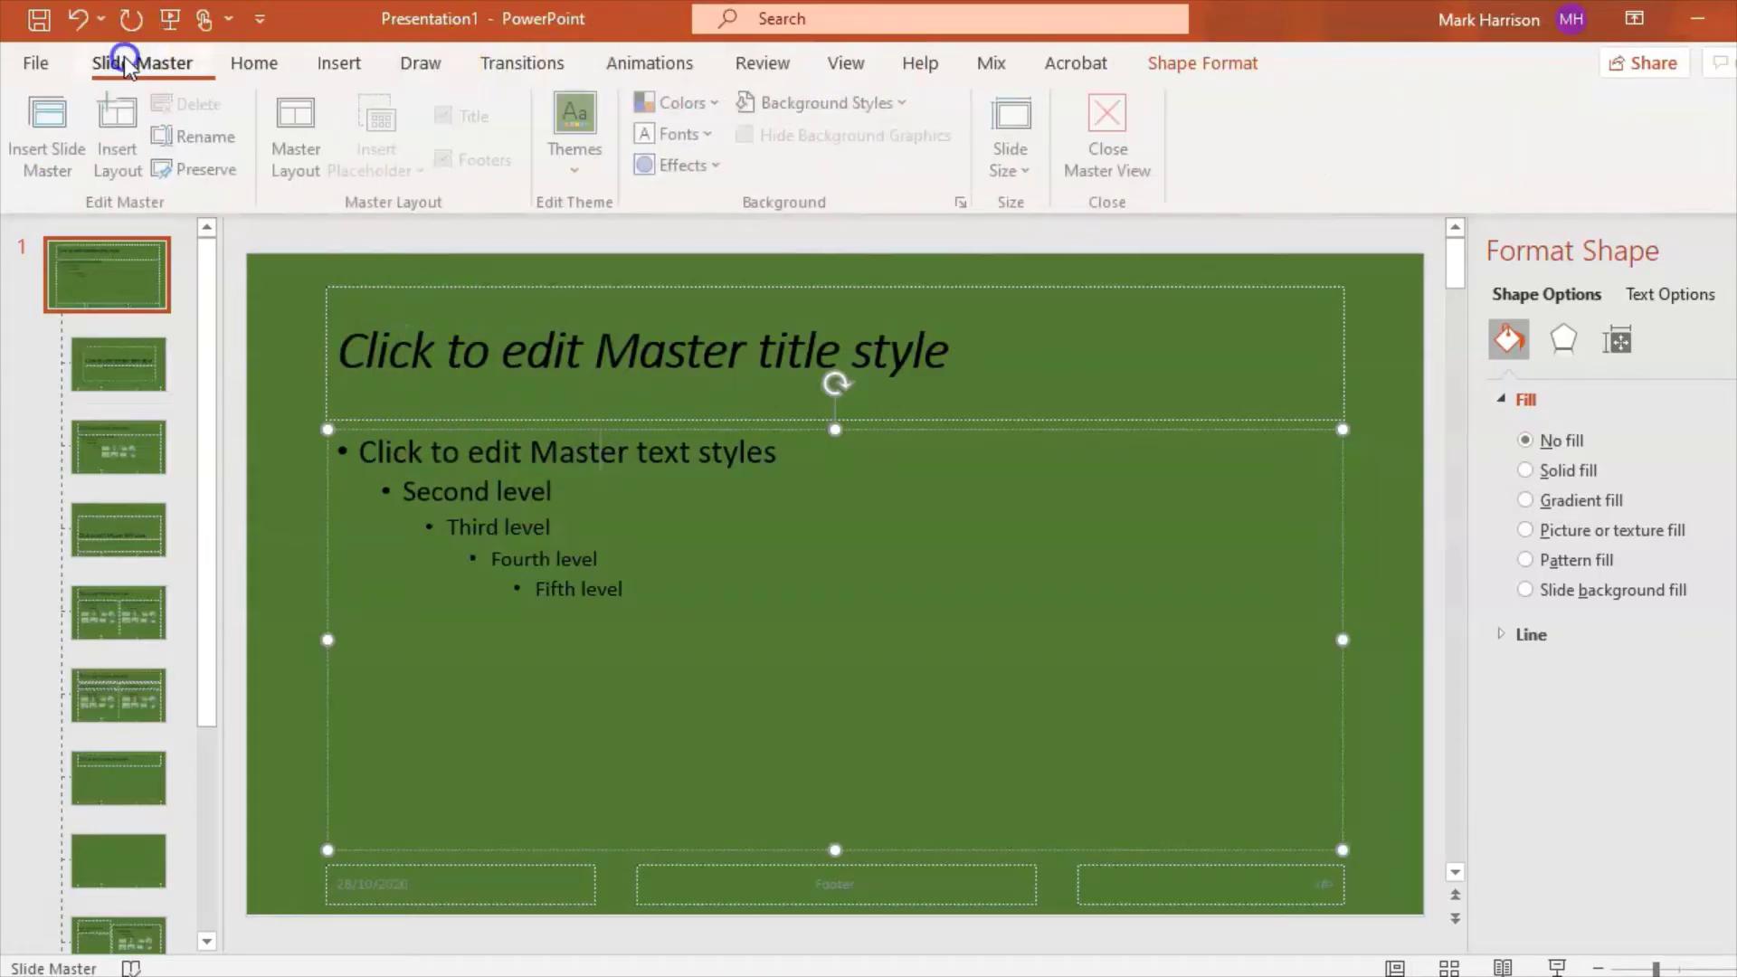
# Close Master View, add a Title and Content slide 2, then reselect slide 1
pyautogui.click(1133, 166)
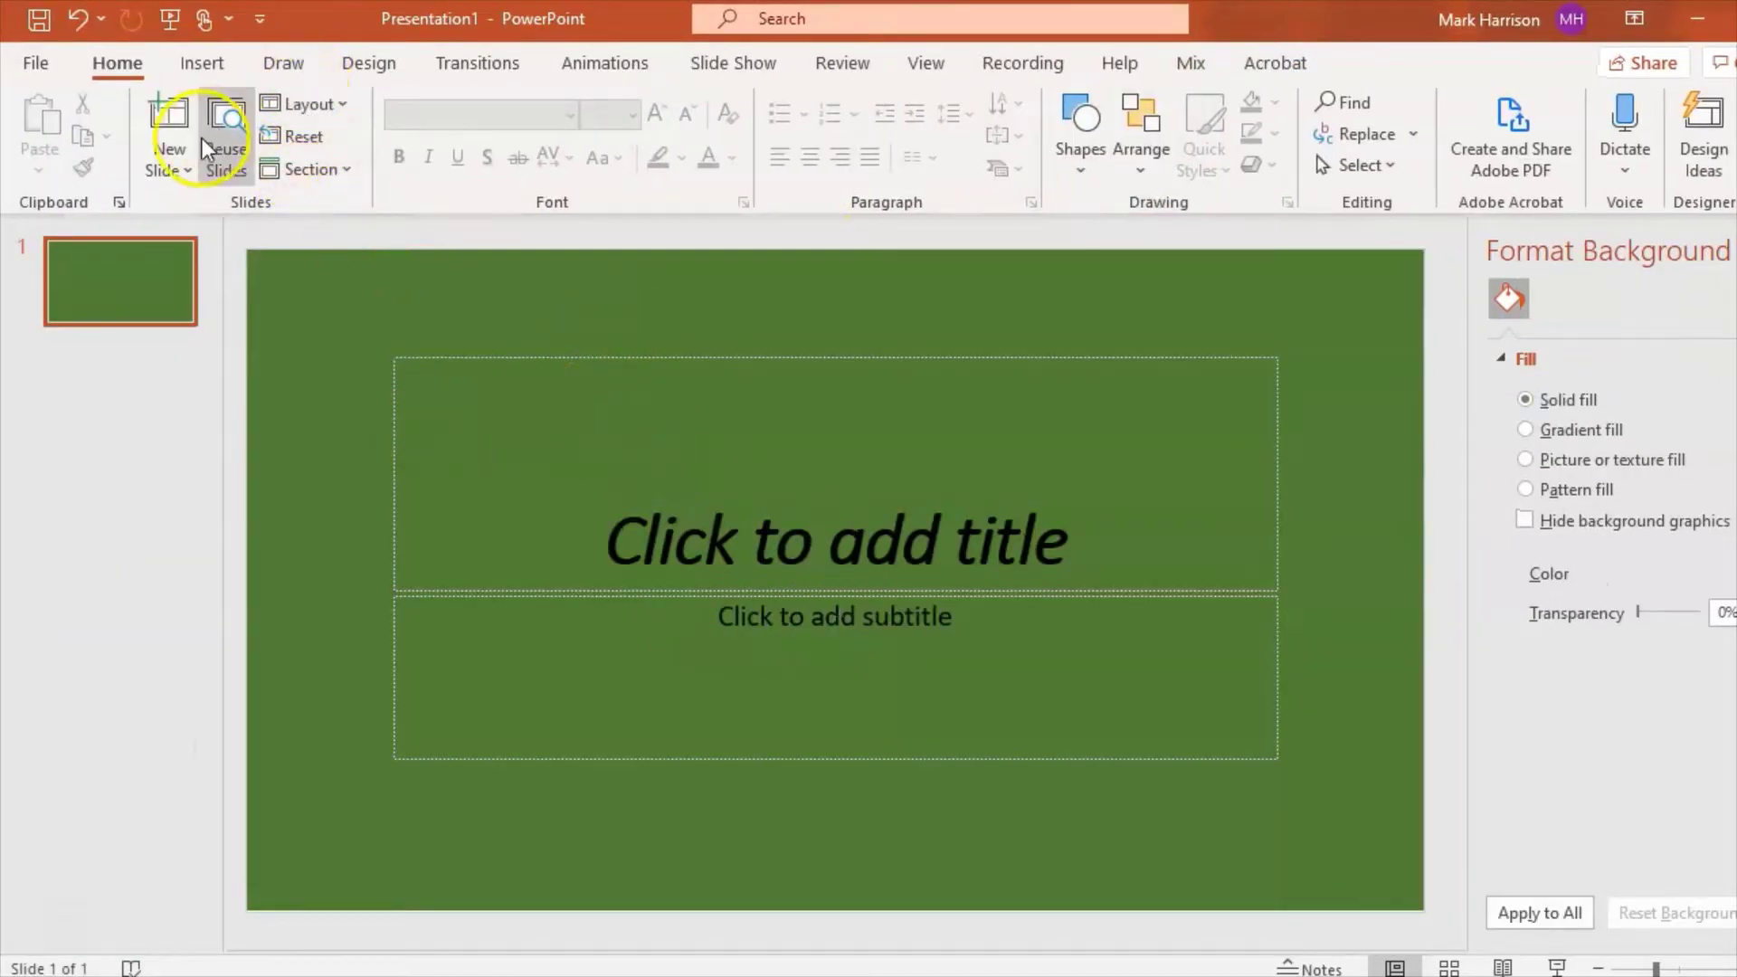
pyautogui.click(168, 162)
pyautogui.click(403, 295)
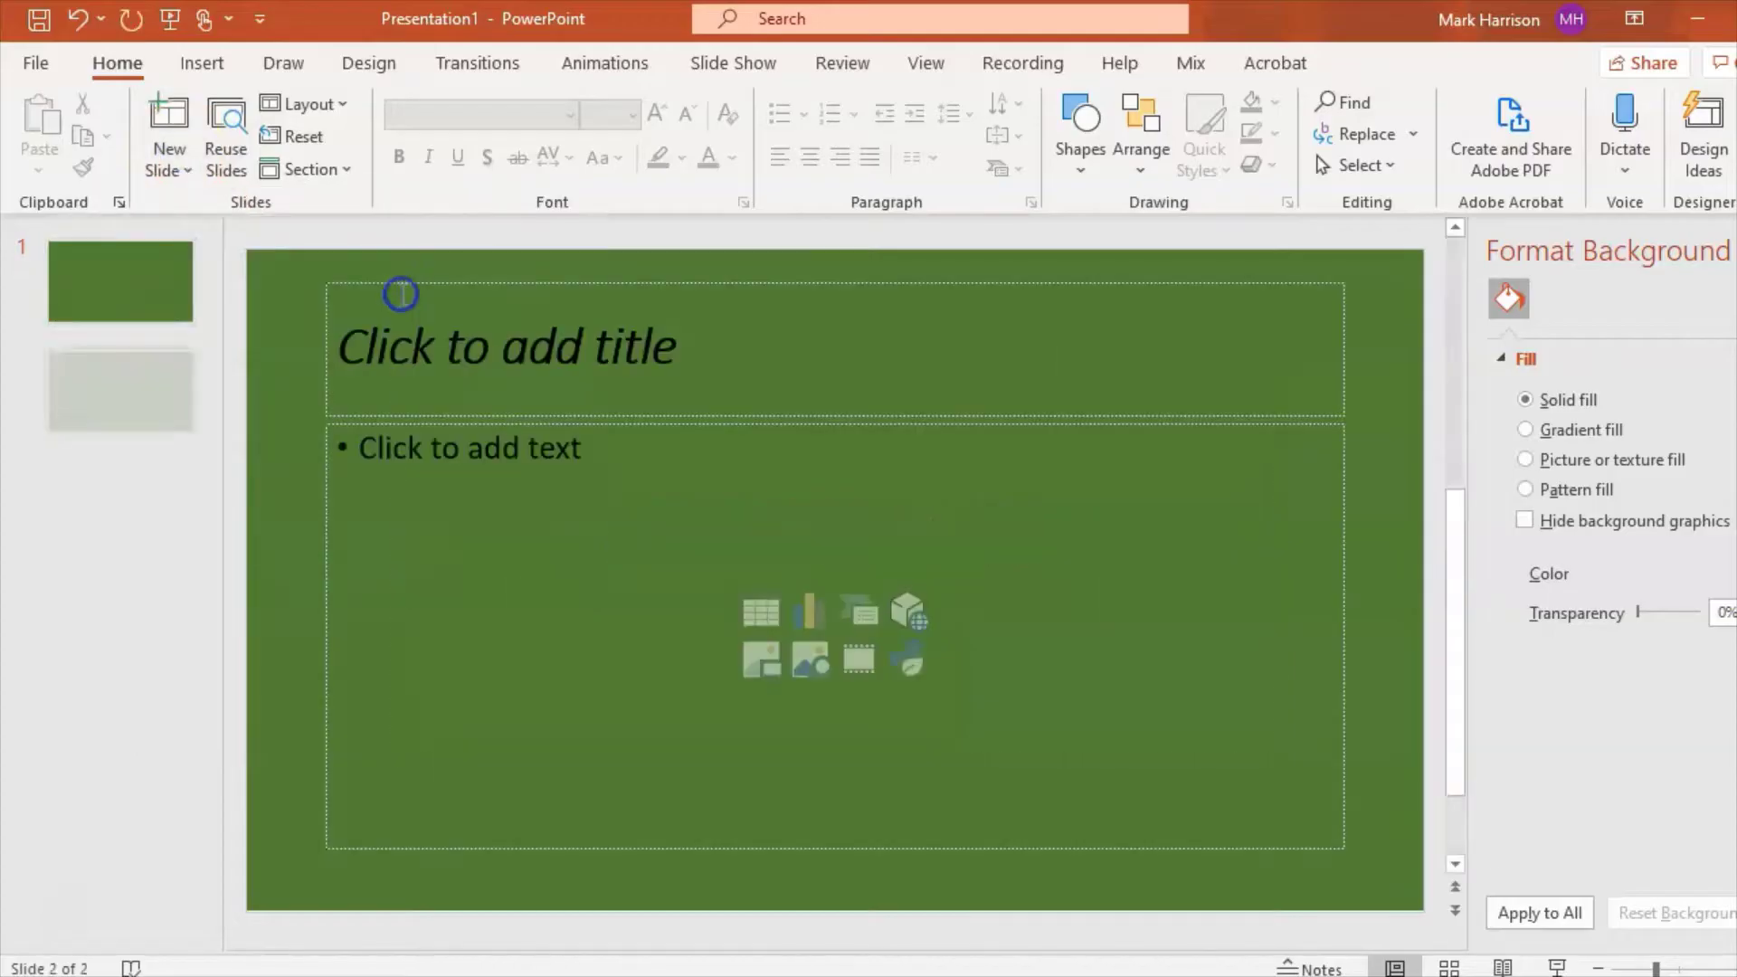
pyautogui.click(644, 316)
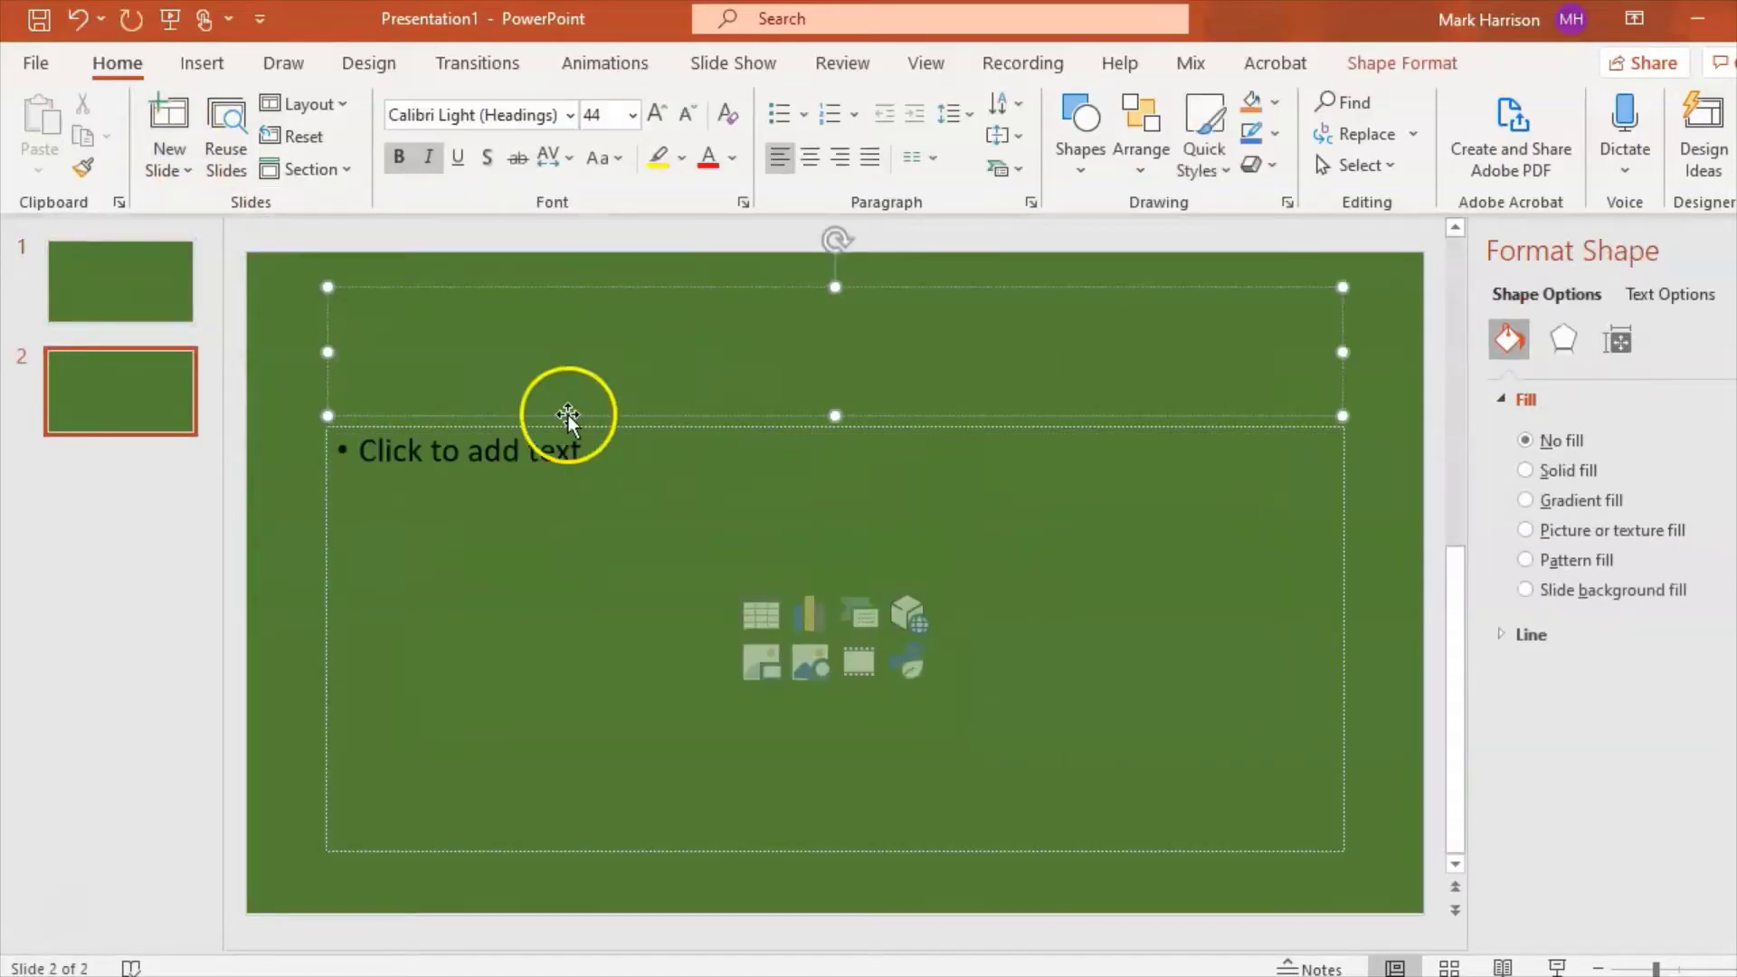
pyautogui.click(101, 269)
pyautogui.click(111, 352)
pyautogui.click(128, 279)
pyautogui.click(925, 66)
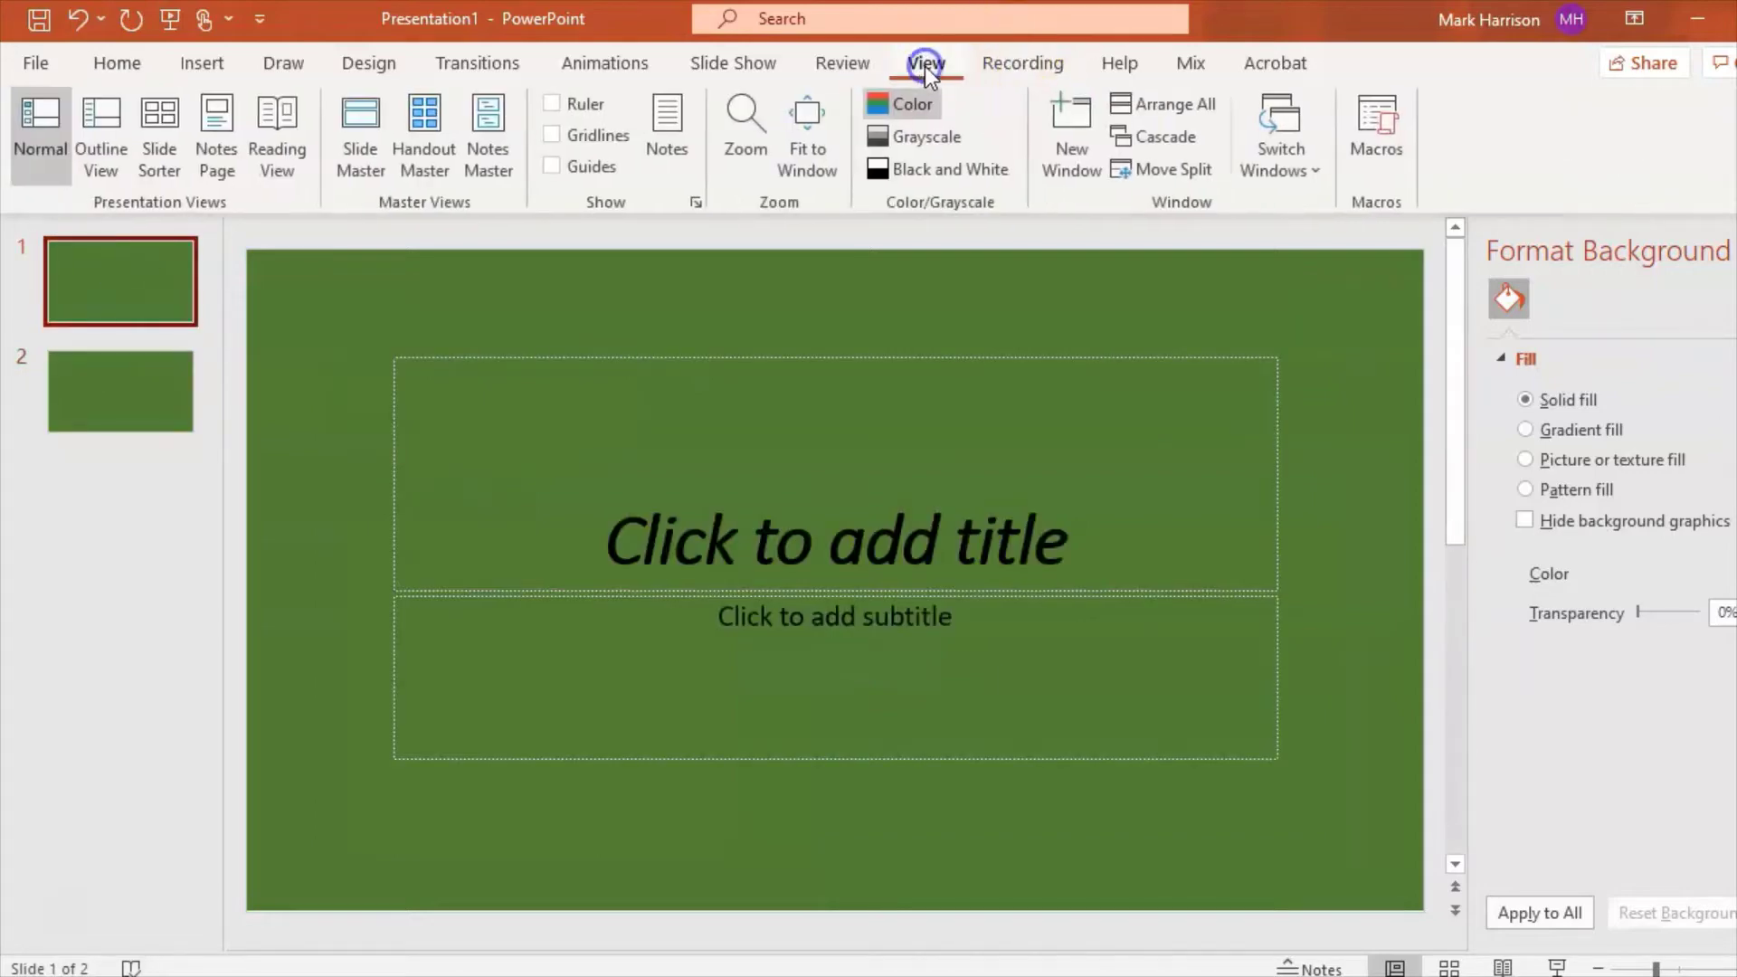
# Reopen Slide Master view and select the Two Content layout
pyautogui.click(373, 150)
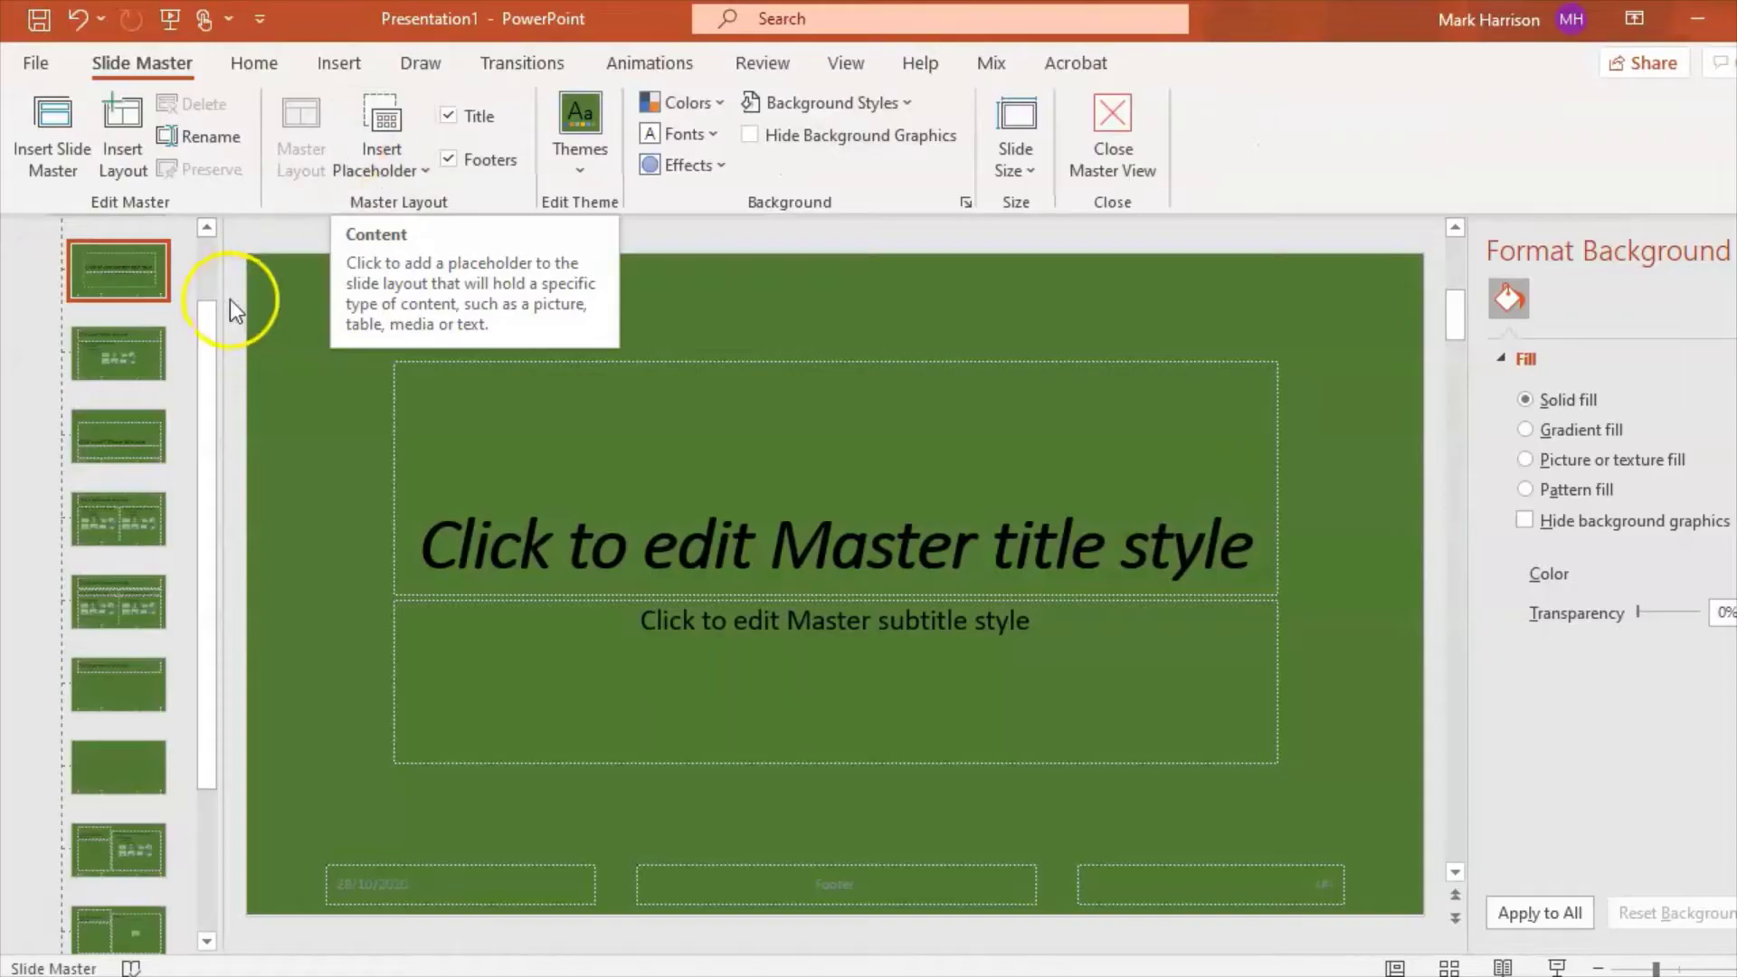
pyautogui.scroll(2, 204, 268)
pyautogui.click(107, 278)
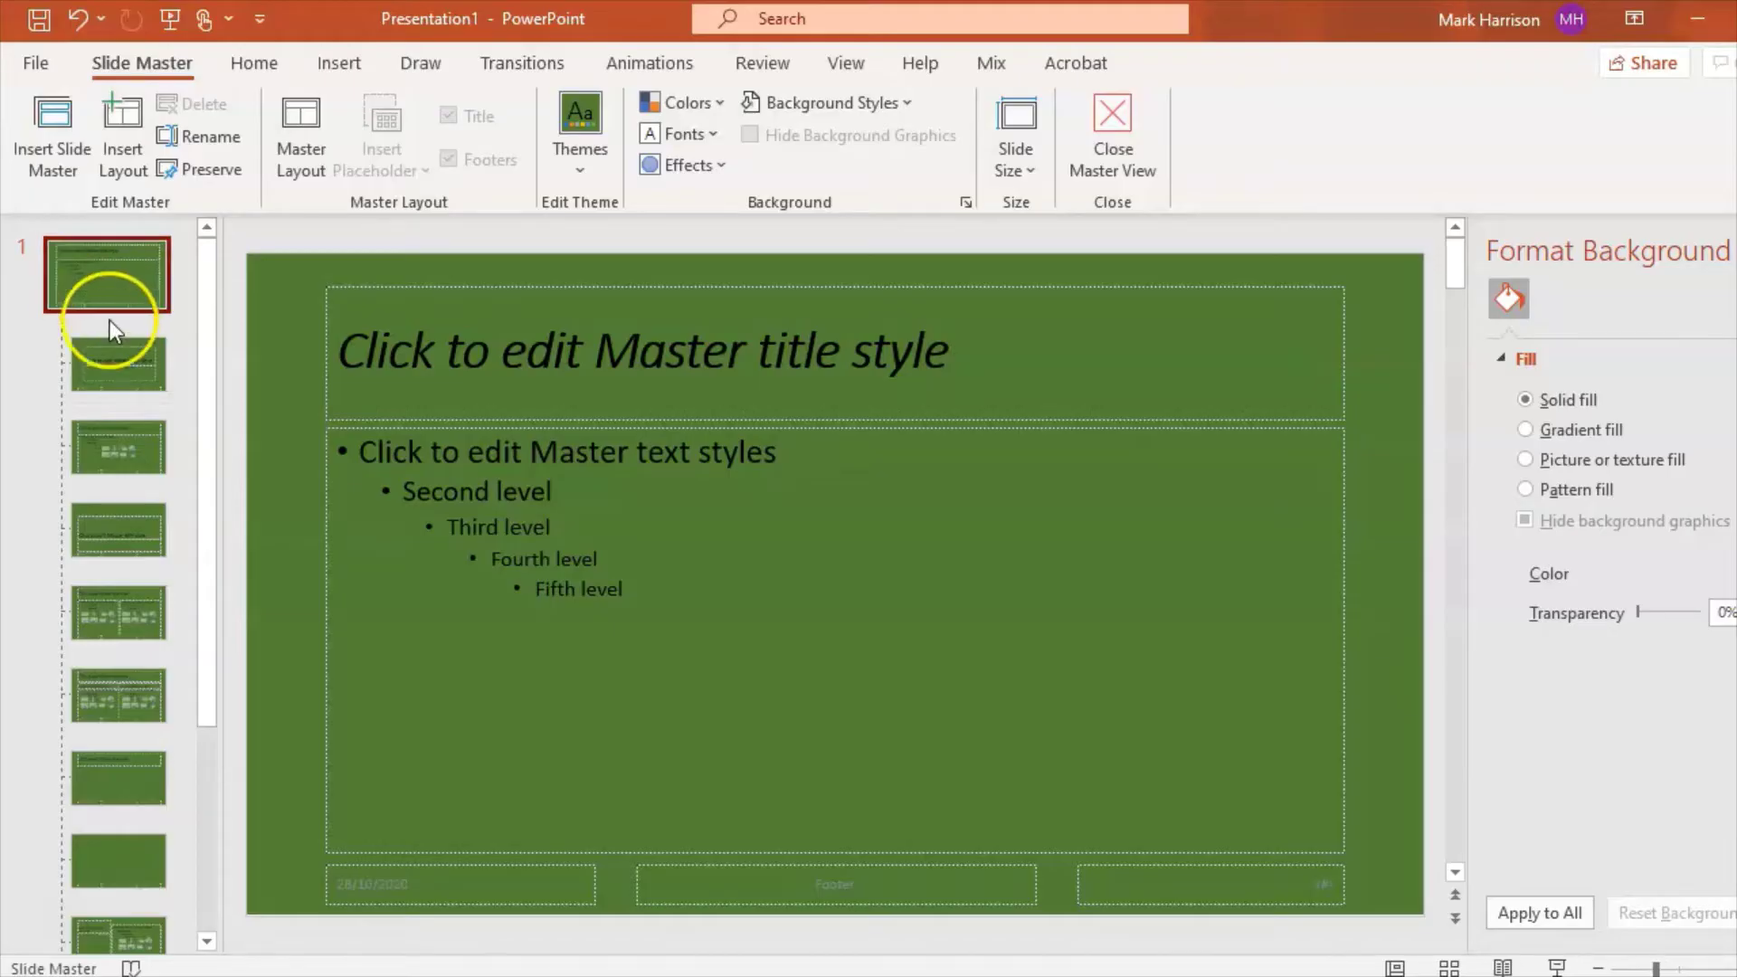
pyautogui.click(127, 466)
pyautogui.click(96, 606)
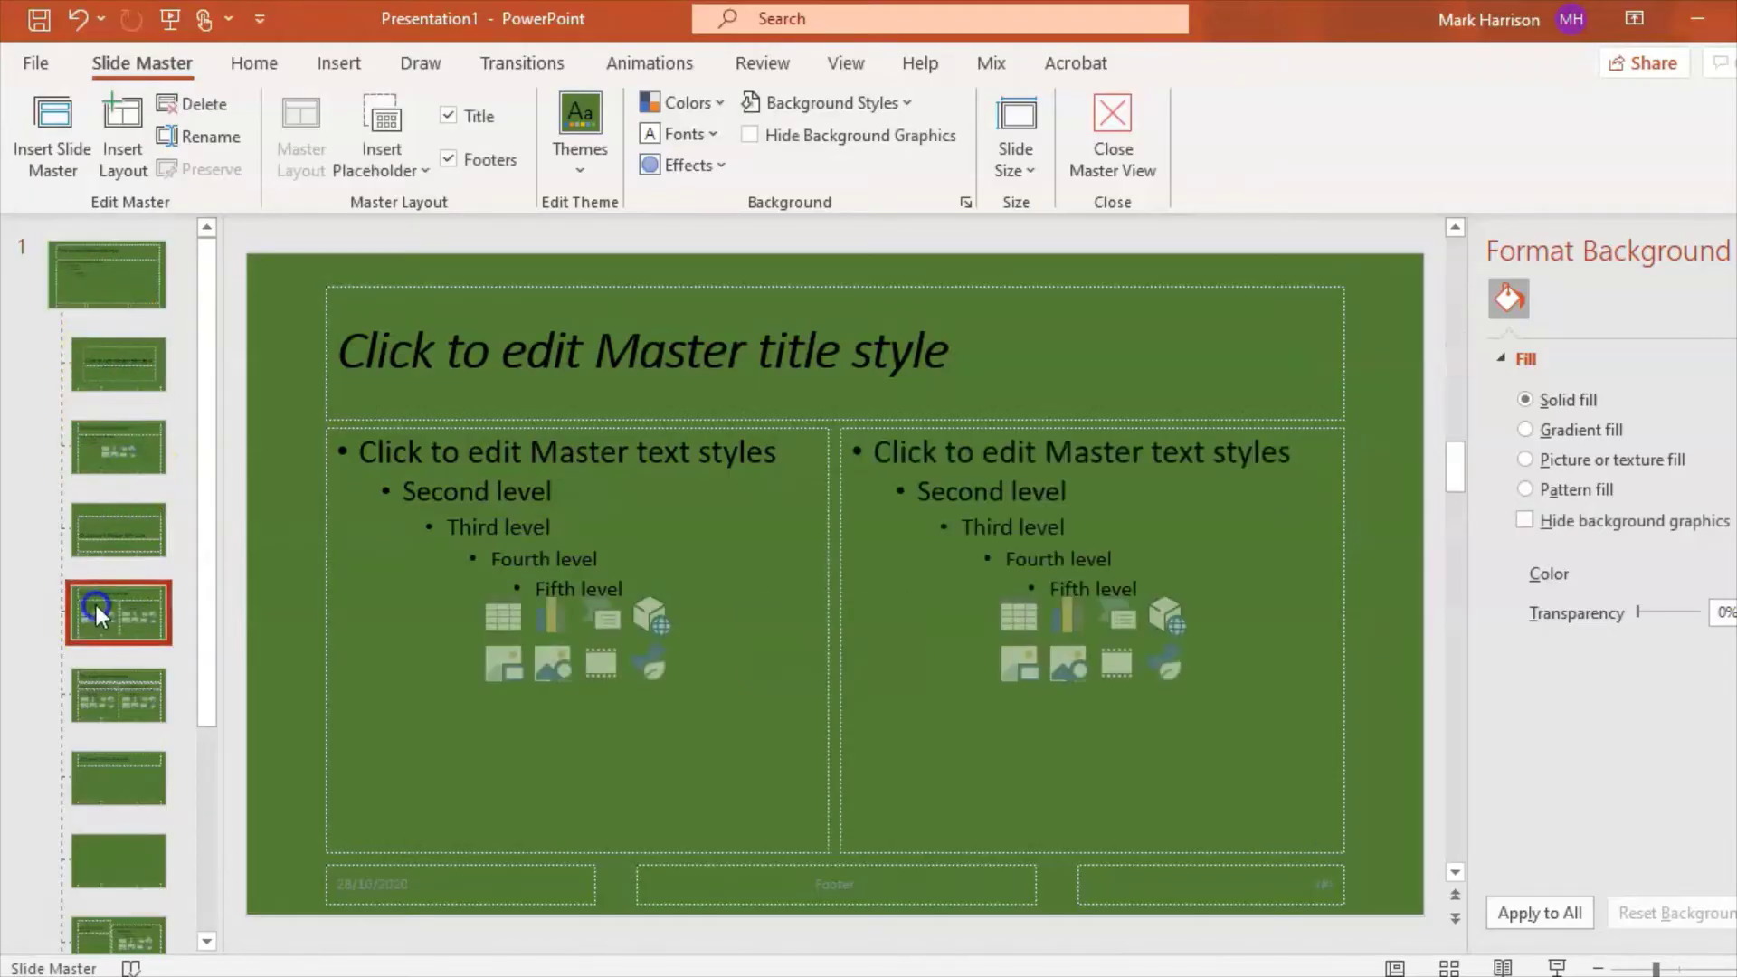
# Delete the right content placeholder and draw a Picture placeholder in its place
pyautogui.click(1341, 560)
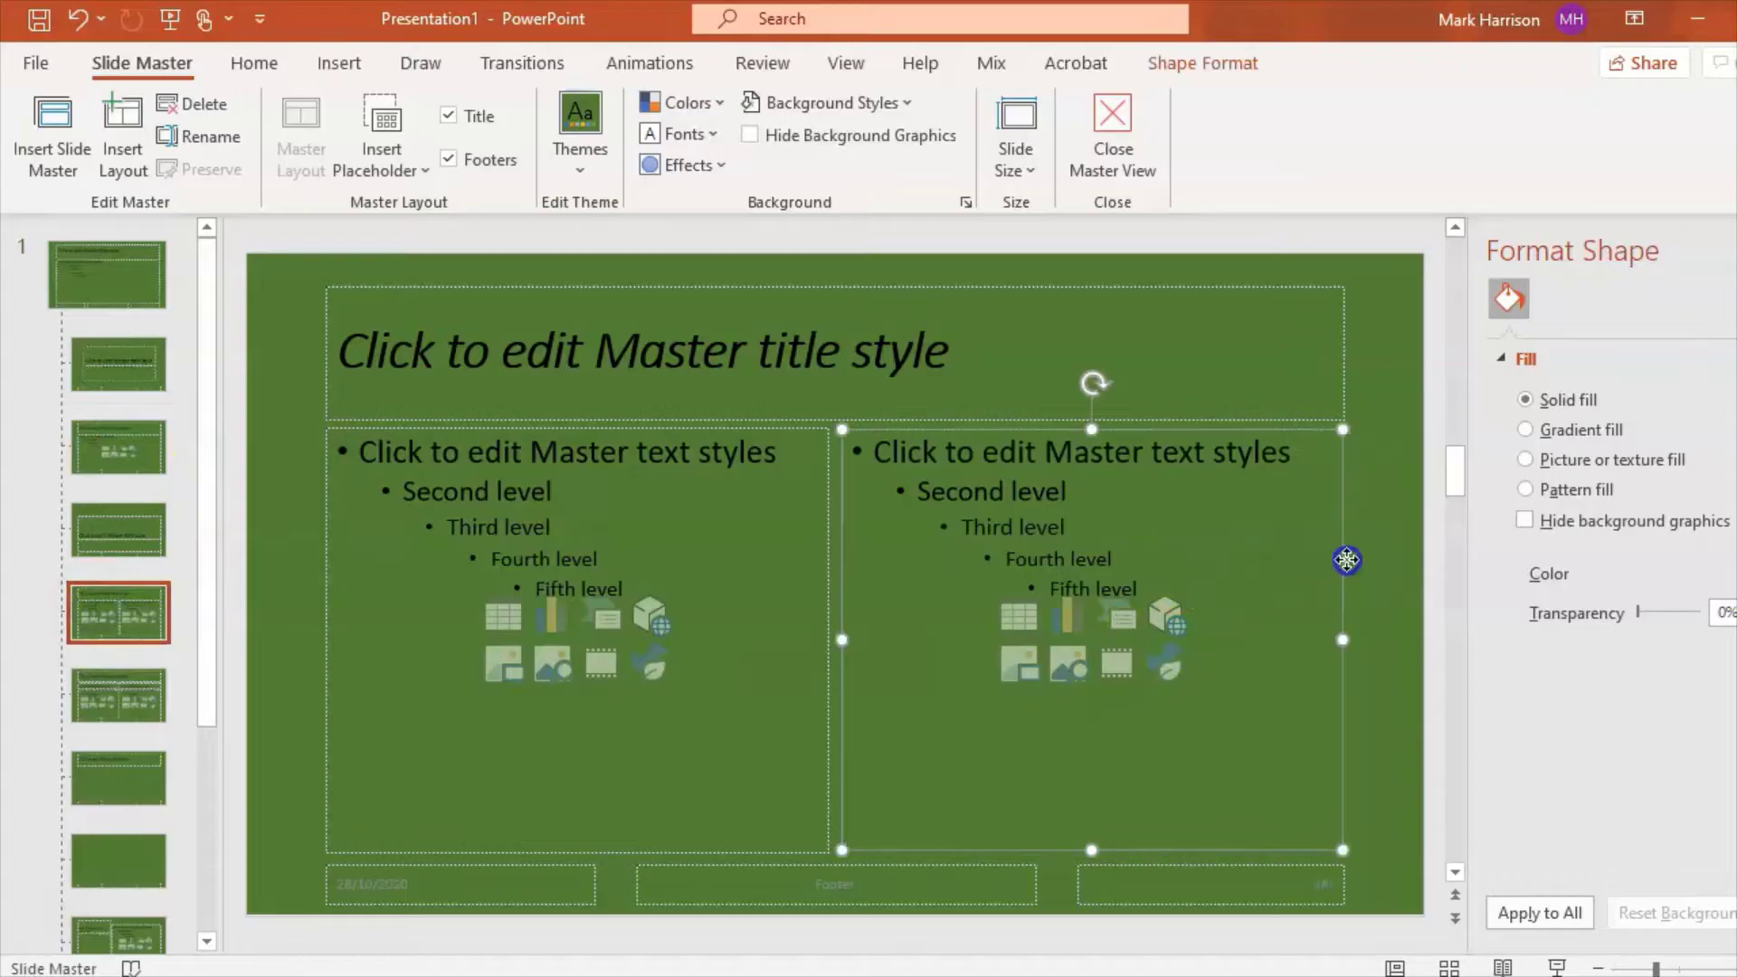
pyautogui.press('Delete')
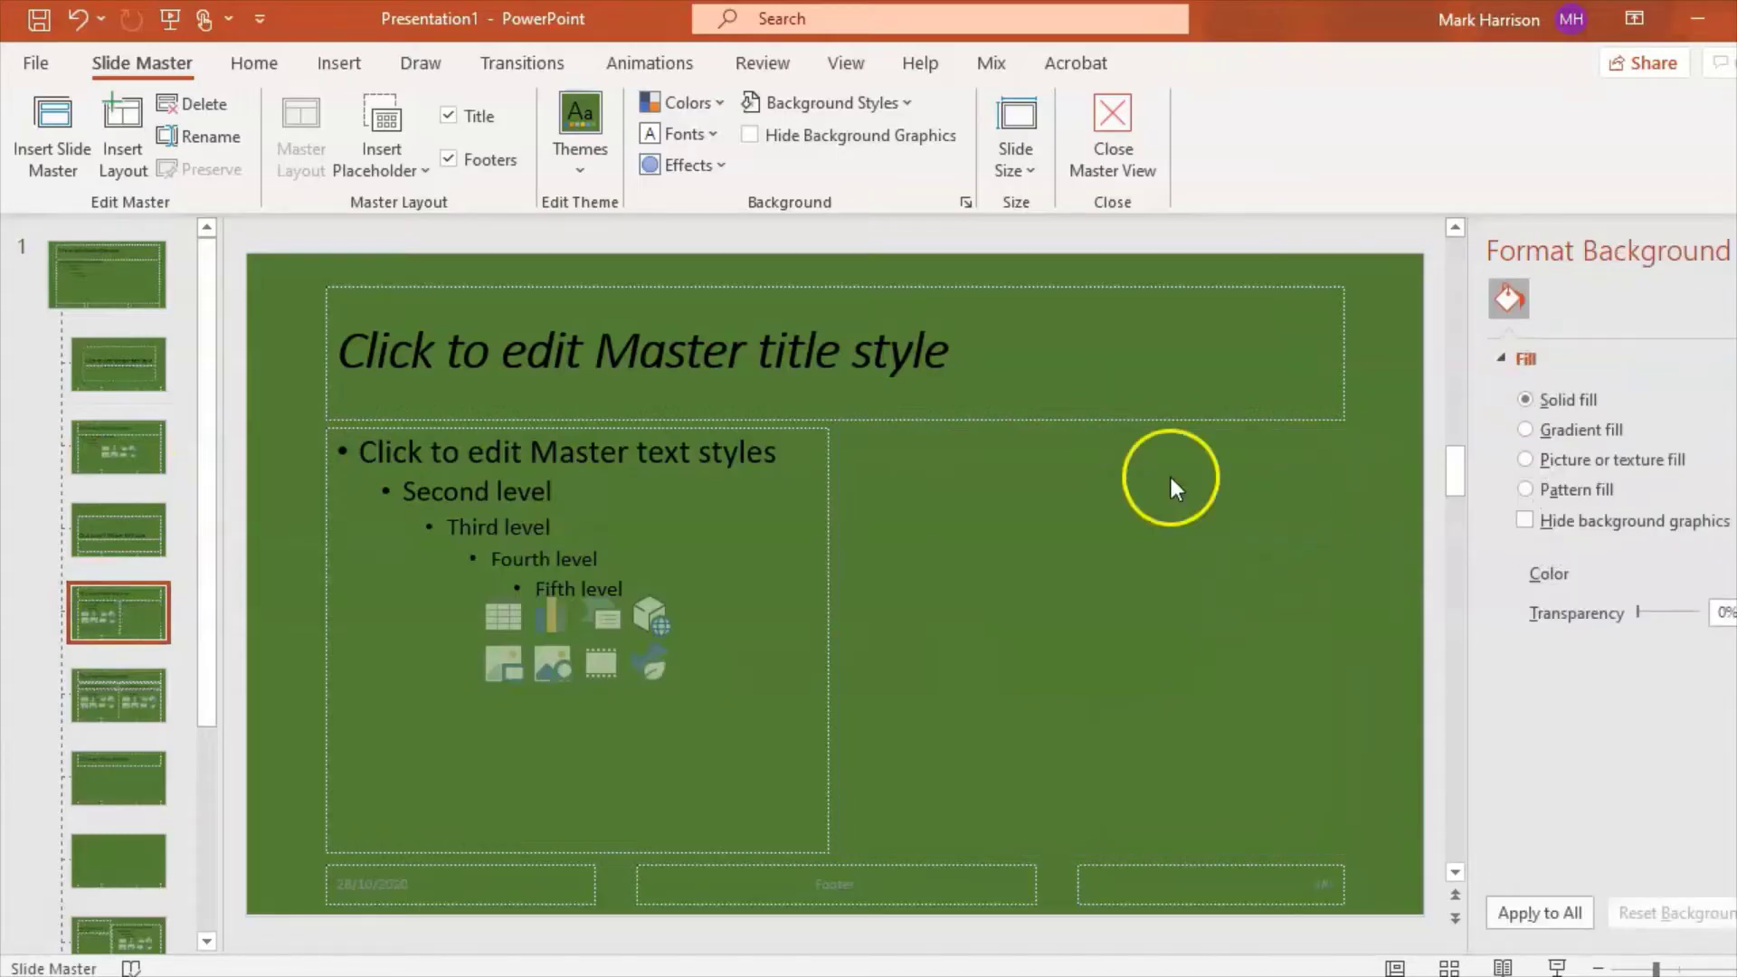
pyautogui.click(392, 160)
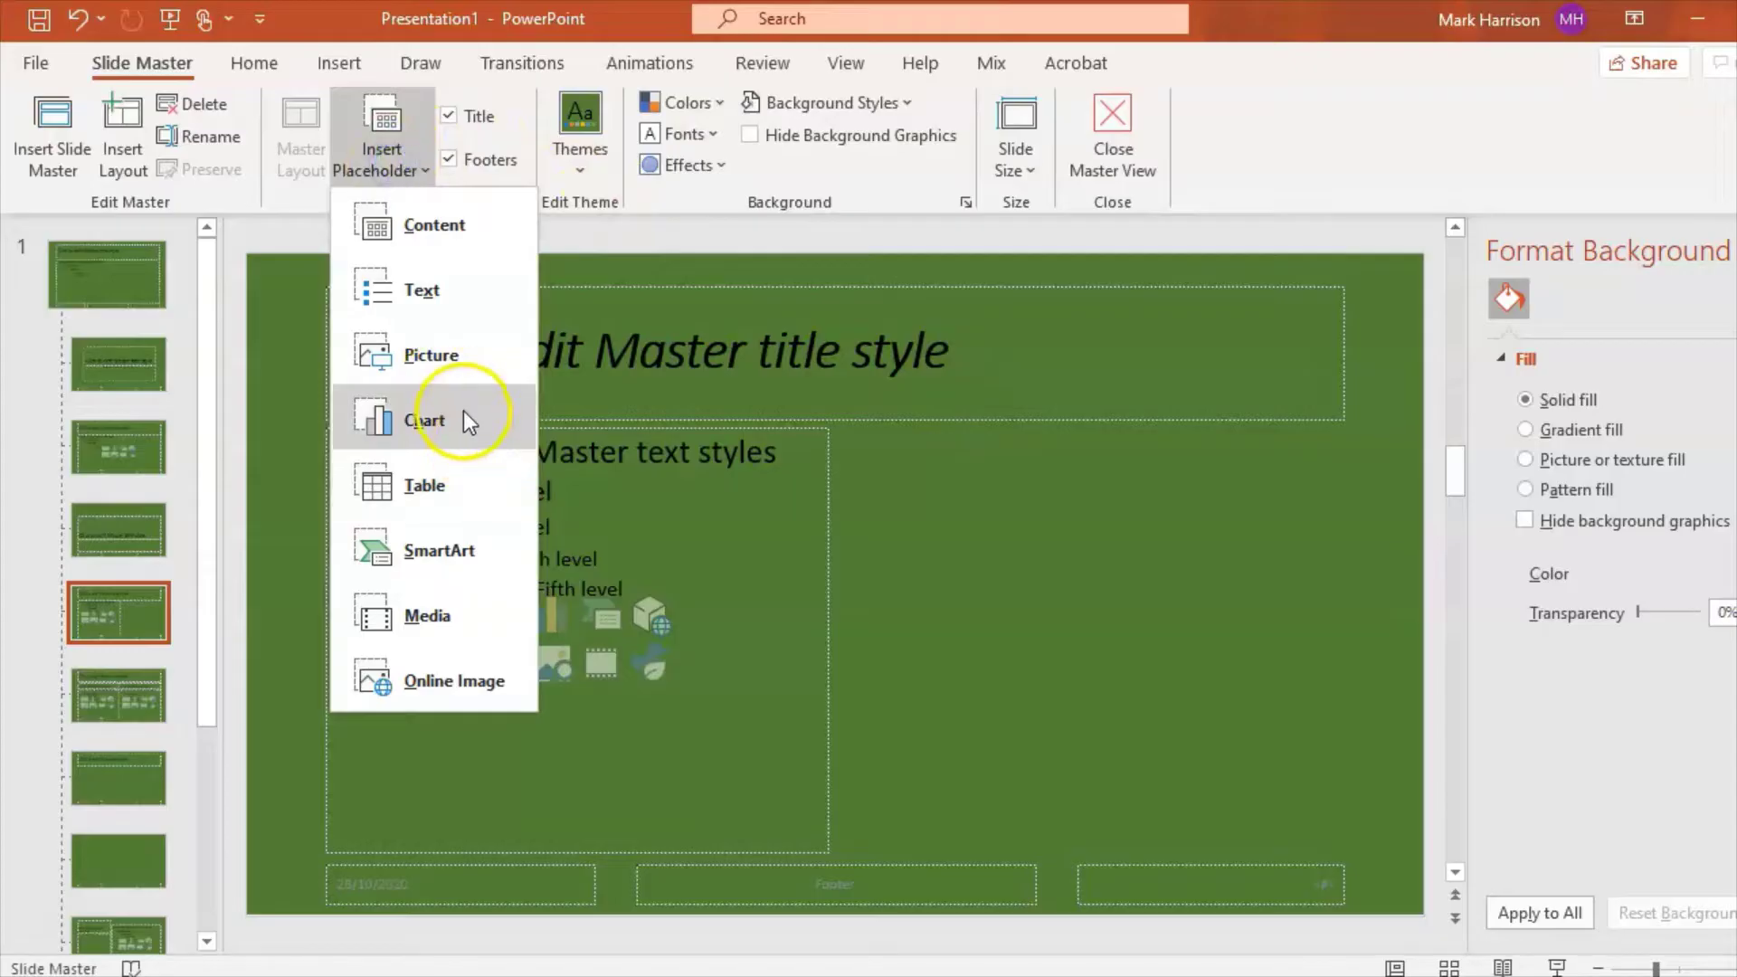
pyautogui.click(460, 371)
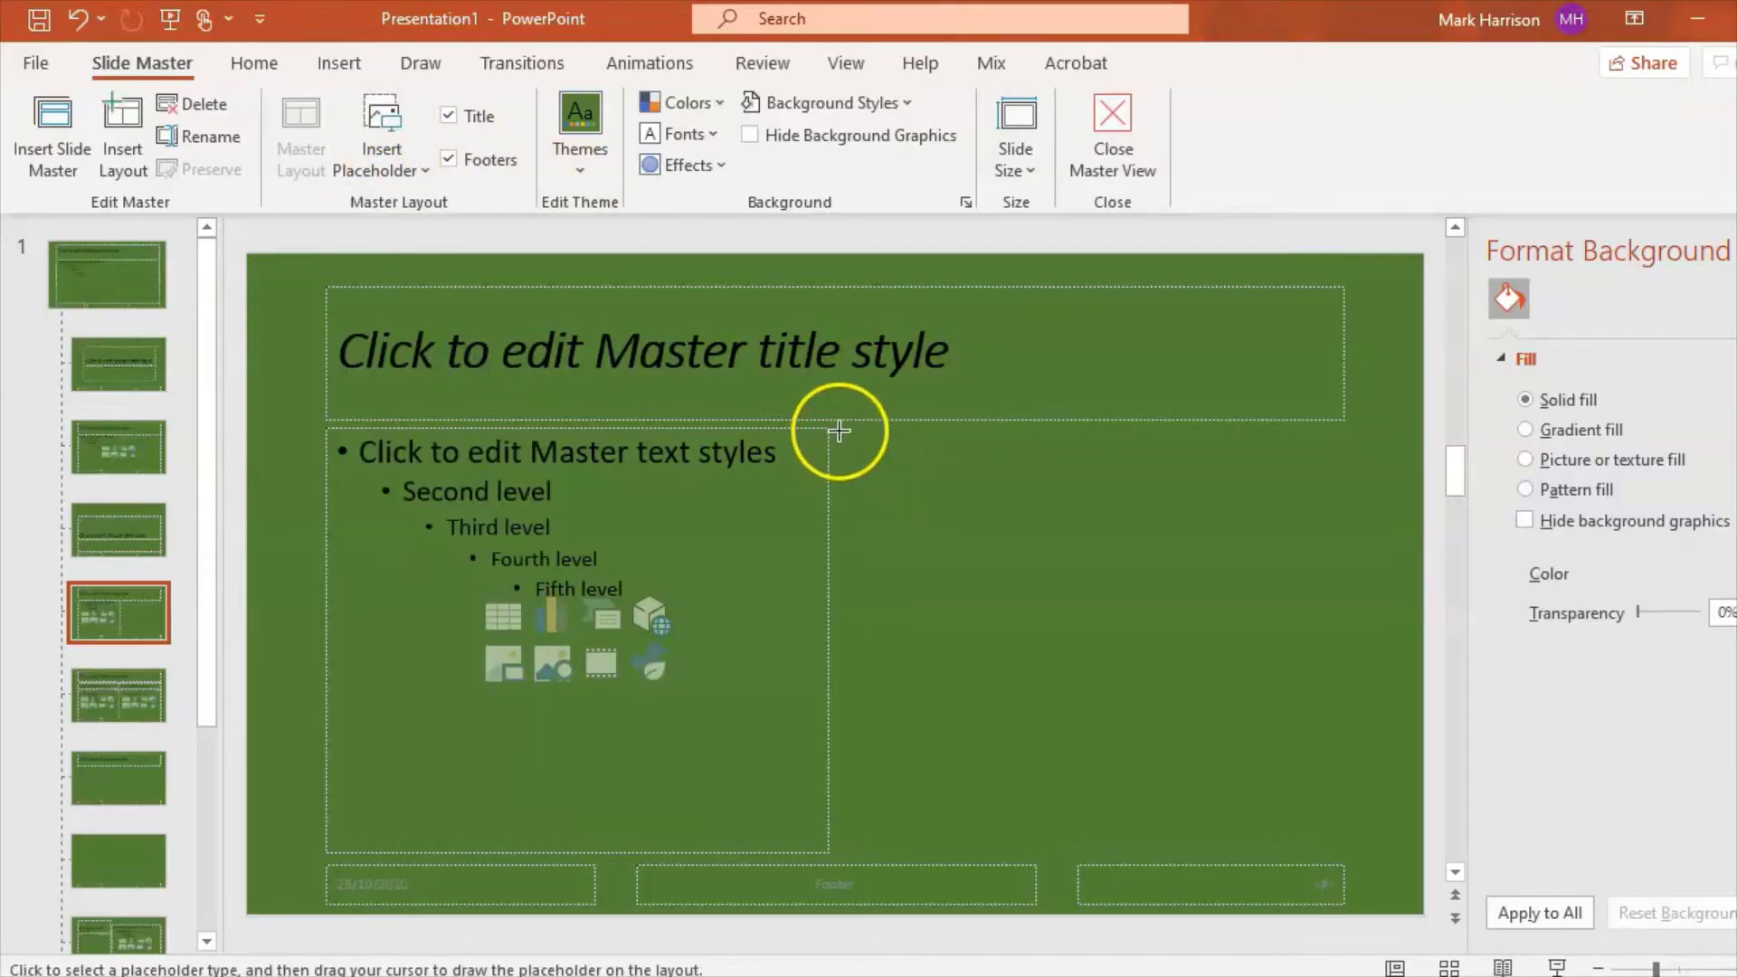
pyautogui.moveTo(840, 431); pyautogui.dragTo(1350, 850)
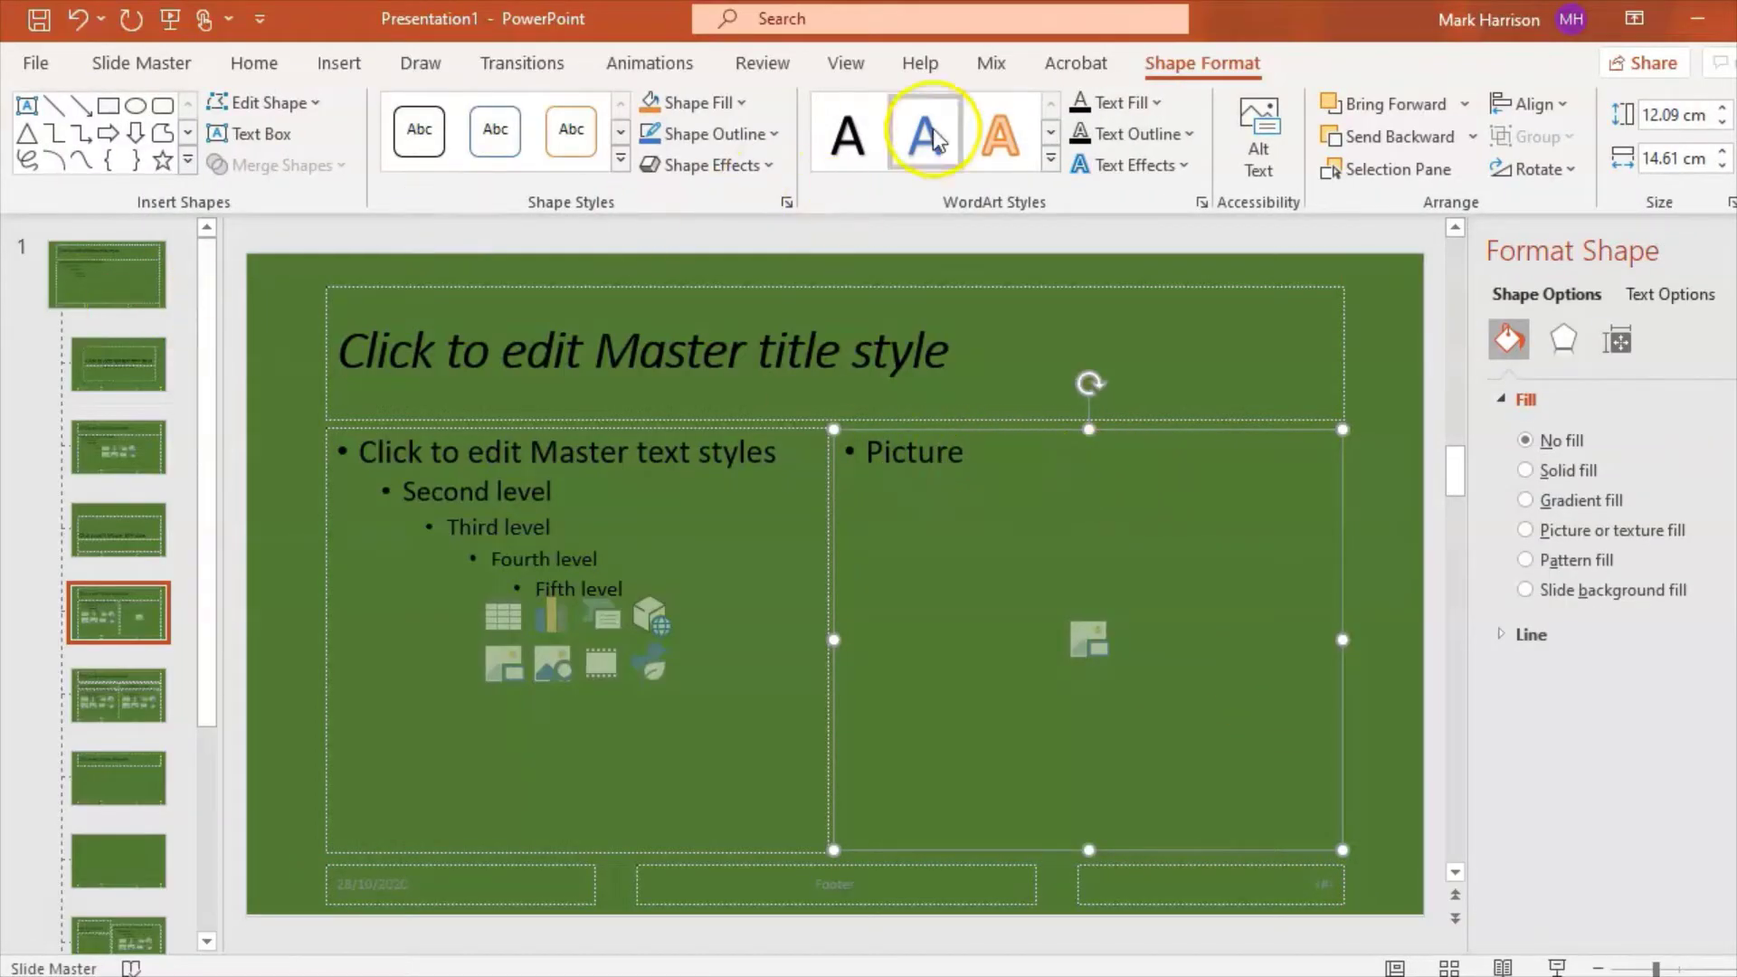
pyautogui.click(124, 62)
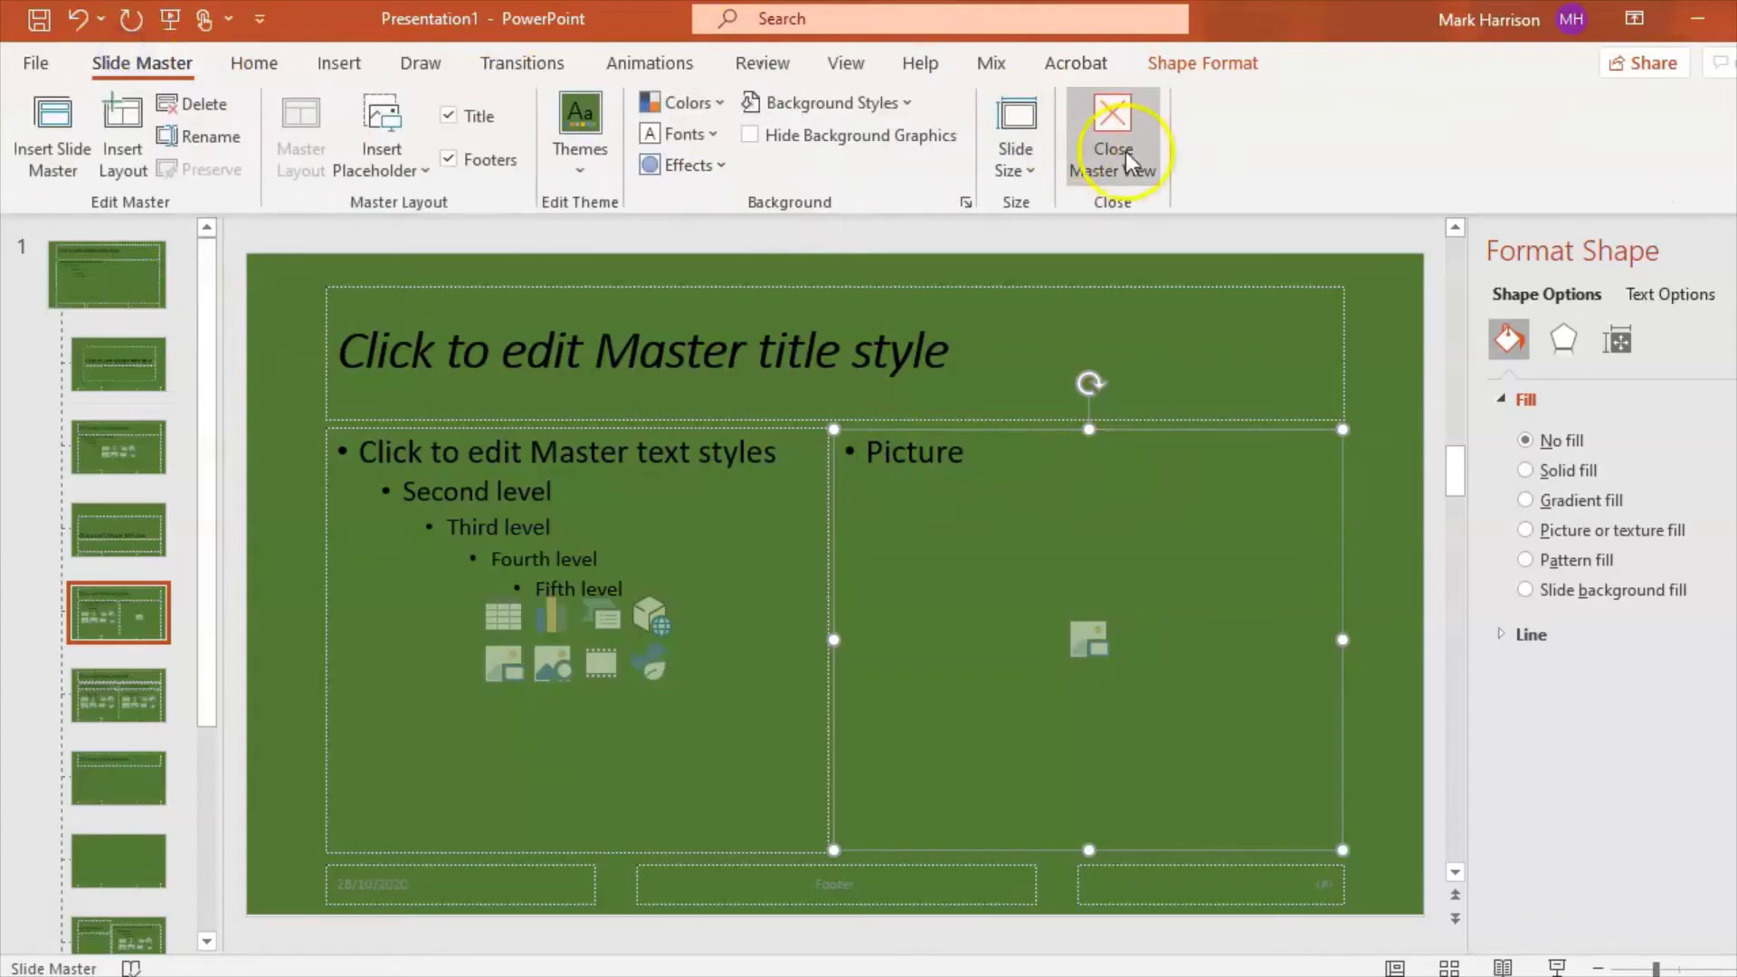
# Close Master View and add slide 3 after slide 2 using the Two Content layout
pyautogui.click(1106, 144)
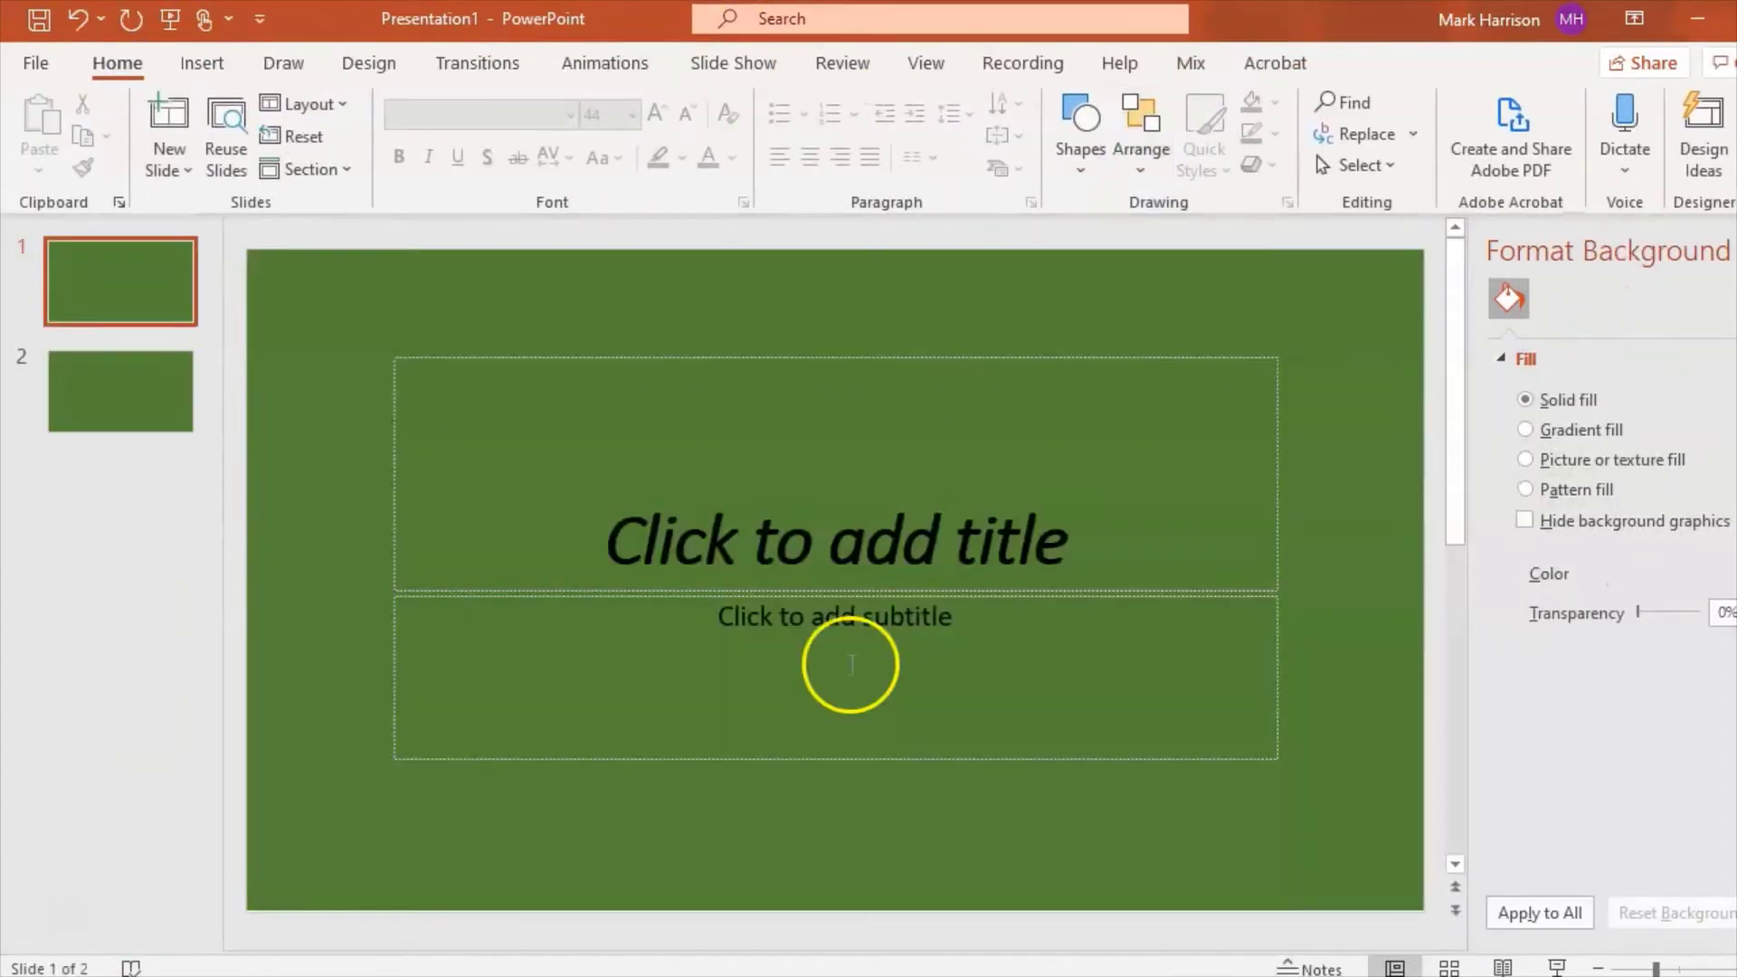
pyautogui.click(150, 399)
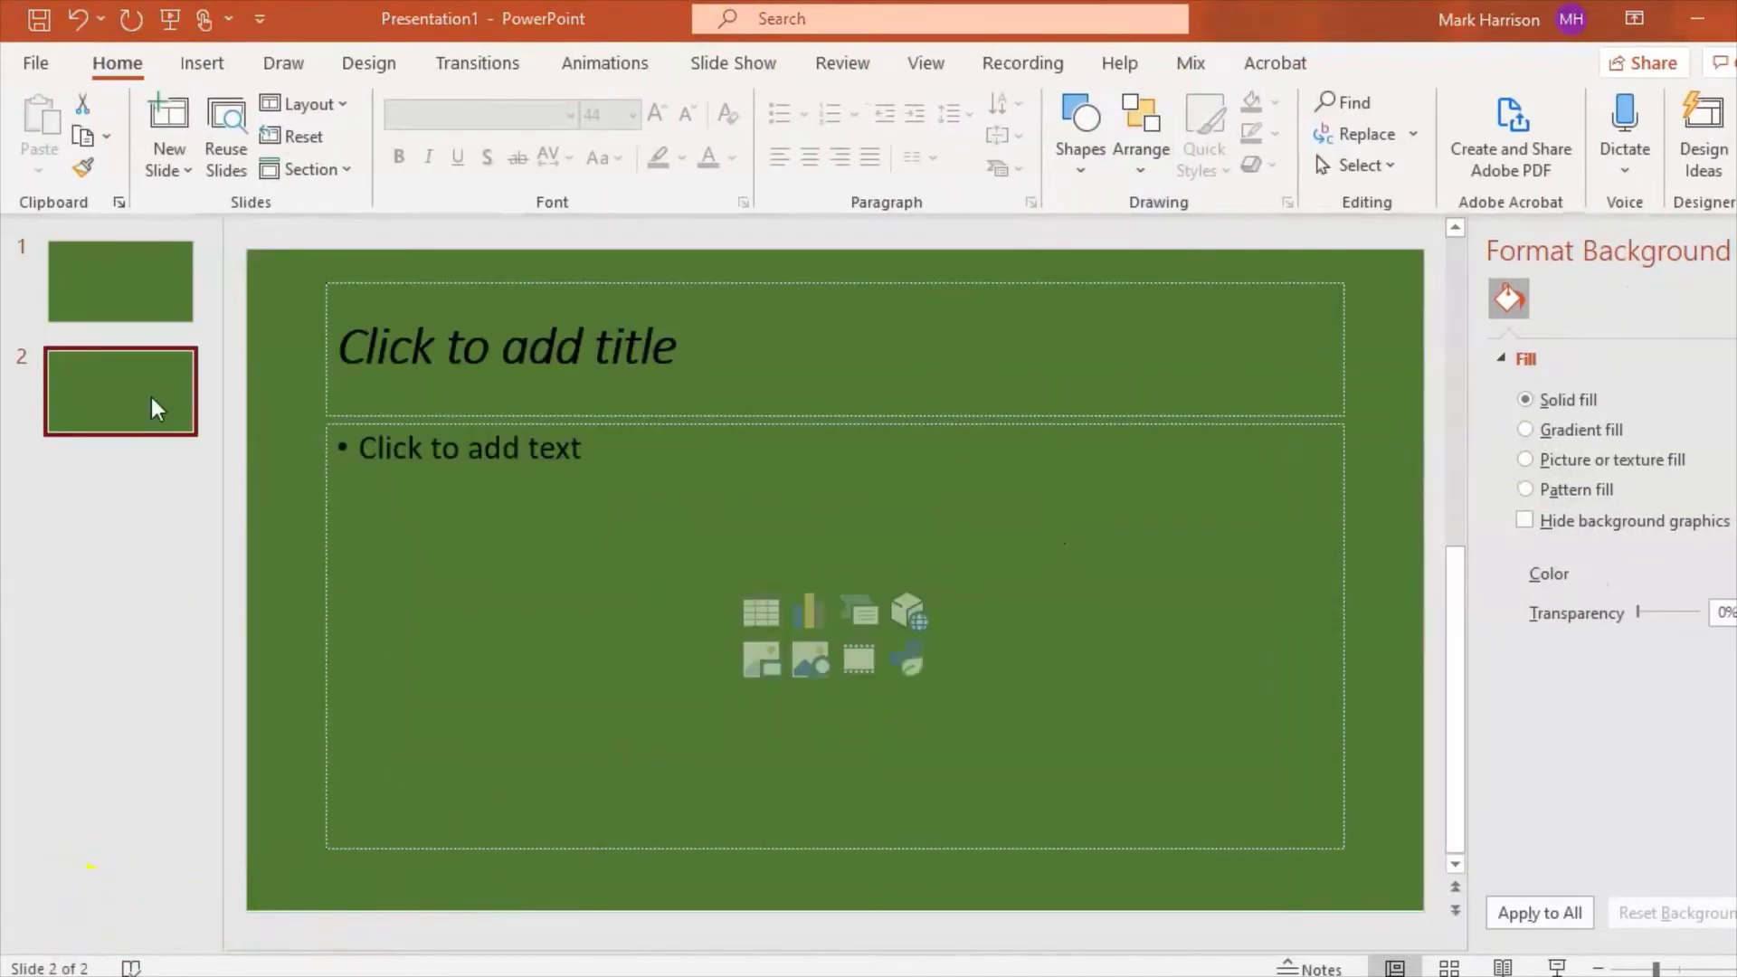
pyautogui.click(186, 164)
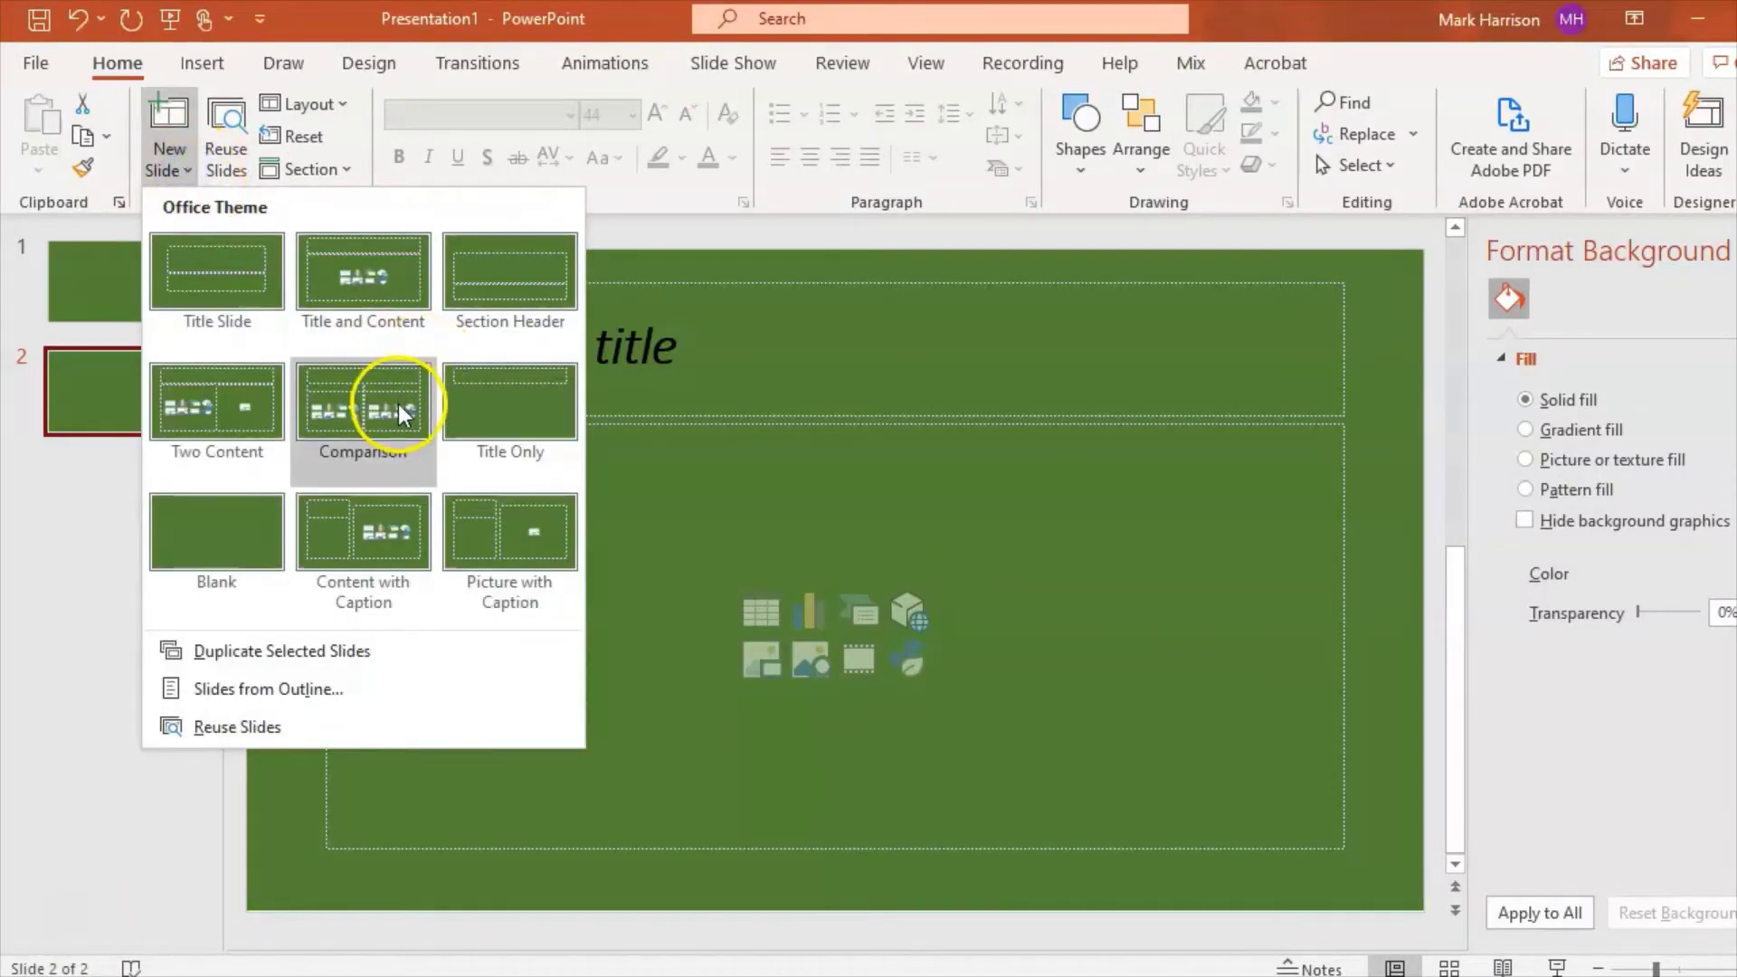
pyautogui.click(214, 414)
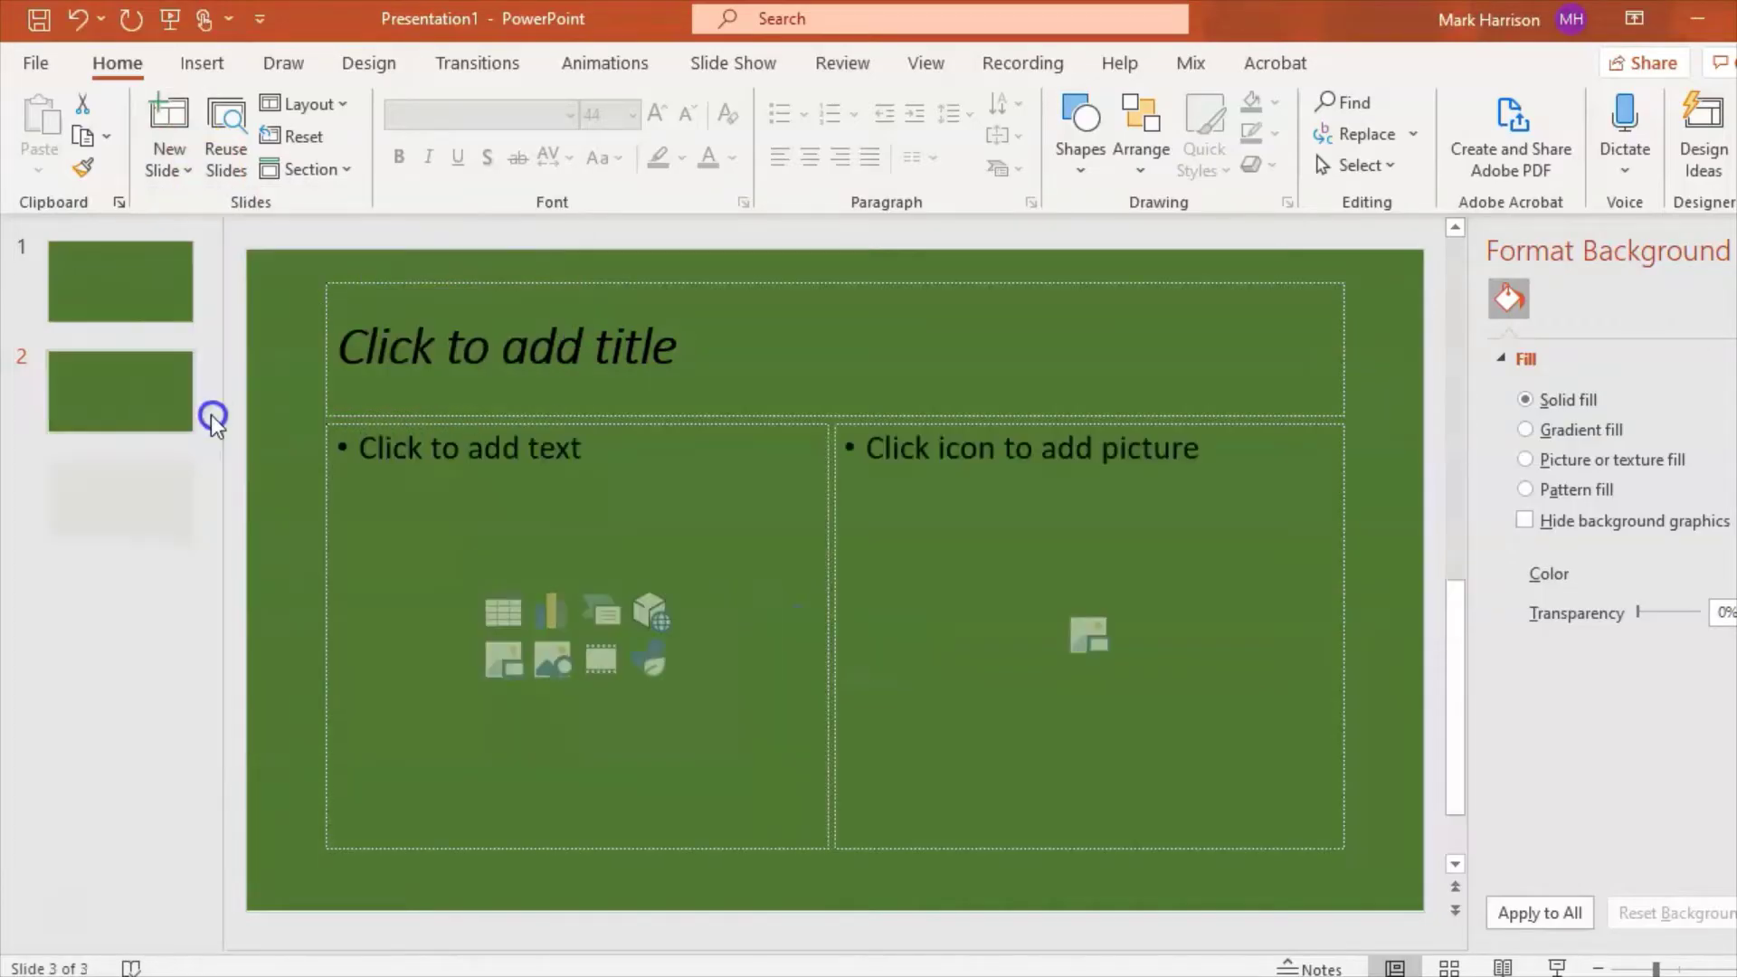
# Insert the Matrix image from the Pictures folder into slide 3's picture placeholder
pyautogui.click(1093, 653)
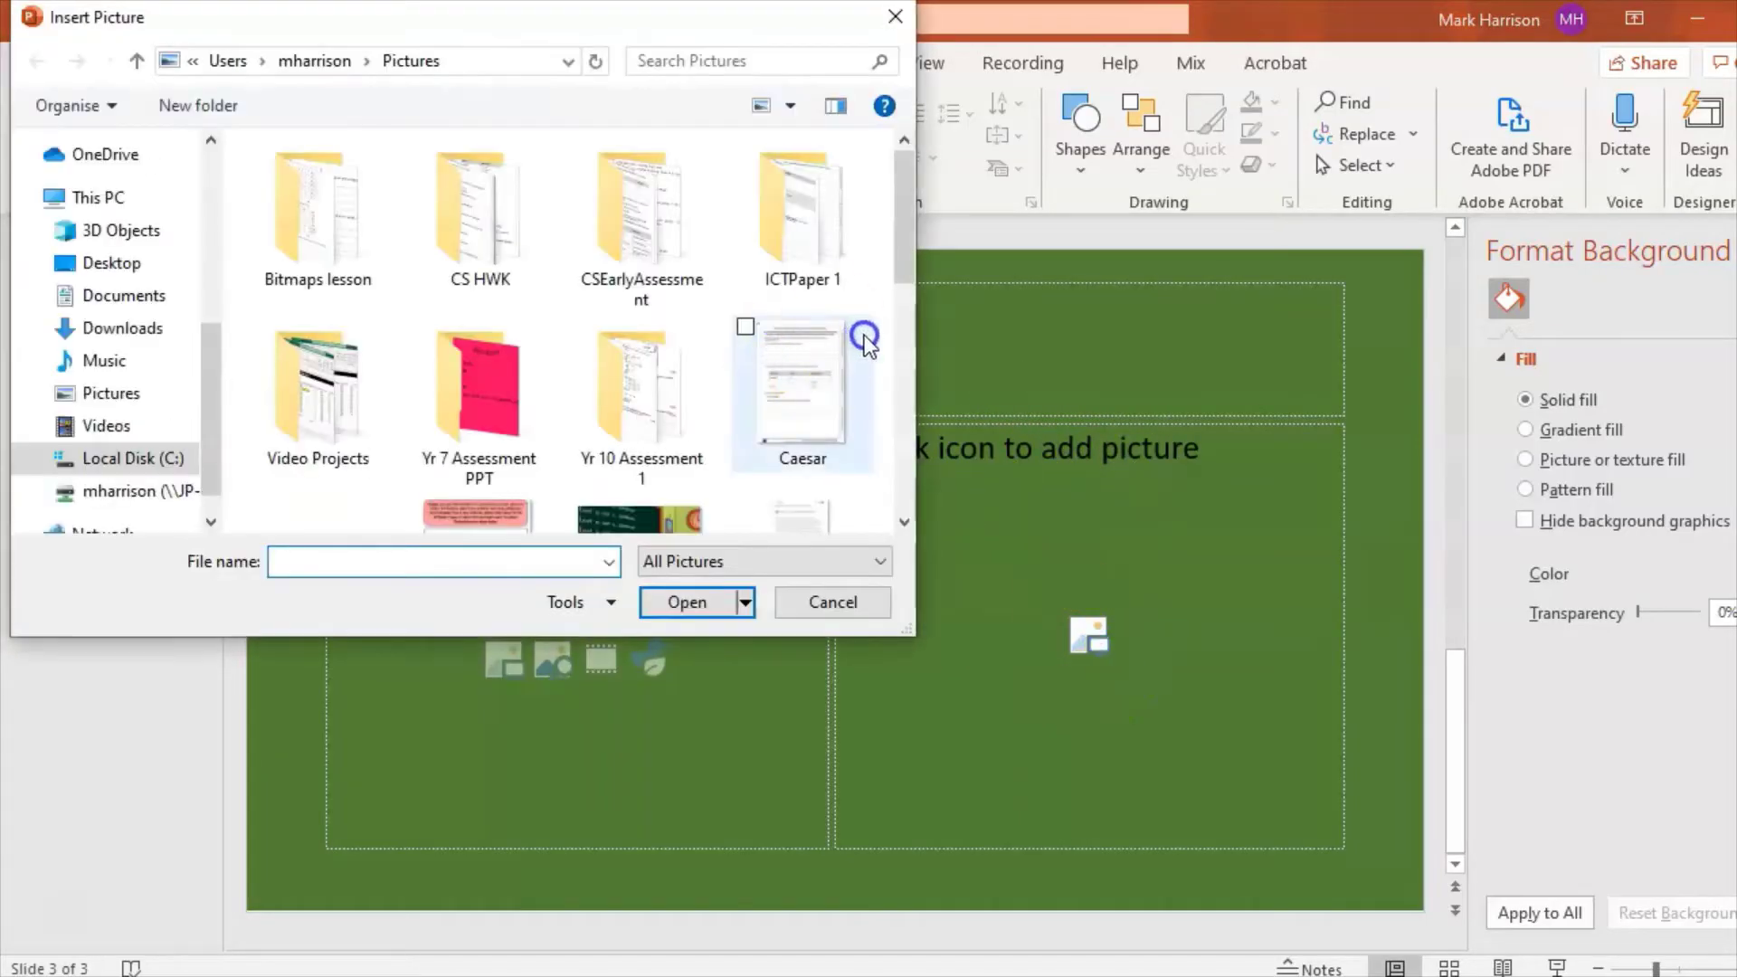
pyautogui.click(103, 391)
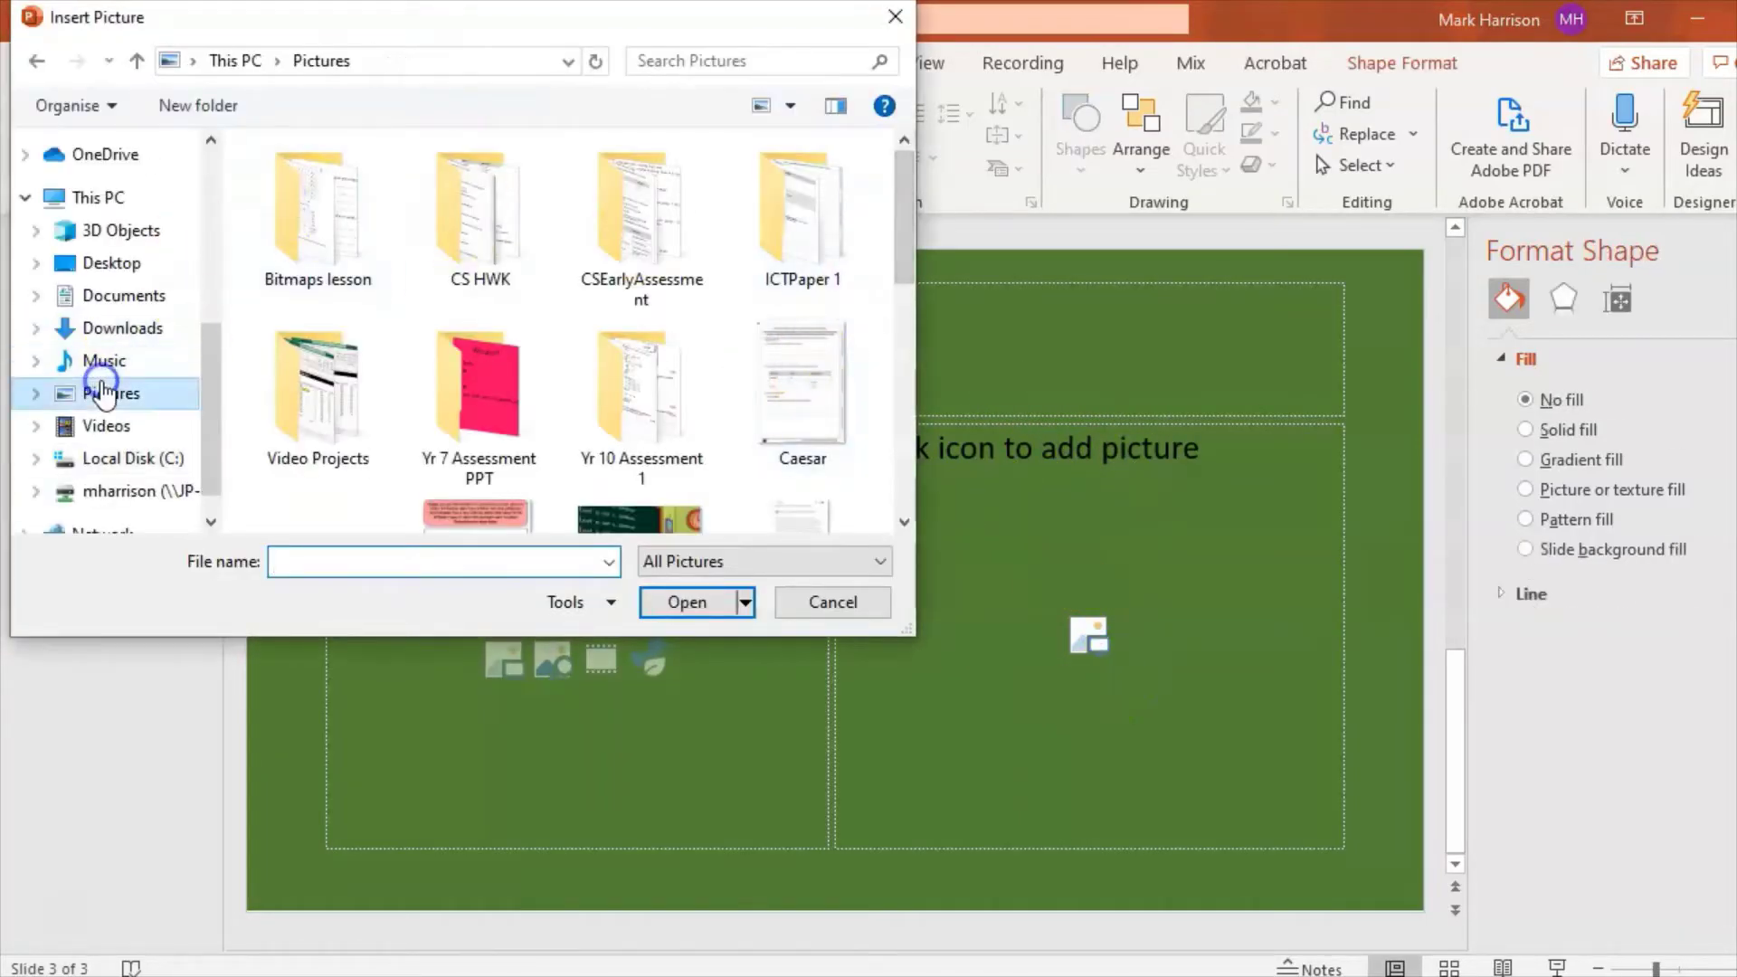
pyautogui.click(85, 404)
pyautogui.doubleClick(107, 393)
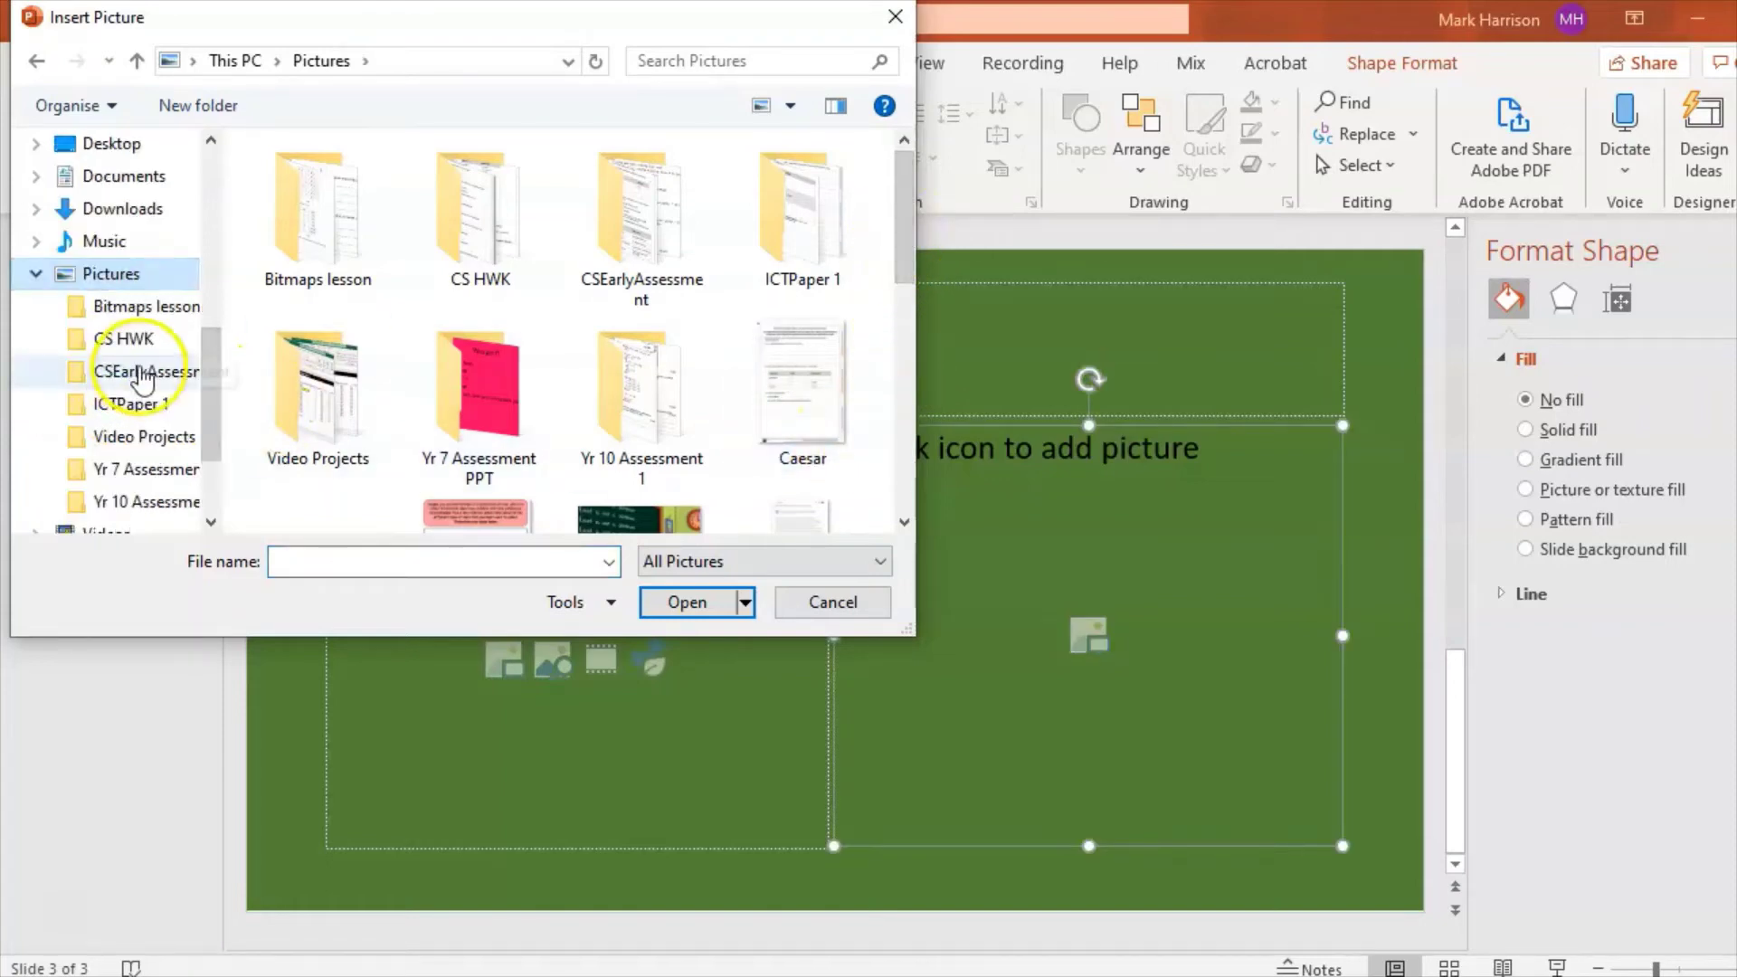
pyautogui.moveTo(905, 210); pyautogui.dragTo(911, 407)
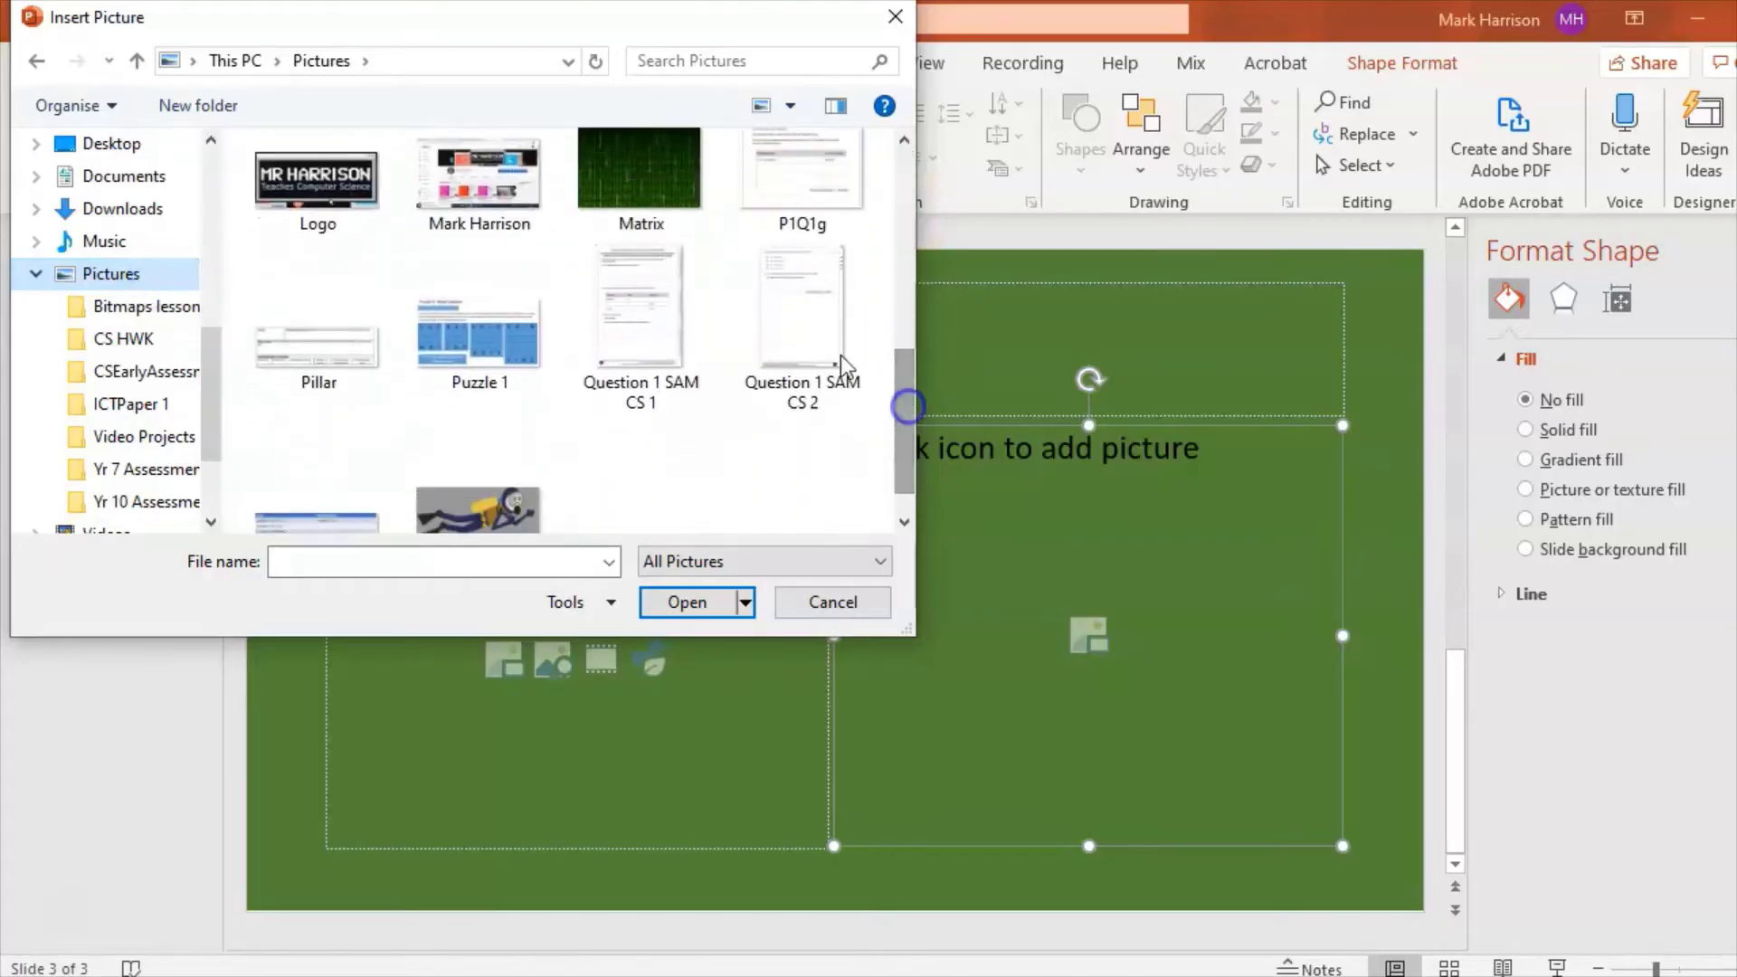
pyautogui.doubleClick(665, 177)
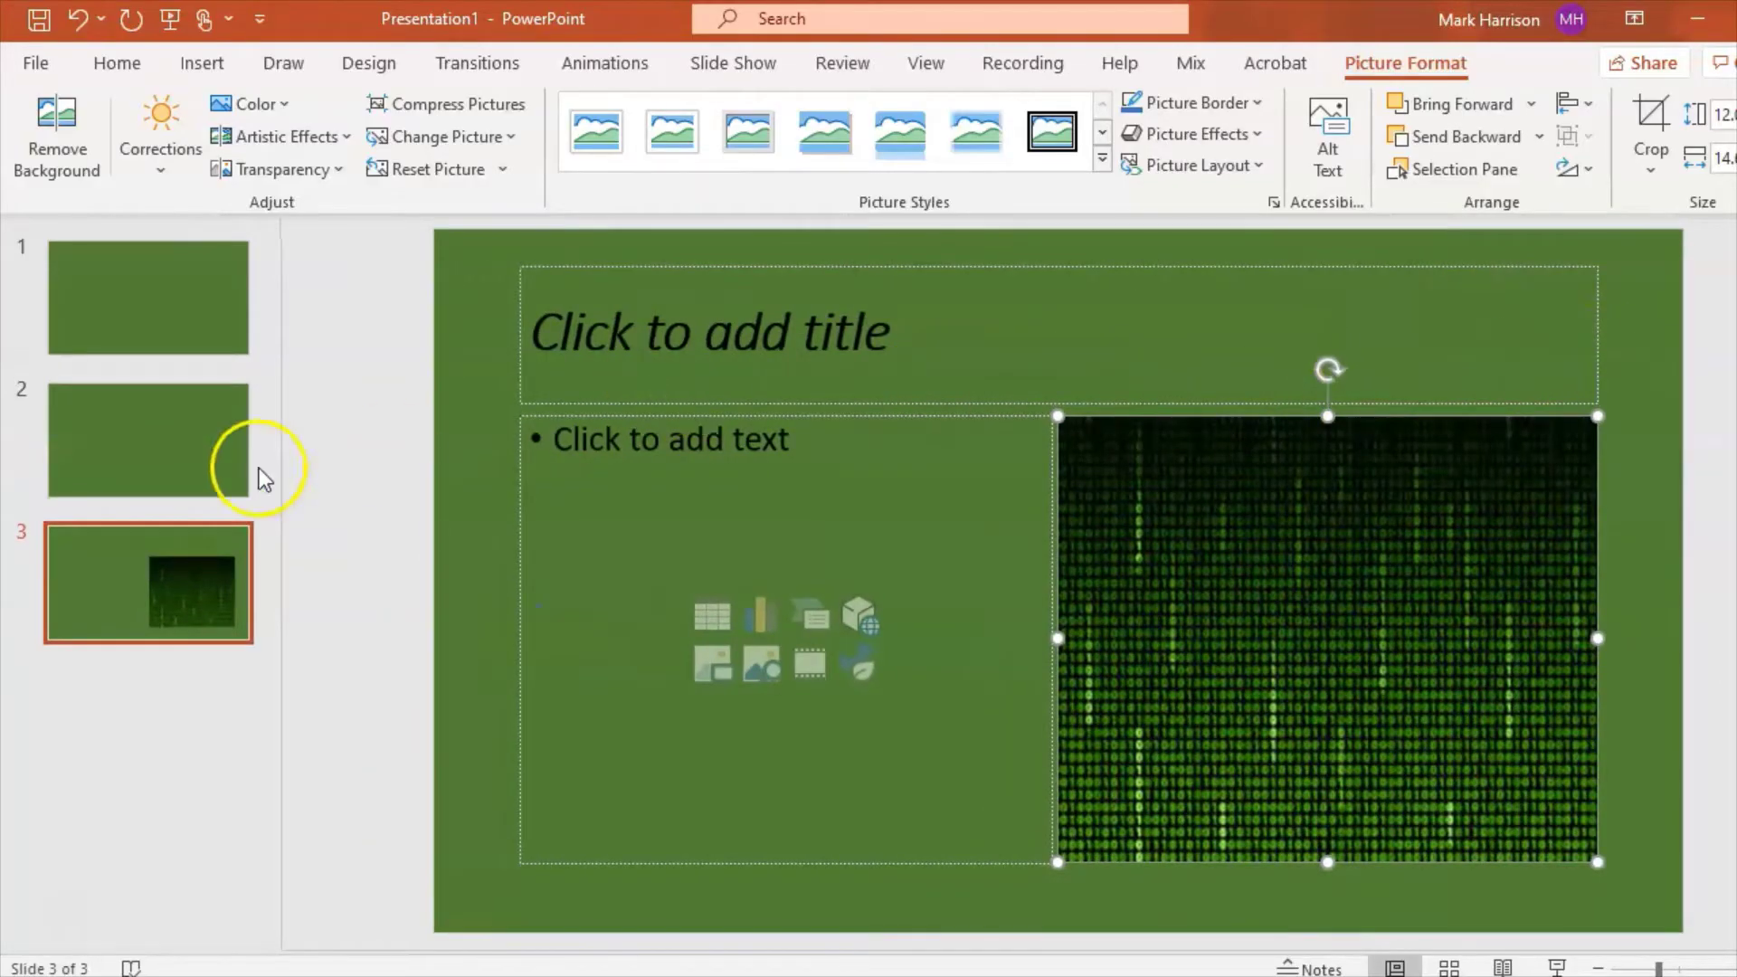
pyautogui.click(221, 458)
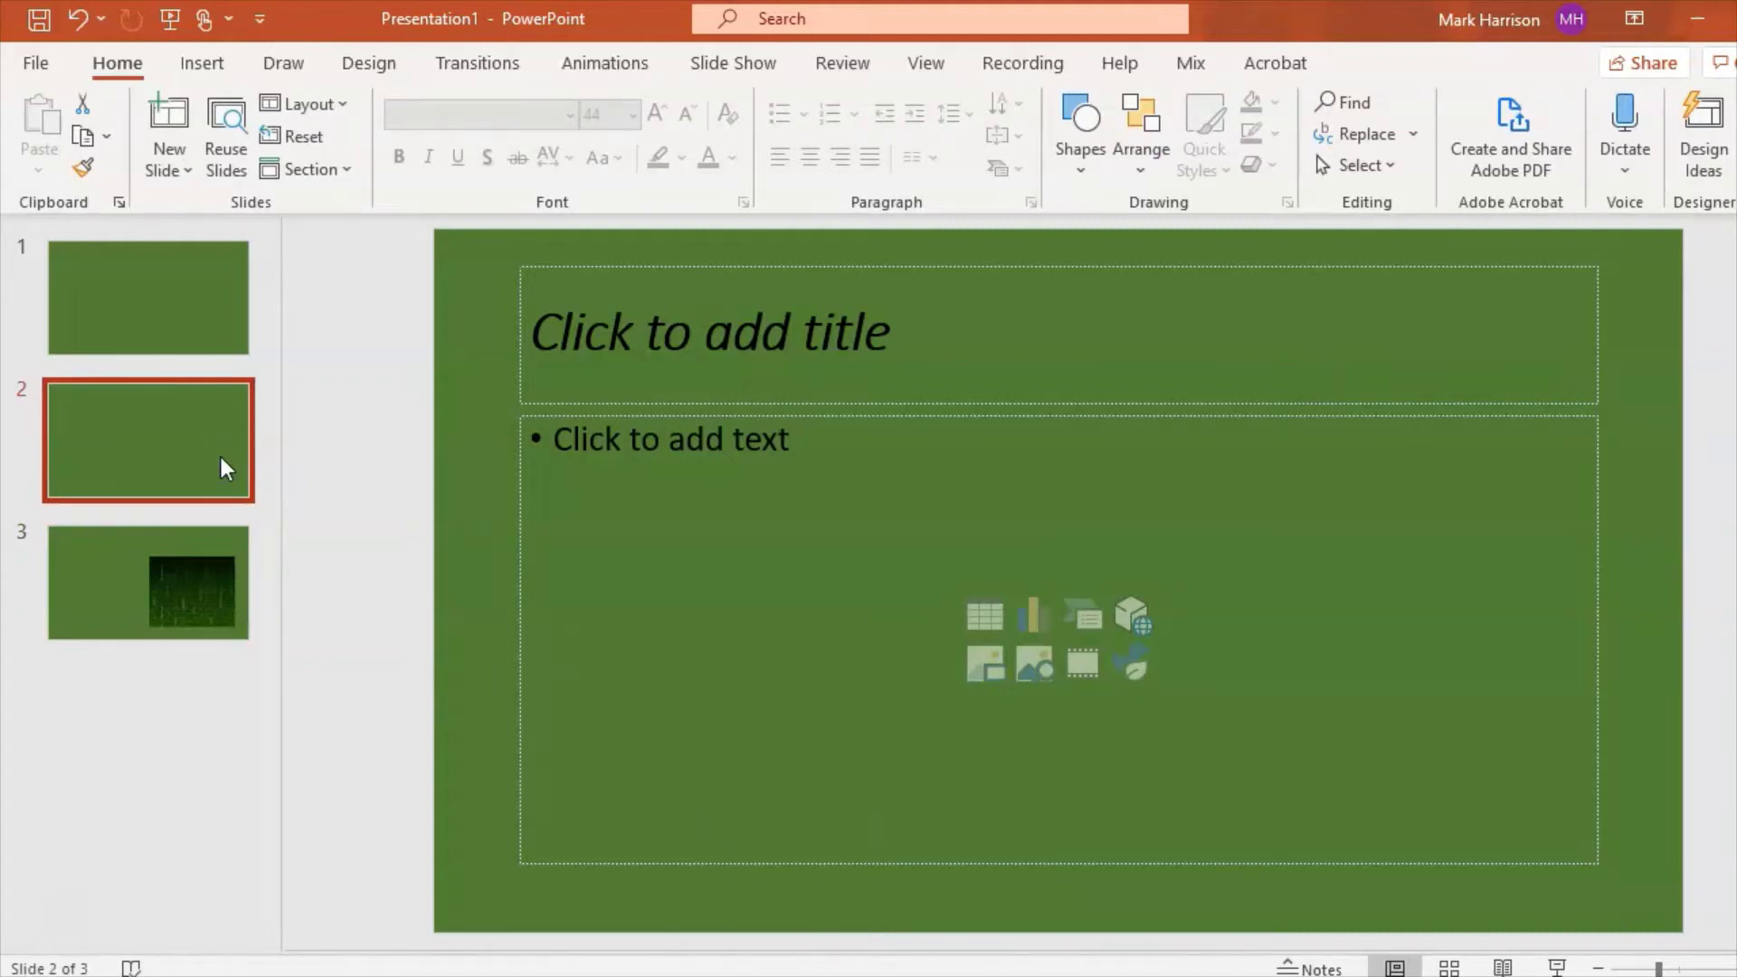
# Reopen Slide Master view on the top-level master and select its footer boxes
pyautogui.click(182, 335)
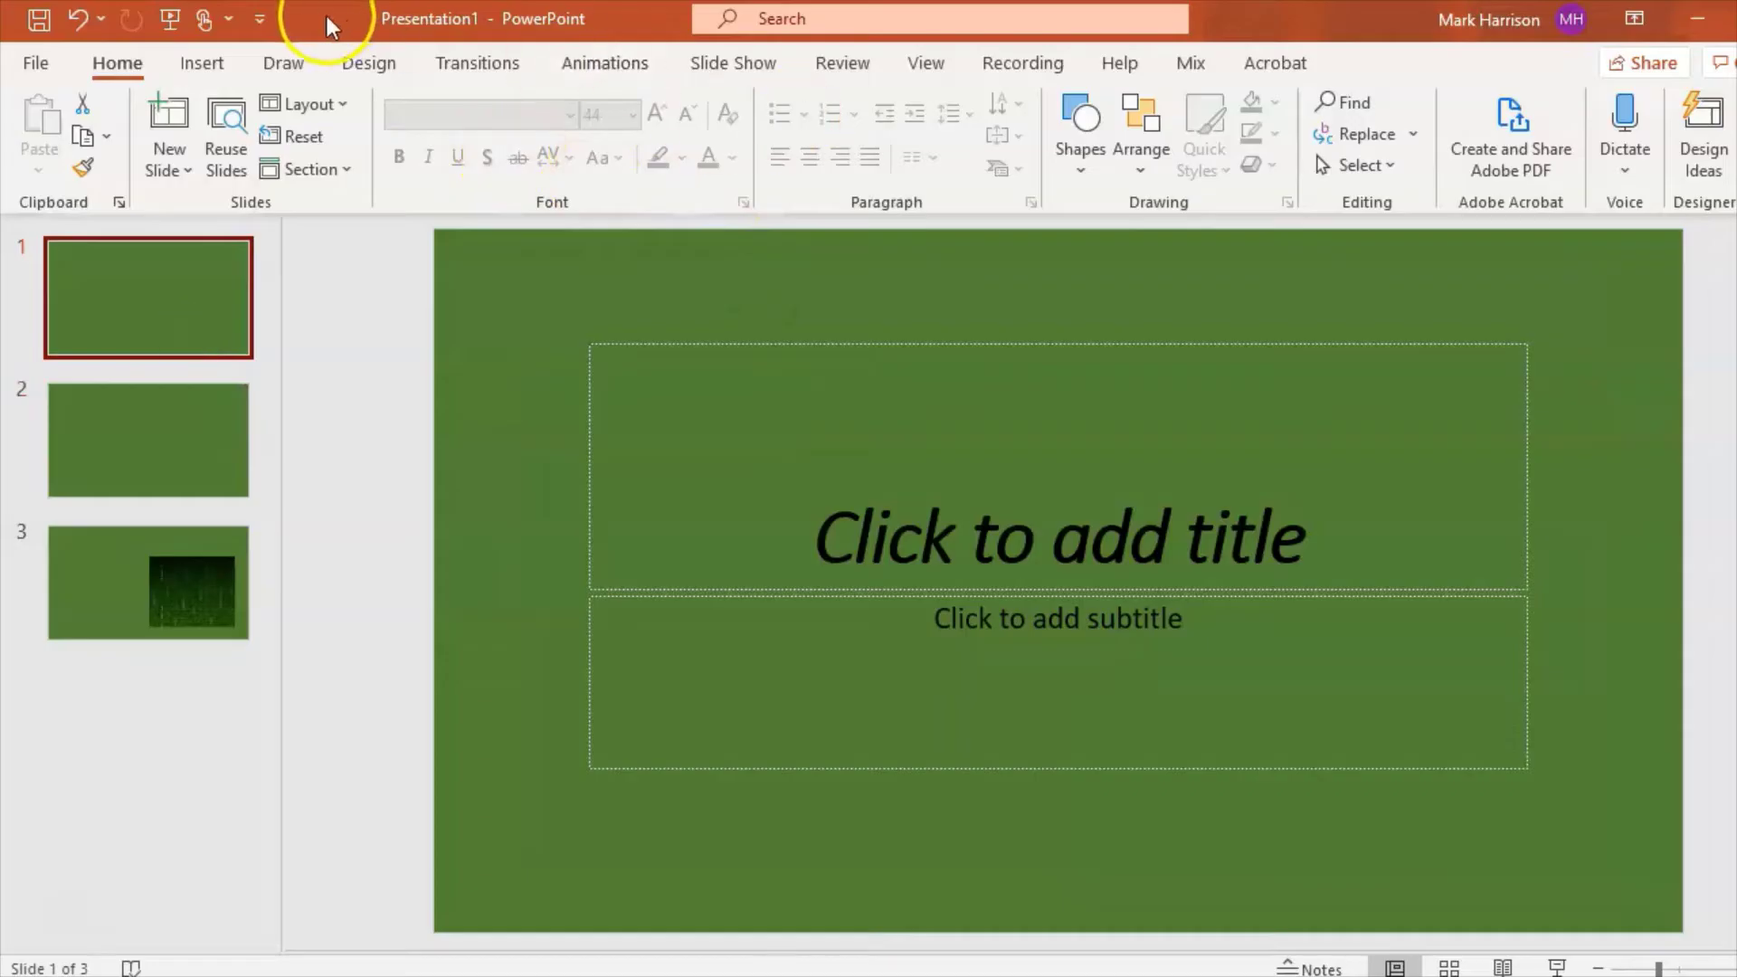
pyautogui.click(941, 69)
pyautogui.click(362, 161)
pyautogui.click(263, 257)
pyautogui.click(116, 295)
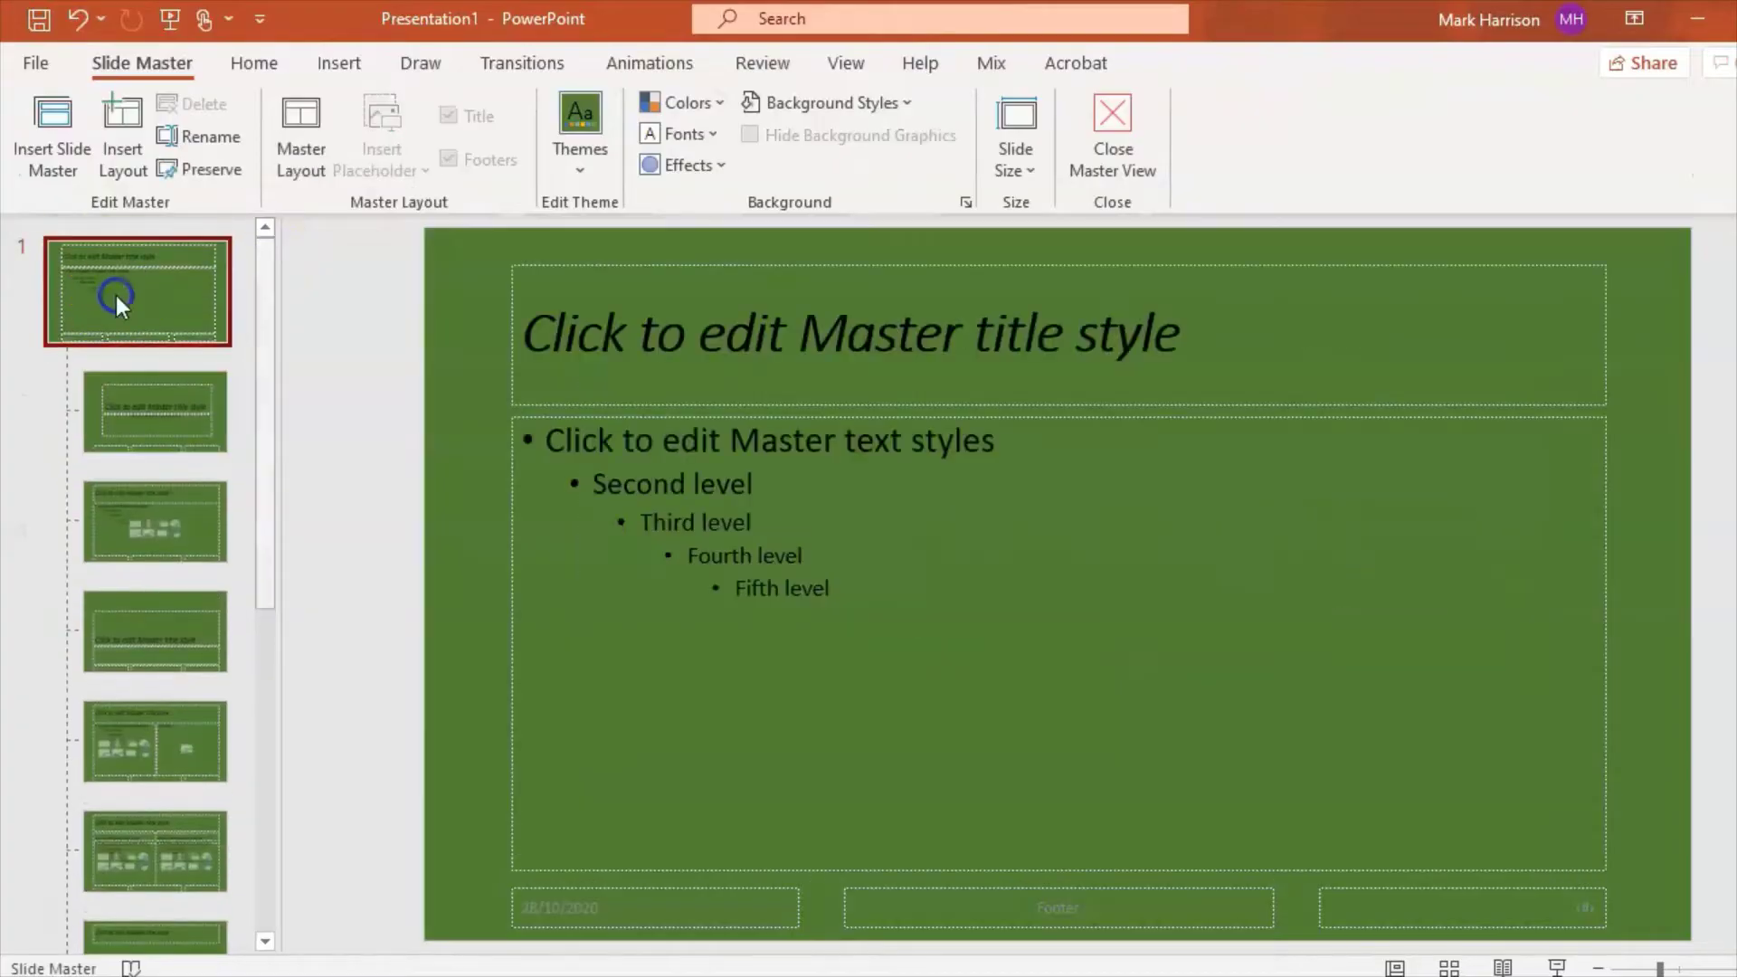
pyautogui.click(663, 919)
pyautogui.click(962, 899)
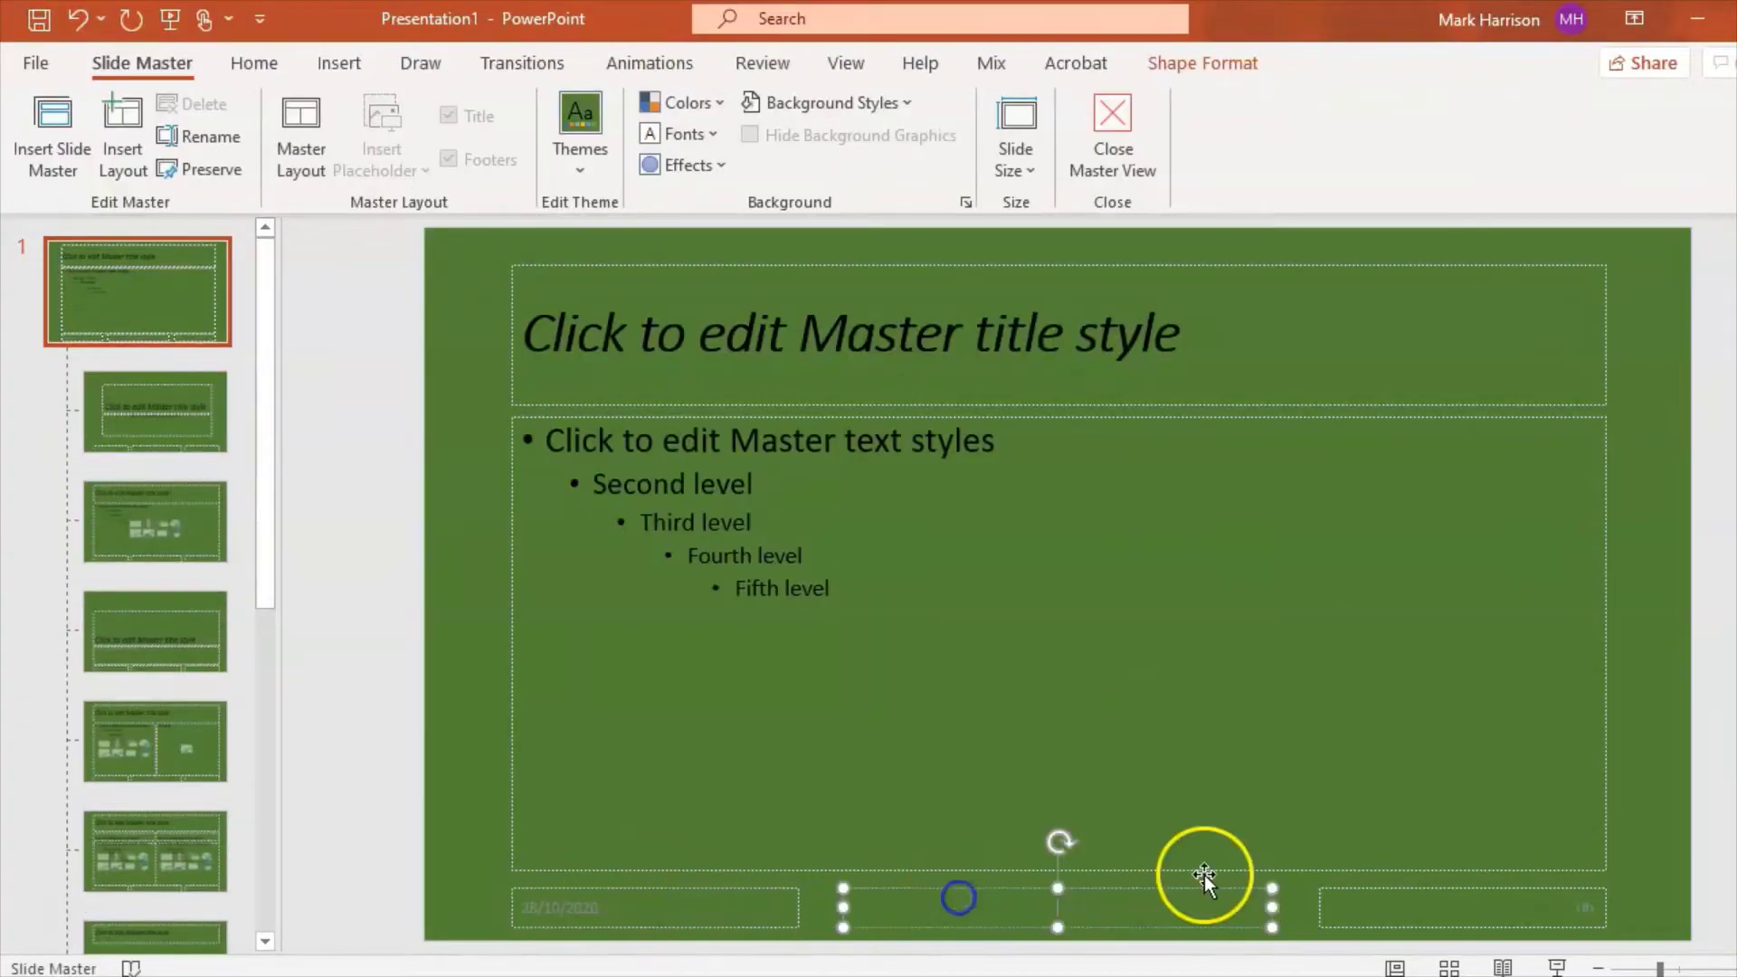
pyautogui.click(1427, 905)
# Type 'Name, Candidate details' into the master's centre footer and check the slide-number field
pyautogui.click(640, 920)
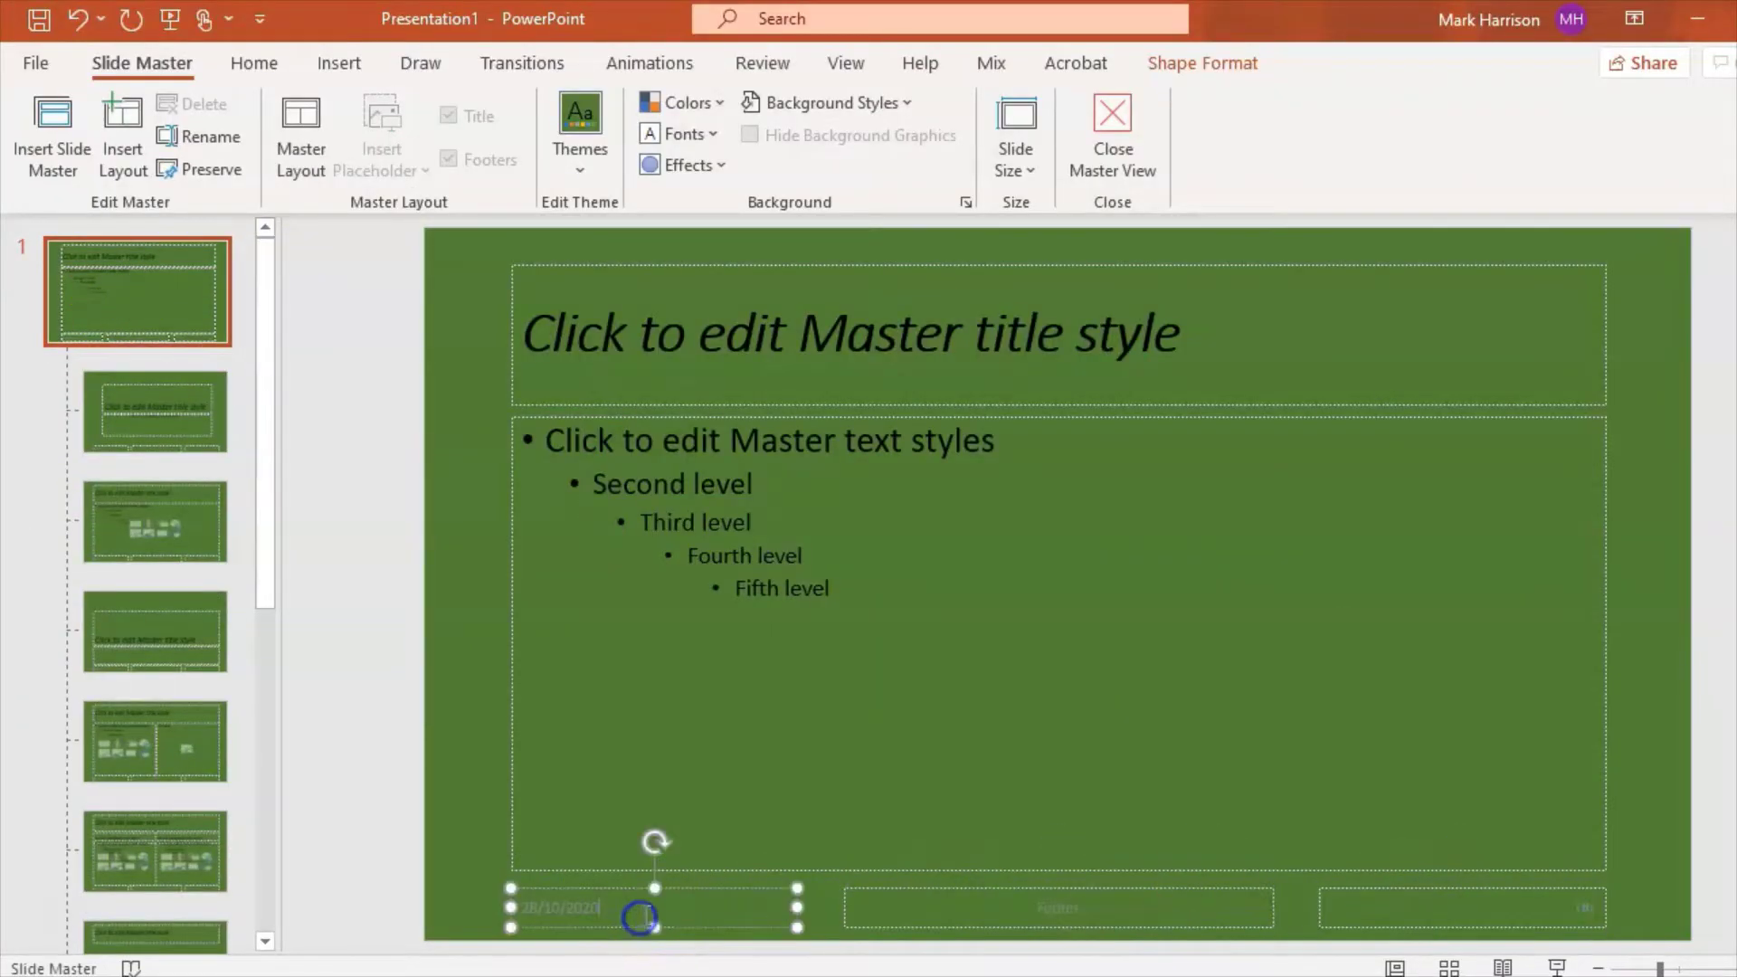
pyautogui.click(1006, 921)
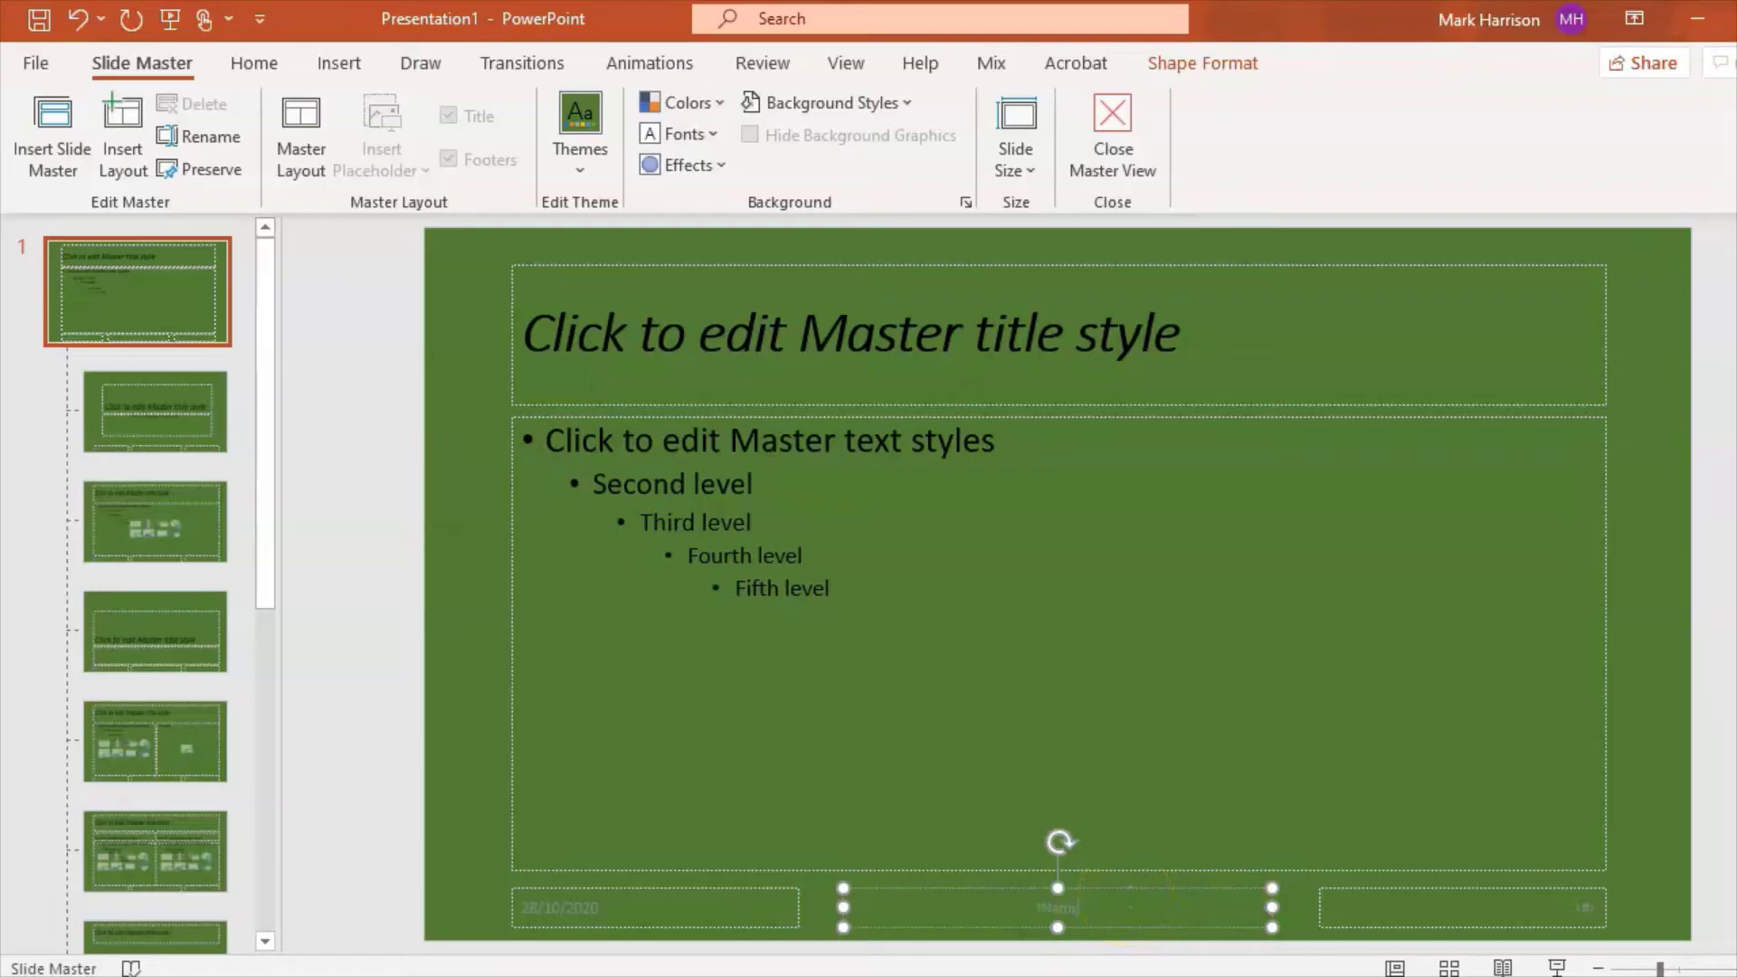
pyautogui.write('Name_Candidate details')
pyautogui.click(1468, 895)
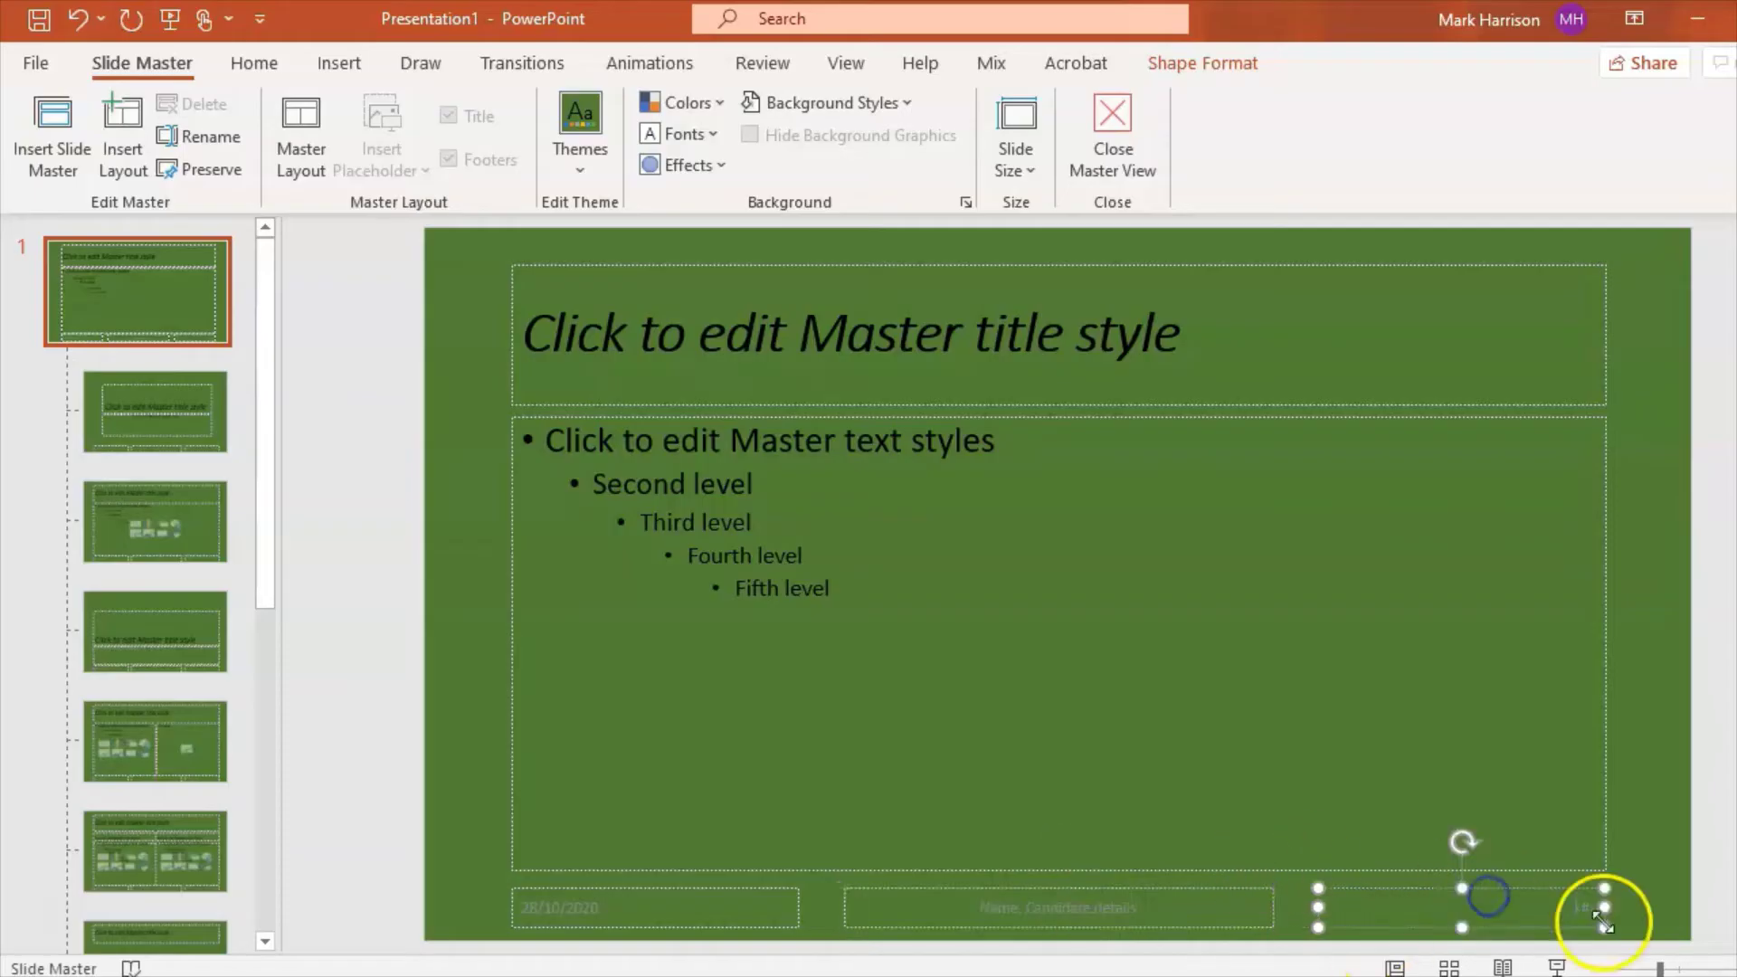
pyautogui.click(1538, 927)
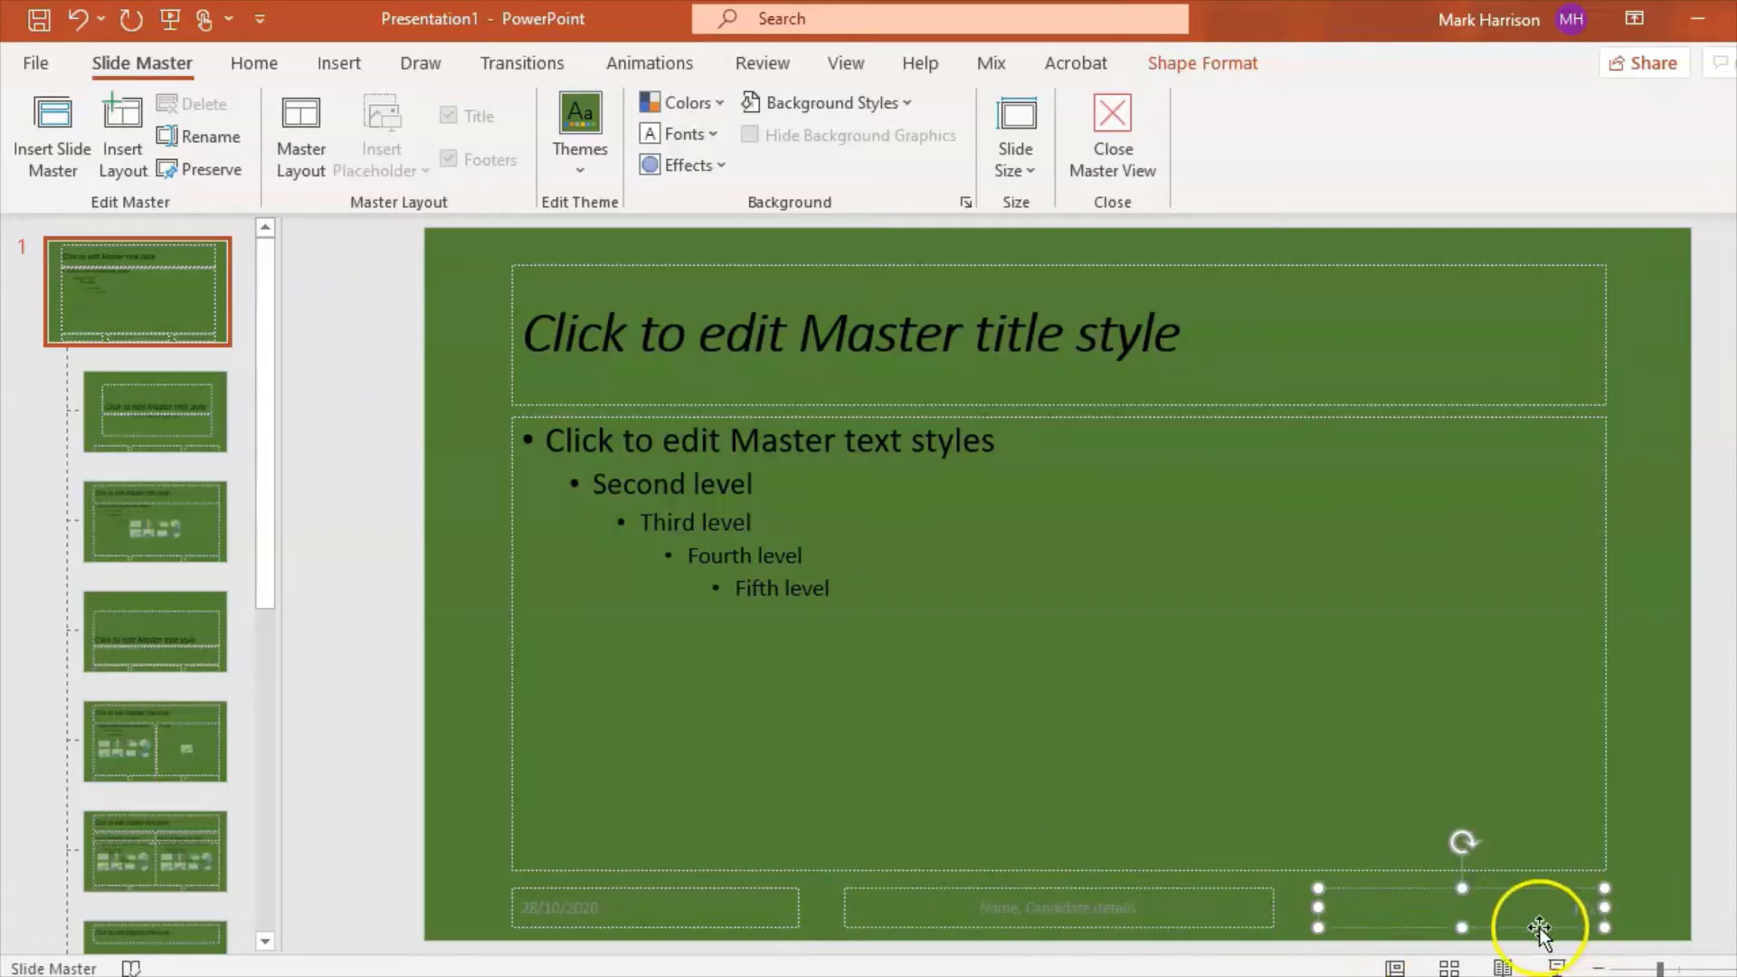
pyautogui.doubleClick(1582, 908)
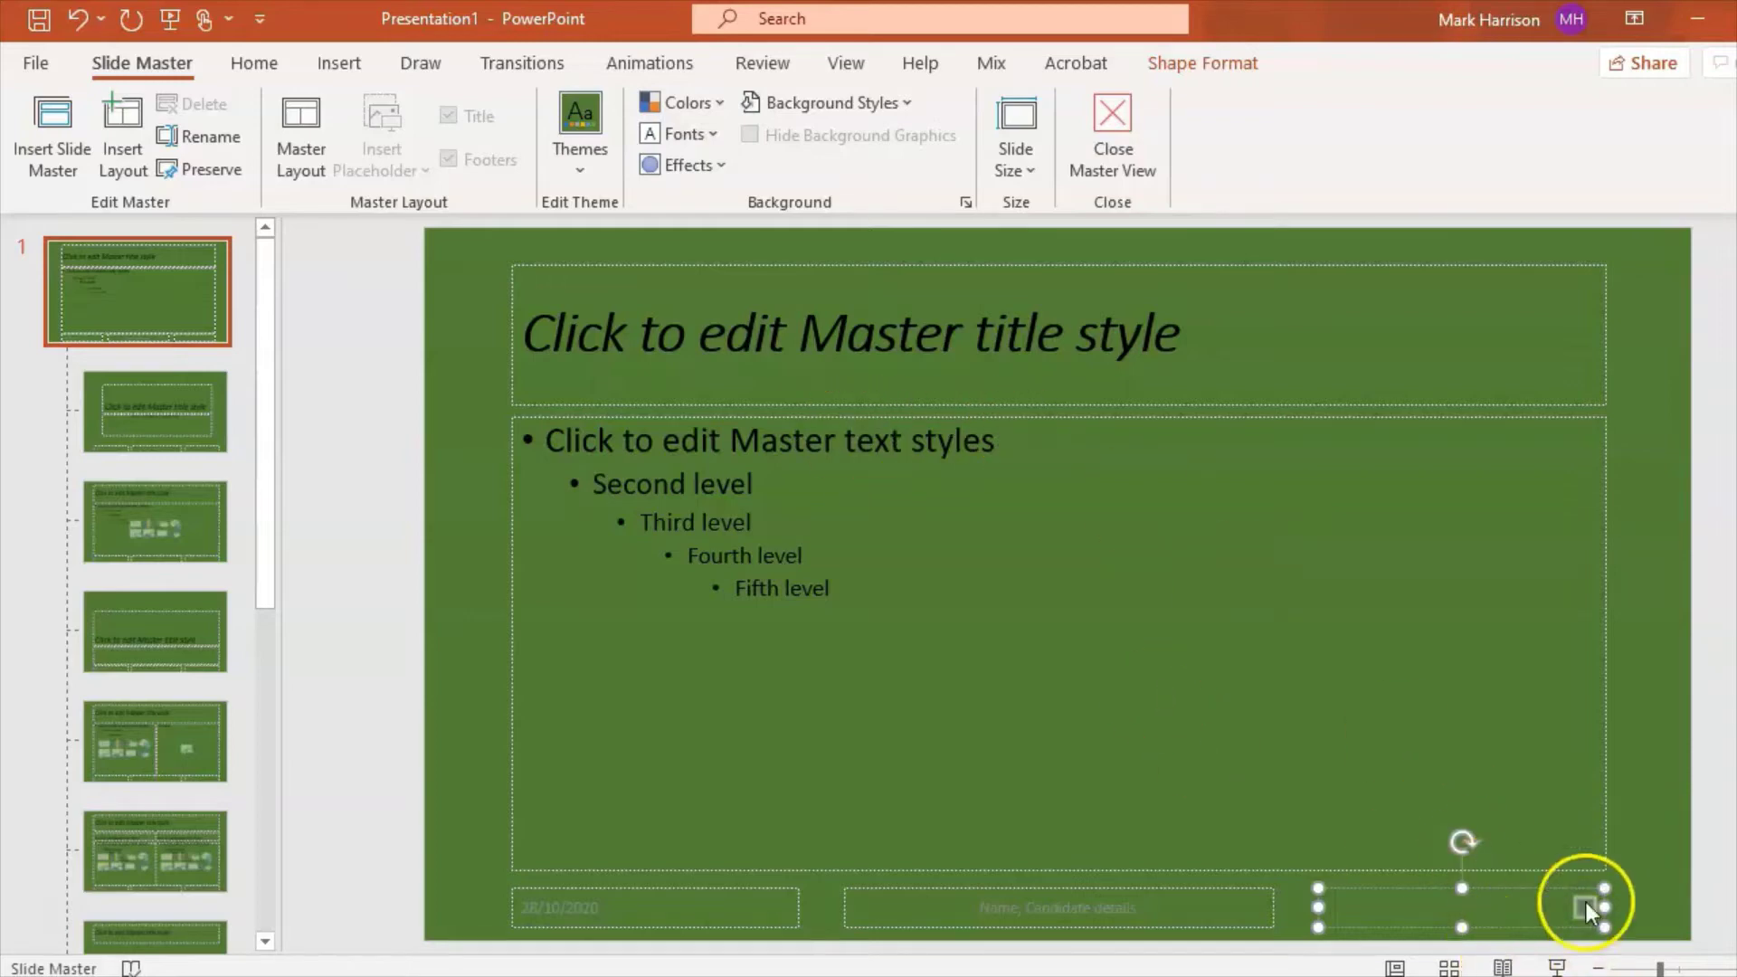
pyautogui.click(1574, 903)
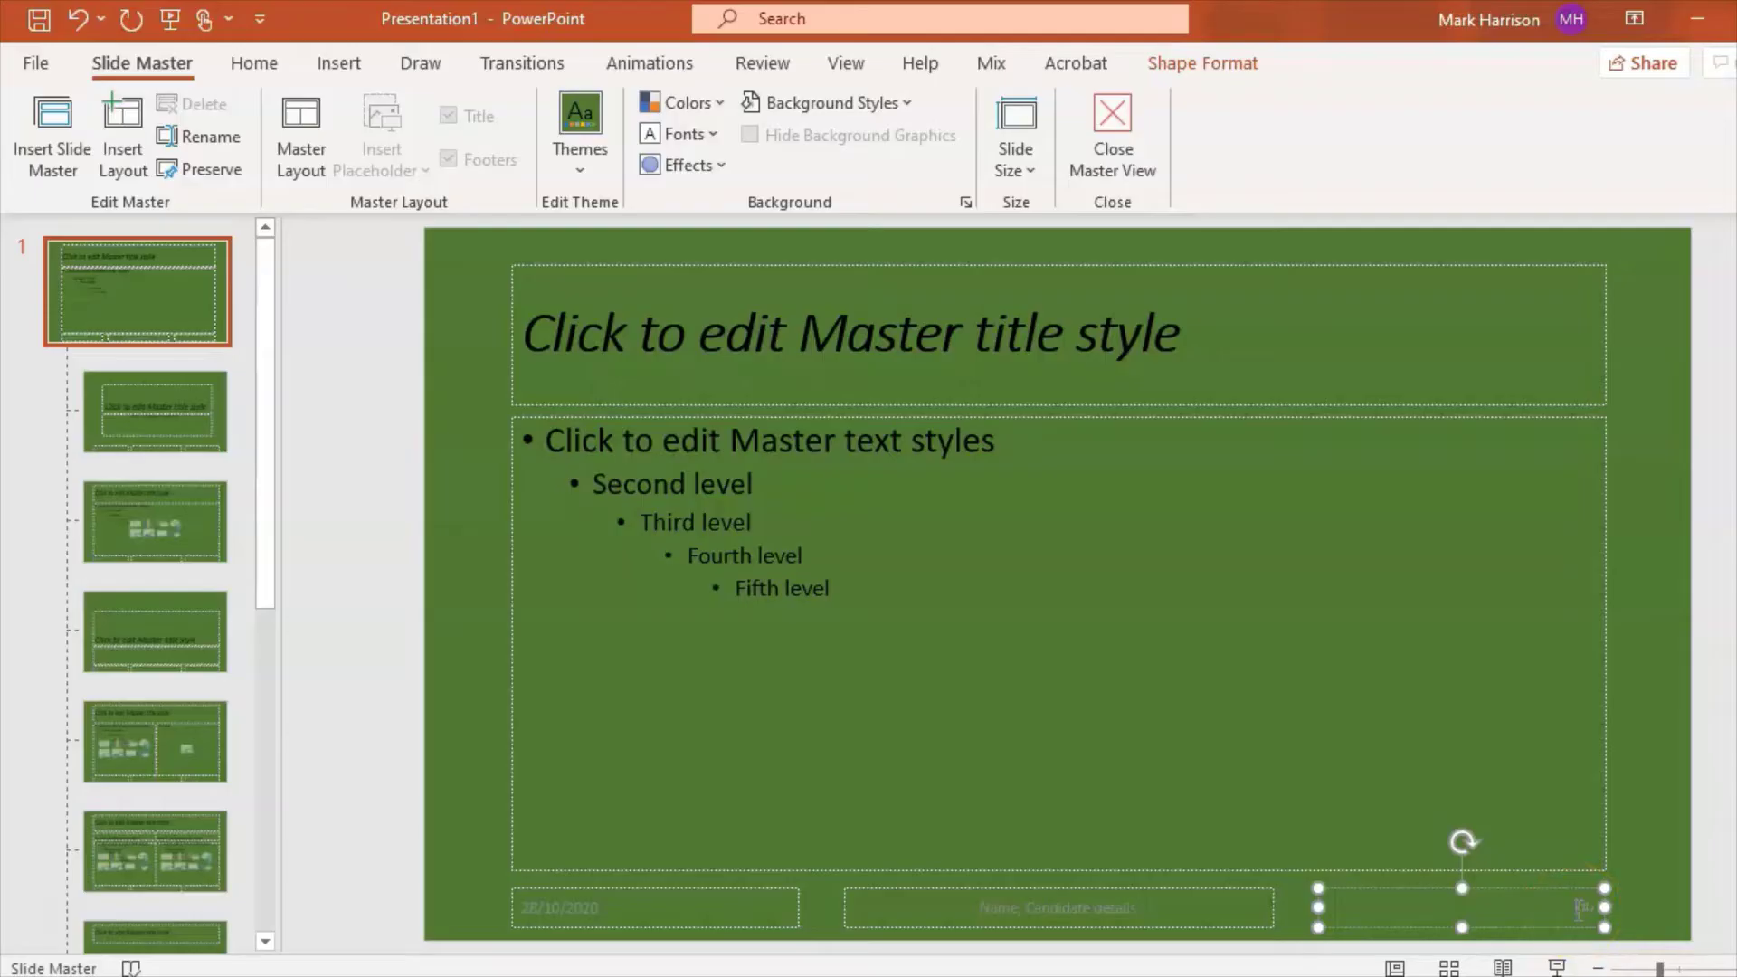
# Review the master's Themes and Slide Size options, leaving both unchanged
pyautogui.click(172, 306)
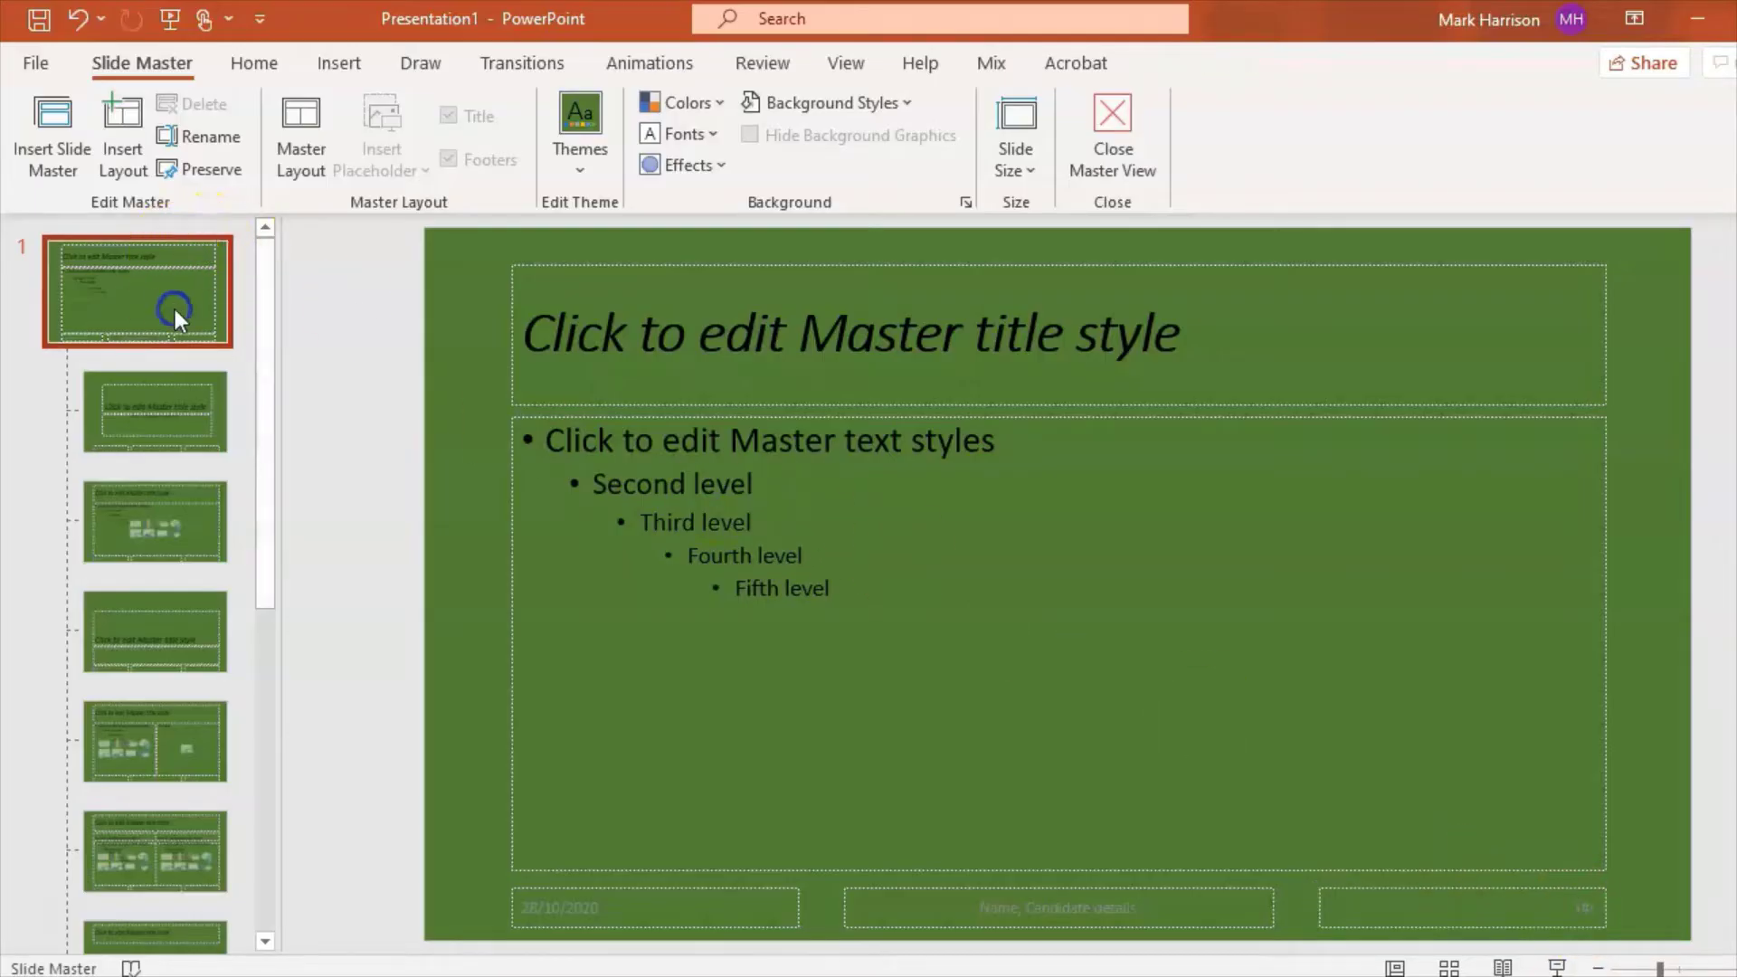
pyautogui.click(570, 172)
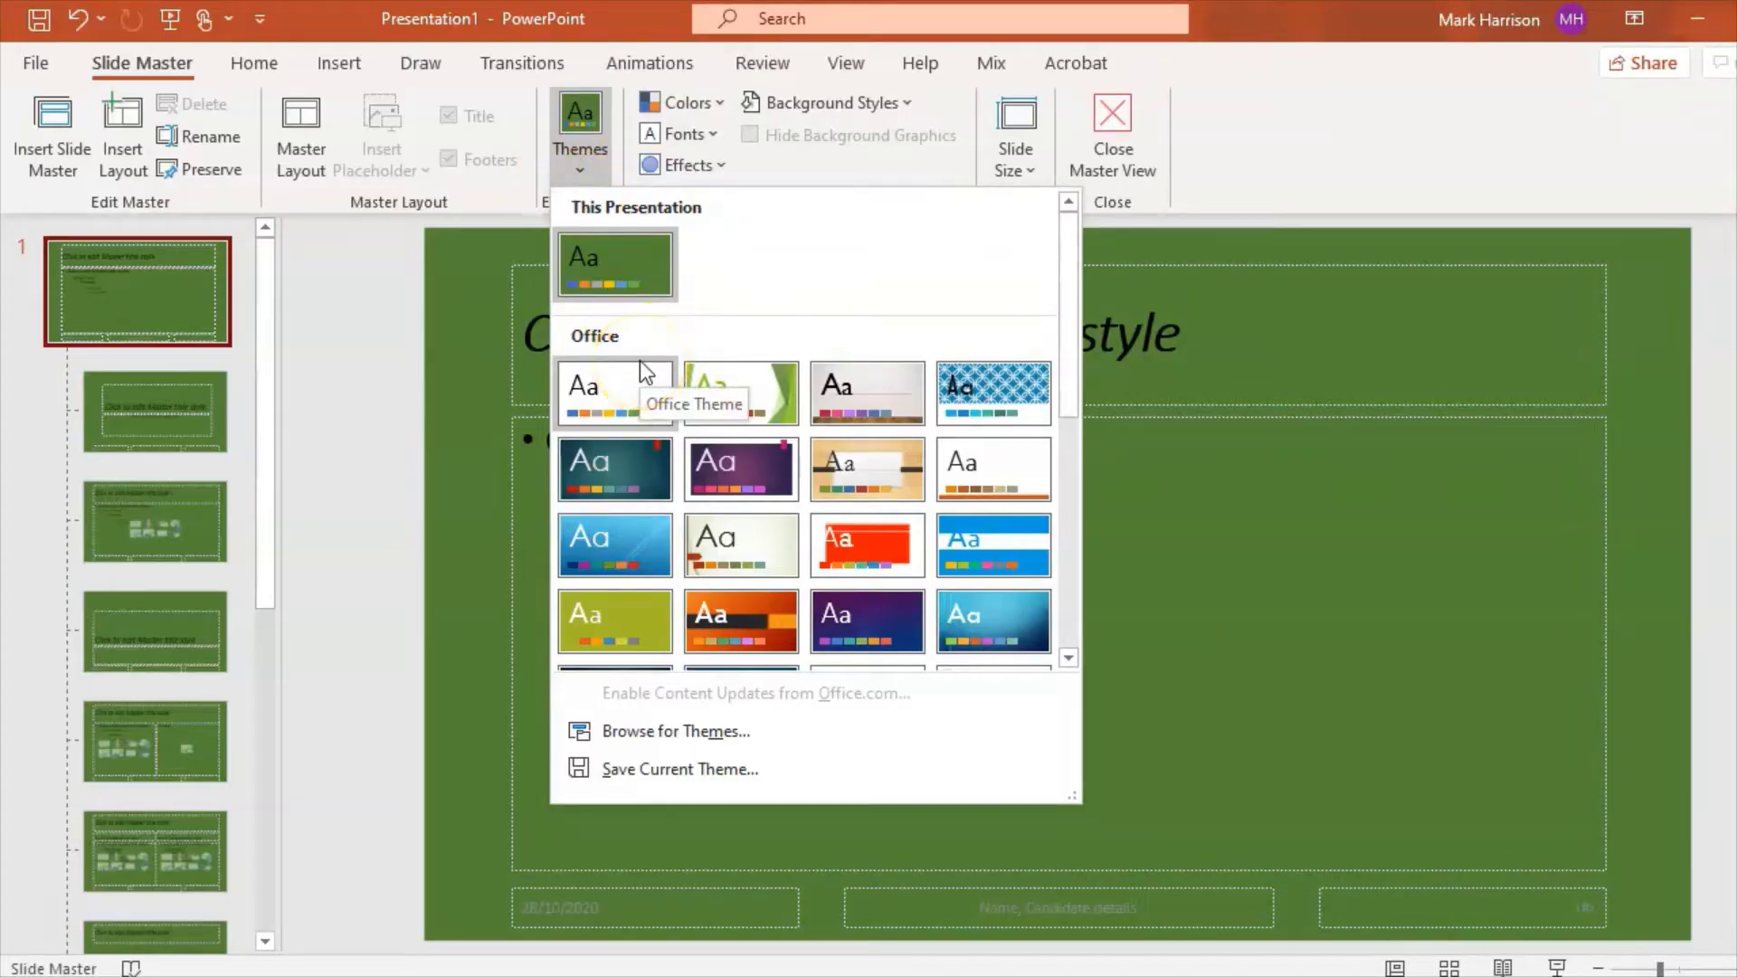
pyautogui.click(845, 166)
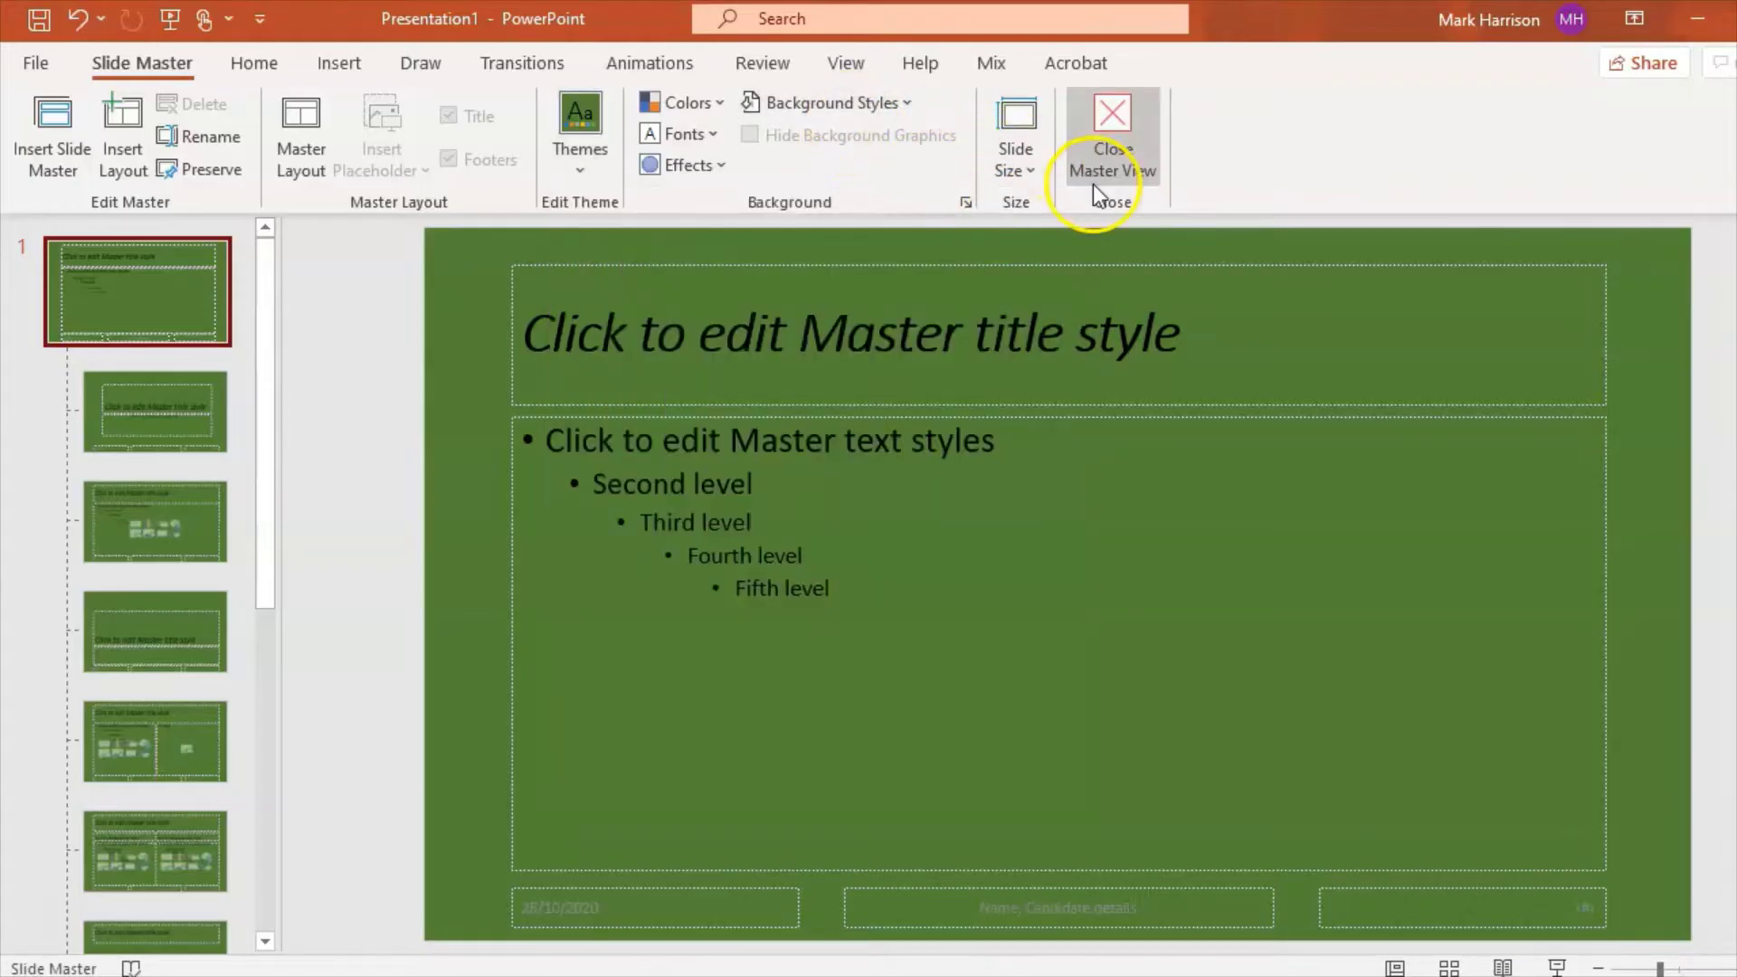
pyautogui.click(1011, 156)
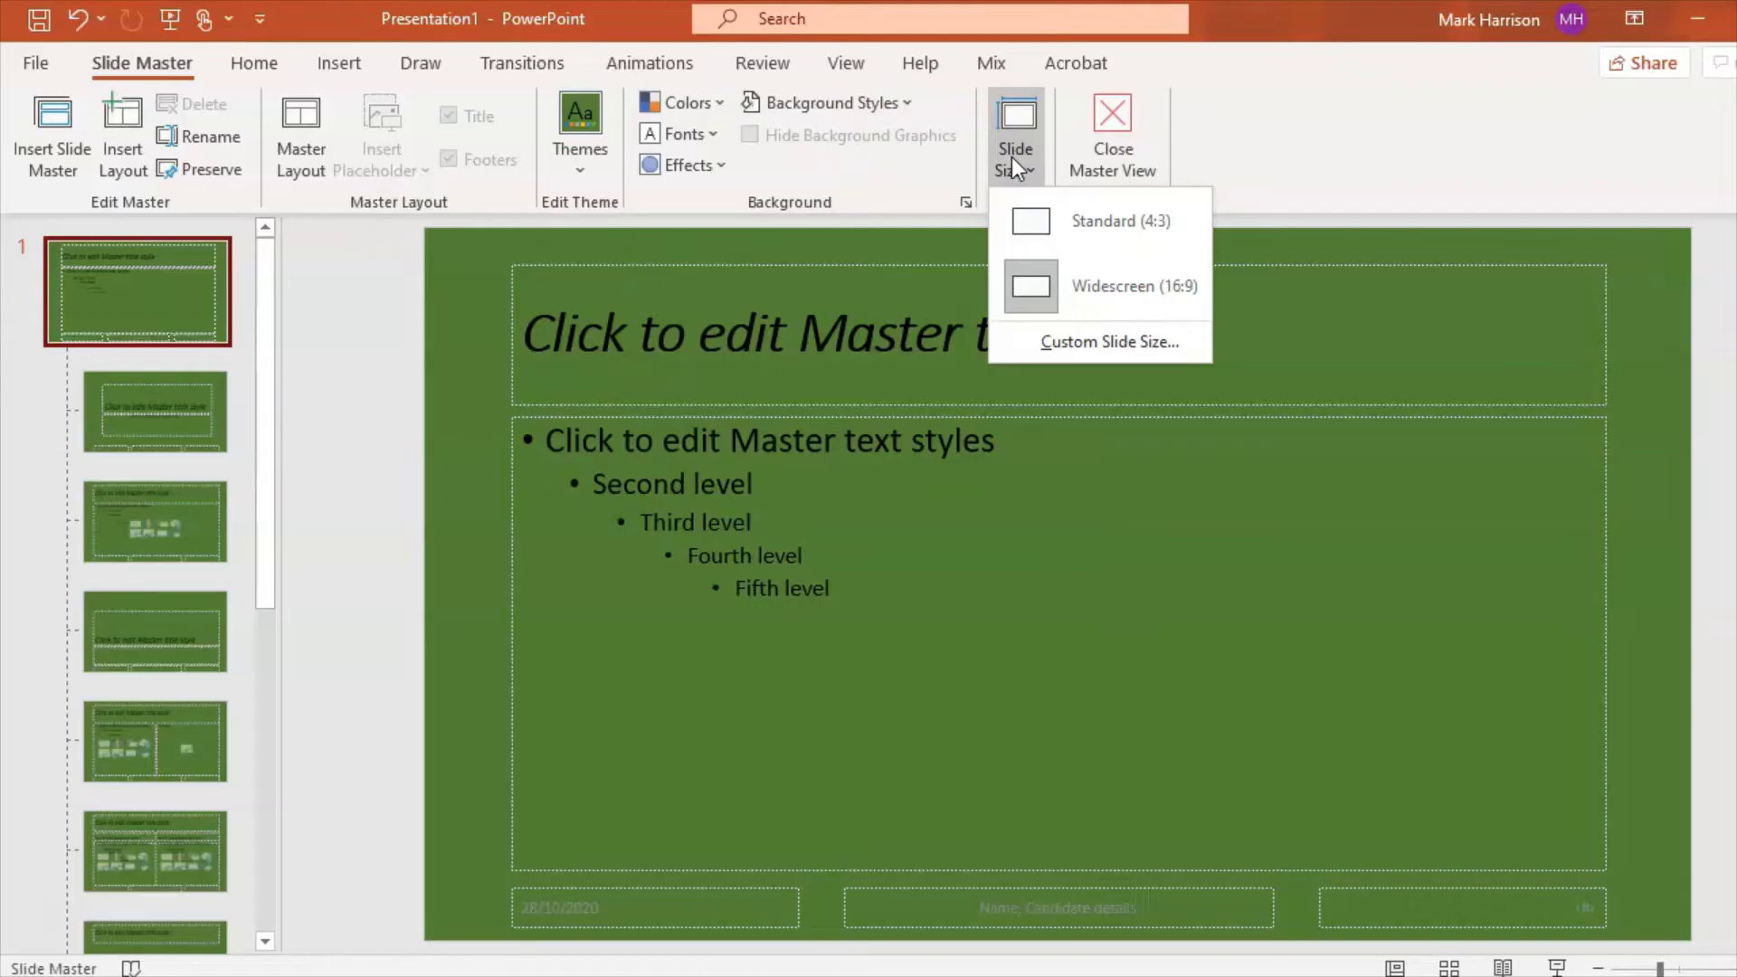
pyautogui.click(1312, 169)
pyautogui.click(1304, 151)
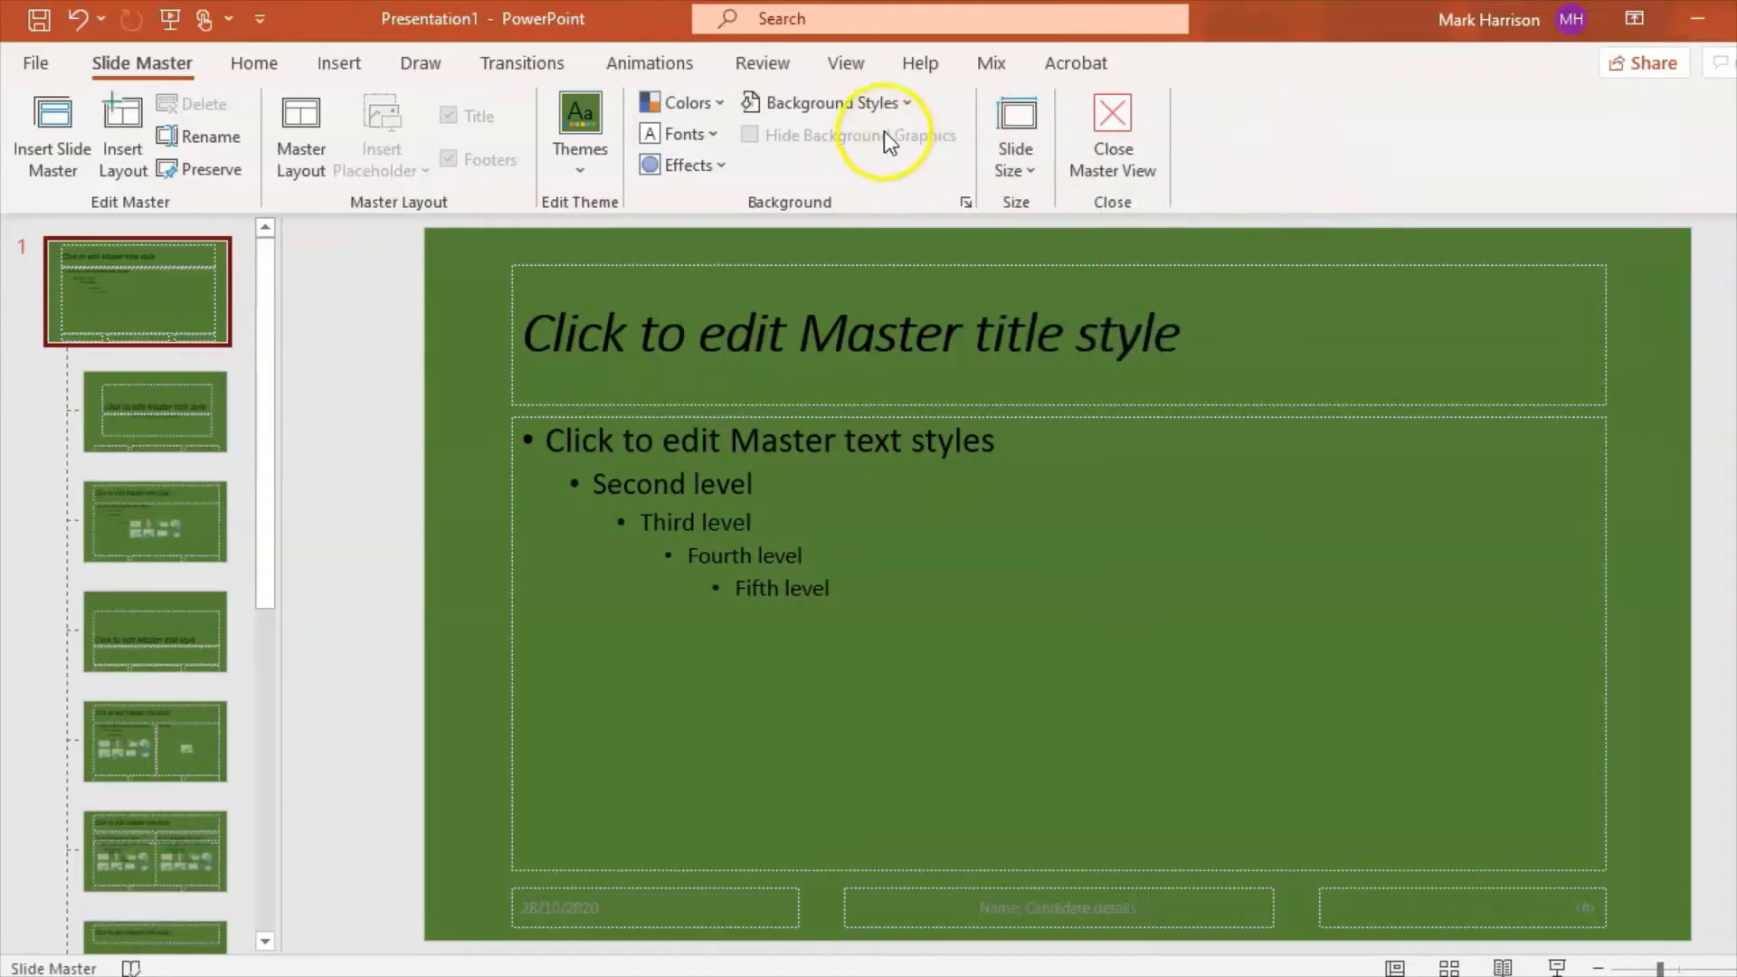
pyautogui.click(894, 111)
# After trying papyrus texture and blue gradient fills, give the master a solid light blue background
pyautogui.click(915, 406)
pyautogui.click(1562, 461)
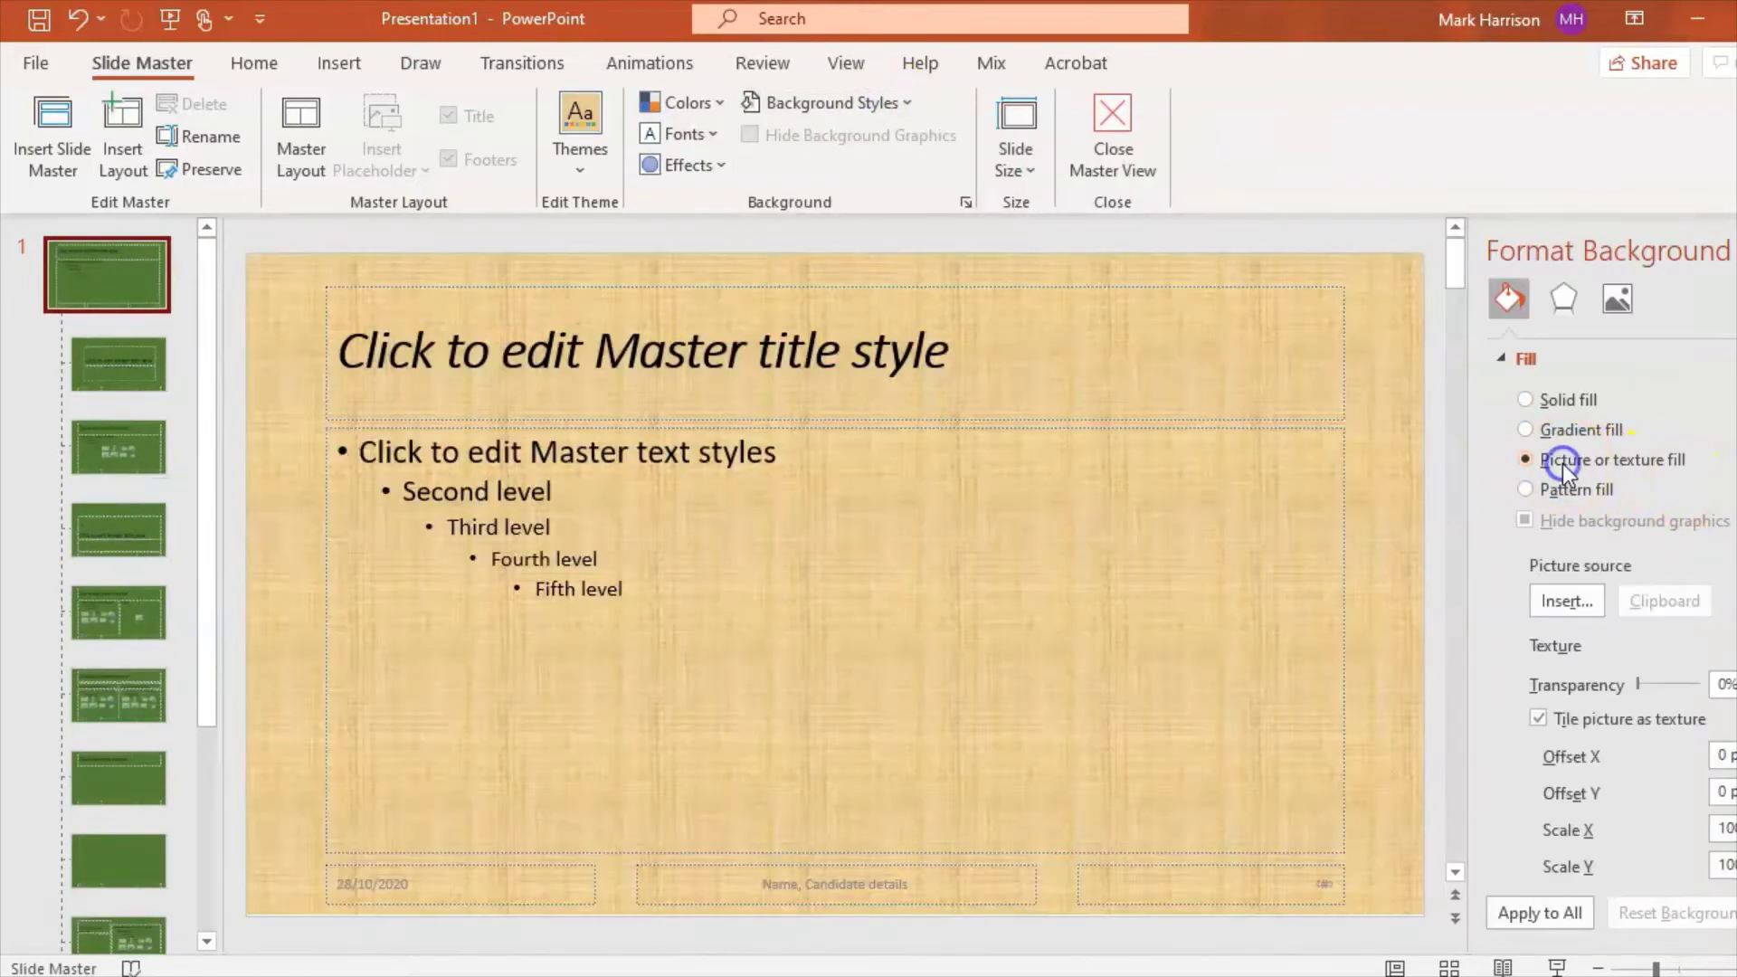
pyautogui.click(1526, 432)
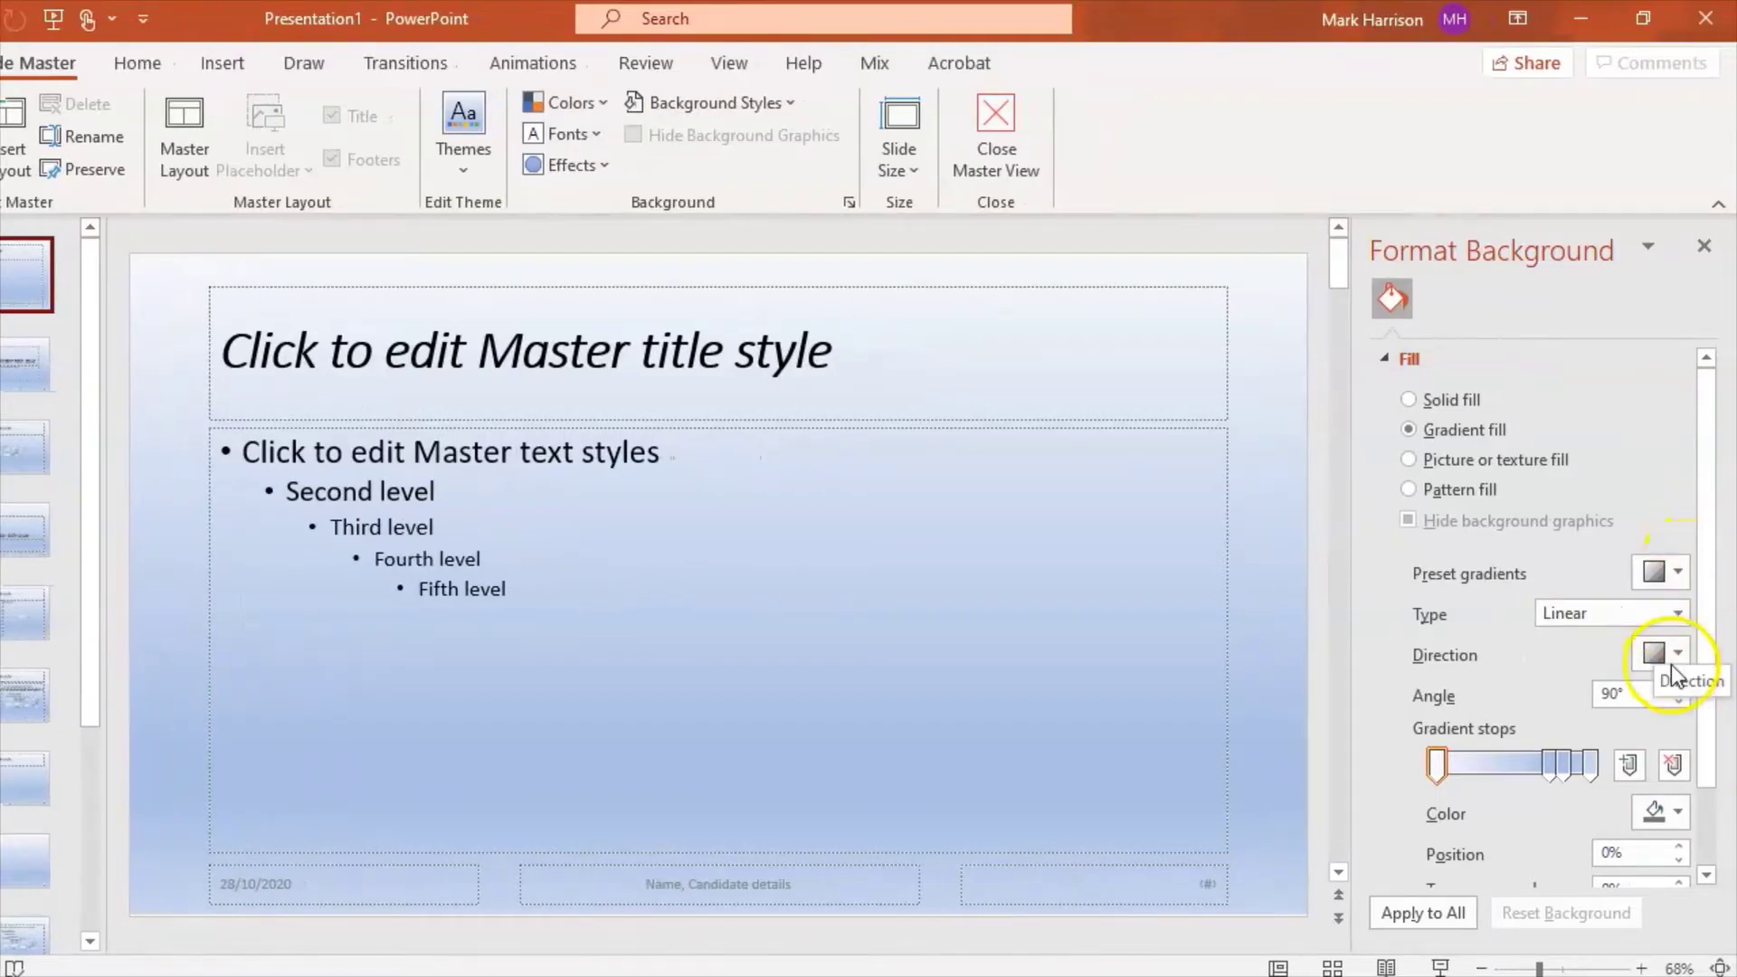
pyautogui.click(1409, 399)
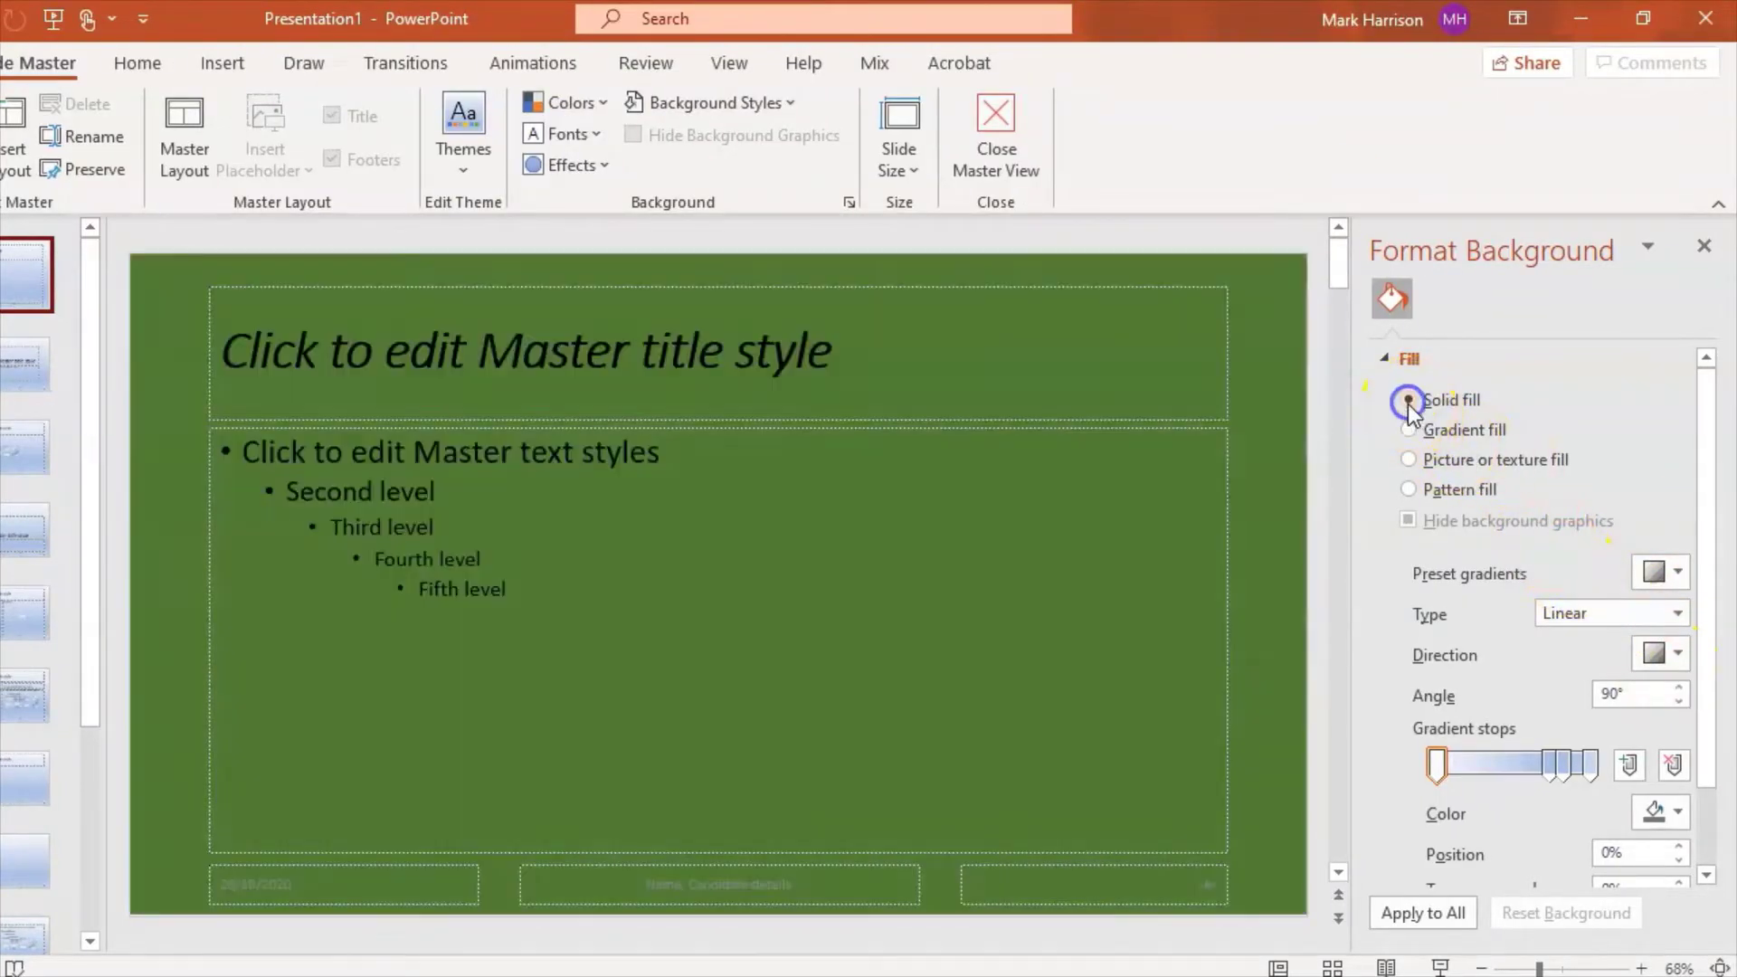
pyautogui.click(1678, 572)
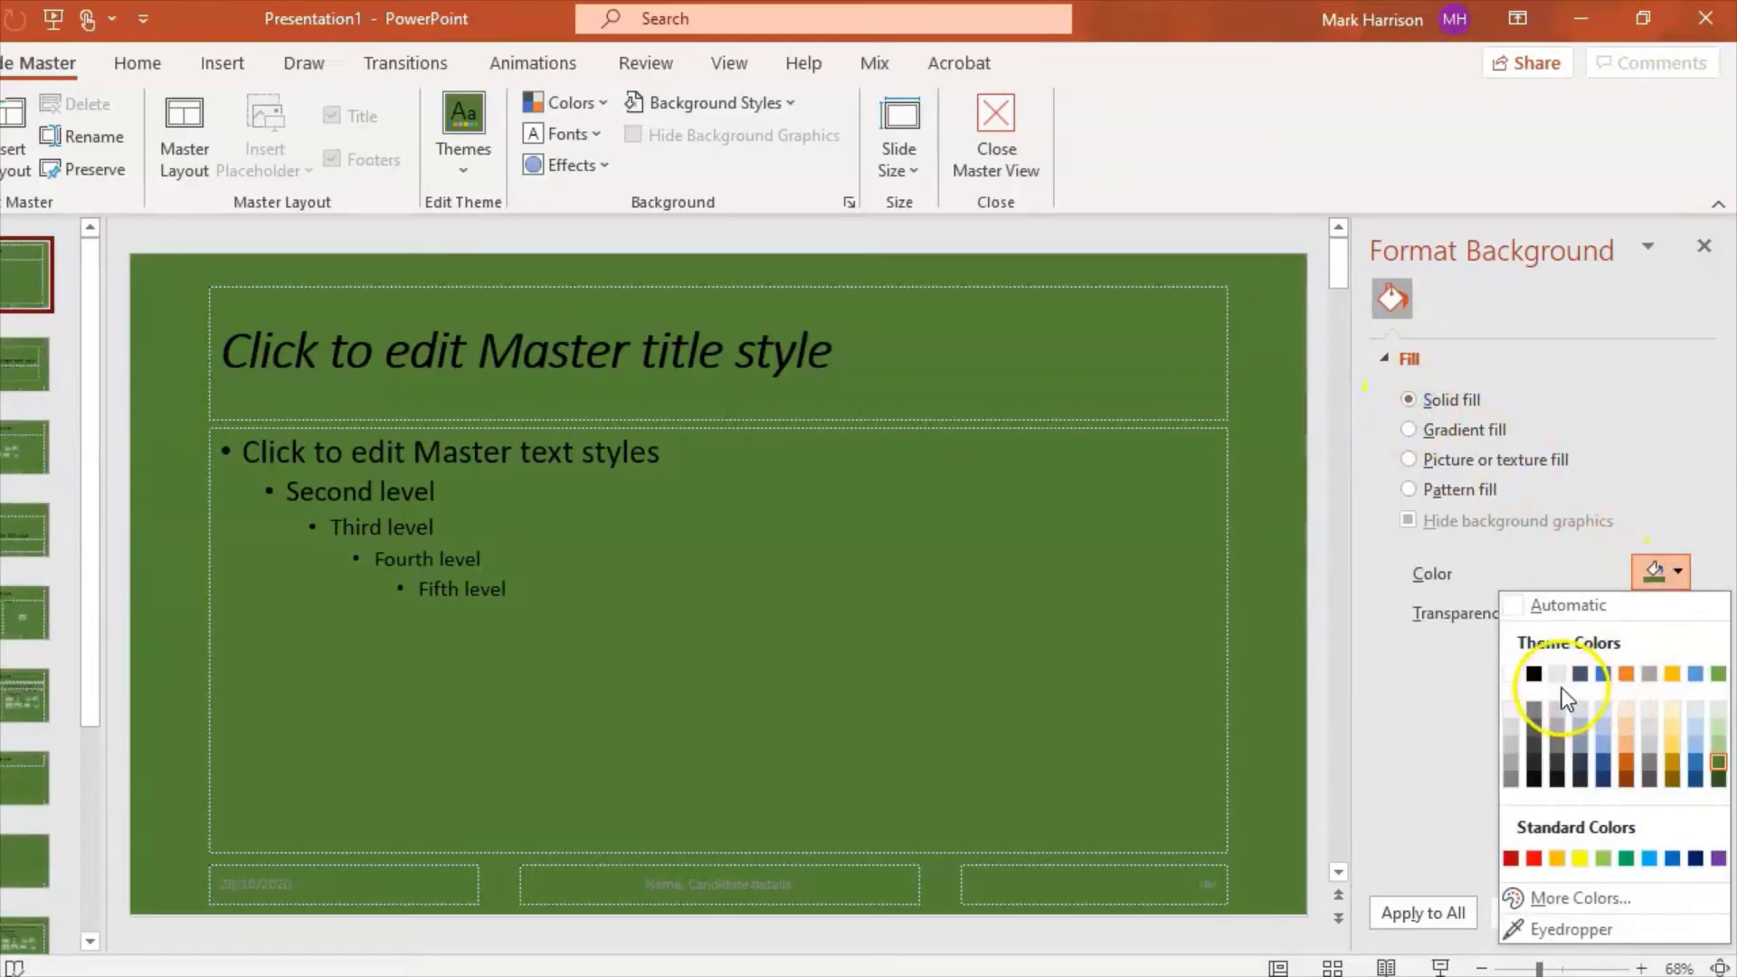
pyautogui.click(1696, 741)
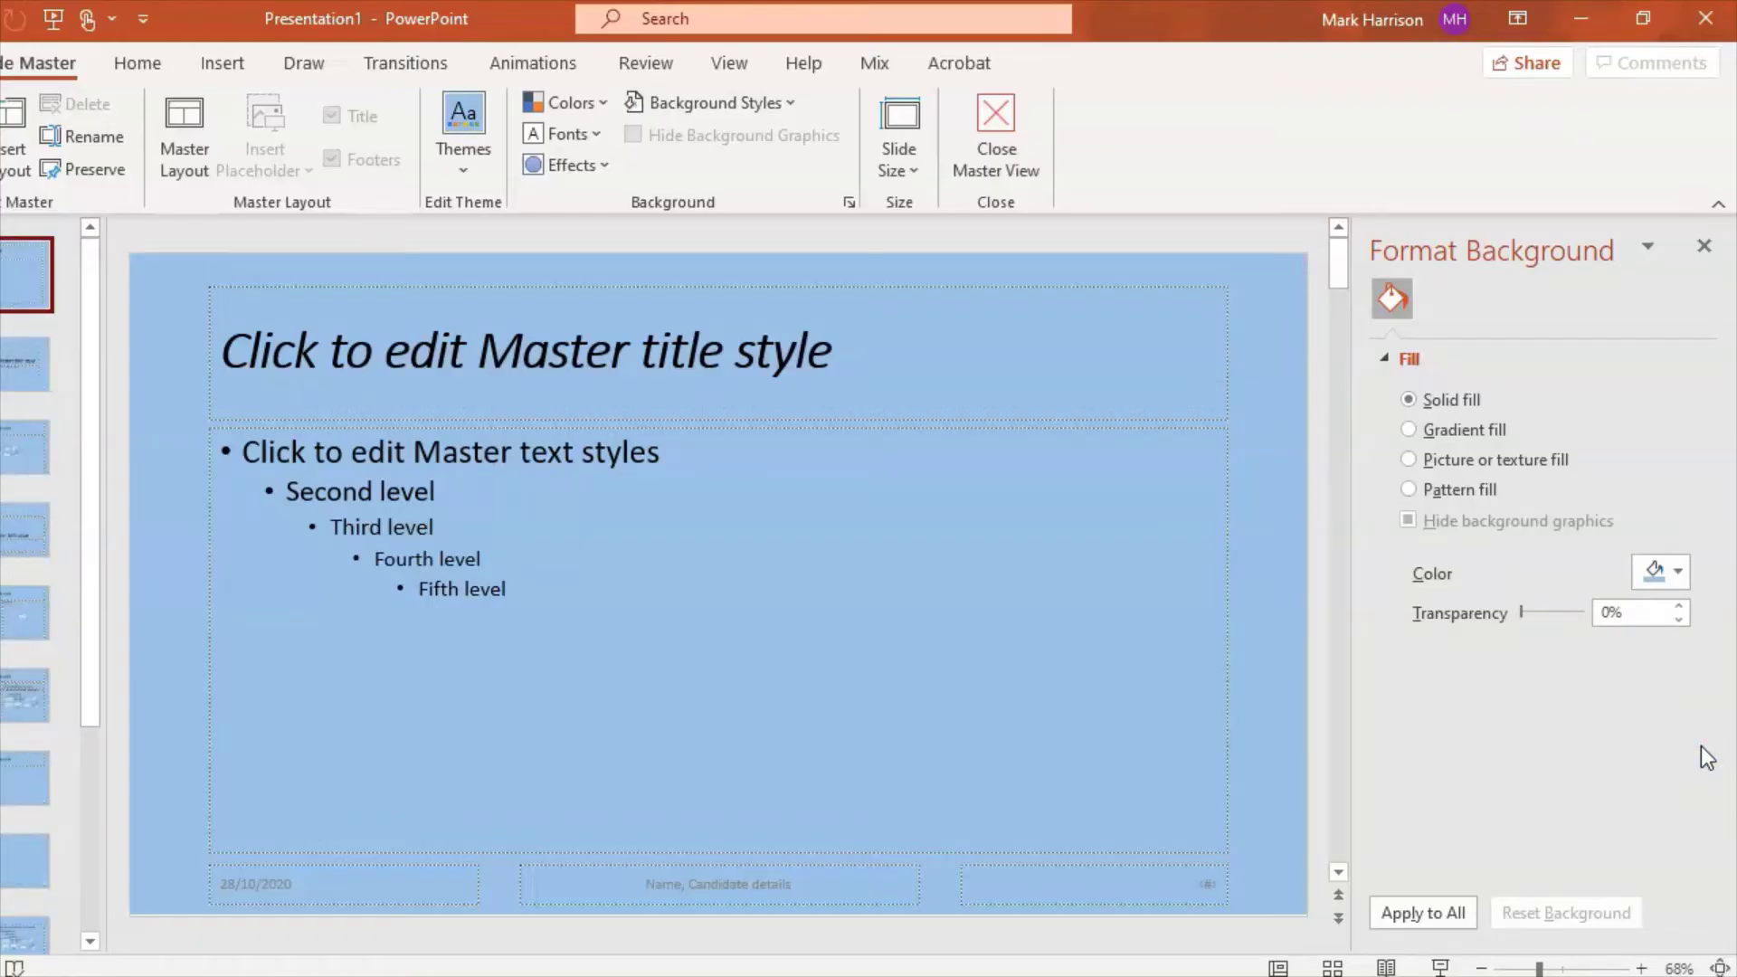
pyautogui.click(1371, 289)
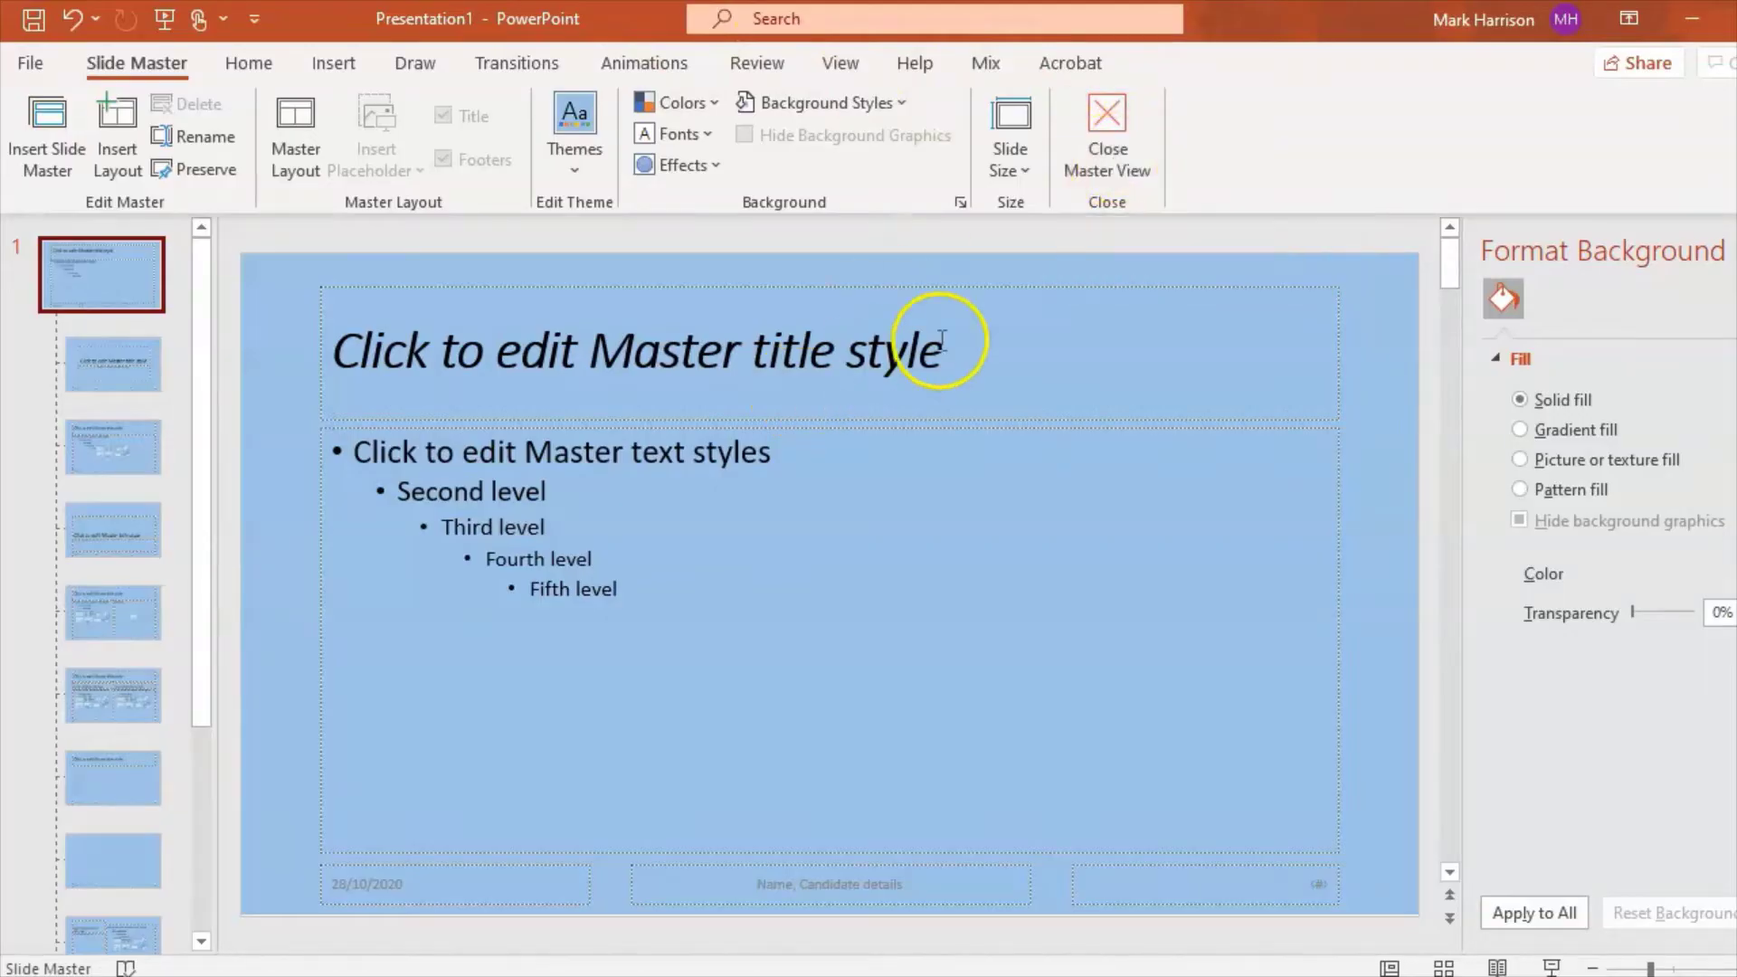
# Shorten the Title and Content layout's title box by dragging its left edge to the right
pyautogui.click(1100, 159)
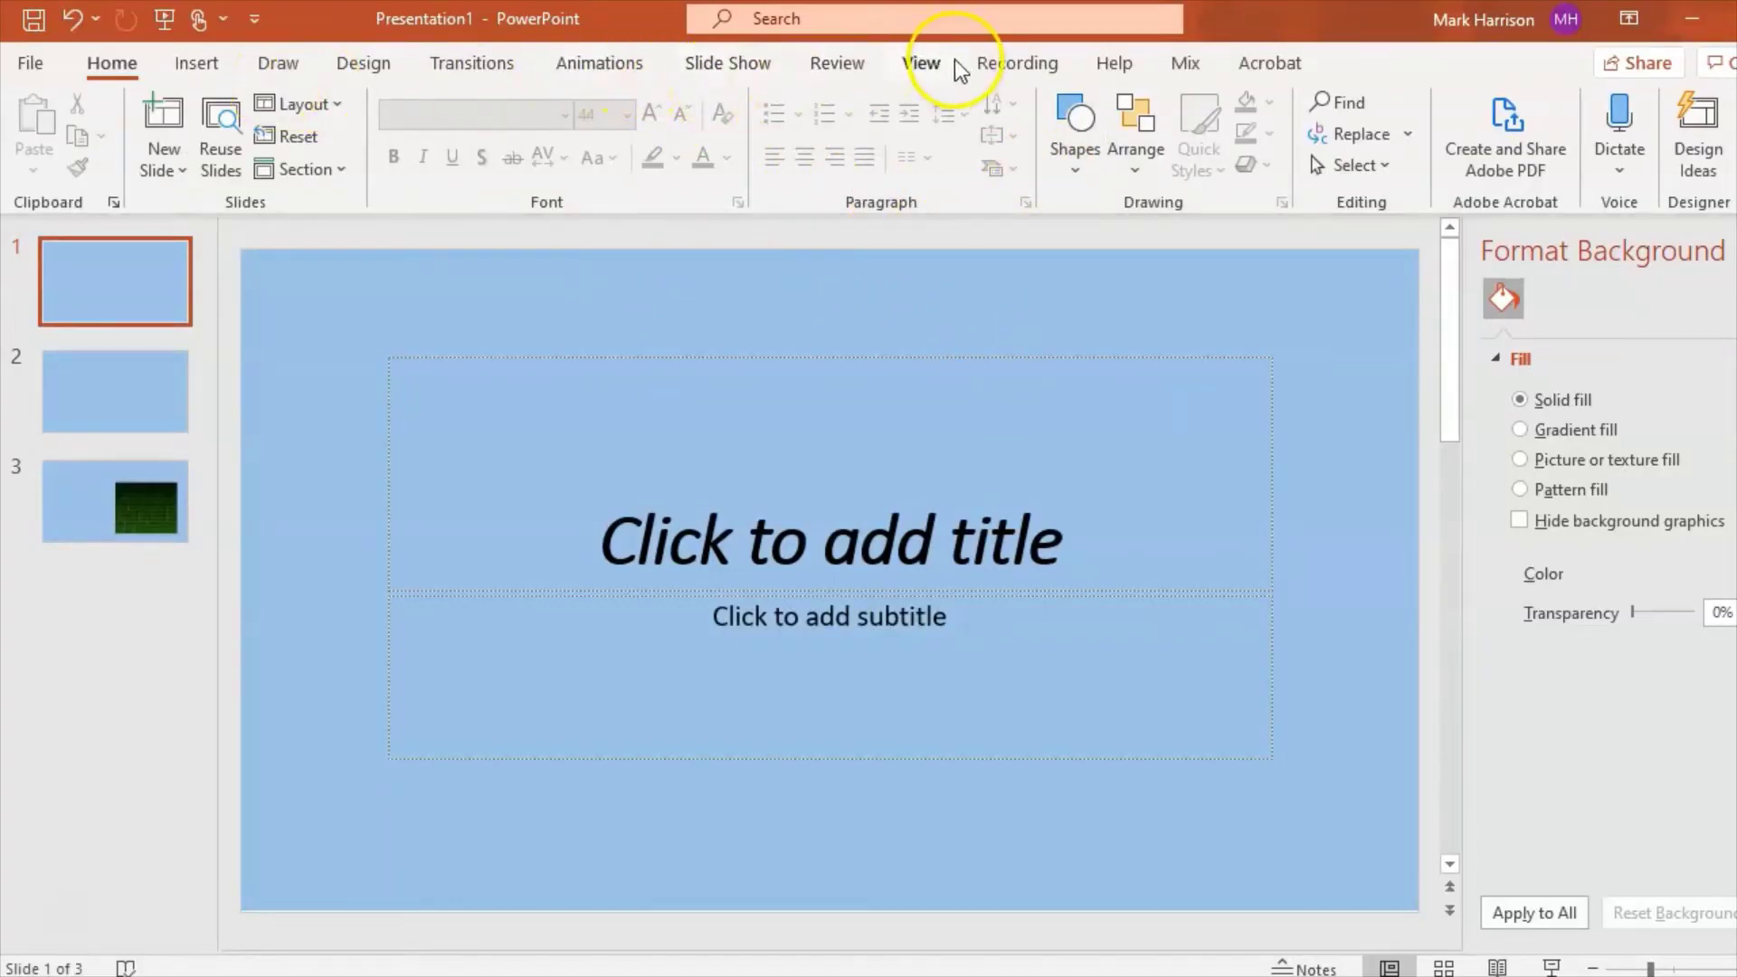
pyautogui.click(922, 65)
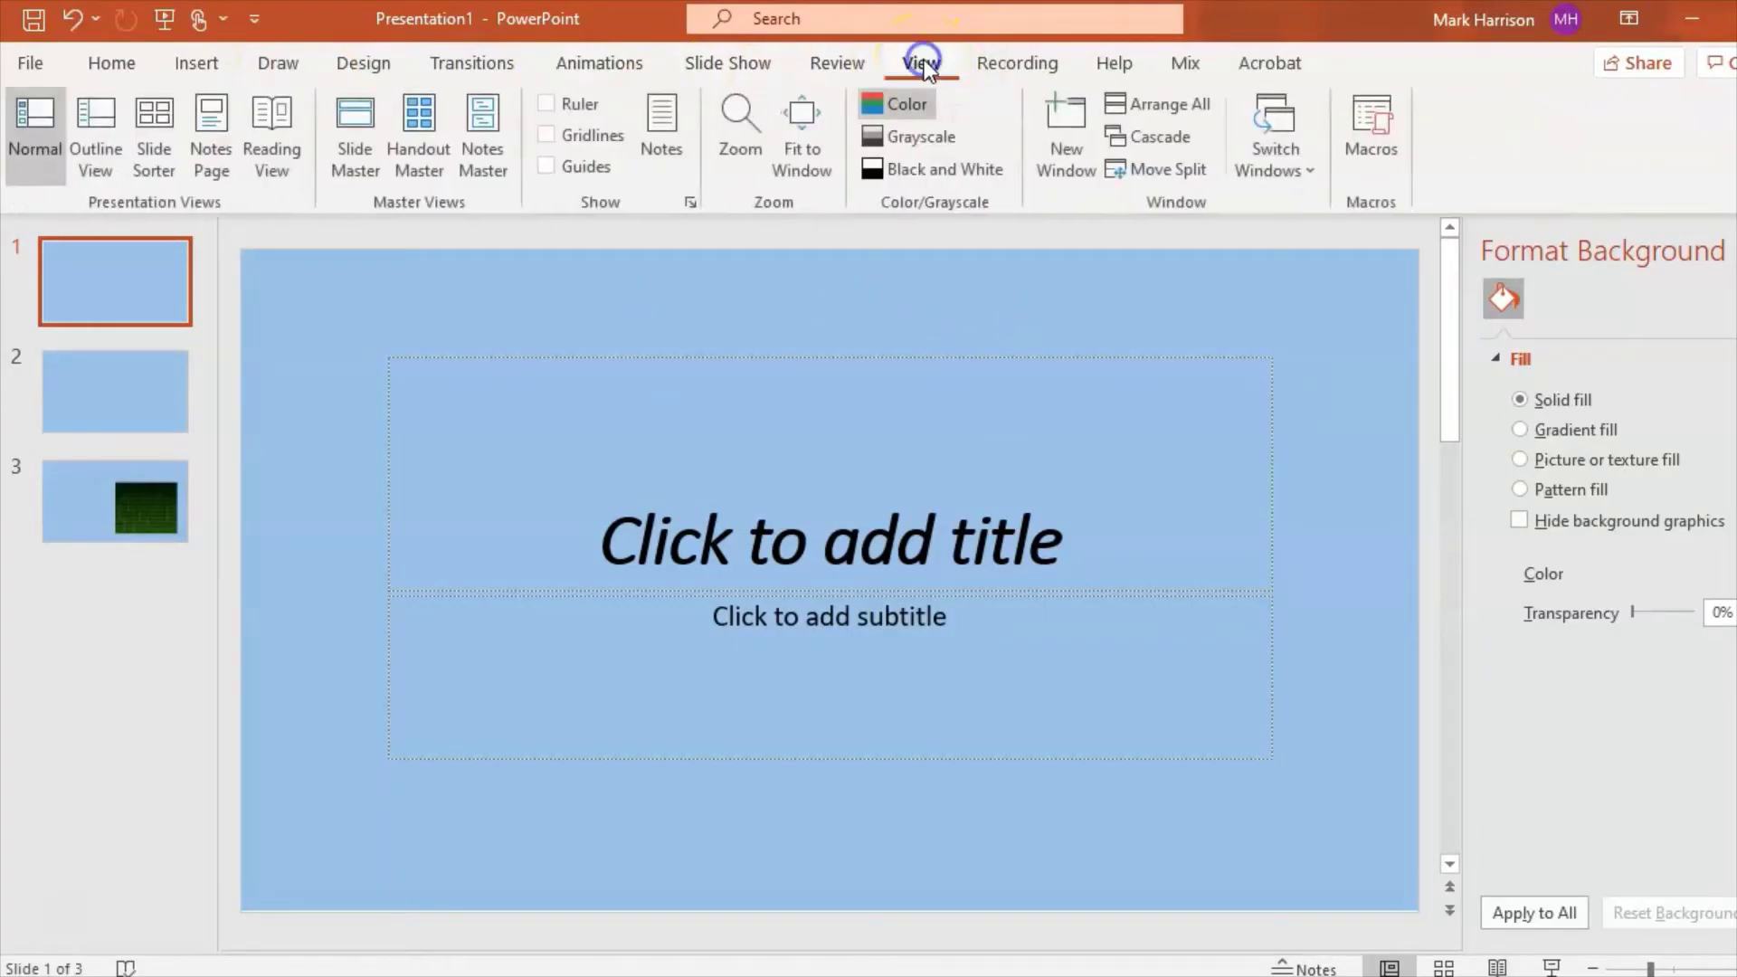
pyautogui.click(367, 166)
pyautogui.click(132, 351)
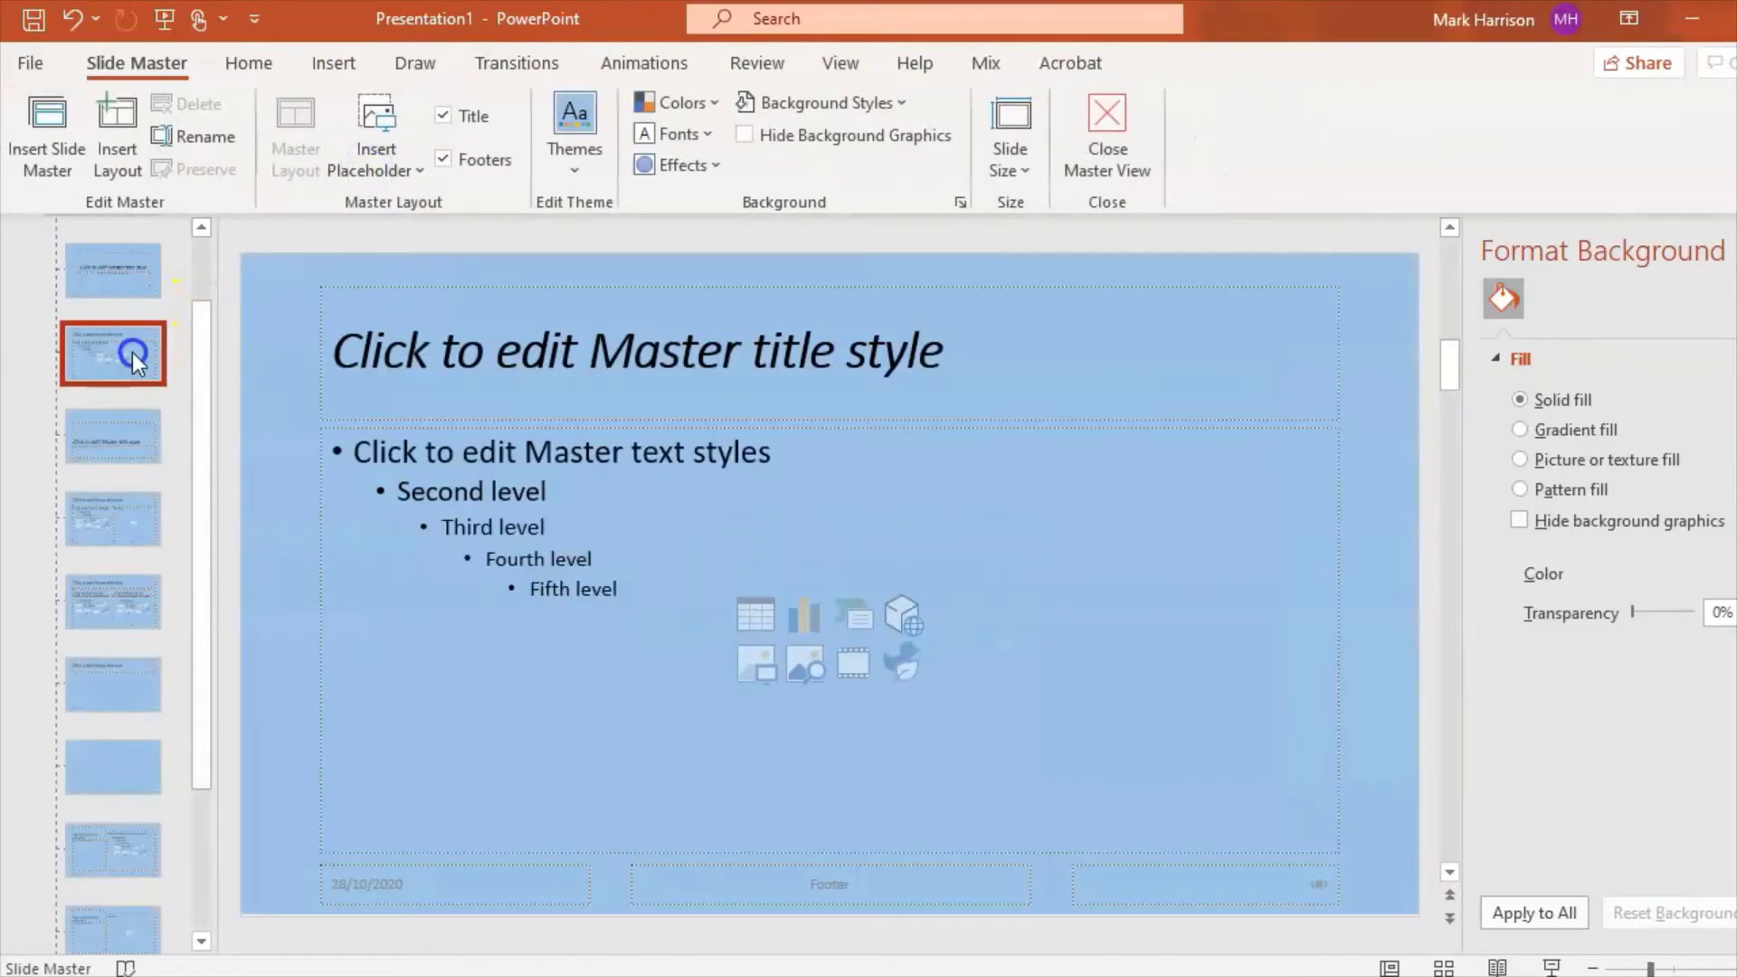
pyautogui.click(319, 344)
pyautogui.moveTo(322, 354); pyautogui.dragTo(457, 353)
pyautogui.click(349, 328)
pyautogui.click(351, 58)
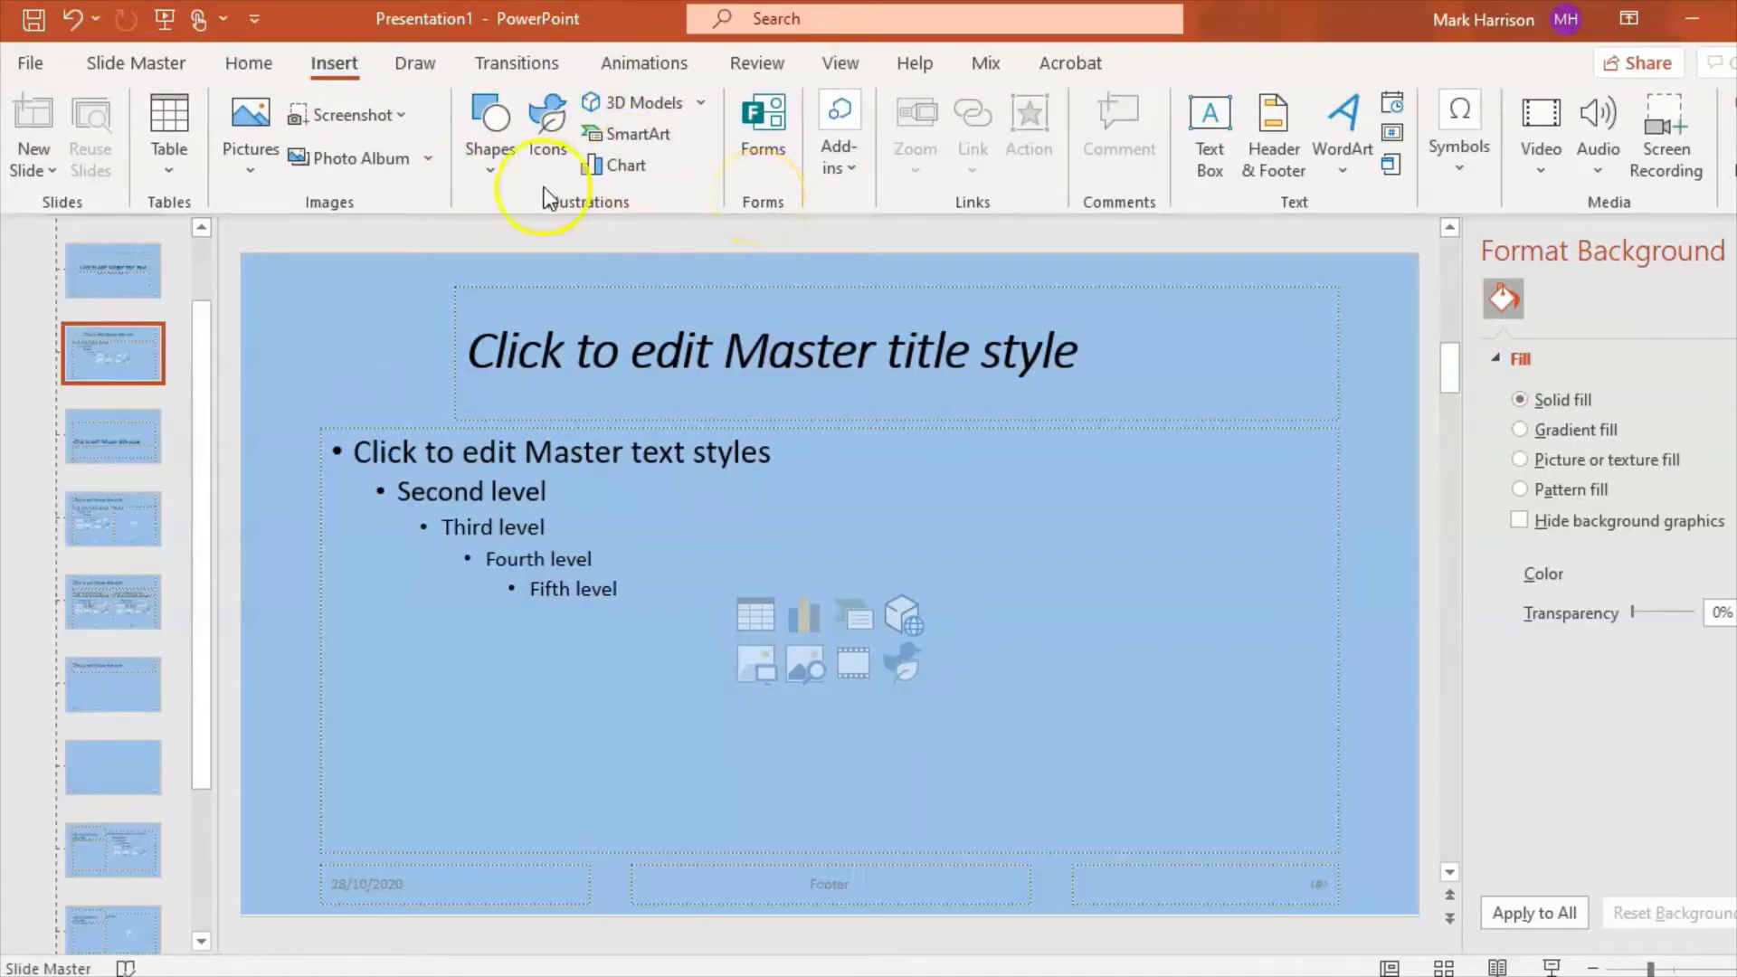
# Insert the CS Scuba picture on a master layout and shrink it to a tiny size
pyautogui.click(259, 154)
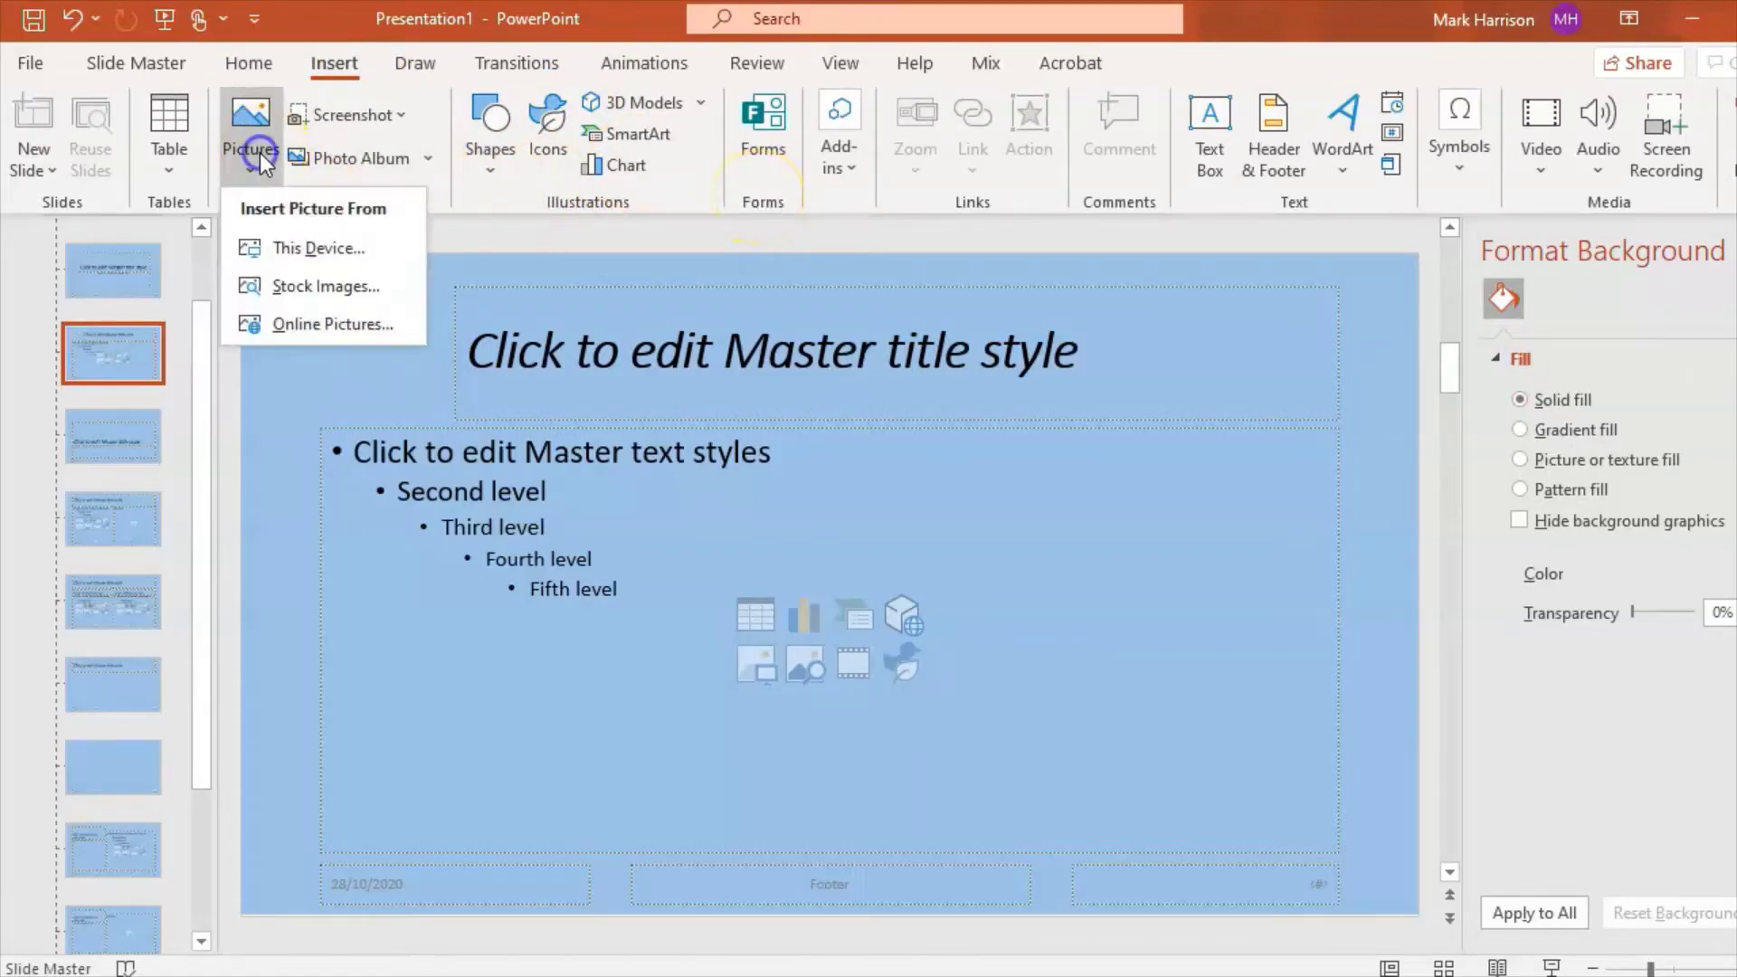
pyautogui.click(322, 253)
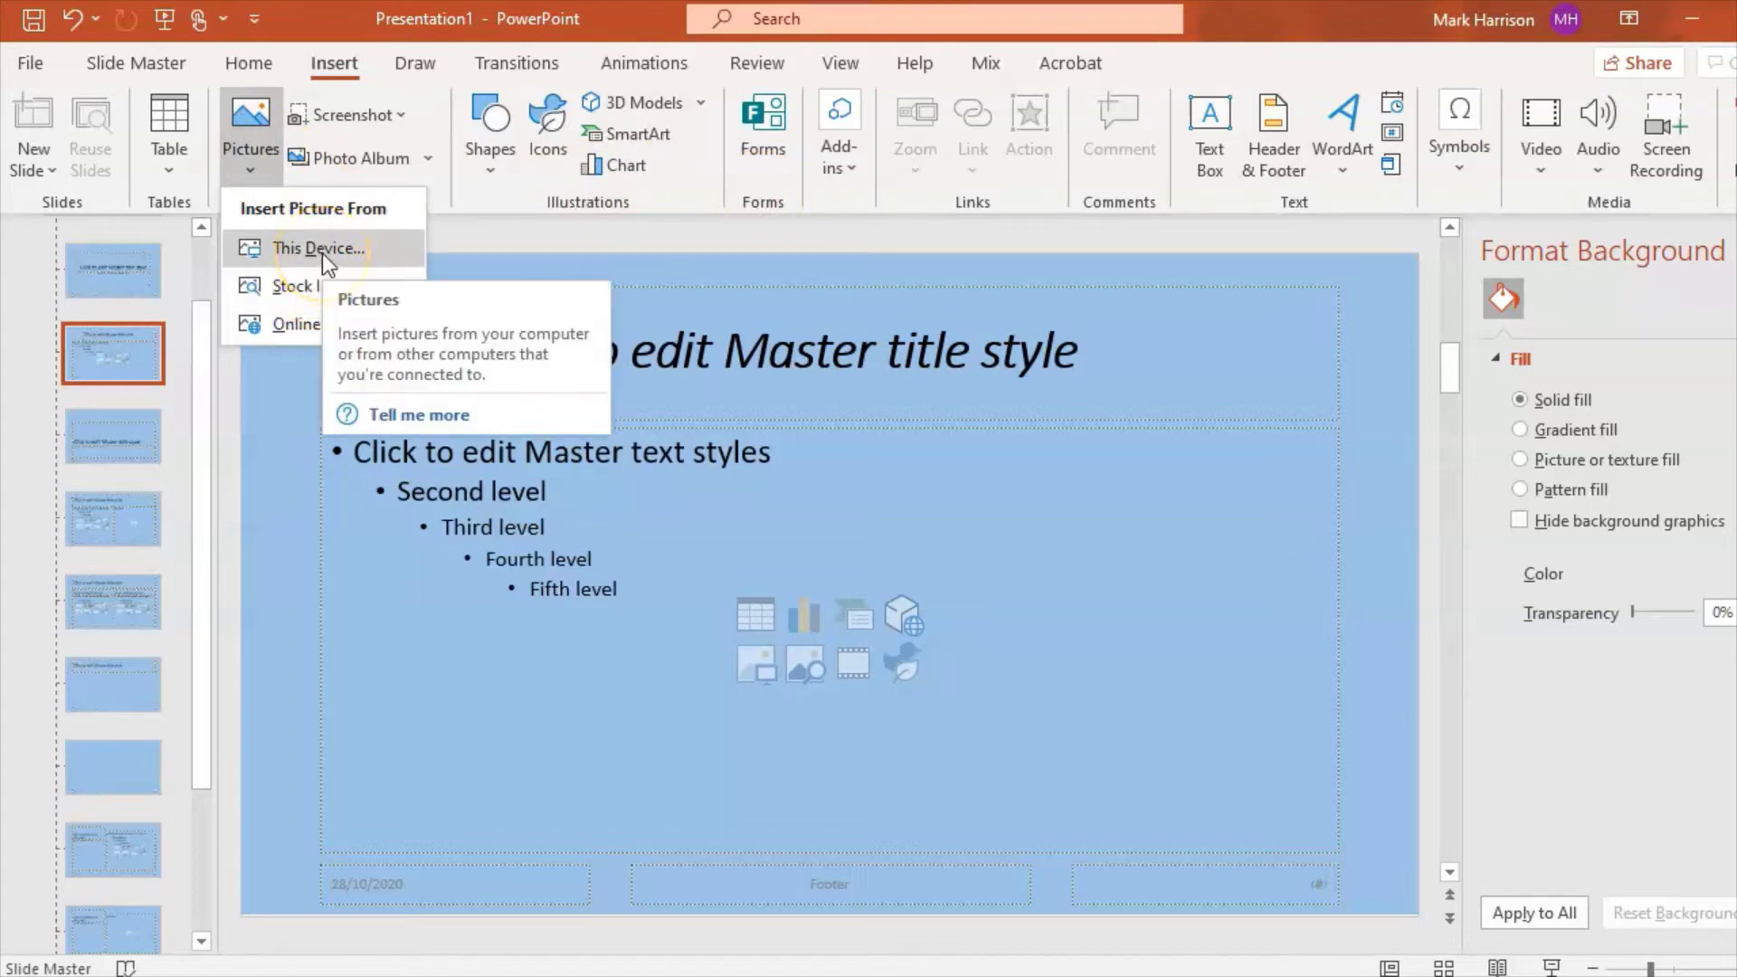
pyautogui.click(319, 254)
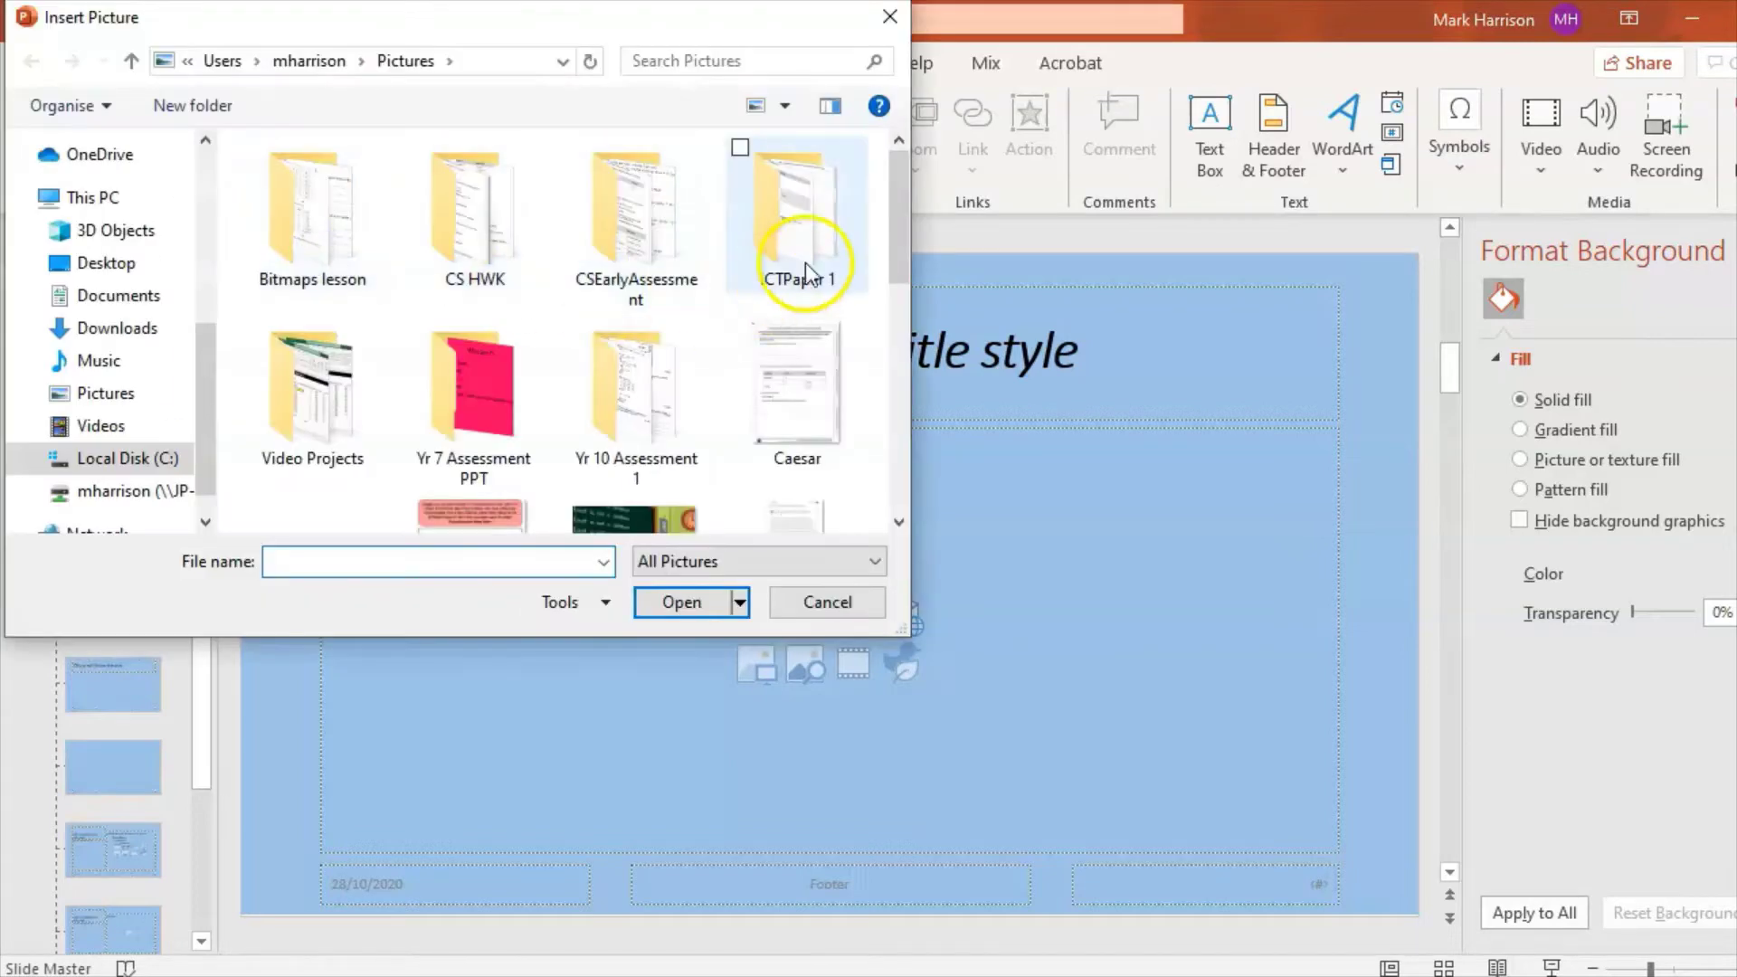
pyautogui.moveTo(894, 215); pyautogui.dragTo(905, 342)
pyautogui.click(298, 222)
pyautogui.click(299, 221)
pyautogui.click(681, 516)
pyautogui.moveTo(397, 368); pyautogui.dragTo(370, 344)
pyautogui.click(205, 273)
# On the main slide master, move the title box right to make room
pyautogui.click(83, 281)
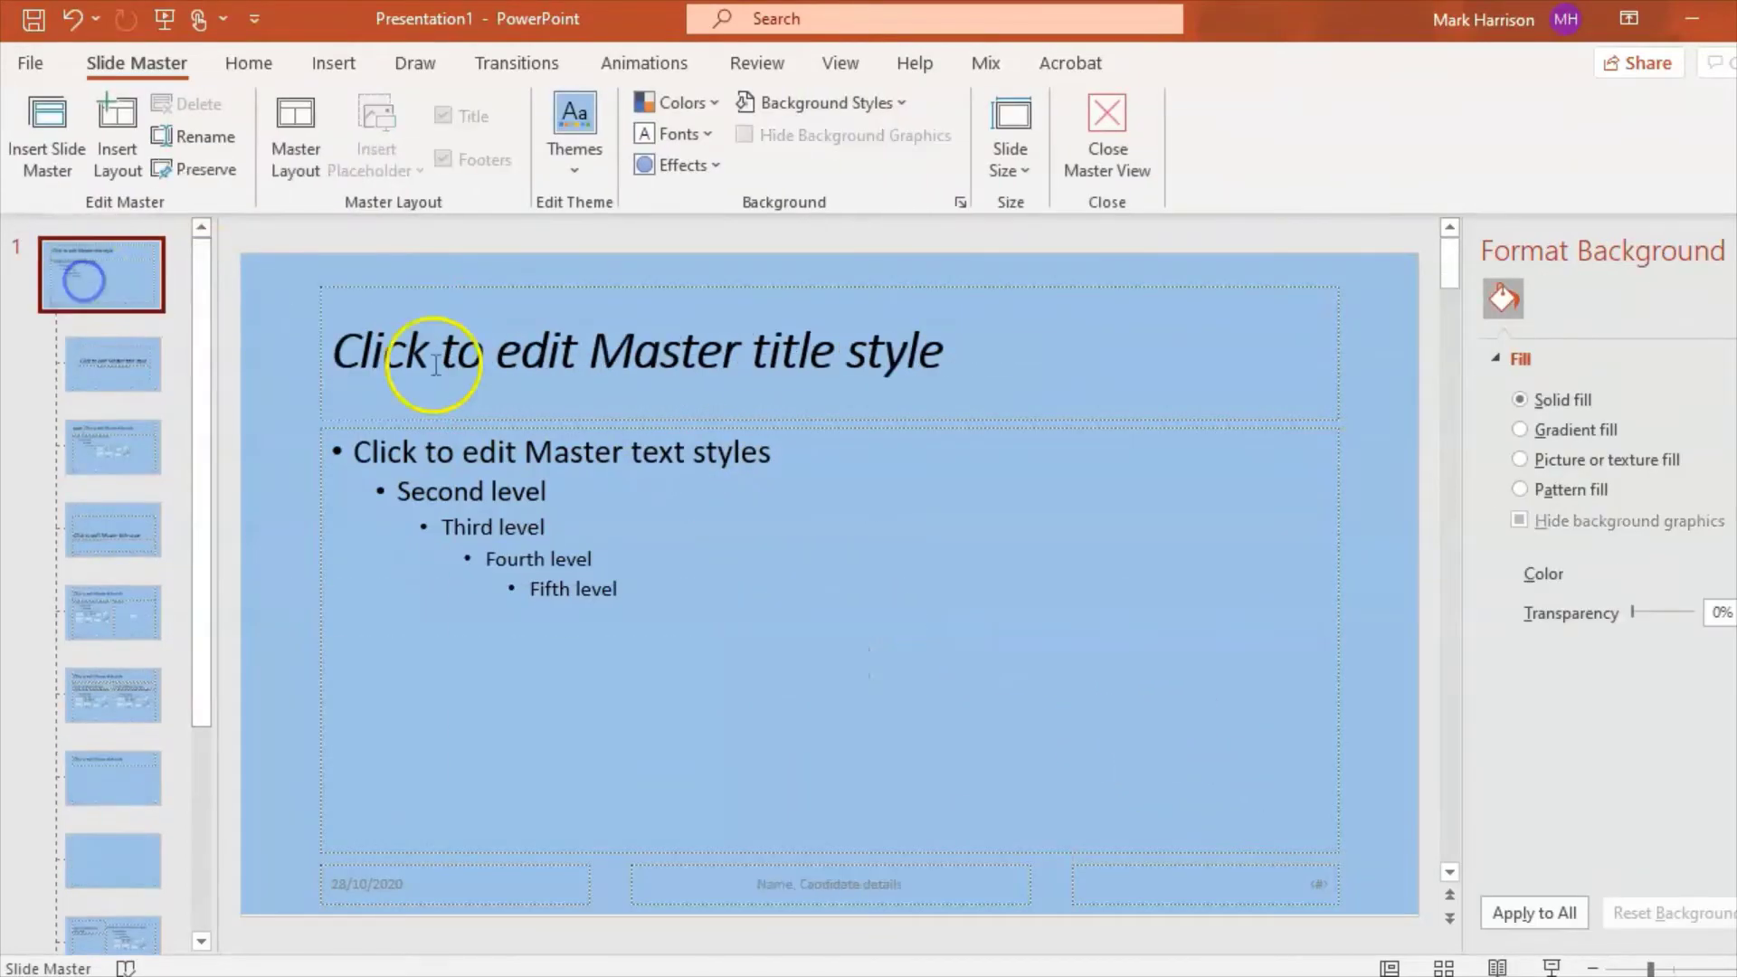
pyautogui.moveTo(322, 353); pyautogui.dragTo(445, 353)
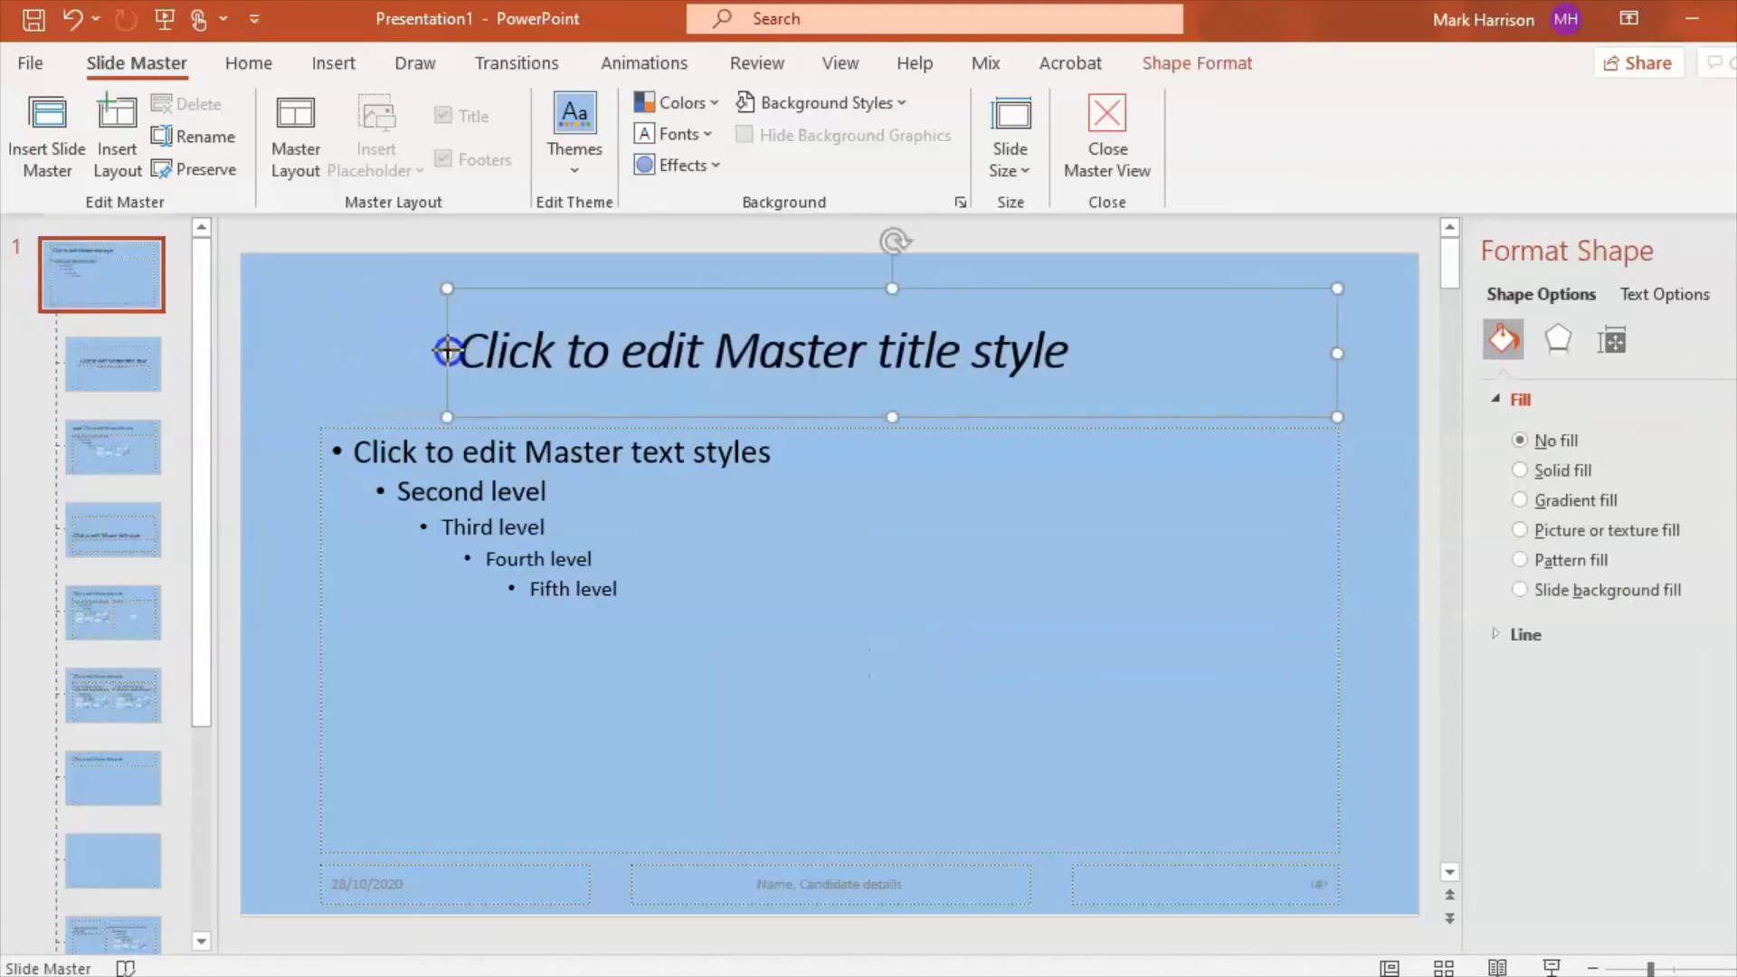
pyautogui.click(378, 338)
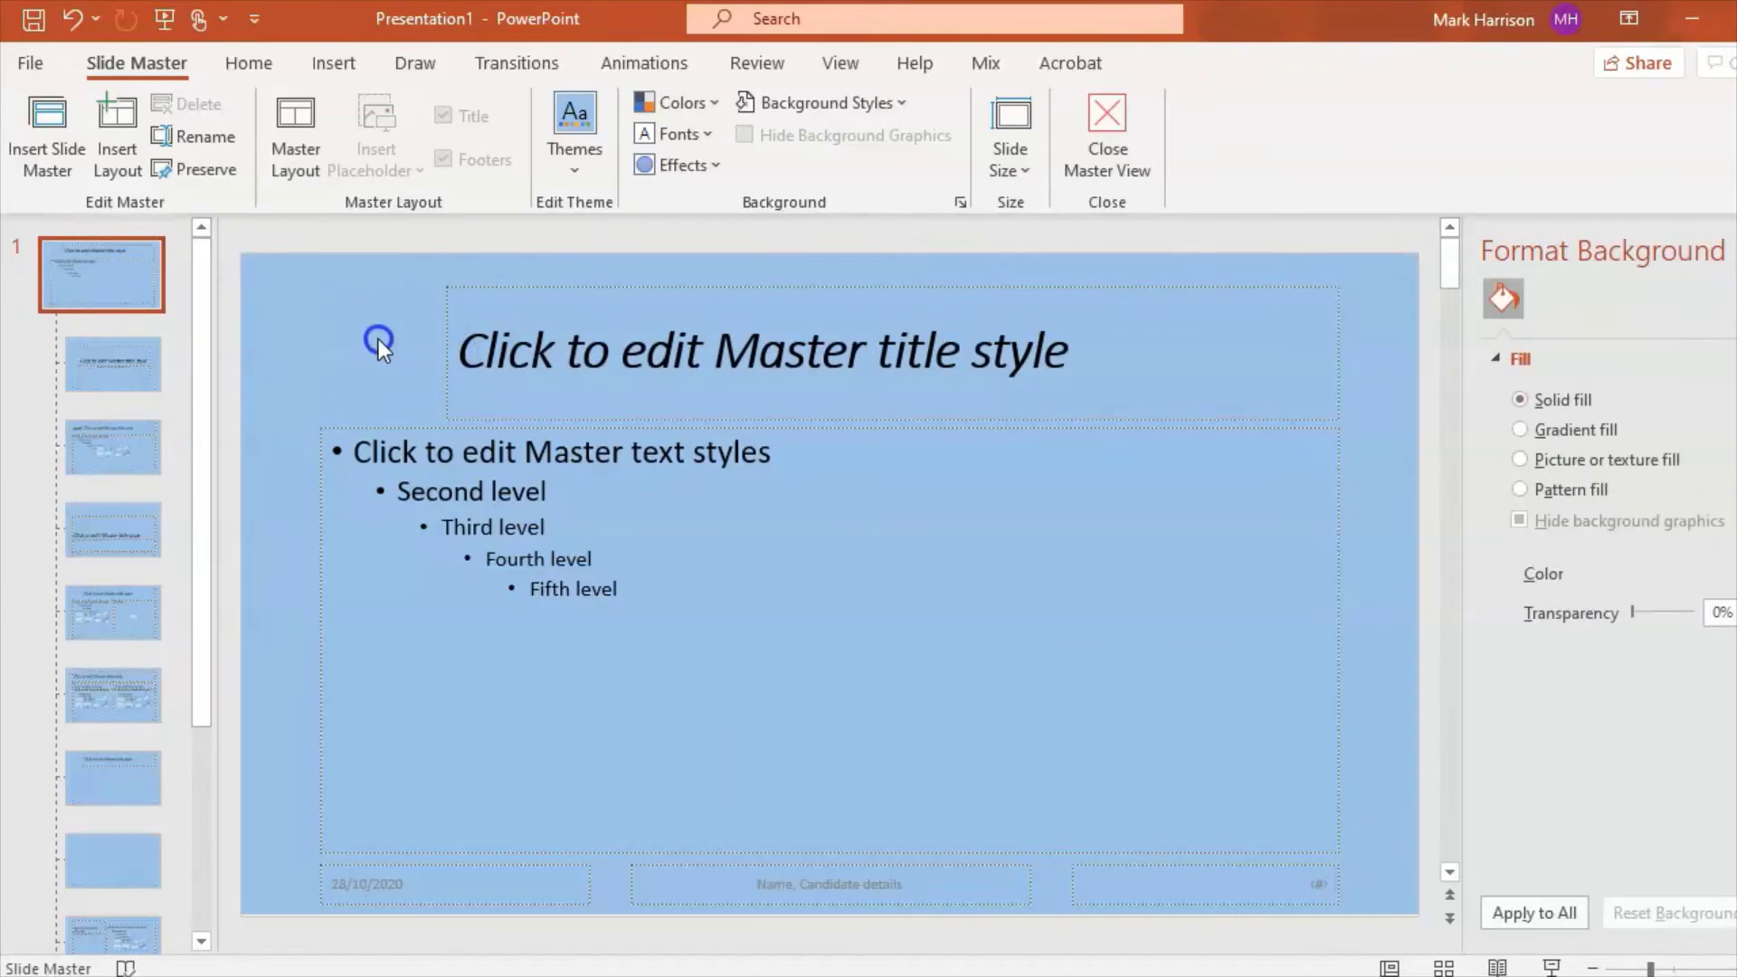
# Insert the scuba diver picture and shrink it into the top-left corner beside the title
pyautogui.click(351, 73)
pyautogui.click(259, 161)
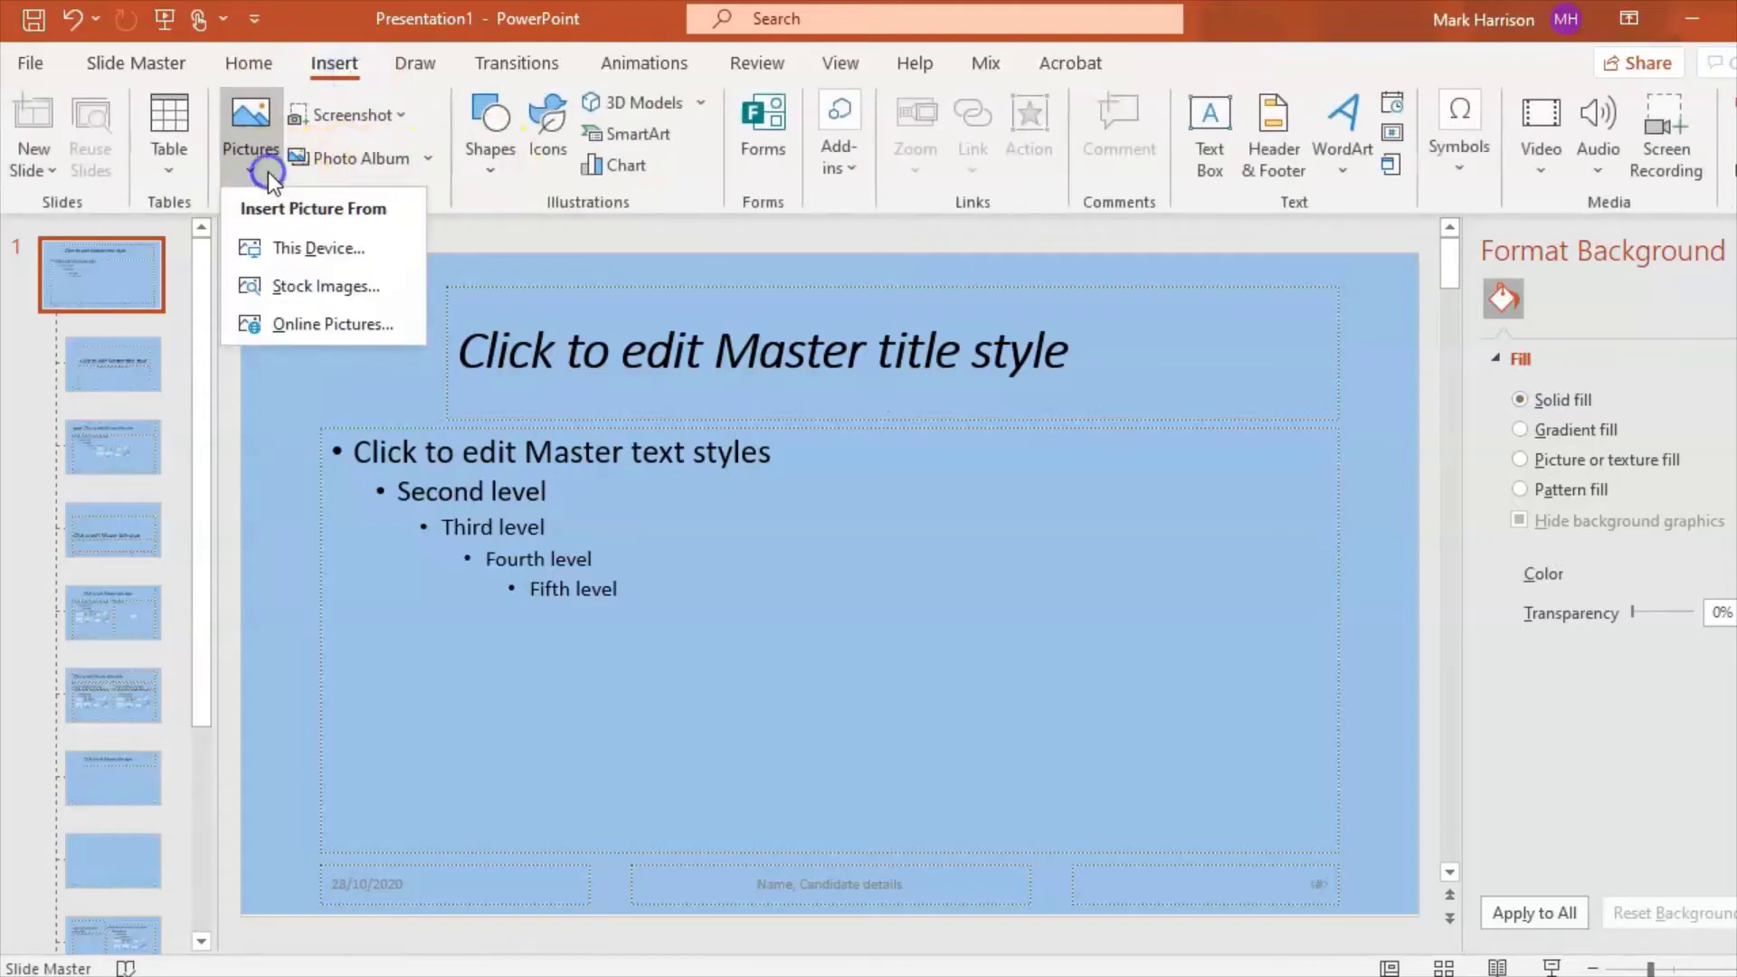
pyautogui.click(333, 250)
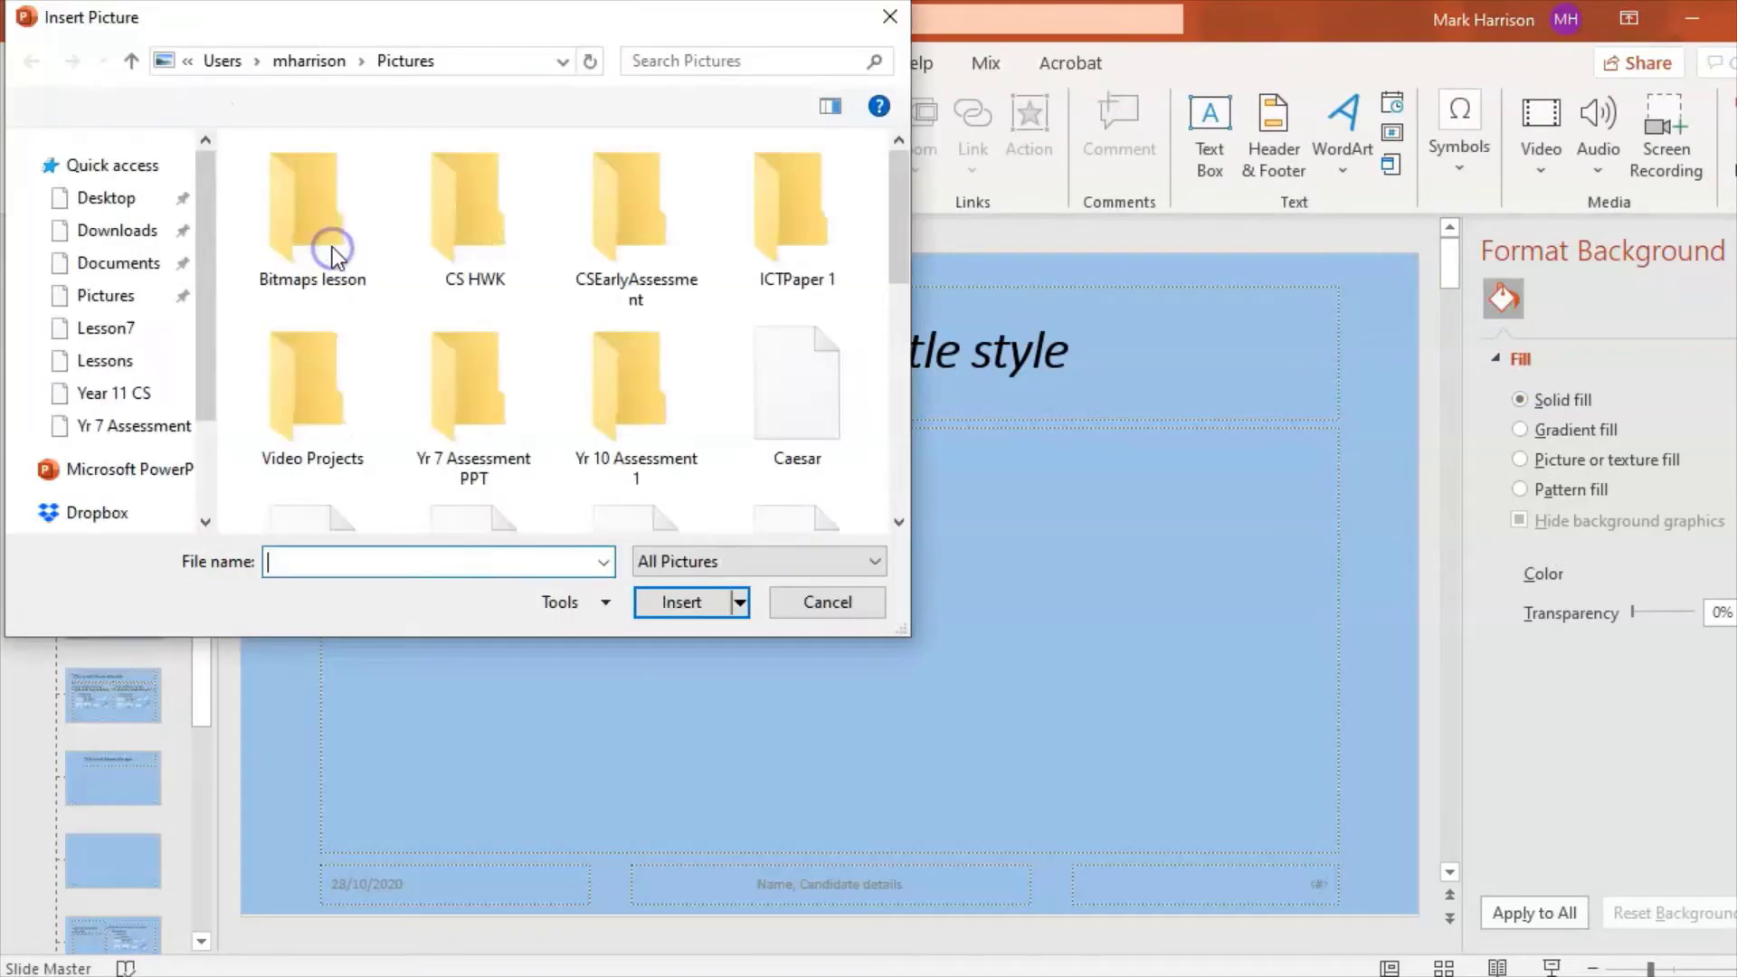
pyautogui.moveTo(903, 265); pyautogui.dragTo(922, 492)
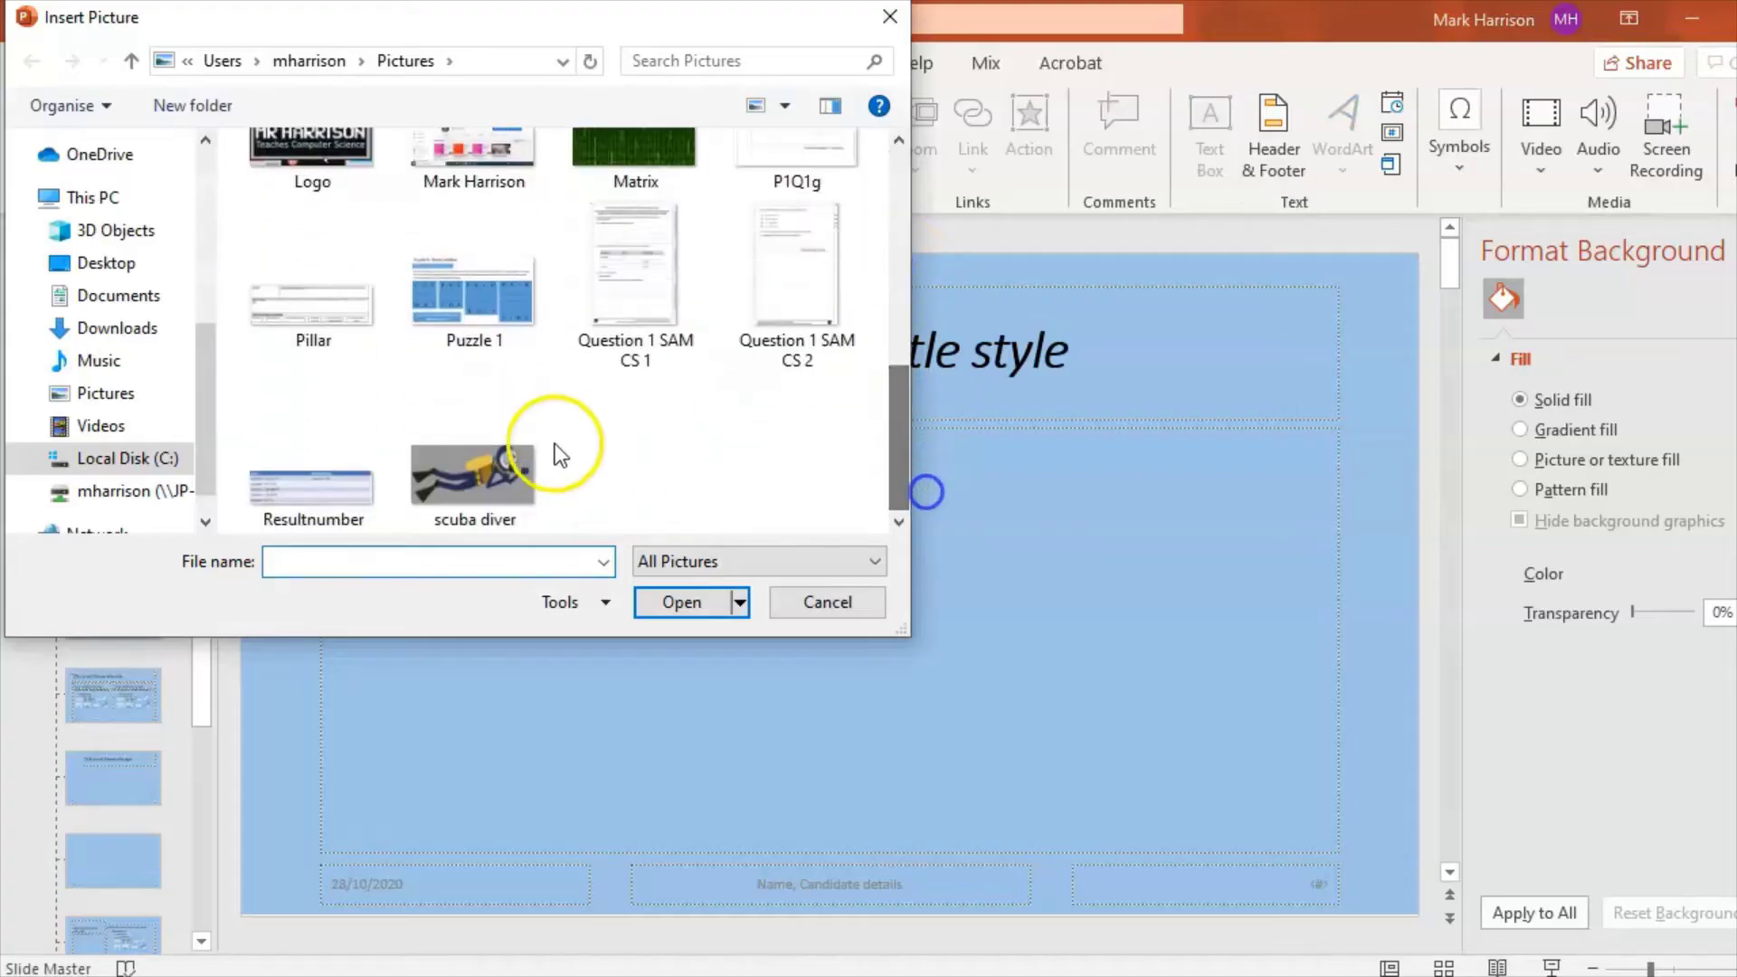
pyautogui.doubleClick(460, 507)
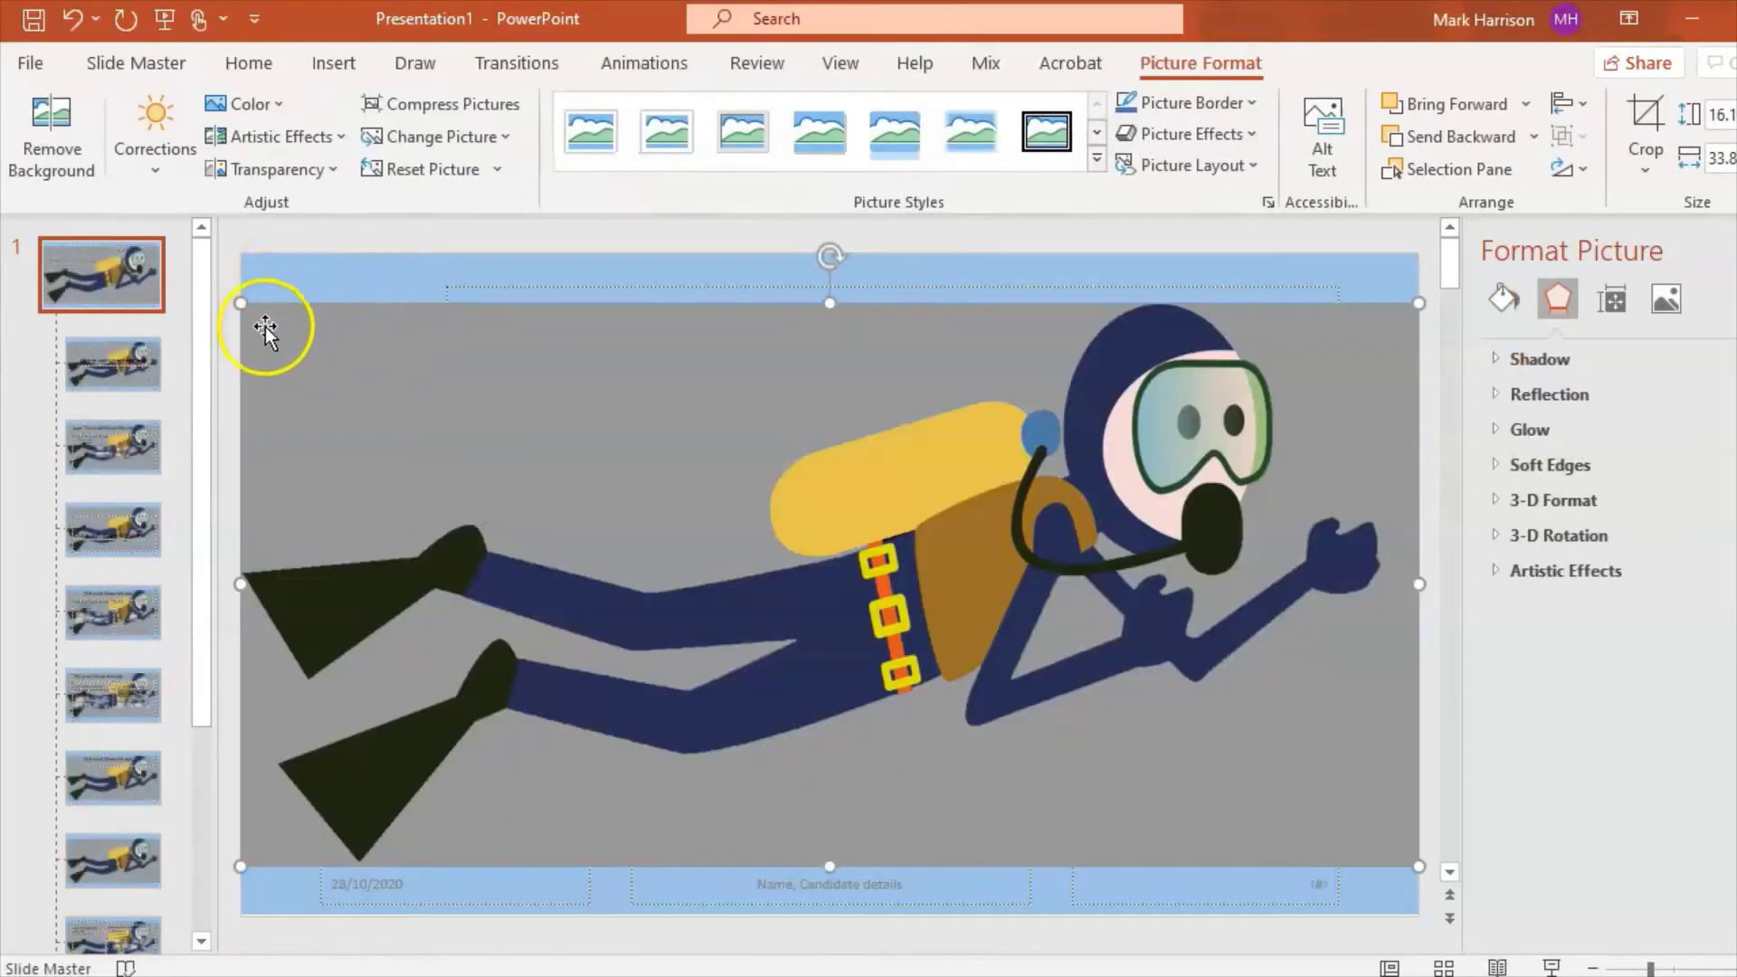
pyautogui.moveTo(241, 302); pyautogui.dragTo(336, 328)
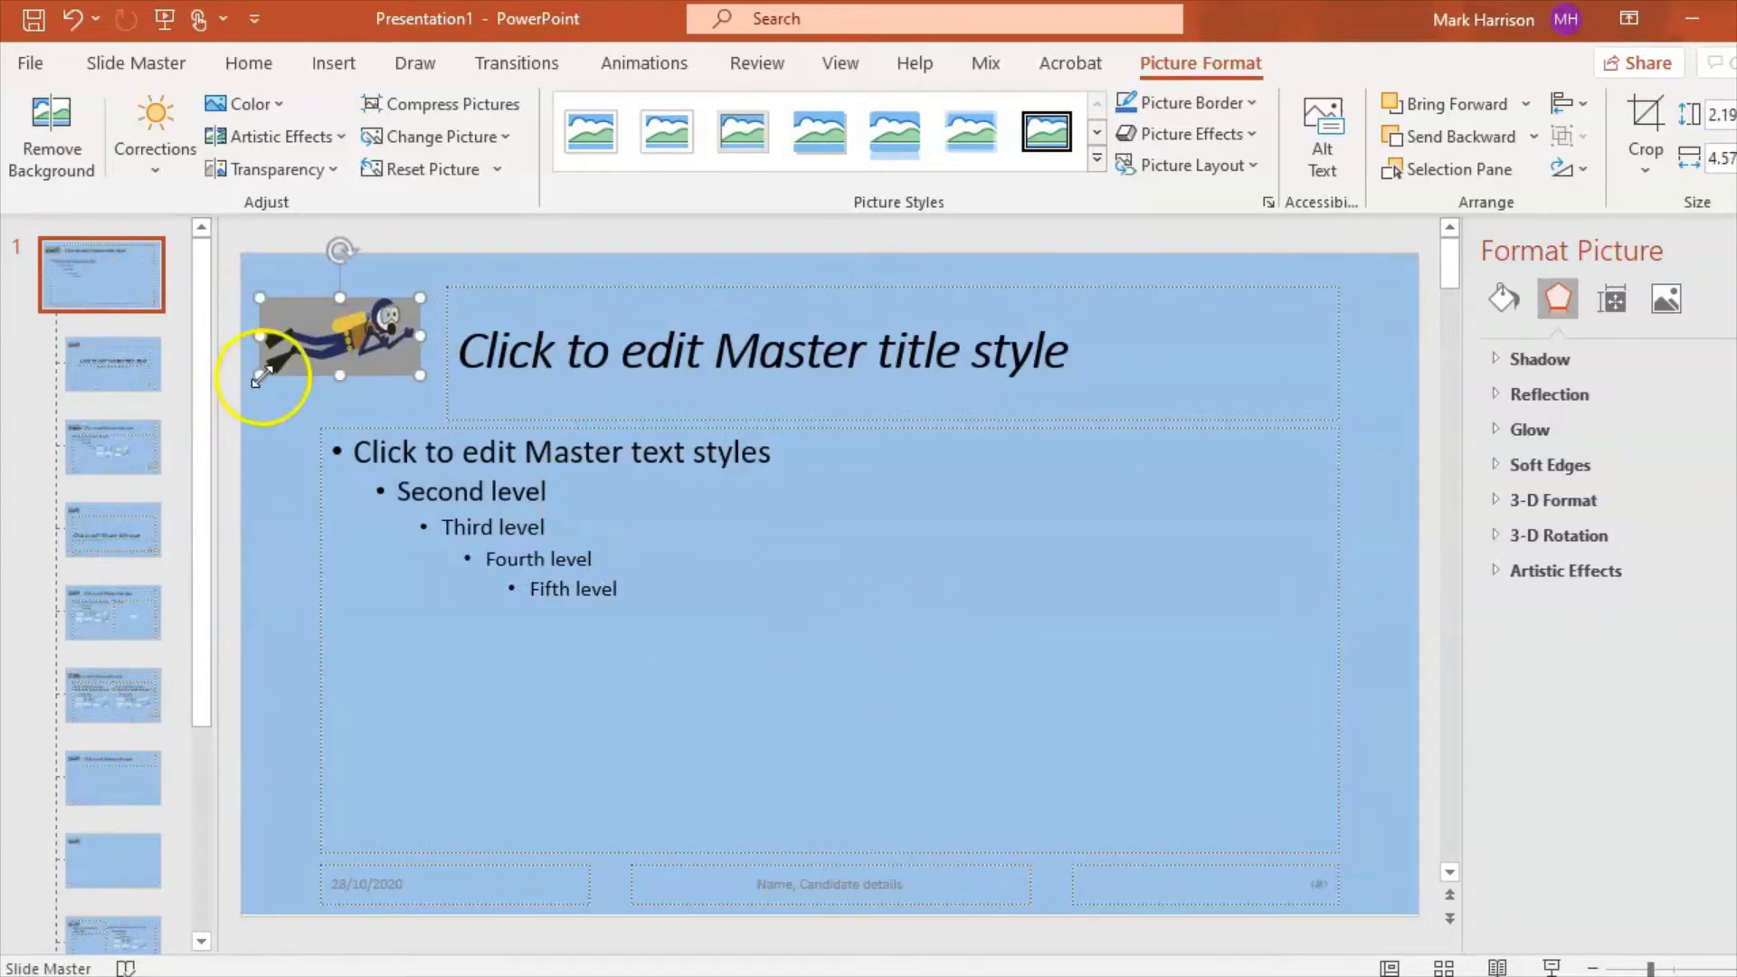
pyautogui.moveTo(263, 376); pyautogui.dragTo(289, 360)
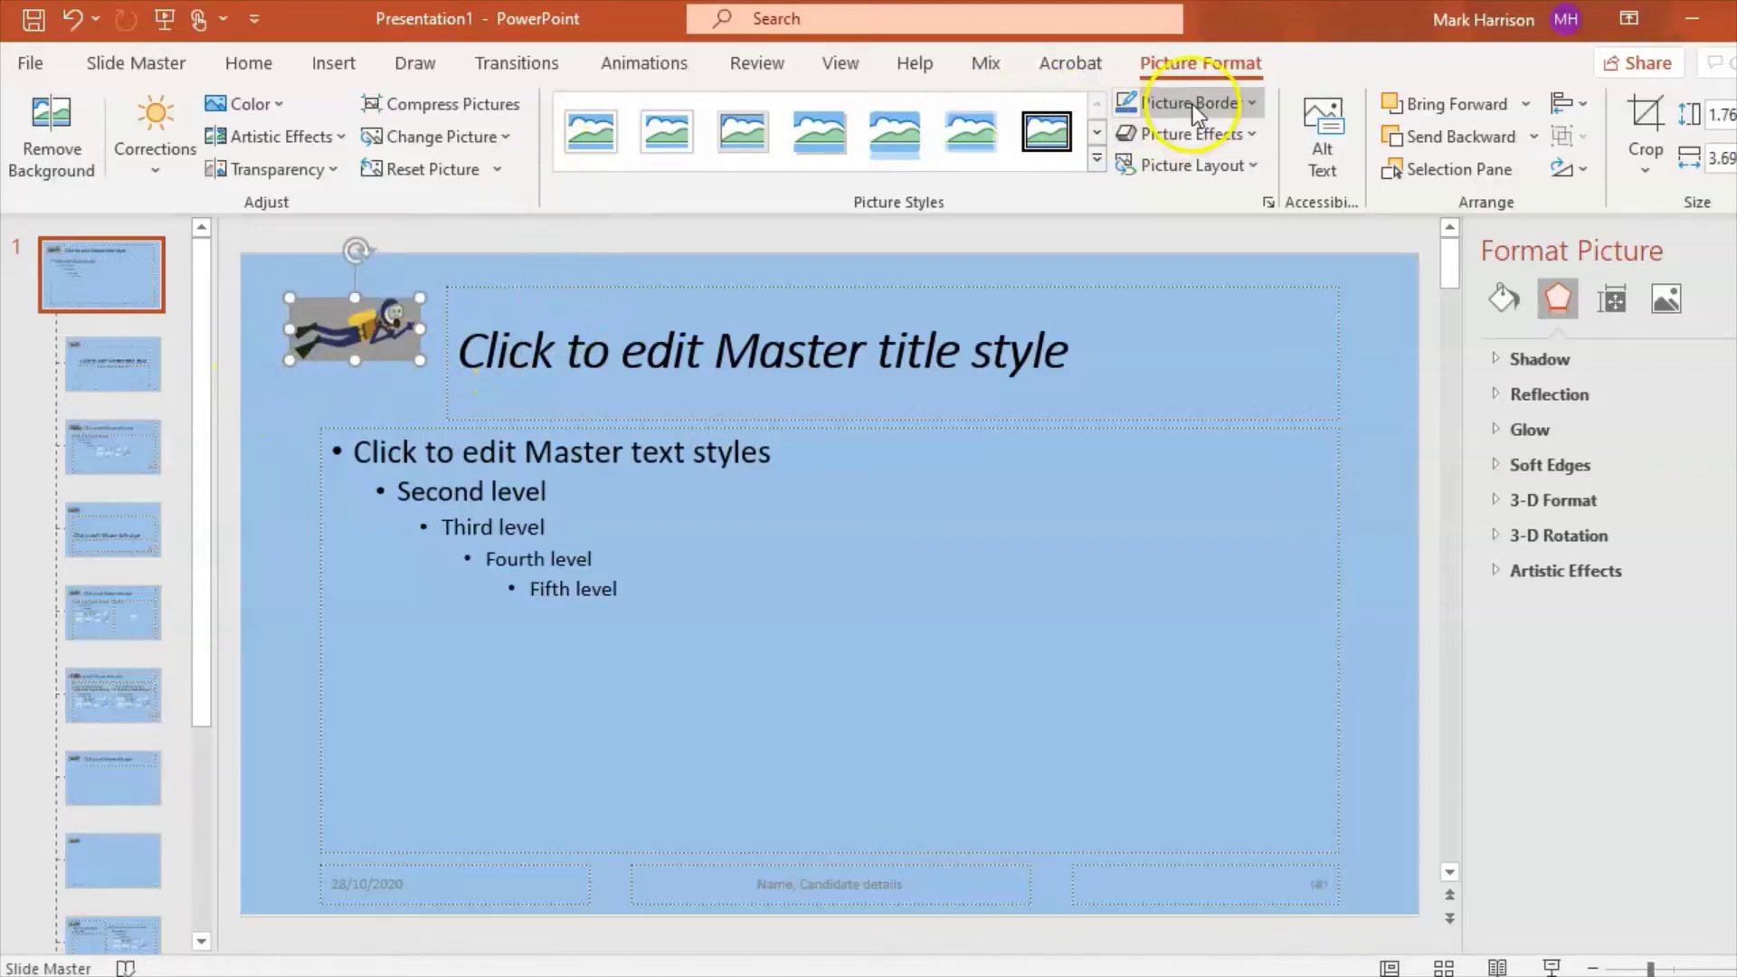
pyautogui.click(143, 64)
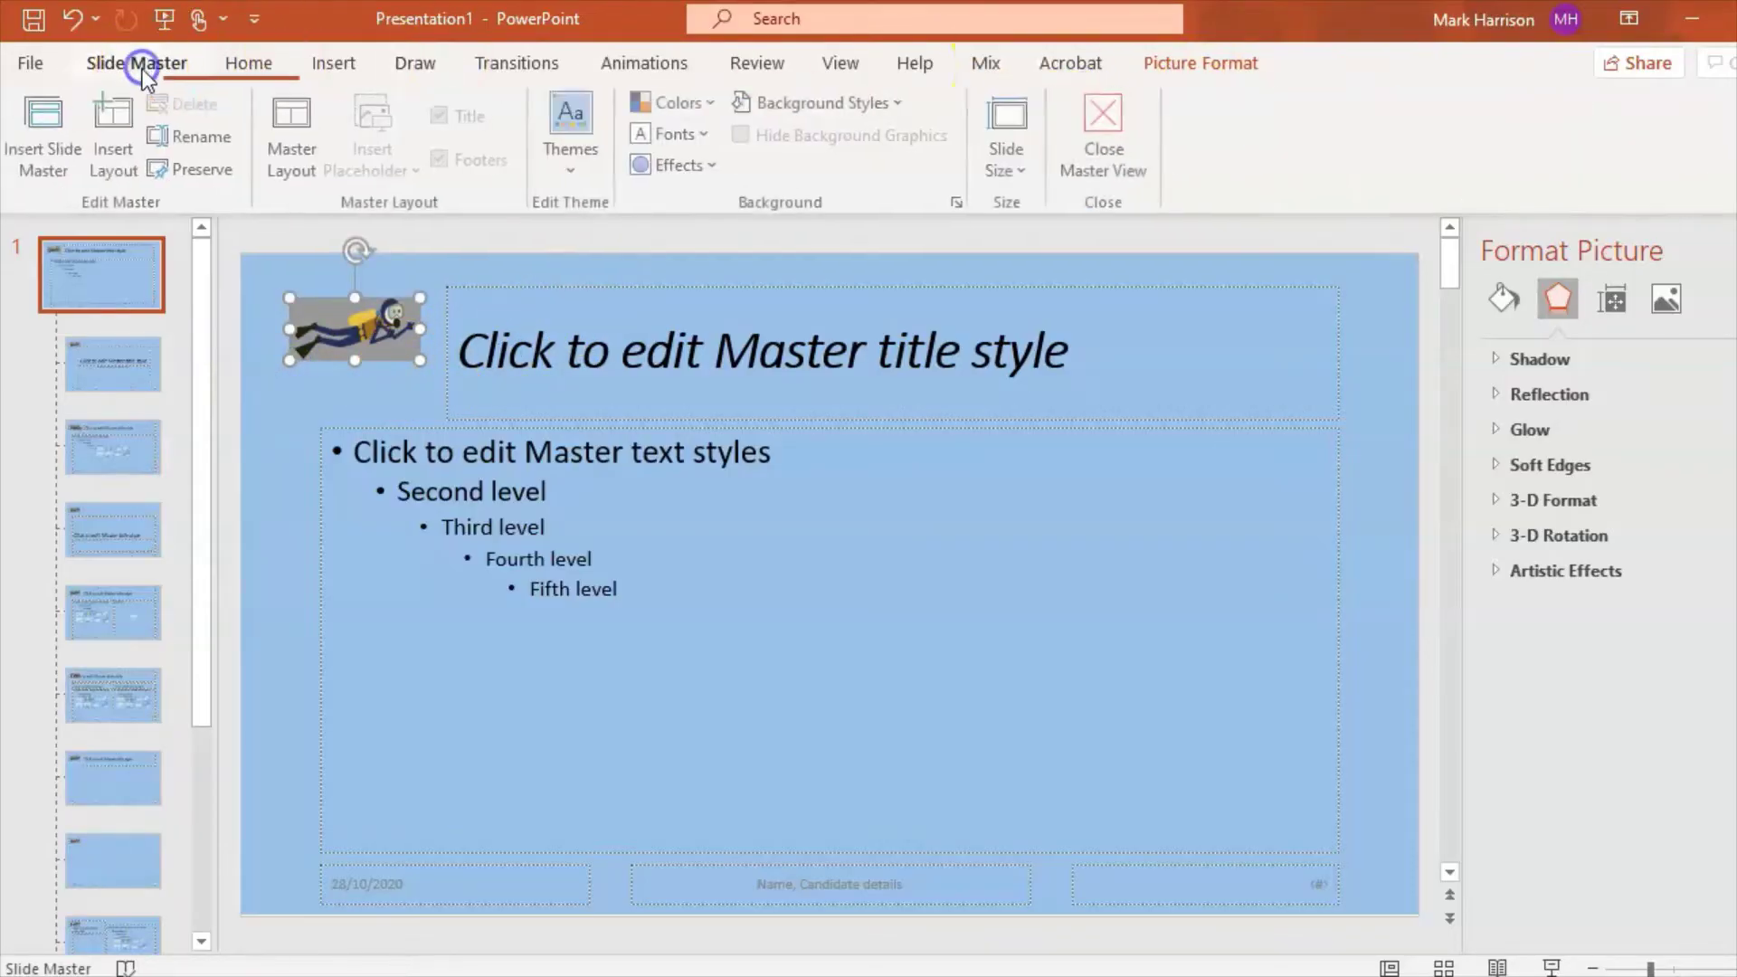
# Close master view, check slides 1–3 for the logo, and create blank Presentation4
pyautogui.click(1108, 175)
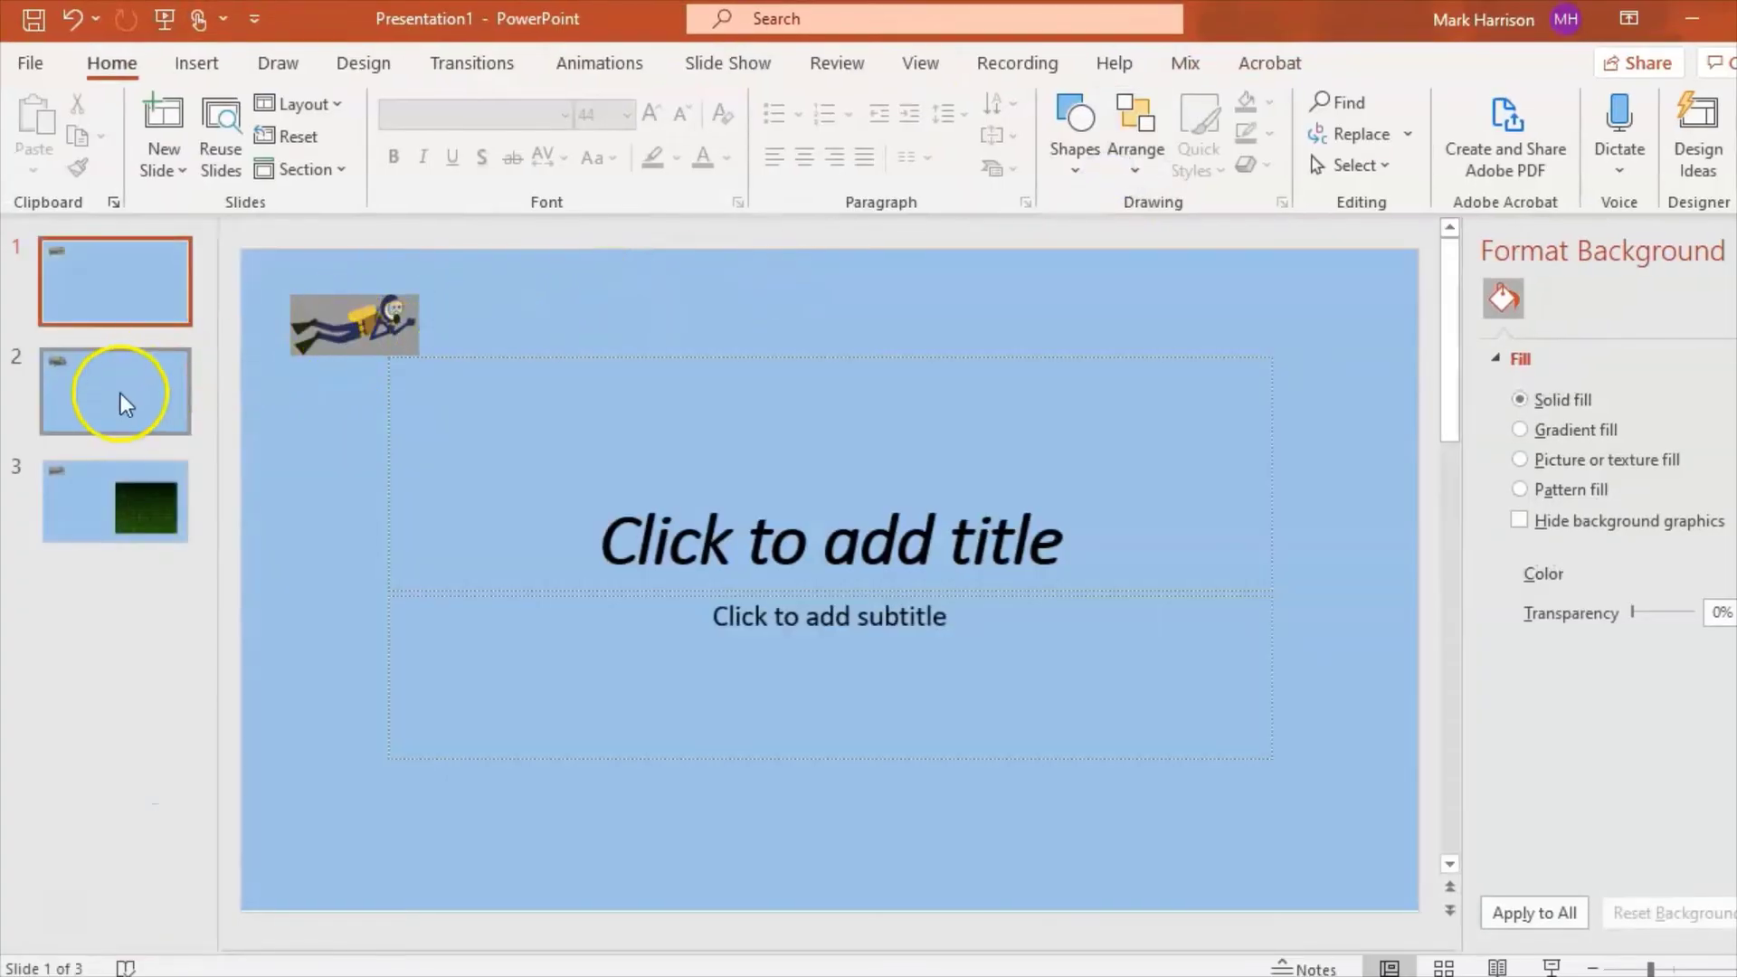
pyautogui.click(113, 395)
pyautogui.click(404, 322)
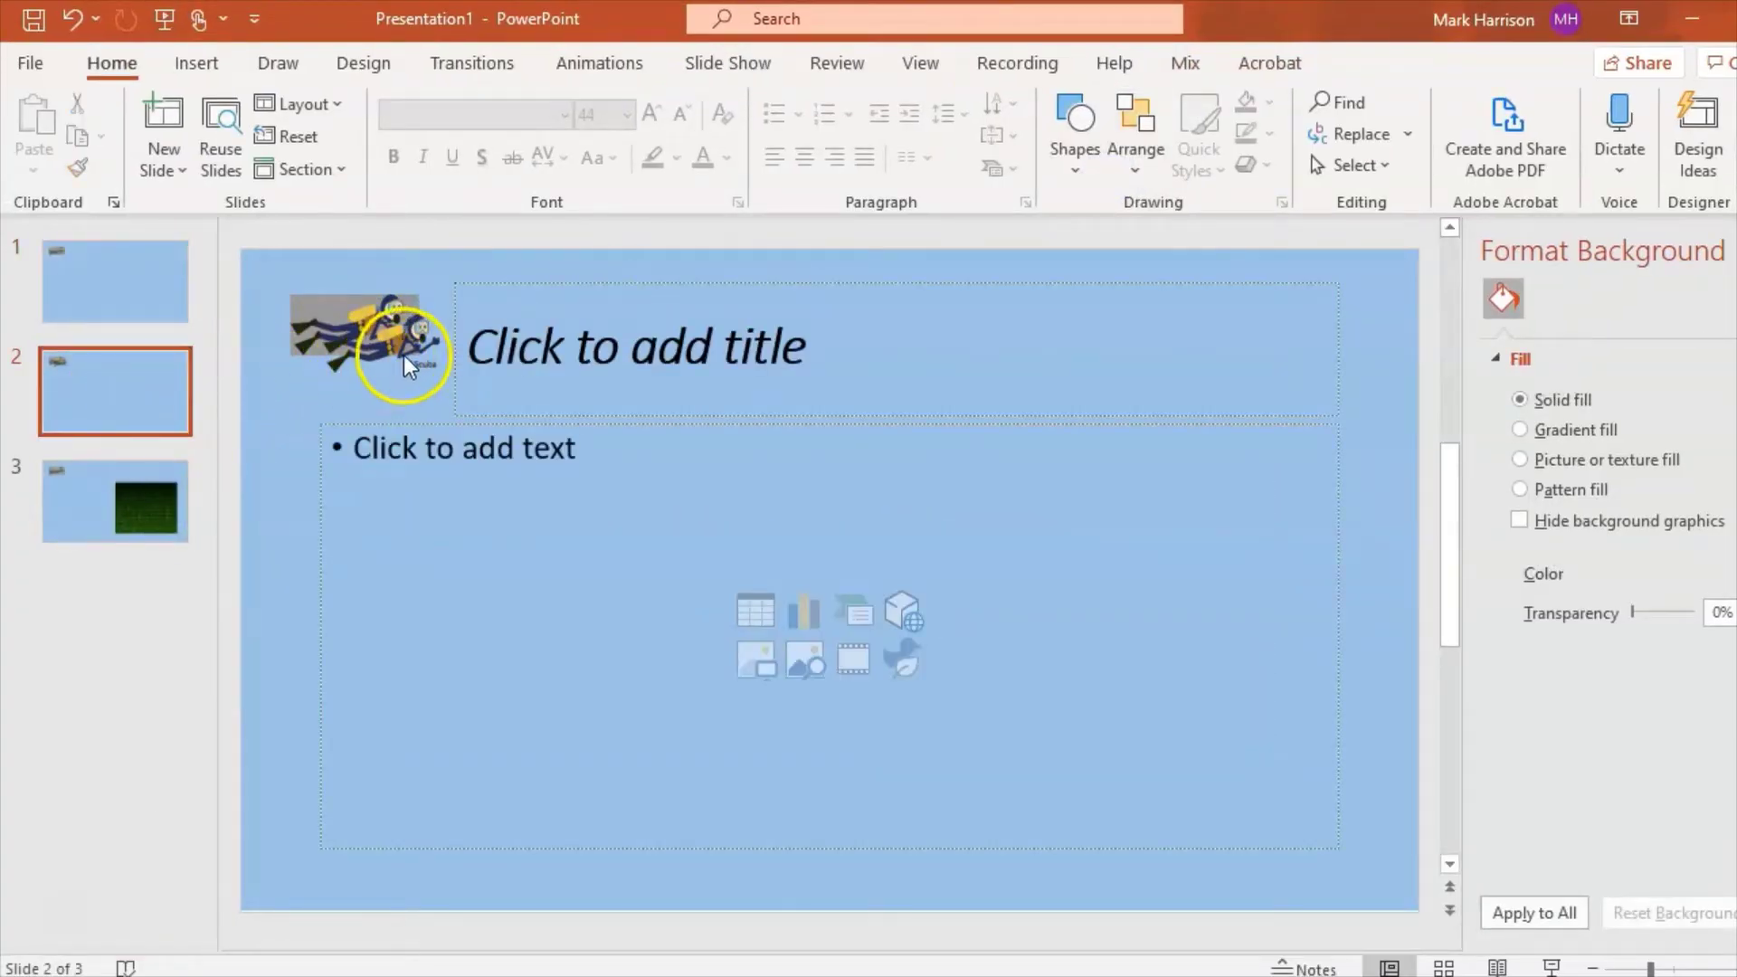
pyautogui.click(83, 510)
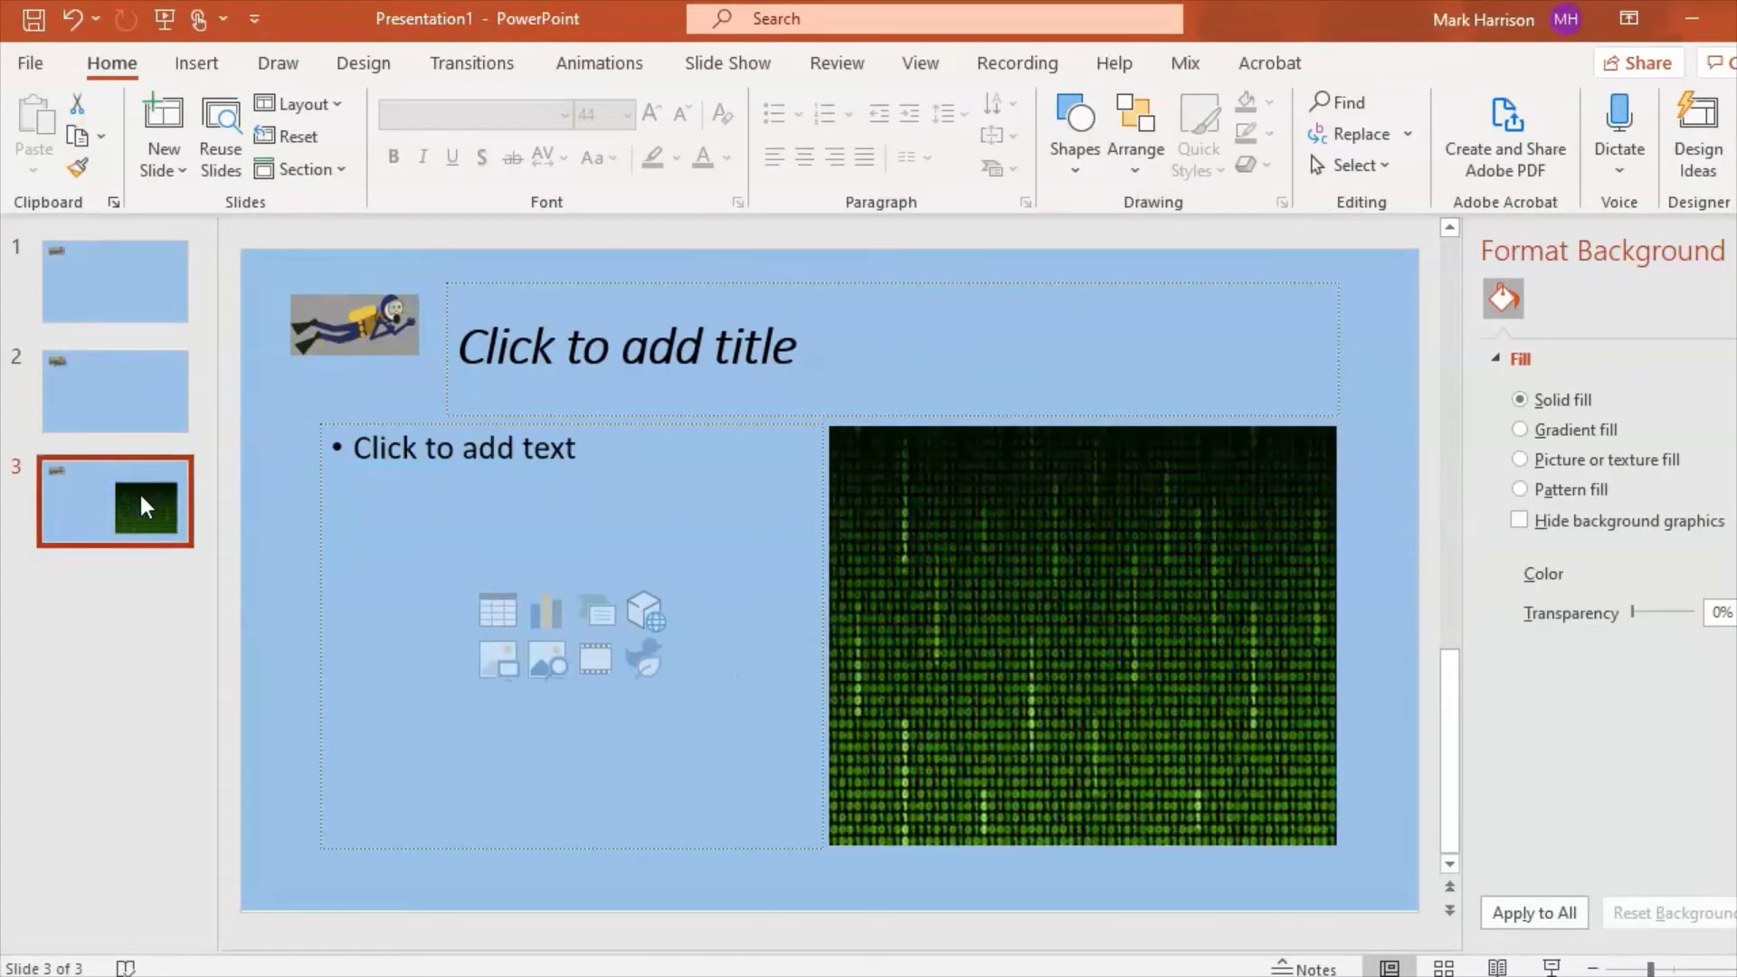
pyautogui.click(170, 420)
pyautogui.click(88, 302)
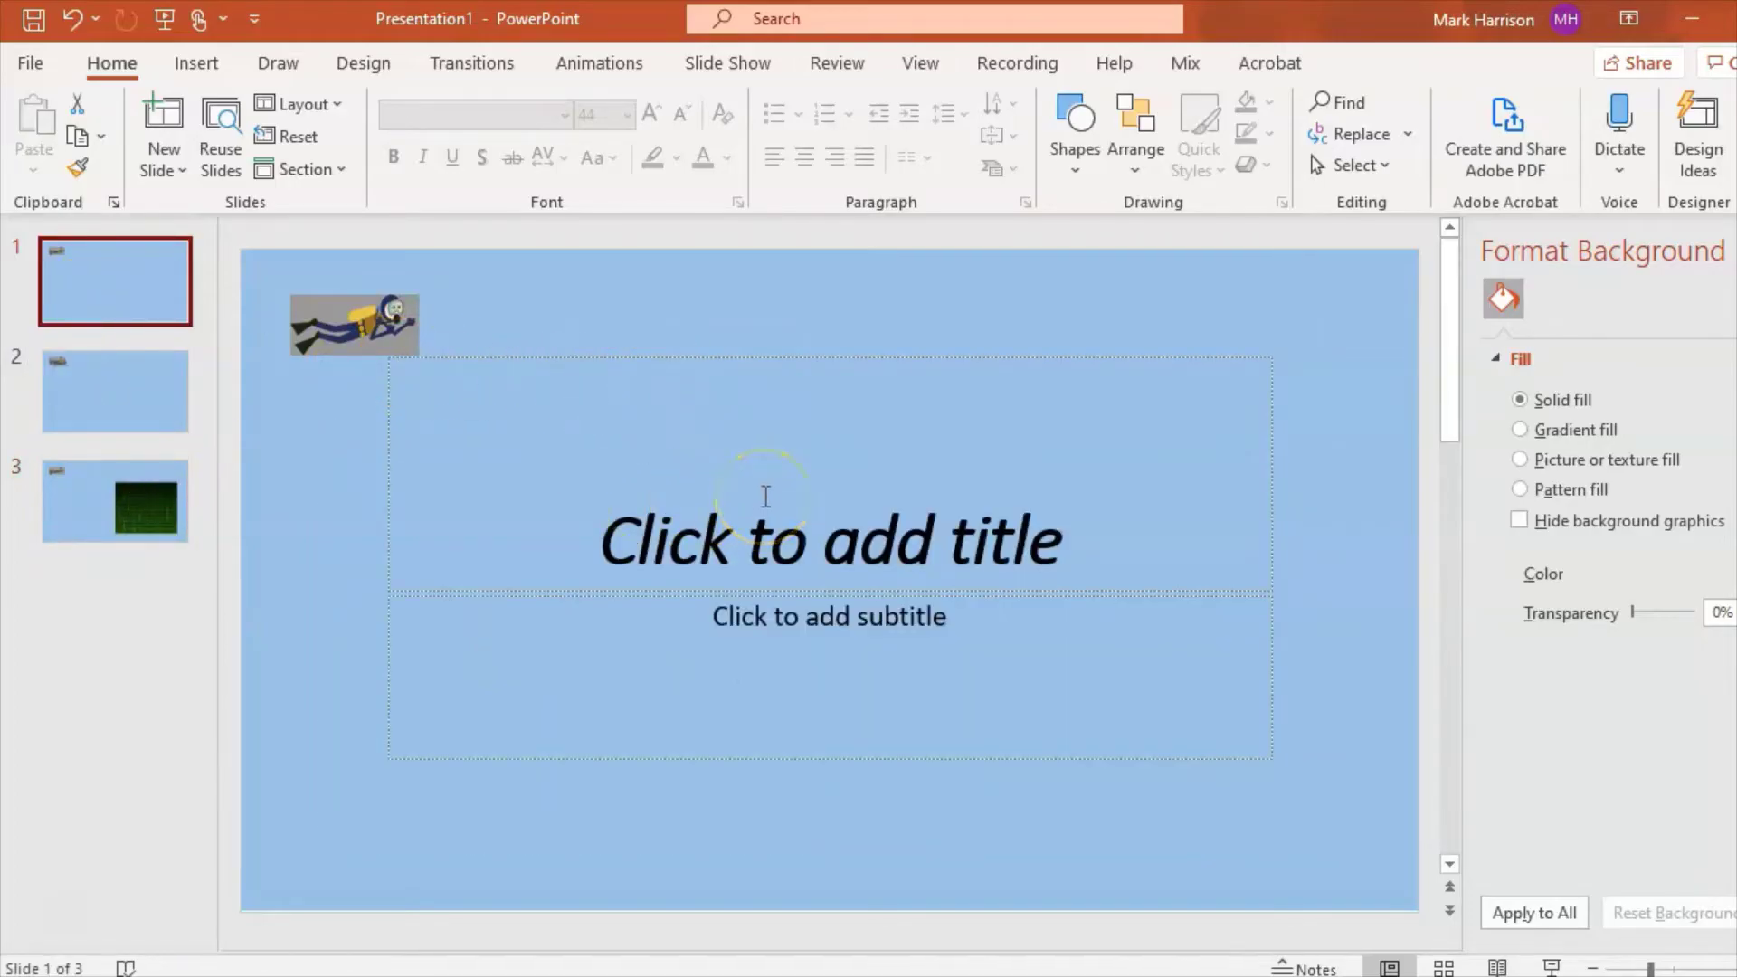
pyautogui.click(143, 463)
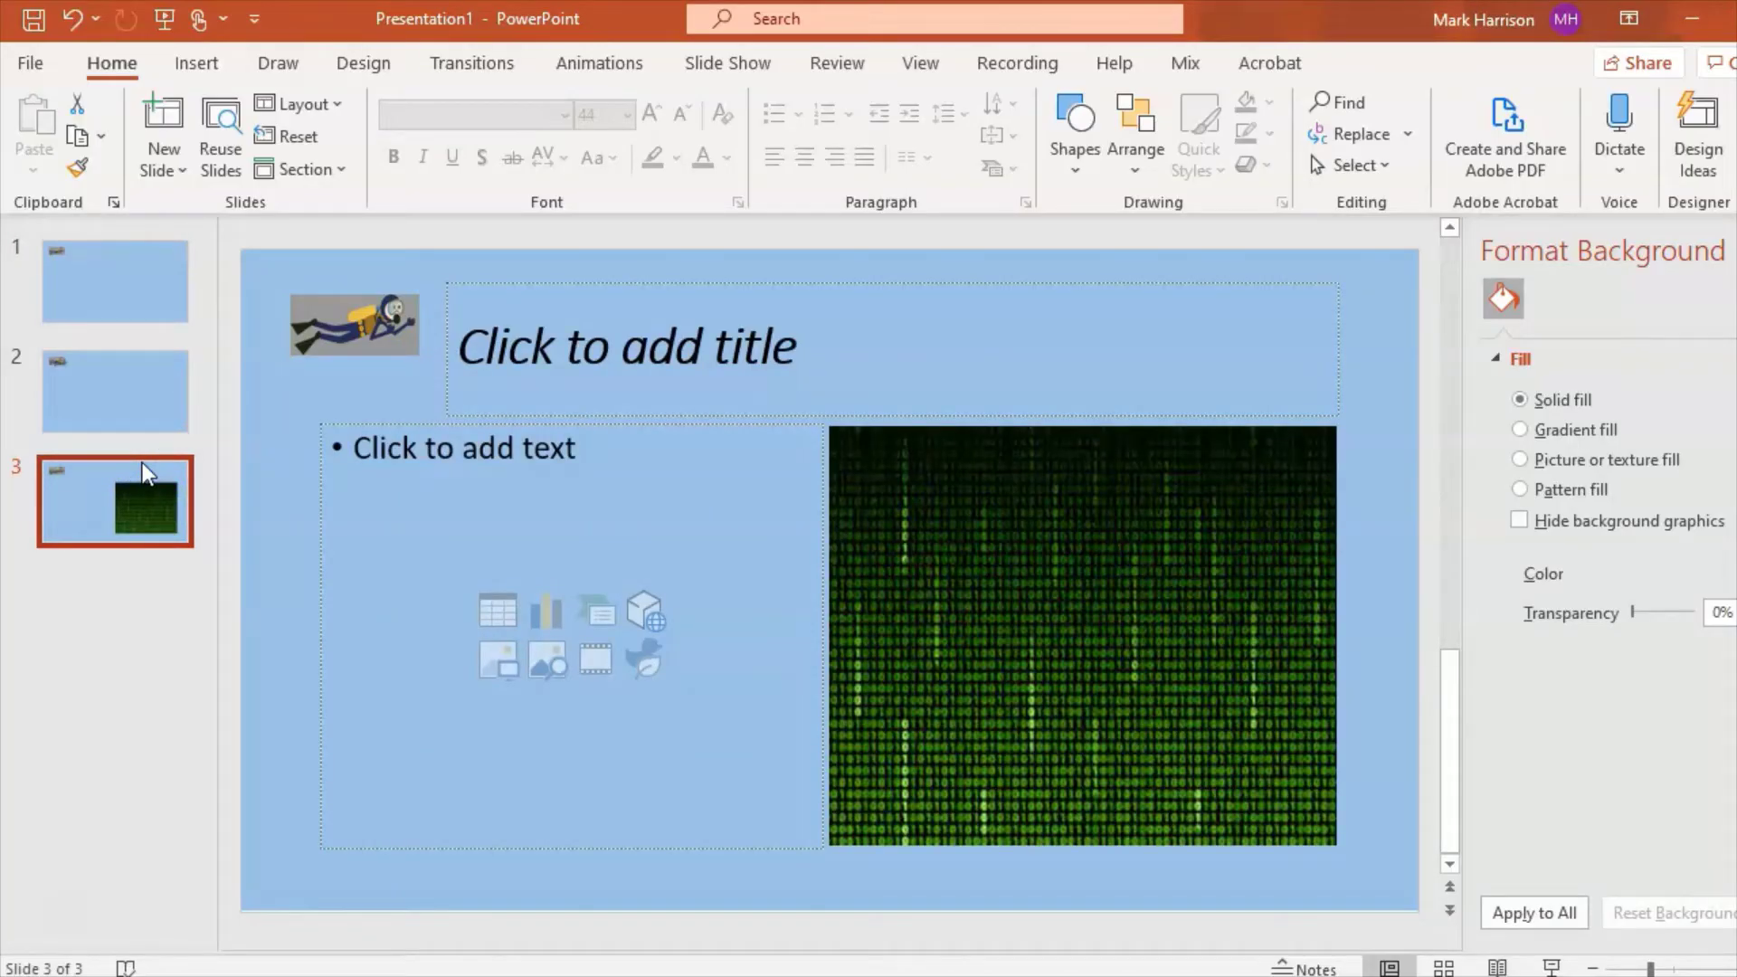
pyautogui.click(373, 316)
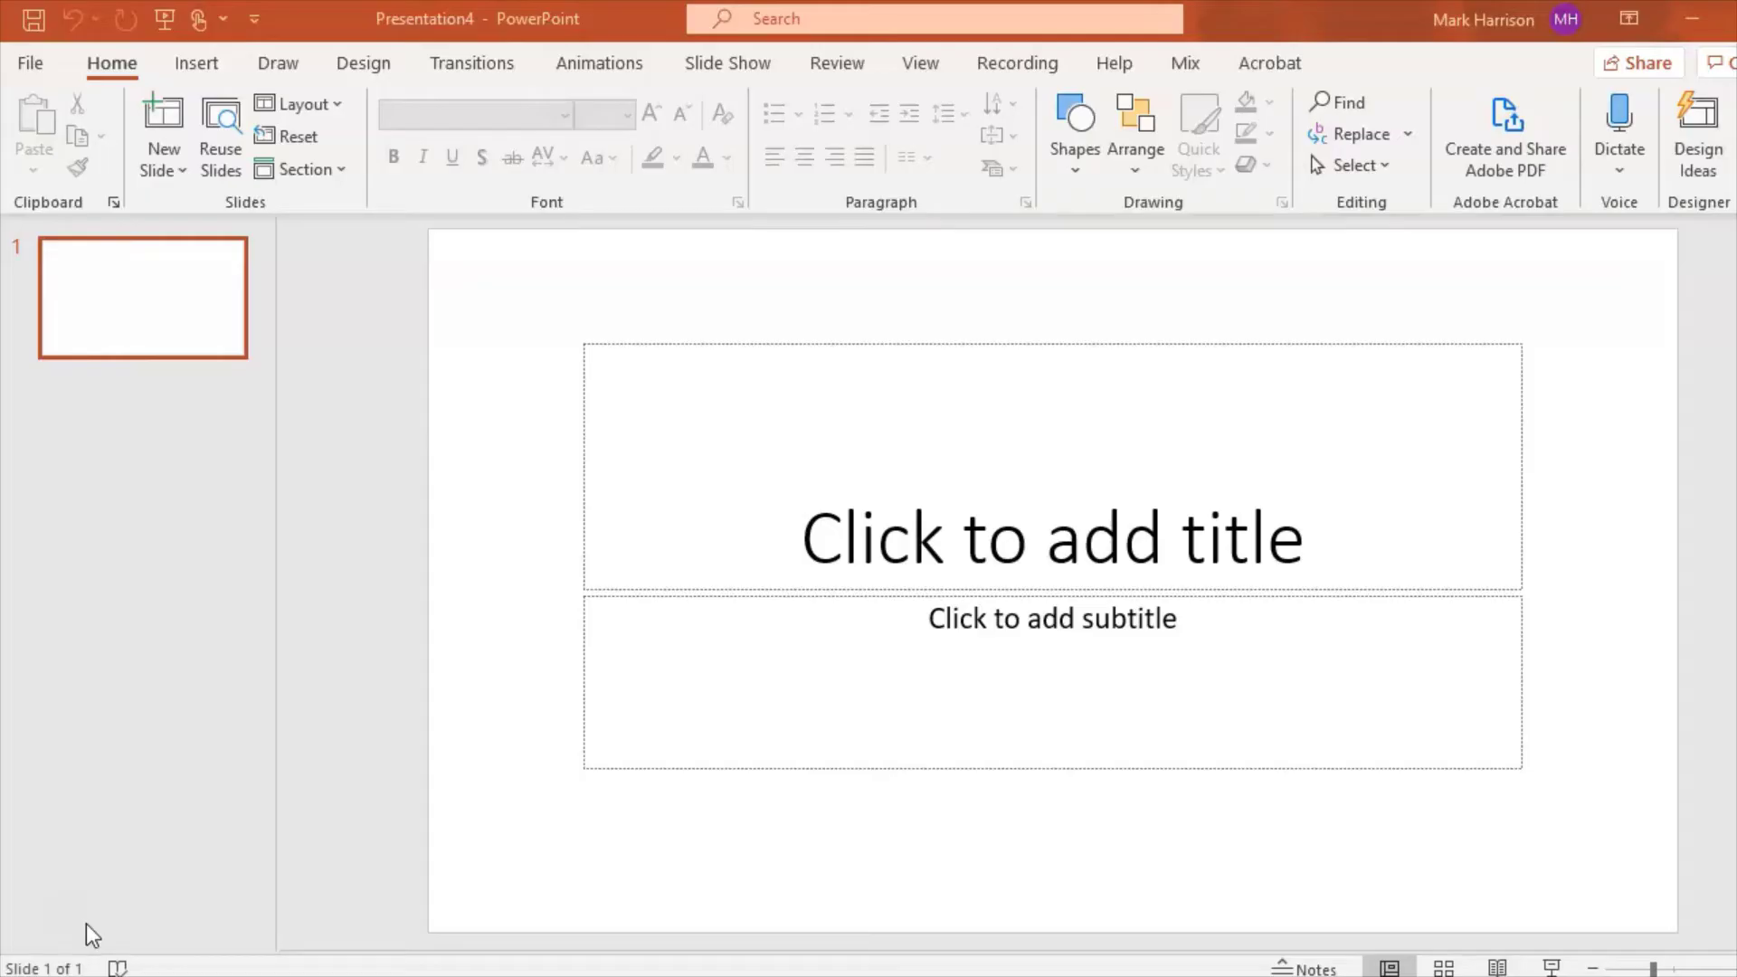
# Add a new slide 2 with the Title and Content layout
pyautogui.click(174, 374)
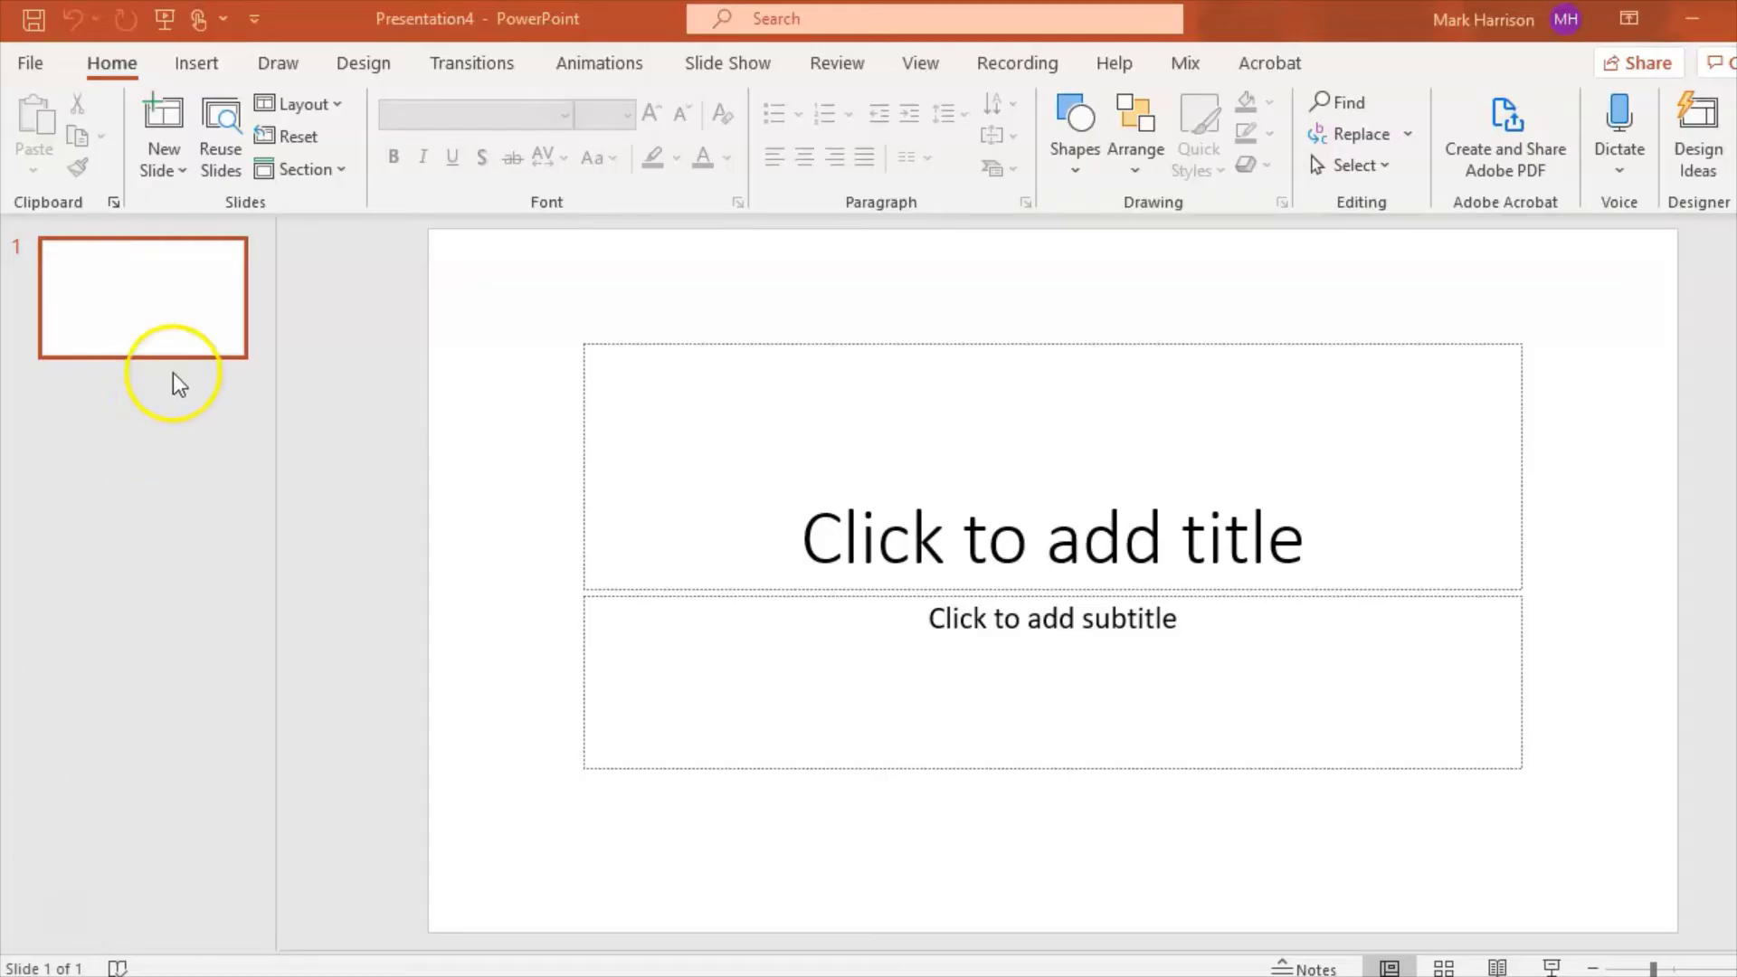
pyautogui.click(164, 163)
pyautogui.click(384, 313)
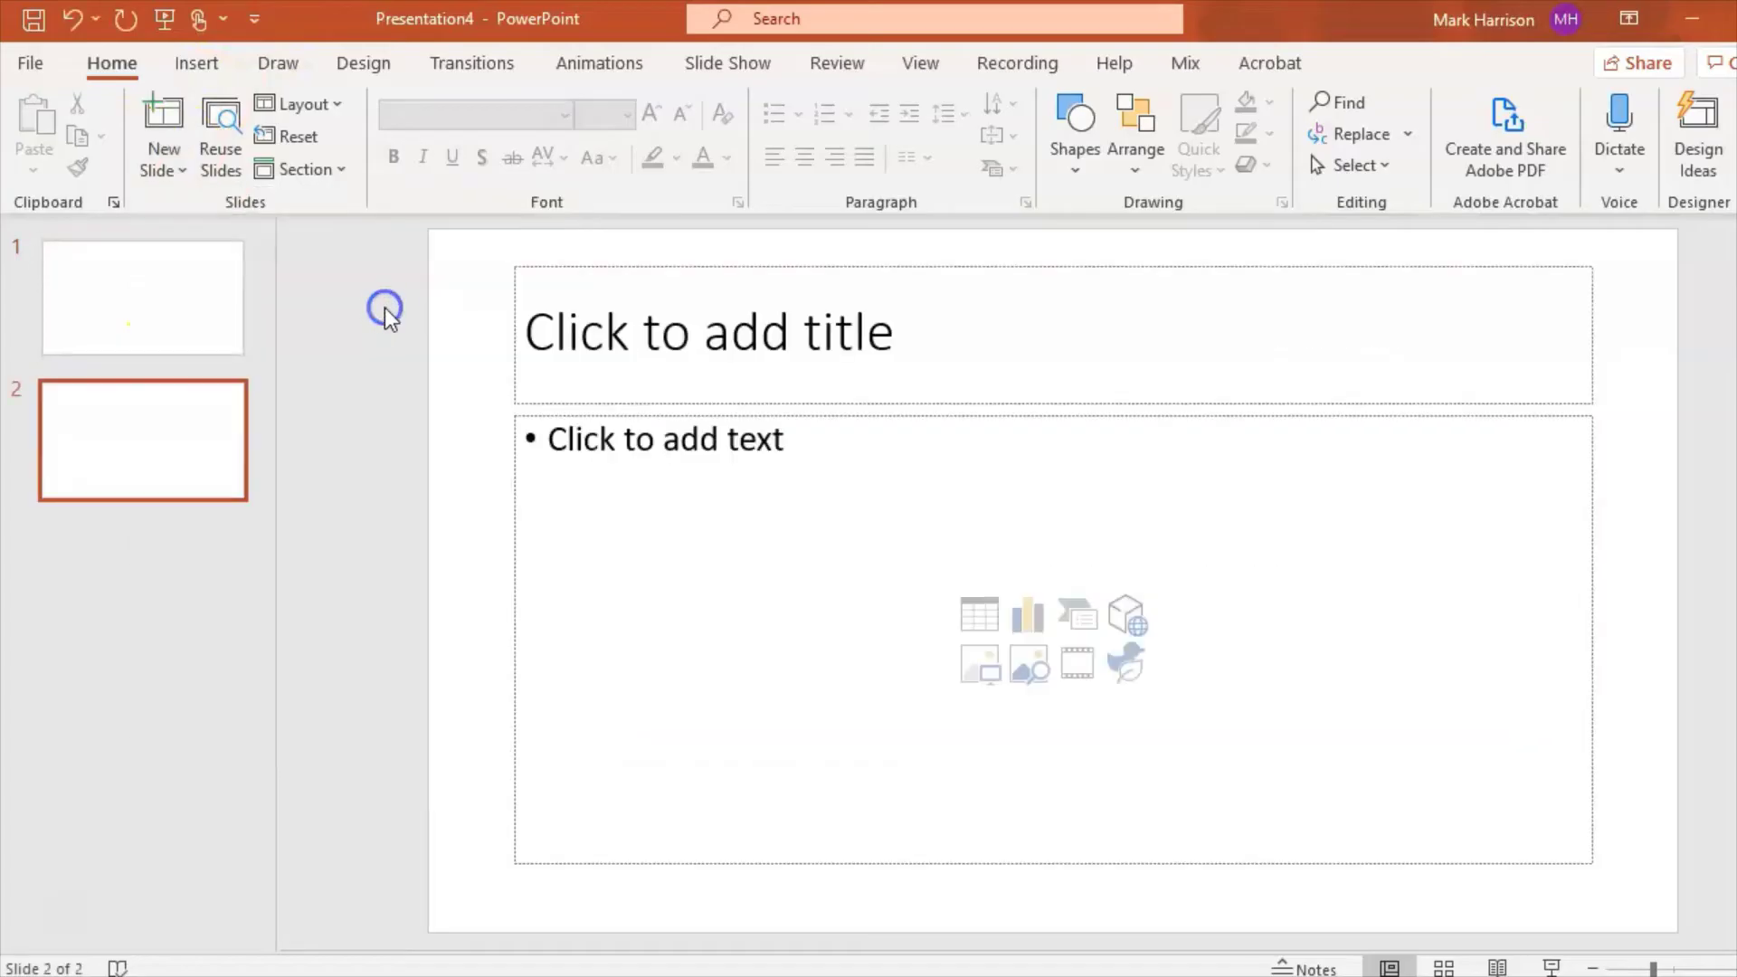
pyautogui.click(319, 105)
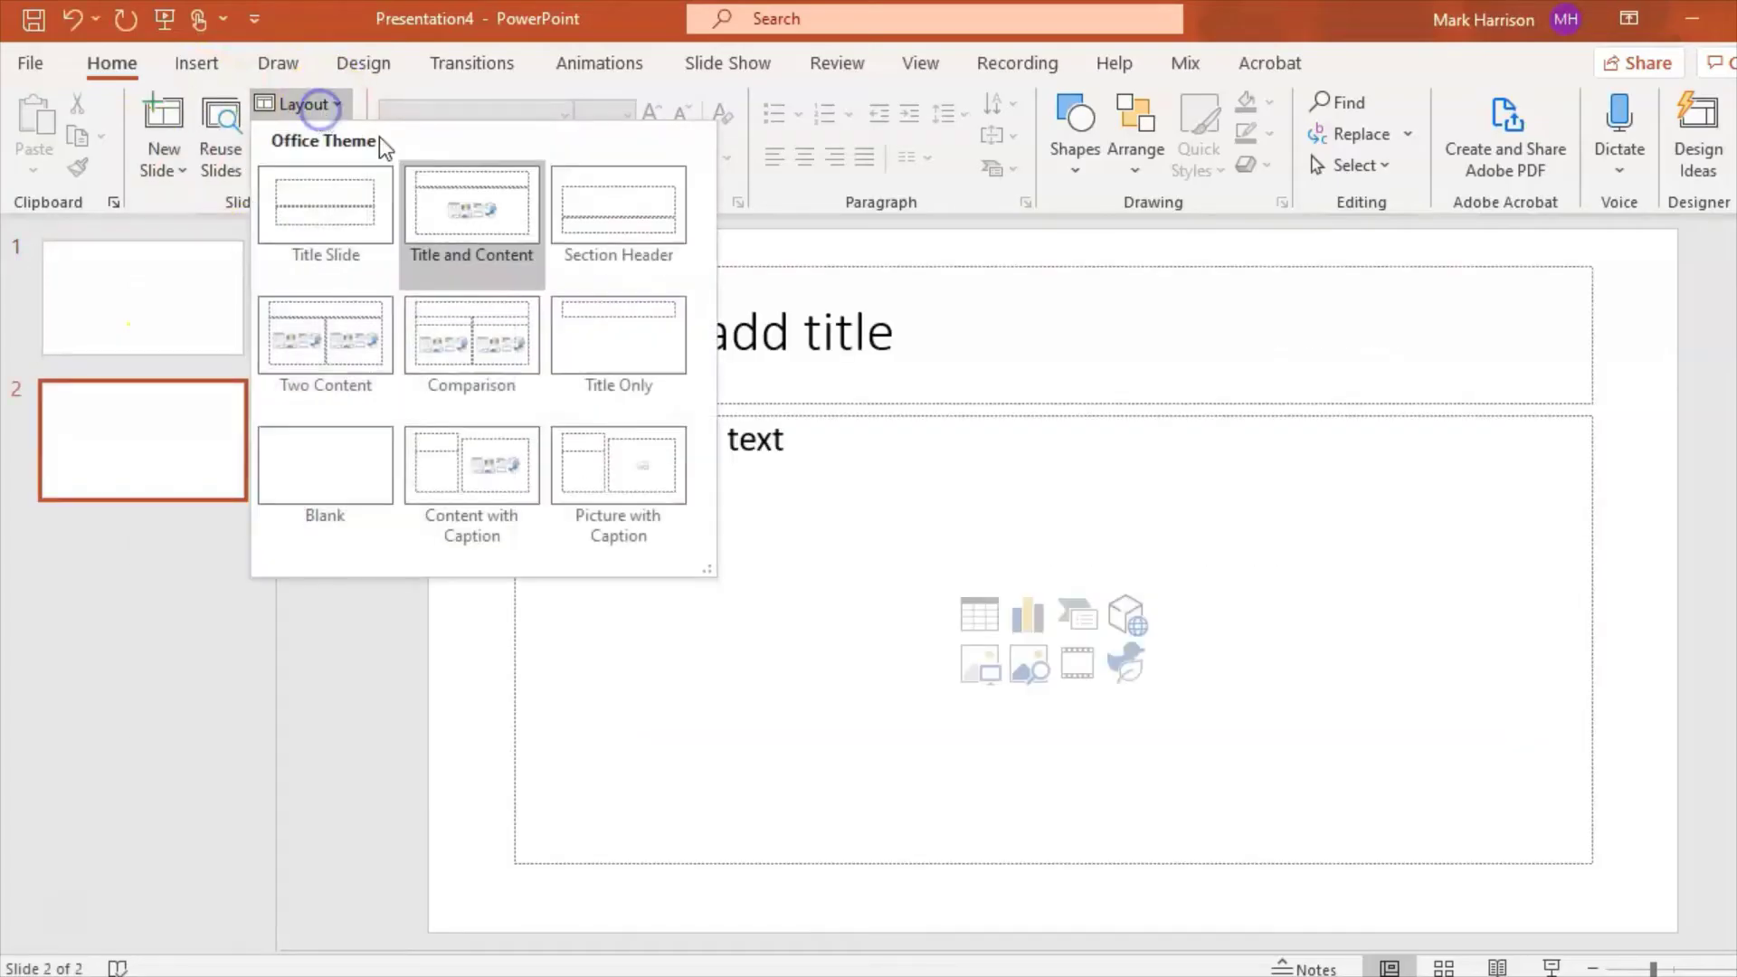
pyautogui.click(476, 222)
# Type the title 'Title' and the bullets 'Text' and '5+-2 bullets per side'
pyautogui.click(783, 332)
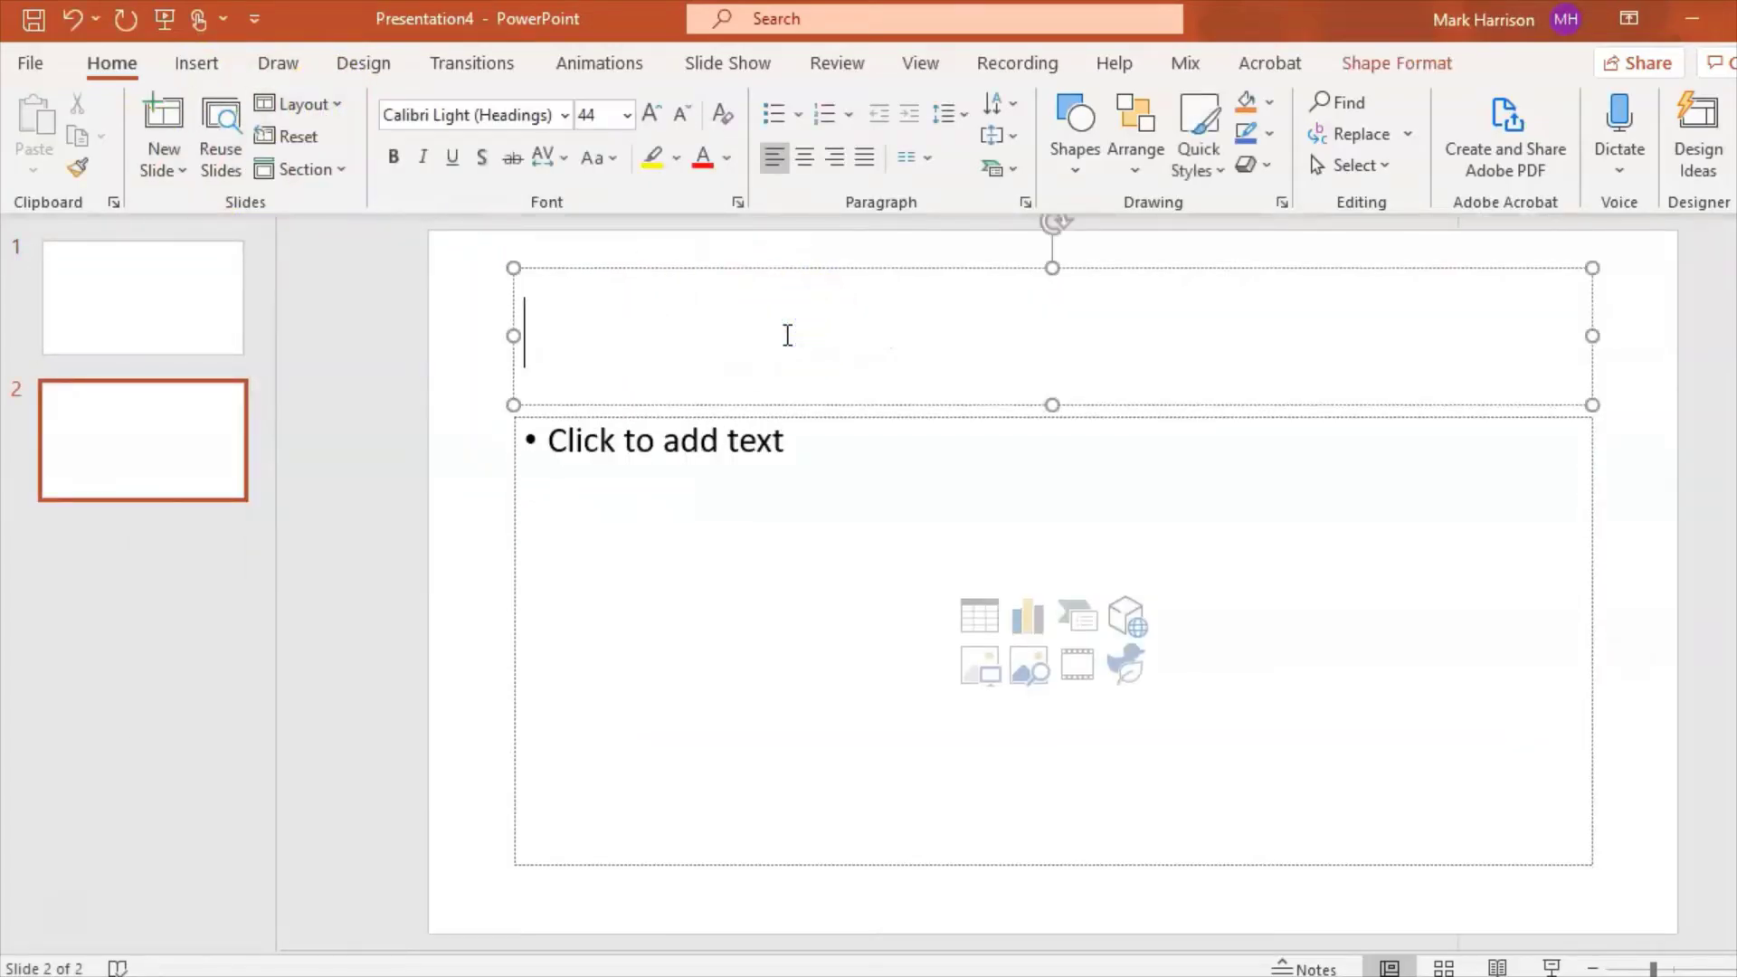
pyautogui.write('Title')
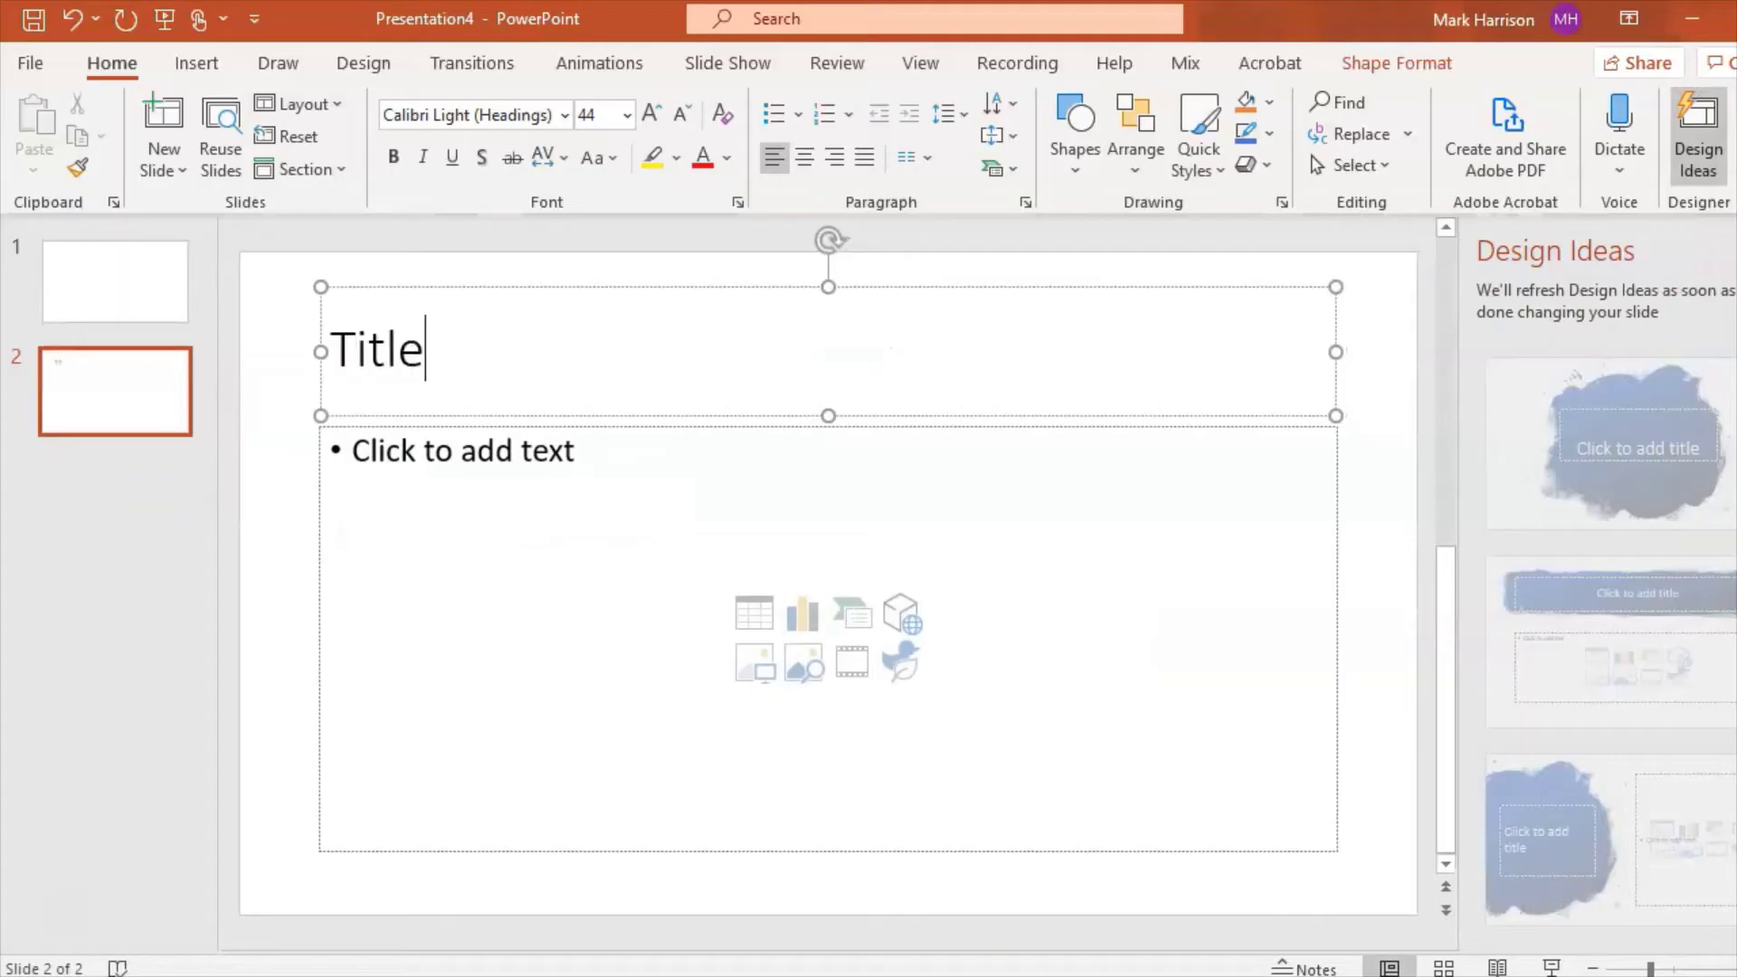
pyautogui.click(570, 502)
pyautogui.write('Text')
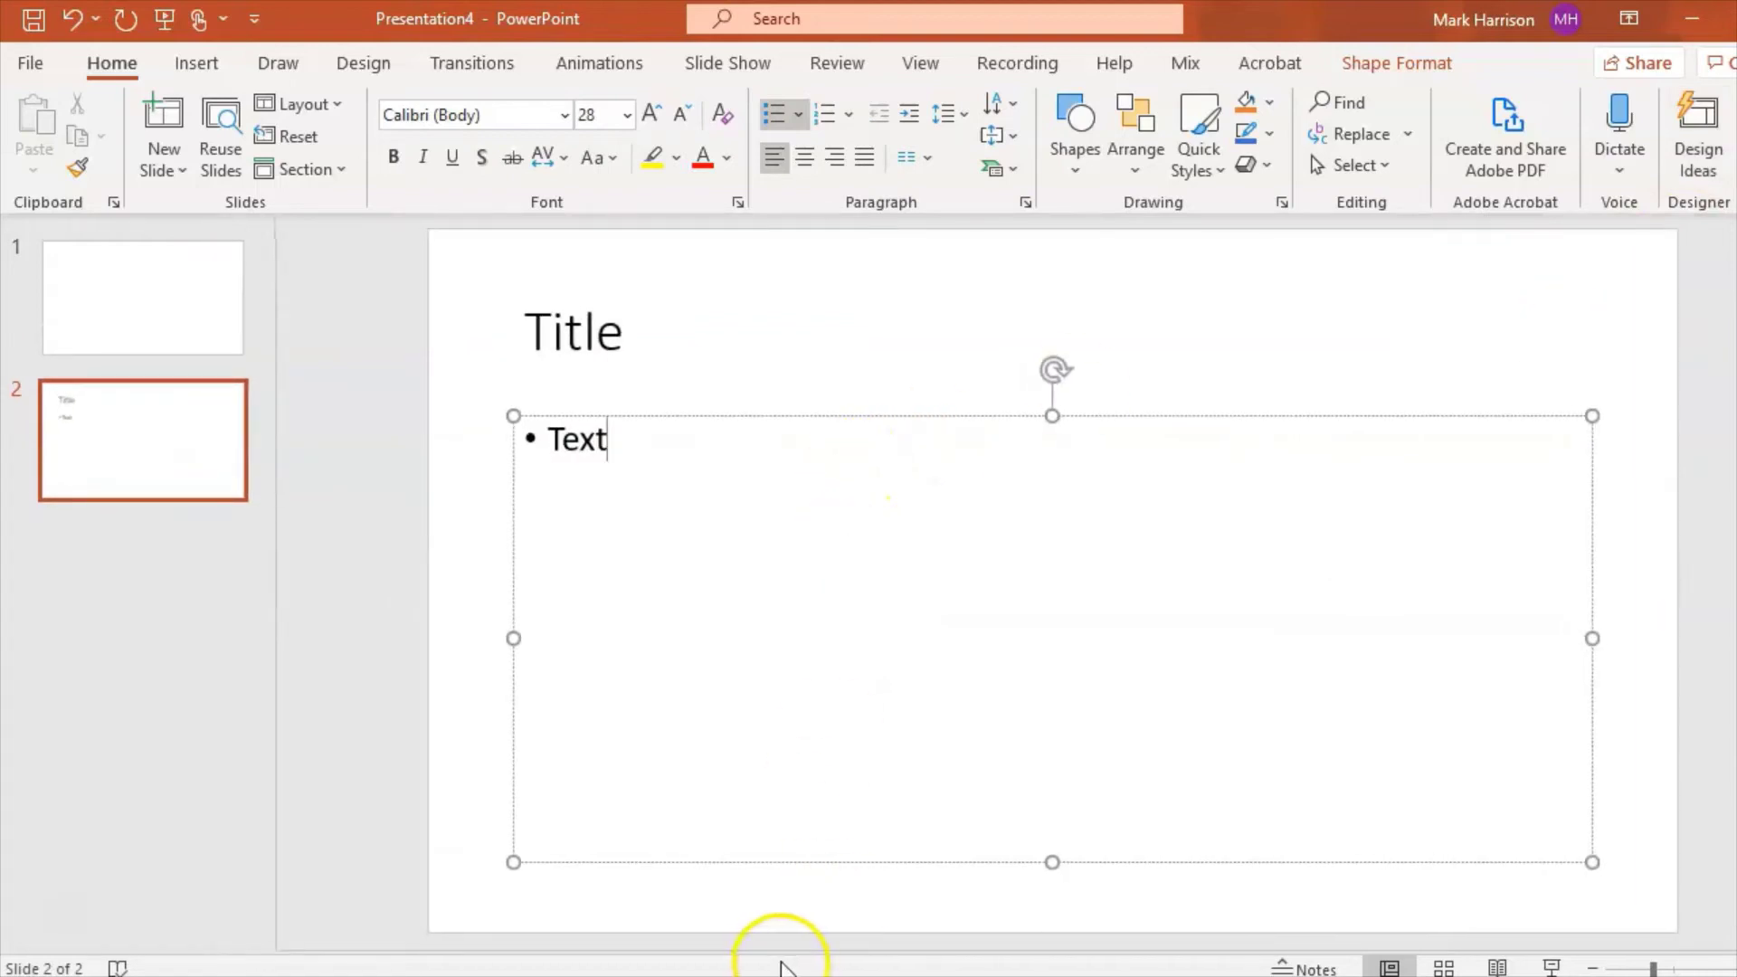
pyautogui.click(711, 500)
pyautogui.write('5+')
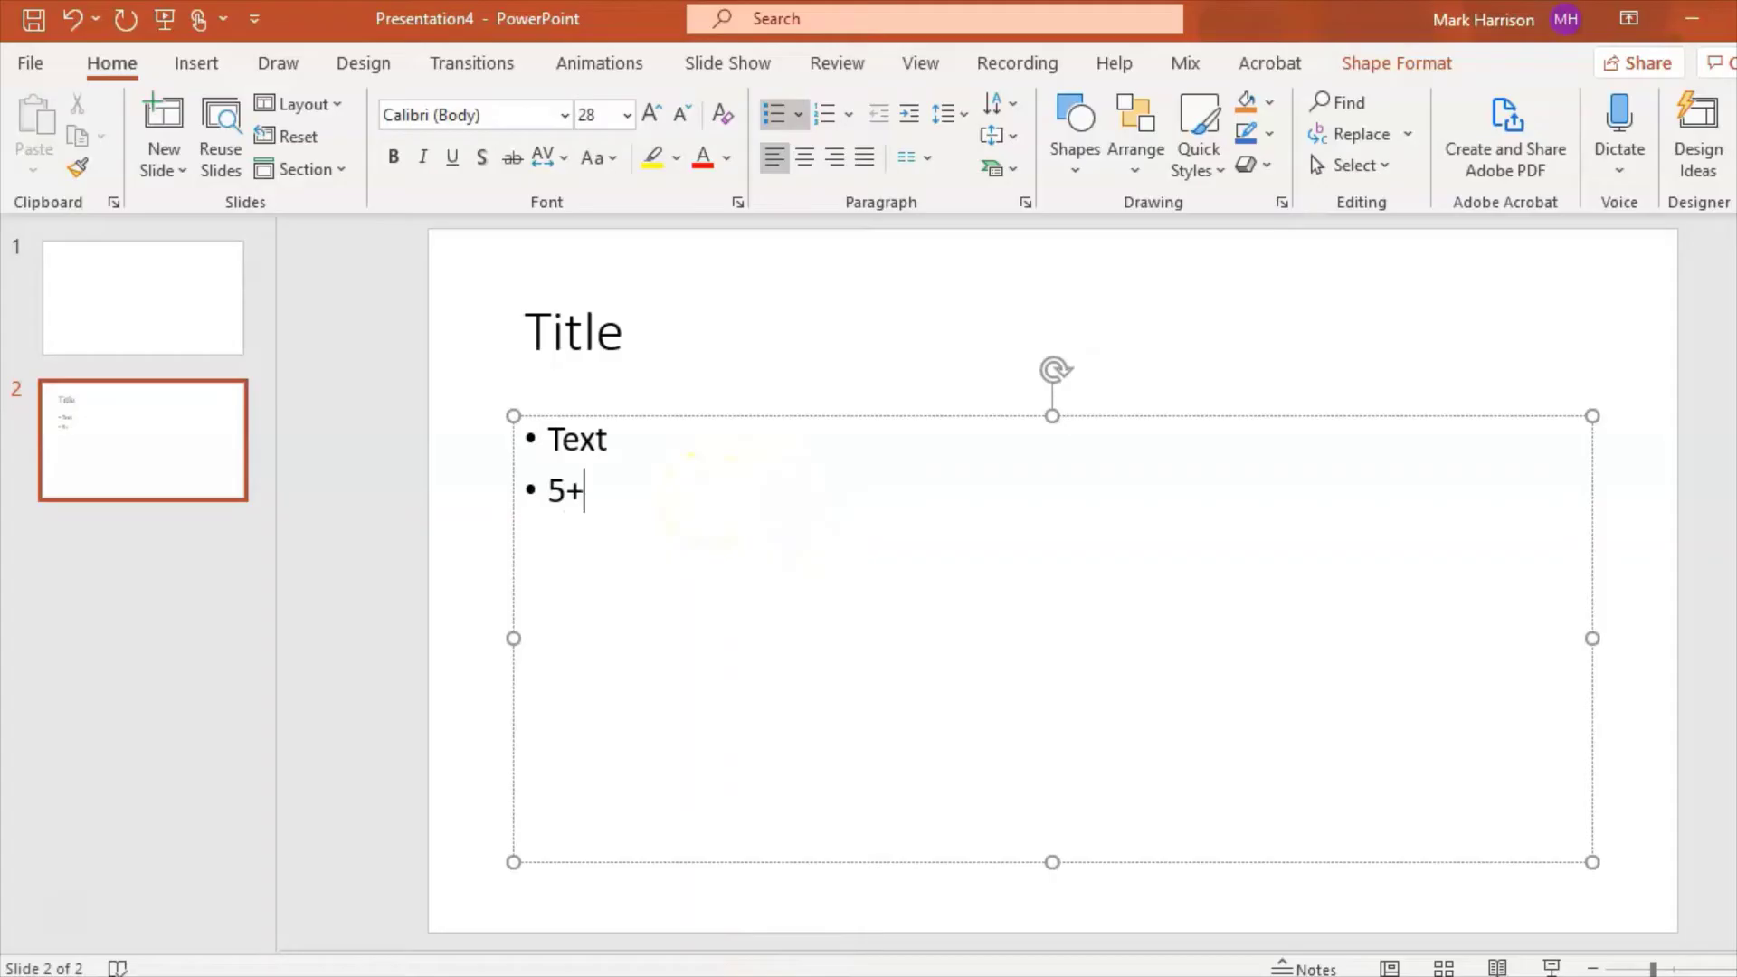
pyautogui.write('-2 bullets per side')
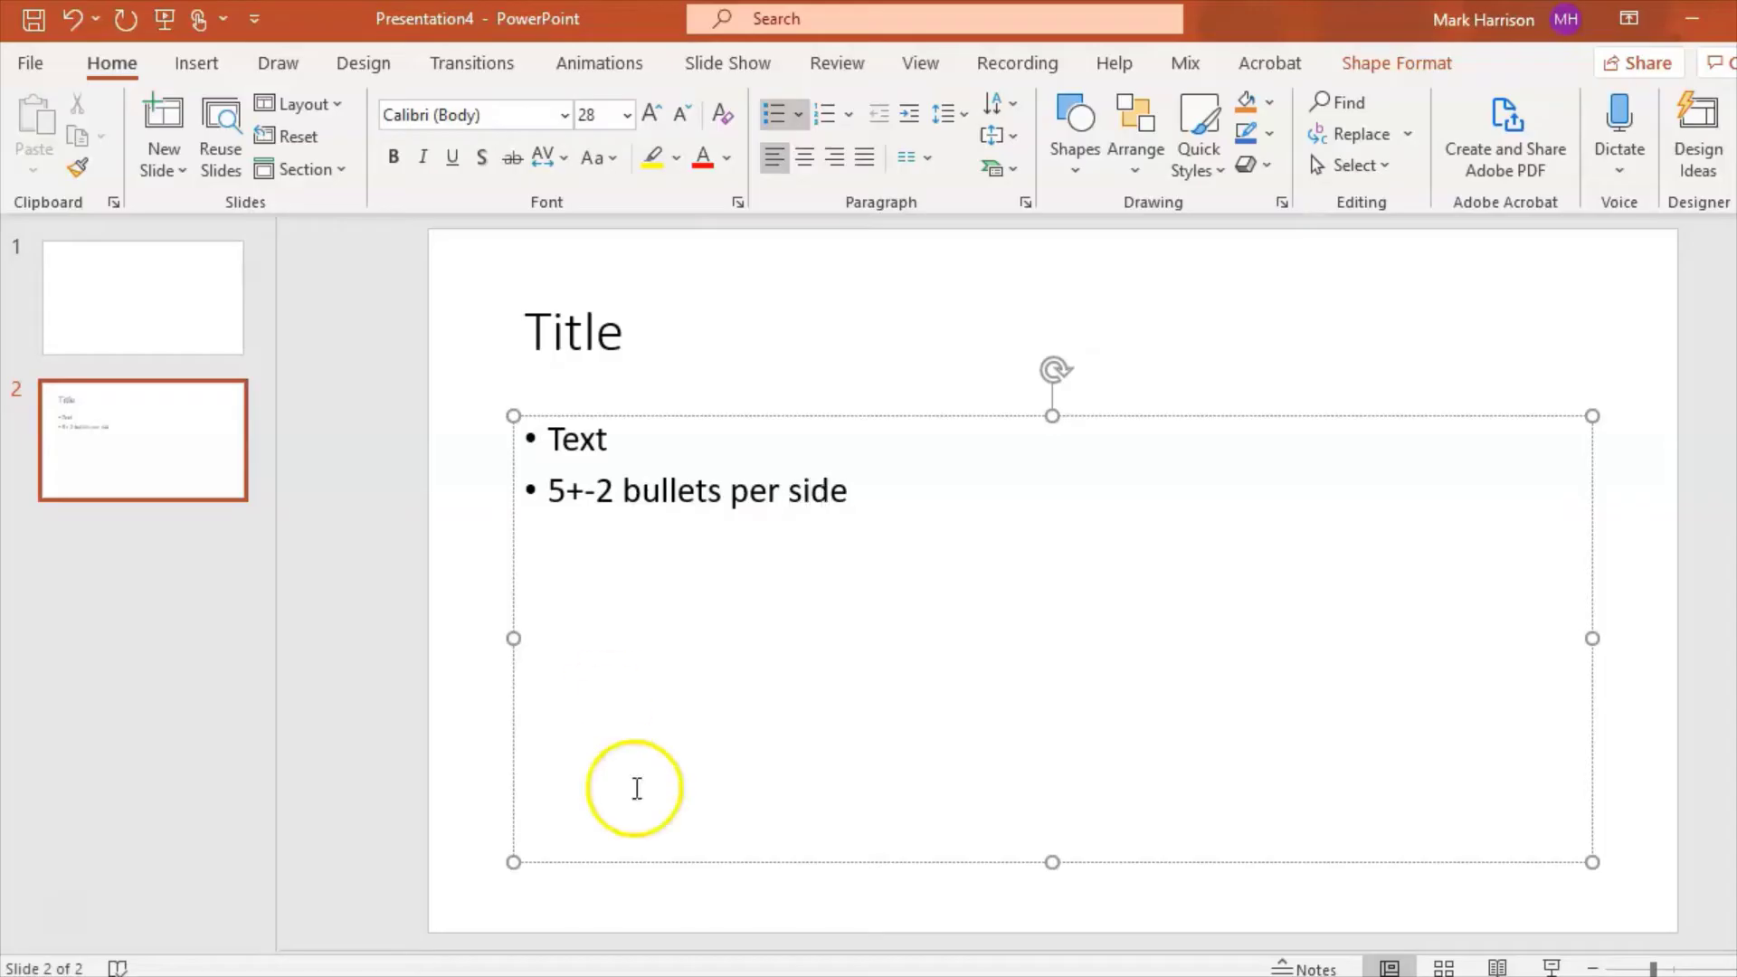
# Reveal slide 2's speaker notes pane, then shrink it back without adding notes
pyautogui.moveTo(533, 952); pyautogui.dragTo(550, 758)
pyautogui.click(421, 795)
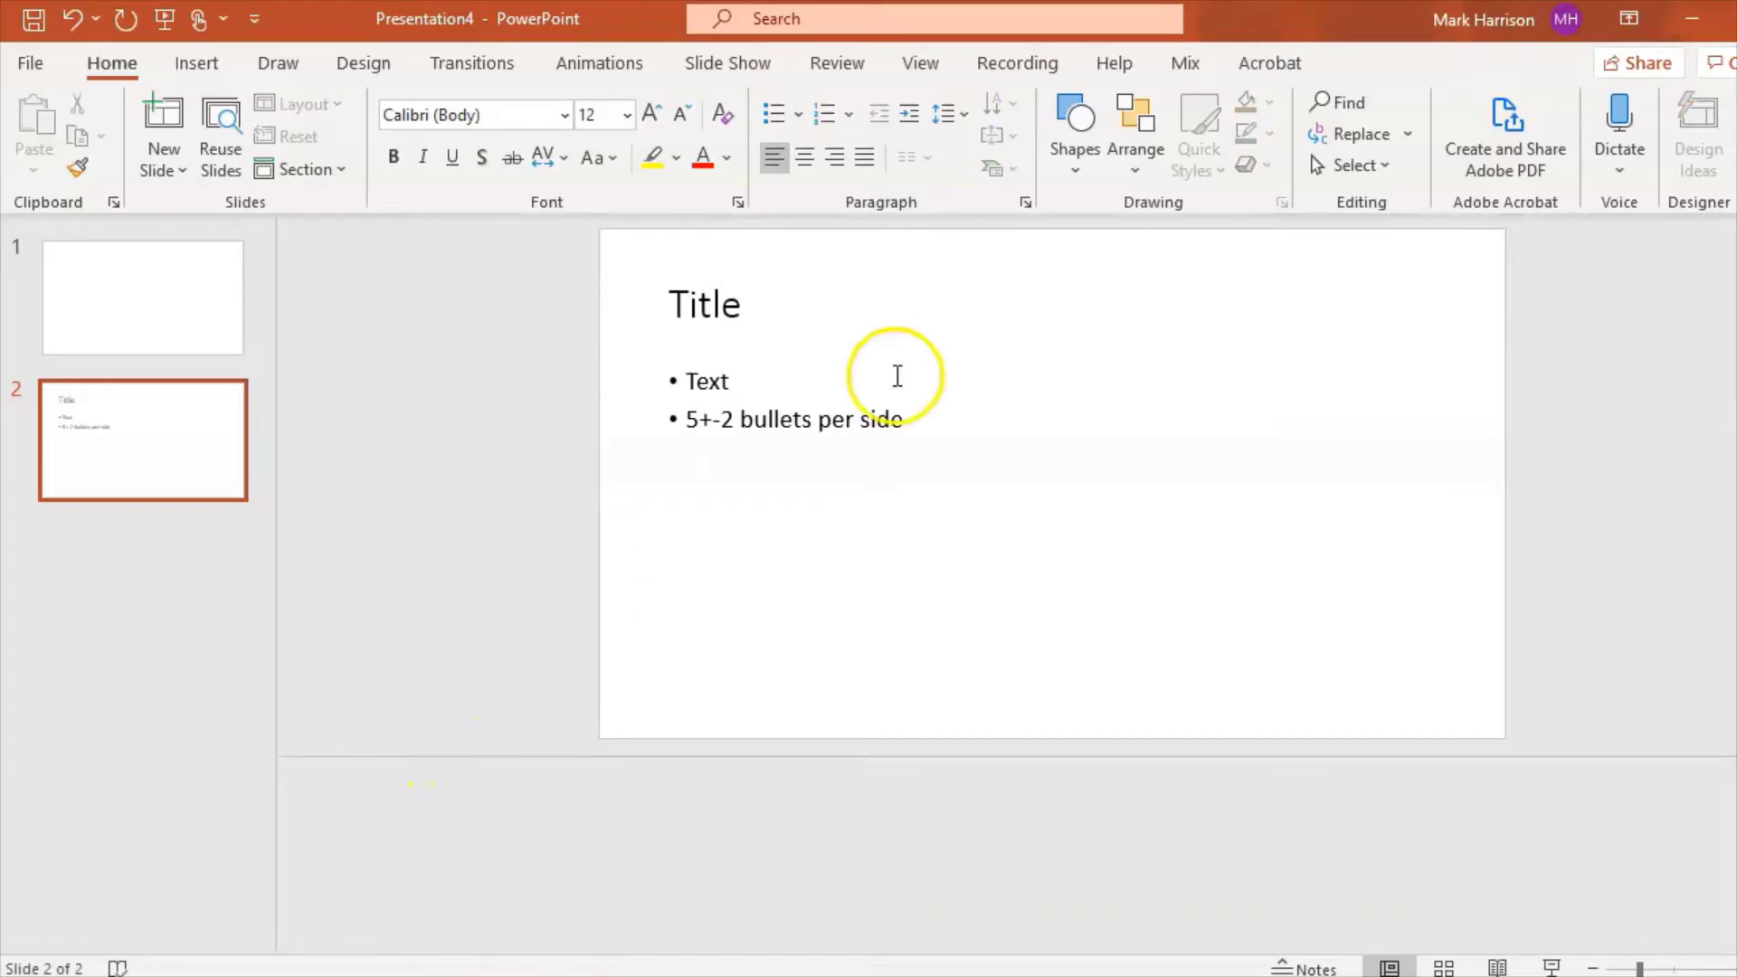
pyautogui.click(912, 418)
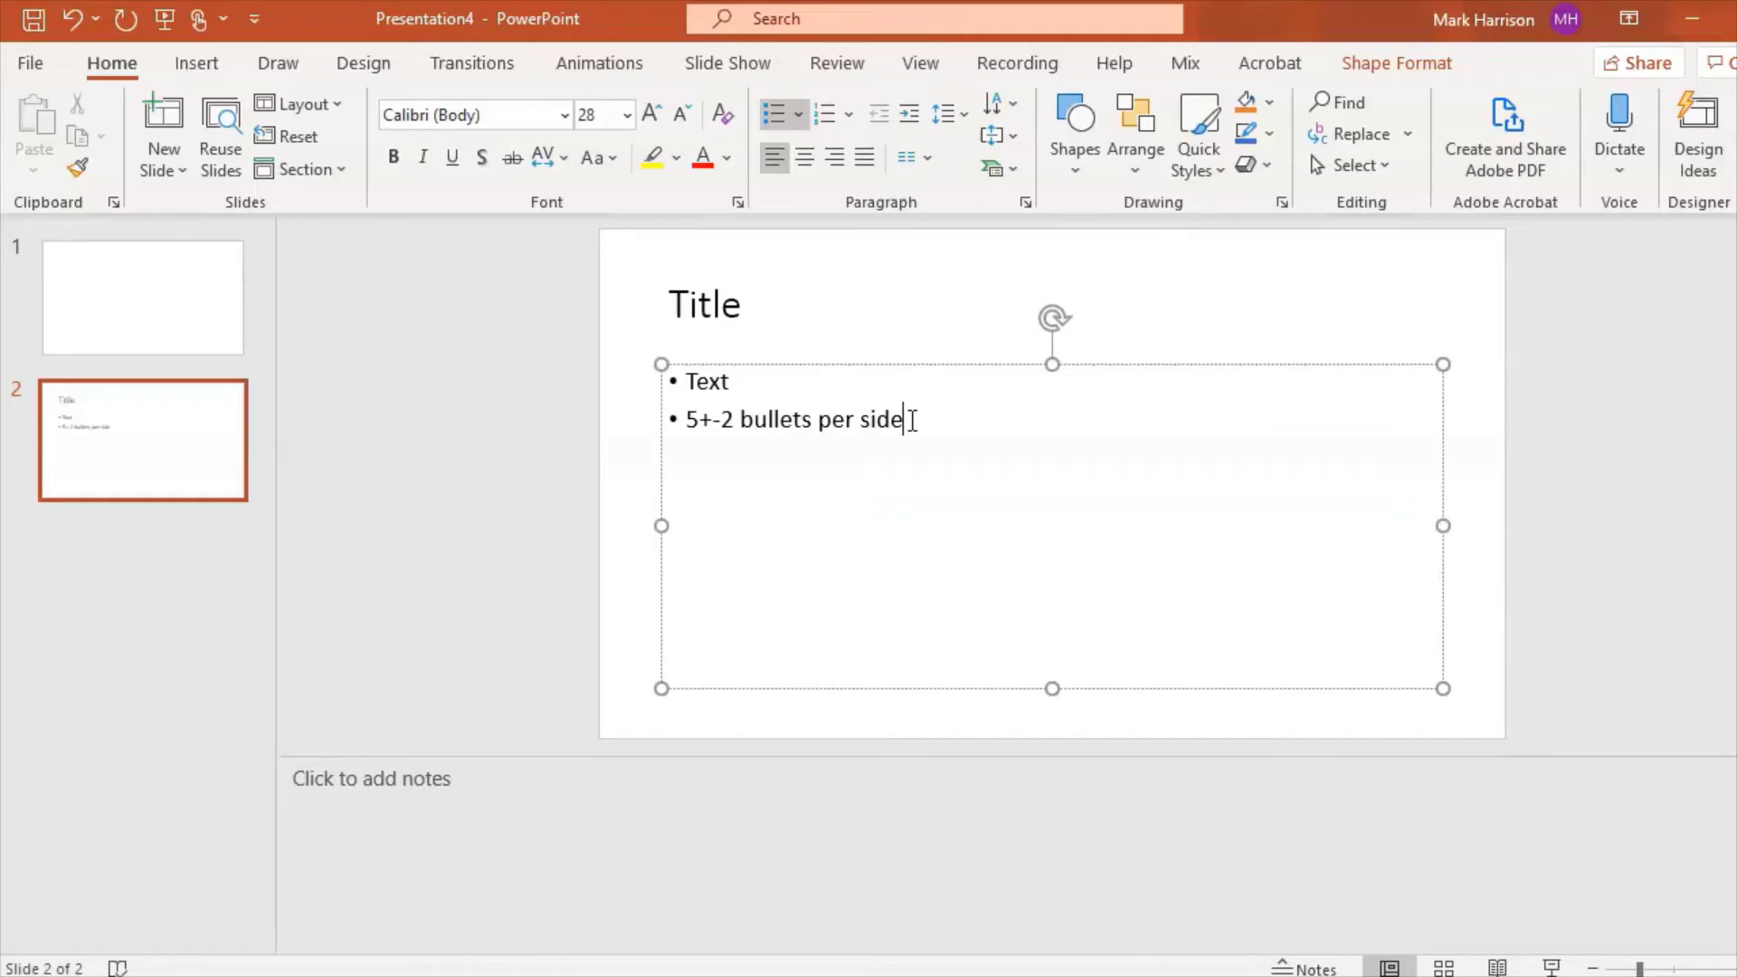
pyautogui.click(367, 808)
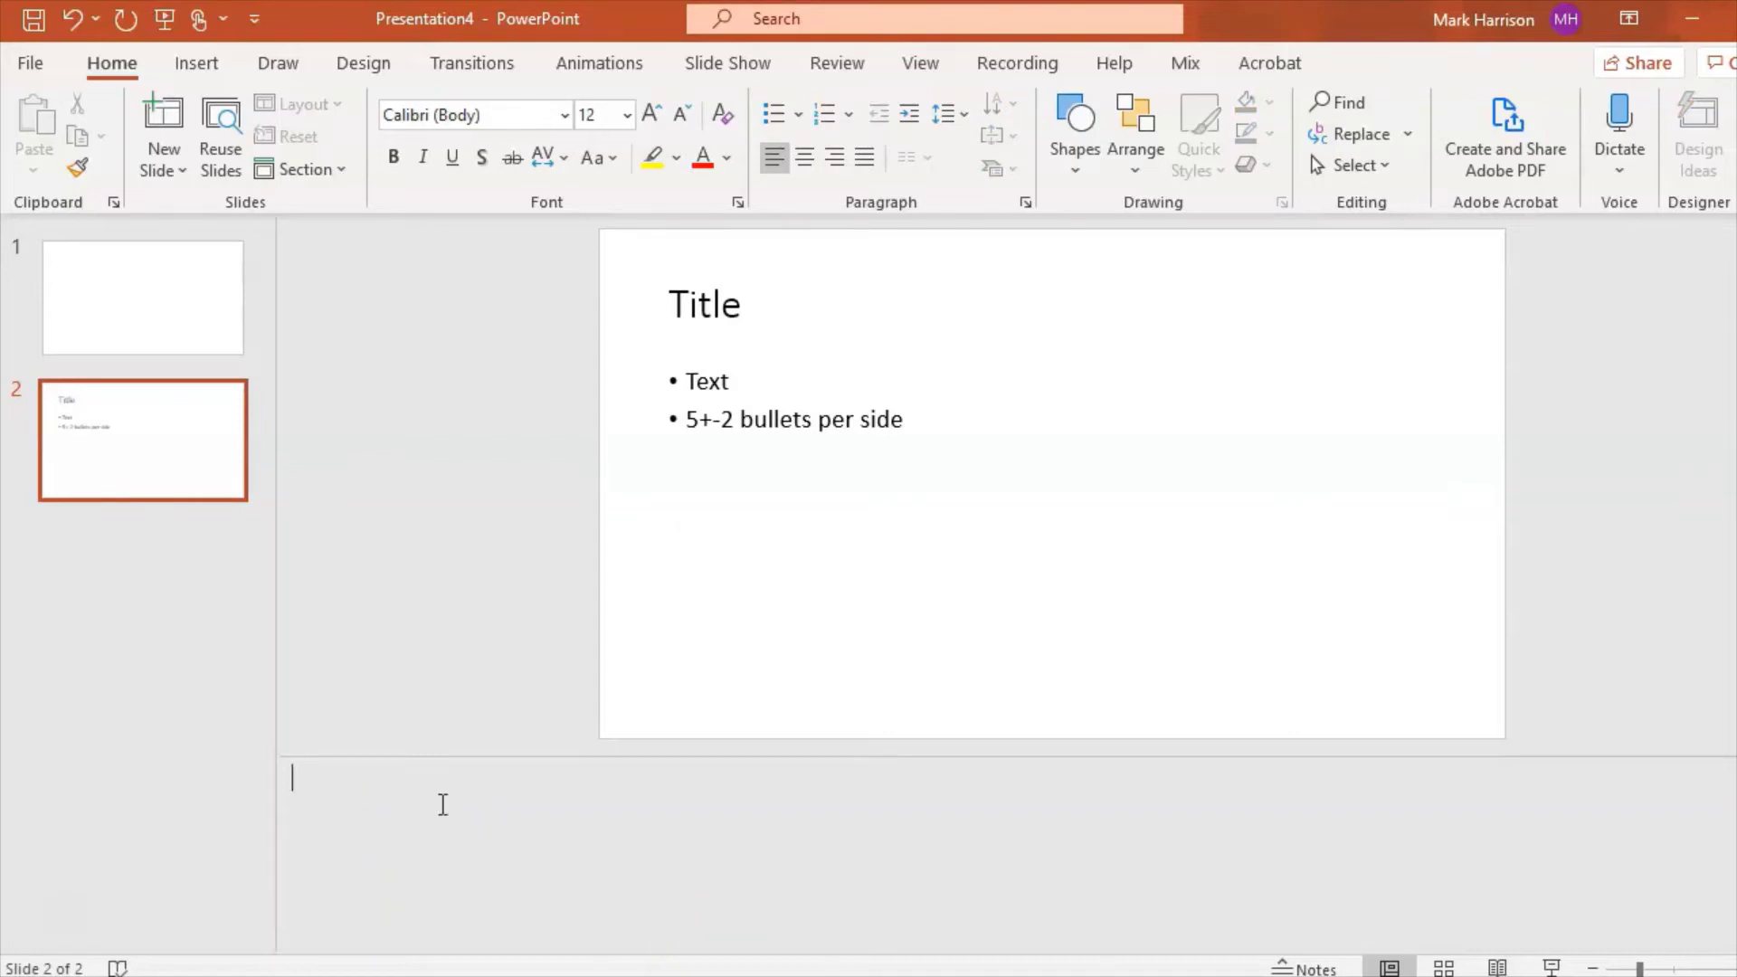
pyautogui.click(900, 418)
pyautogui.click(376, 804)
pyautogui.moveTo(398, 754); pyautogui.dragTo(374, 904)
pyautogui.click(735, 609)
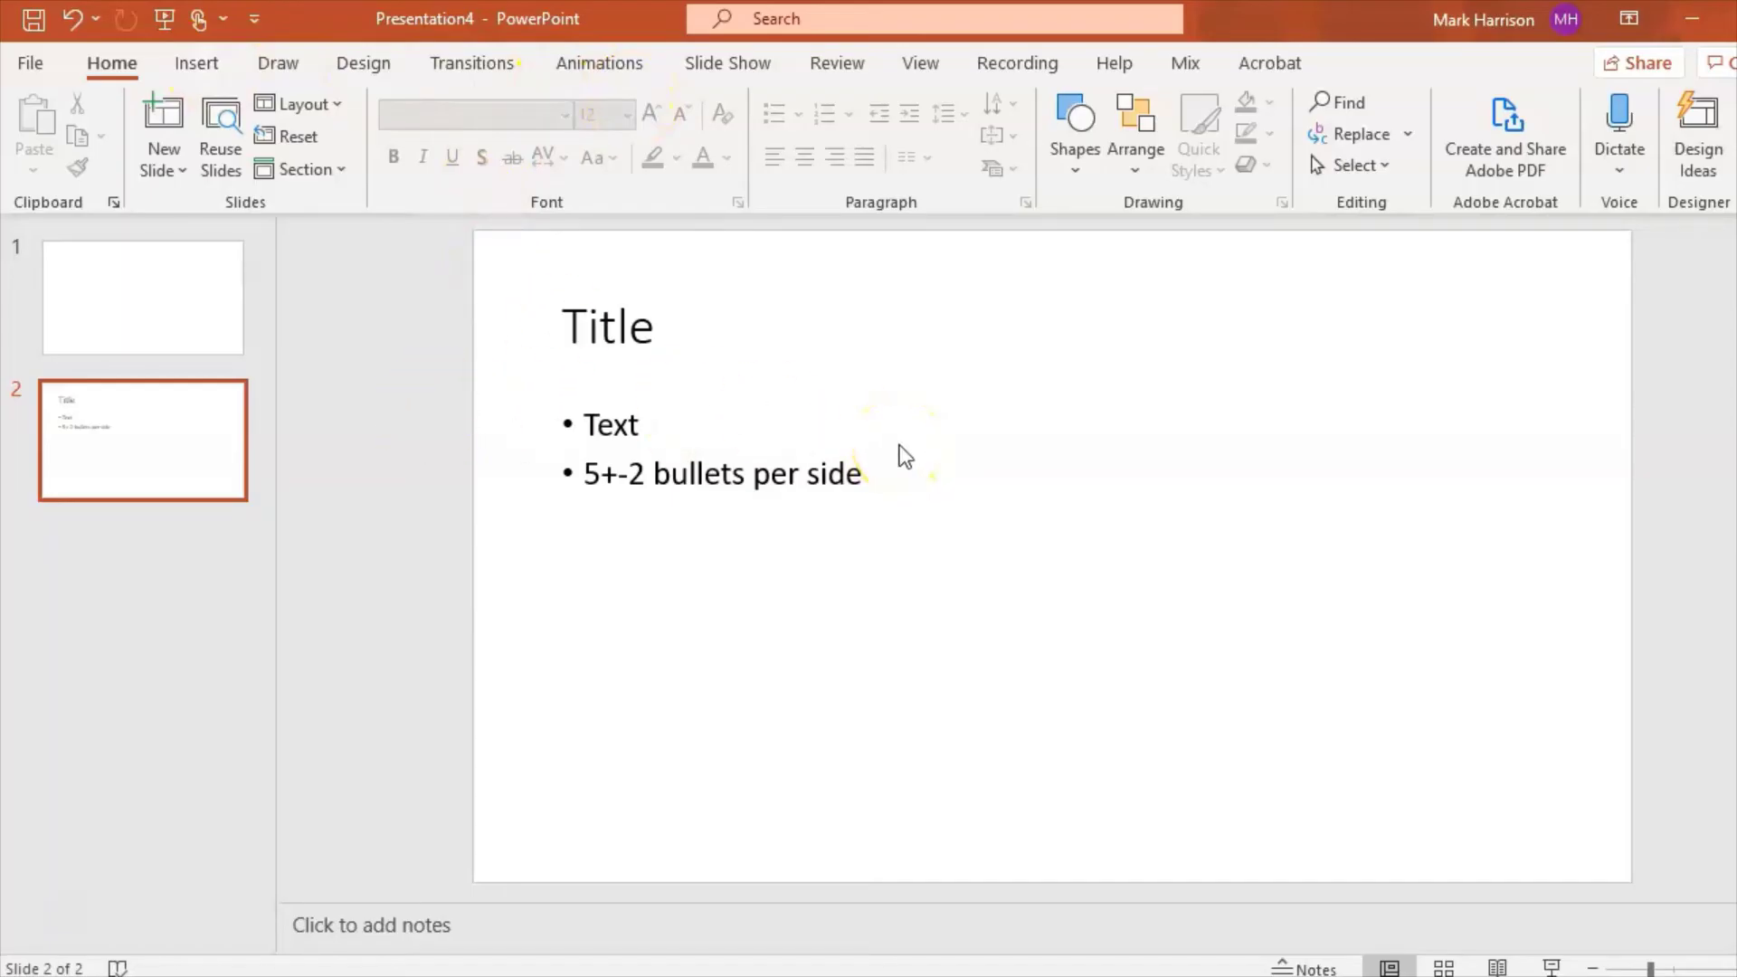
# Insert the chalkboard cartoon picture from the Pictures folder onto slide 2
pyautogui.click(197, 60)
pyautogui.click(270, 159)
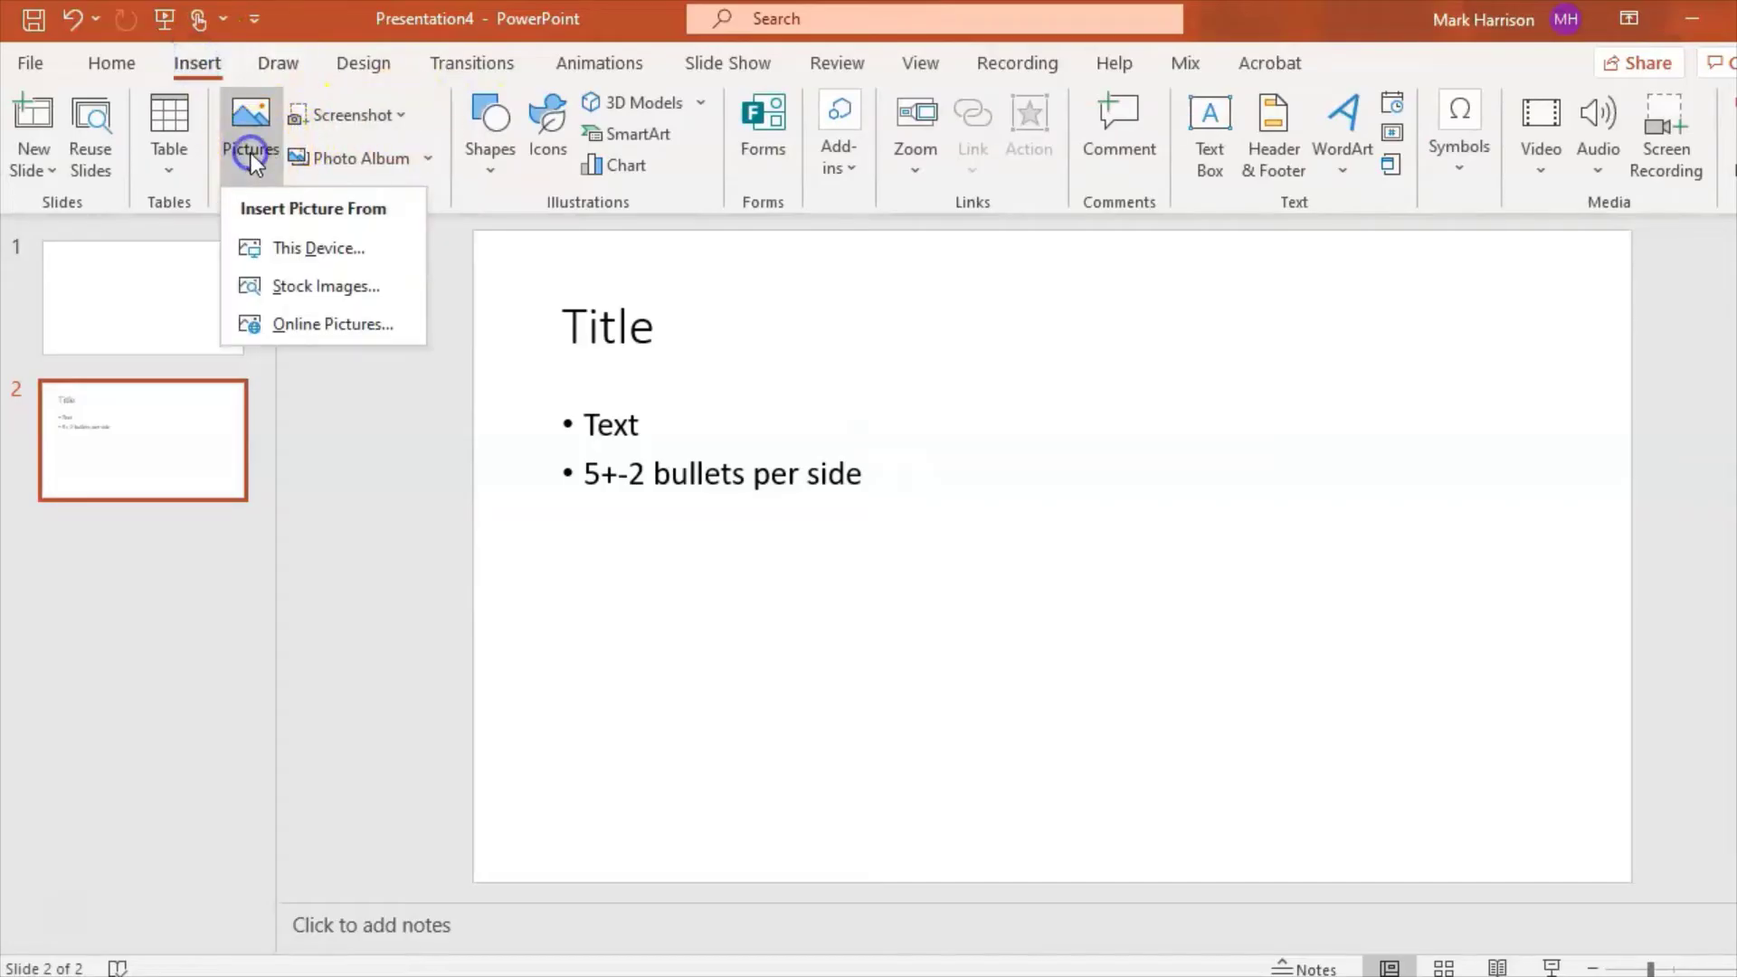
pyautogui.click(300, 243)
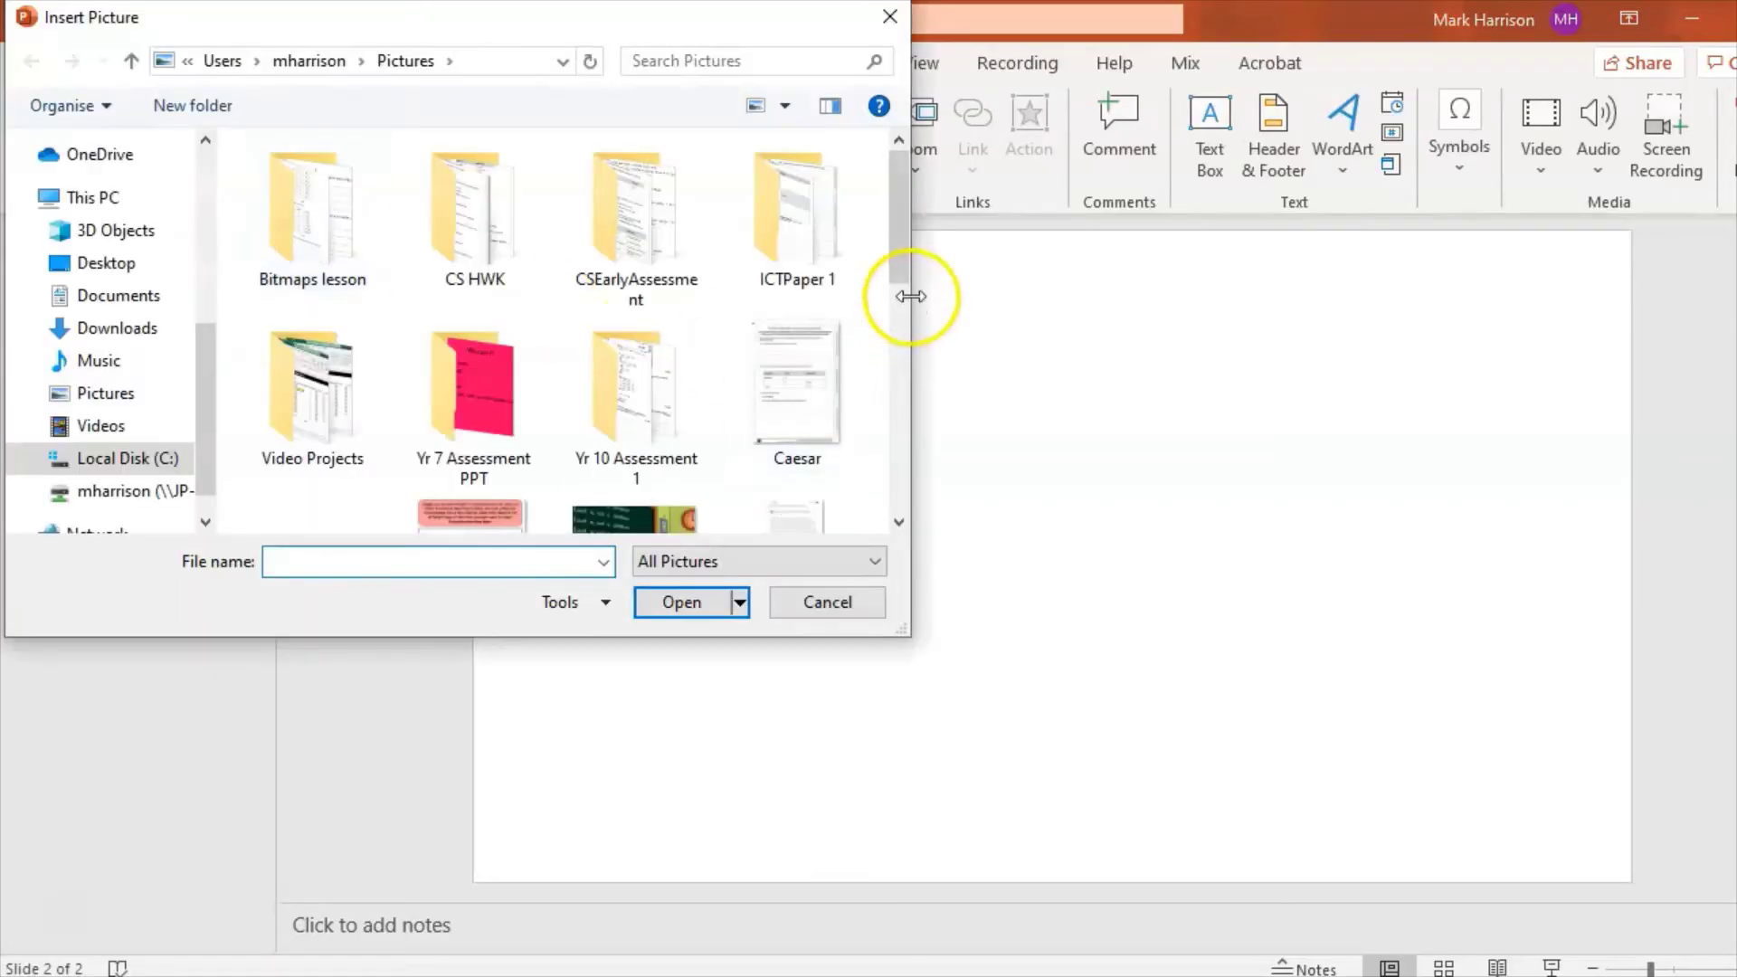
pyautogui.moveTo(899, 235); pyautogui.dragTo(892, 265)
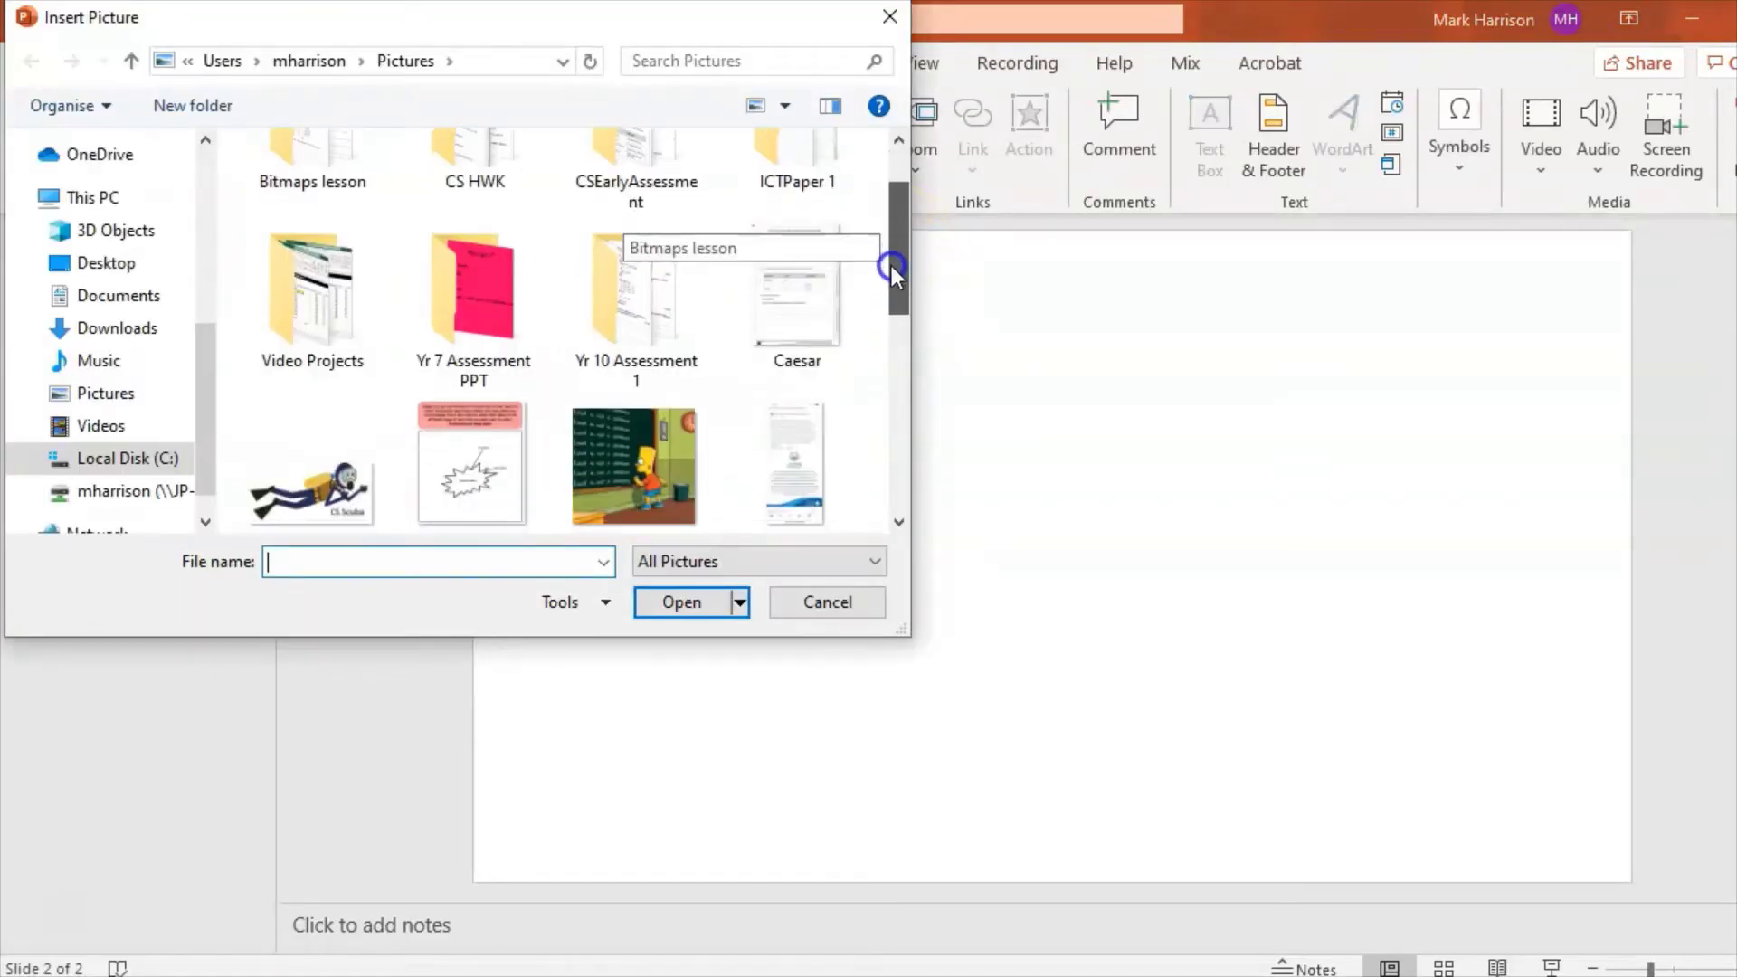
pyautogui.doubleClick(780, 159)
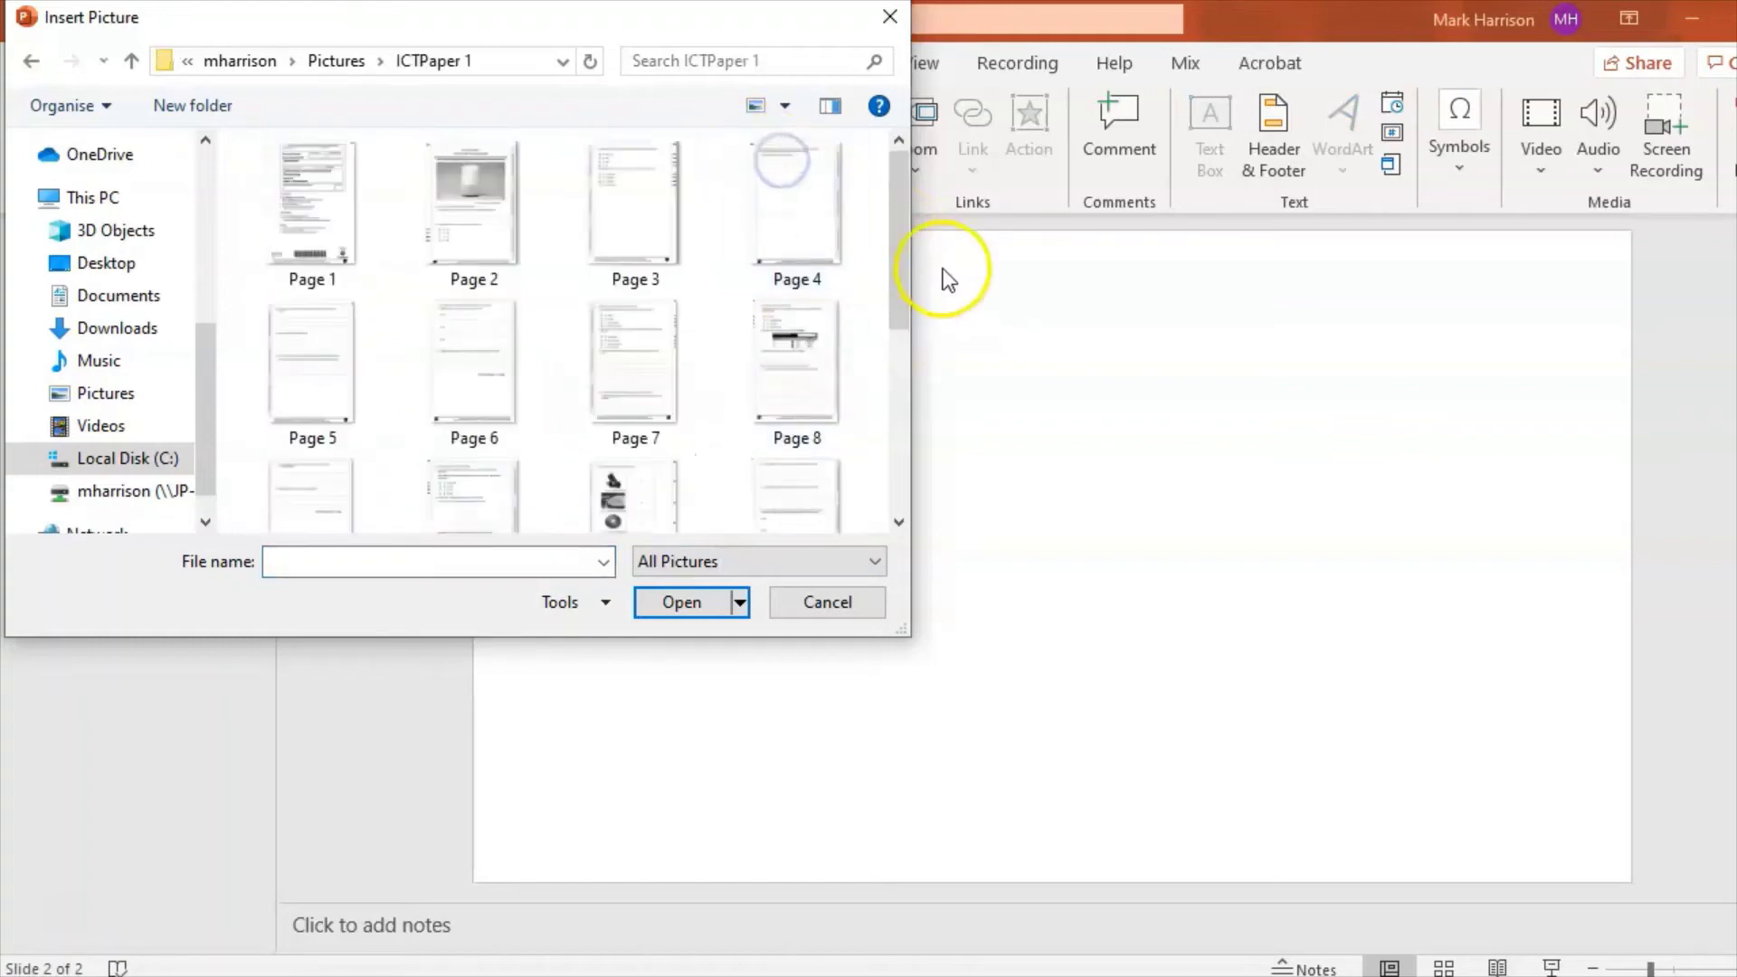
pyautogui.moveTo(905, 242); pyautogui.dragTo(882, 351)
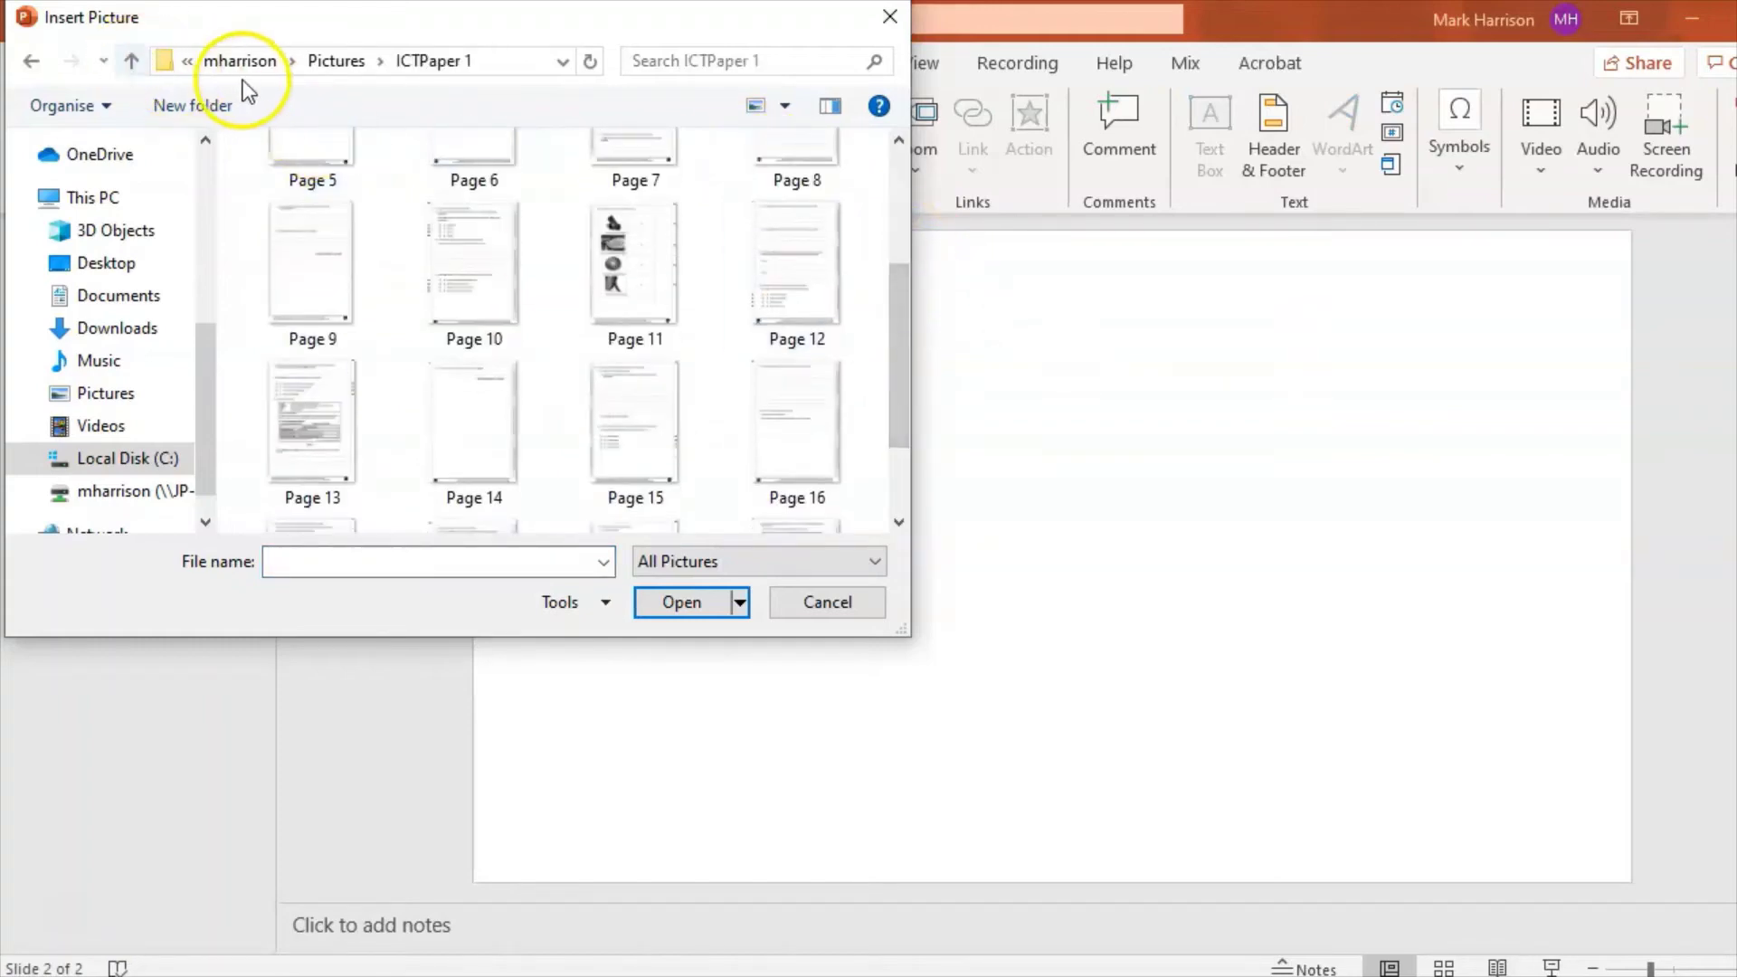
pyautogui.click(348, 60)
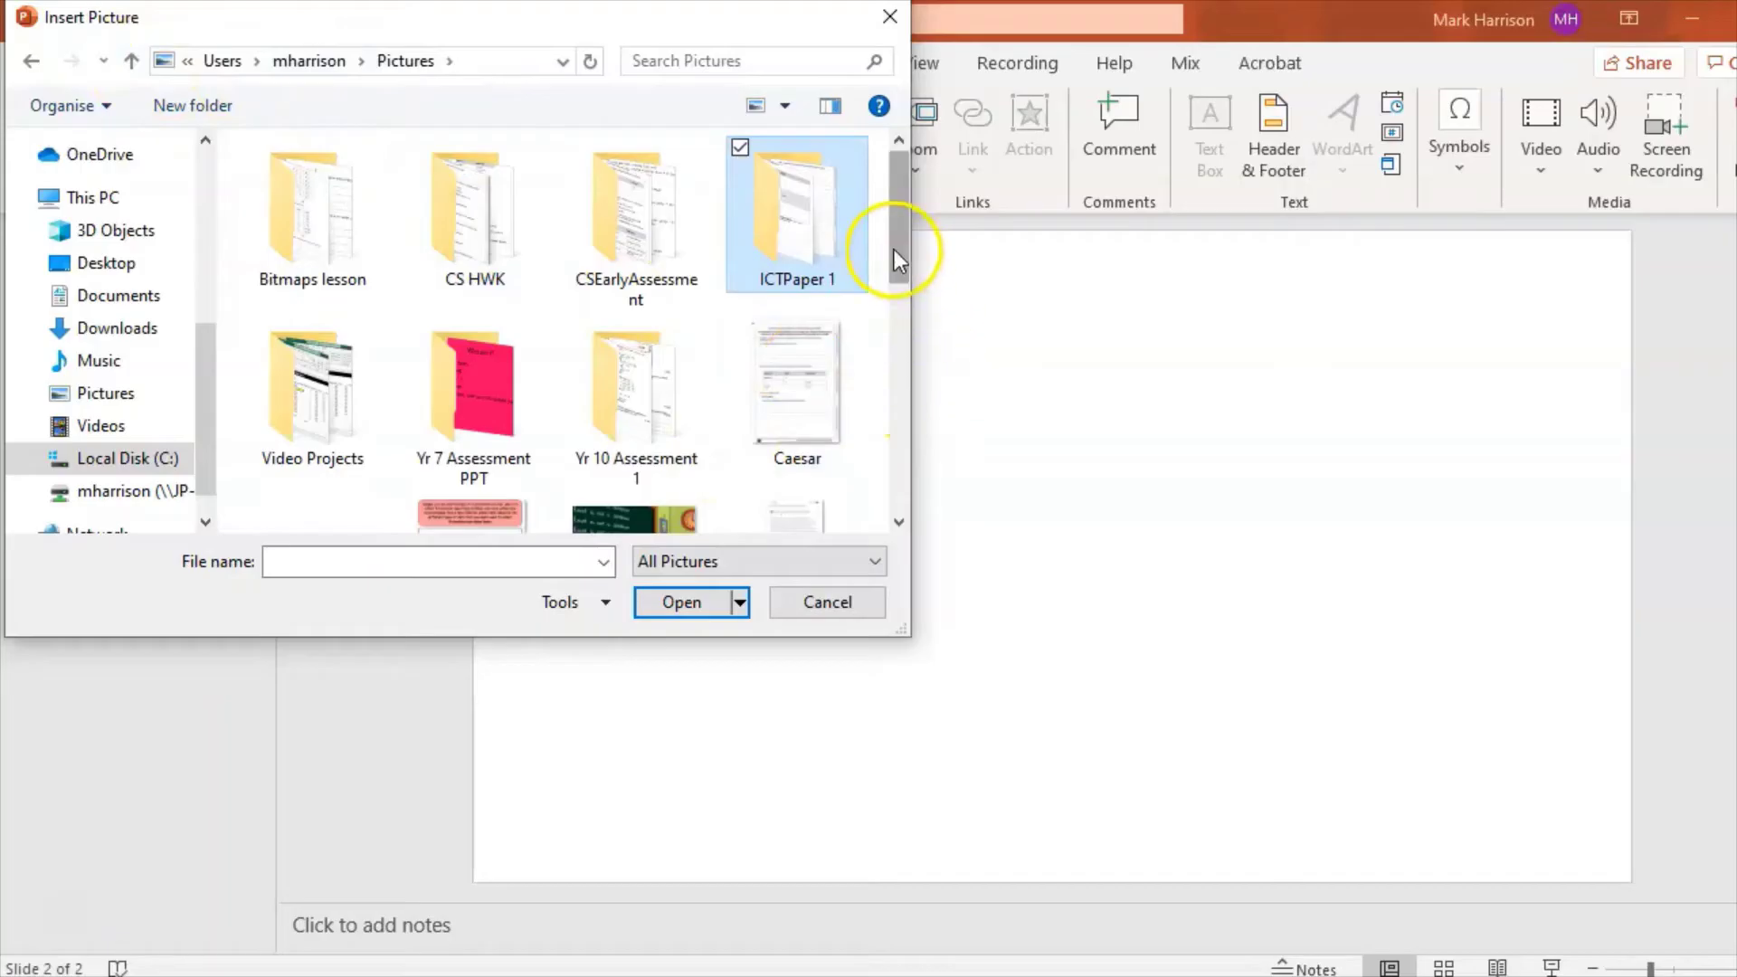
pyautogui.moveTo(894, 253); pyautogui.dragTo(888, 344)
pyautogui.doubleClick(651, 279)
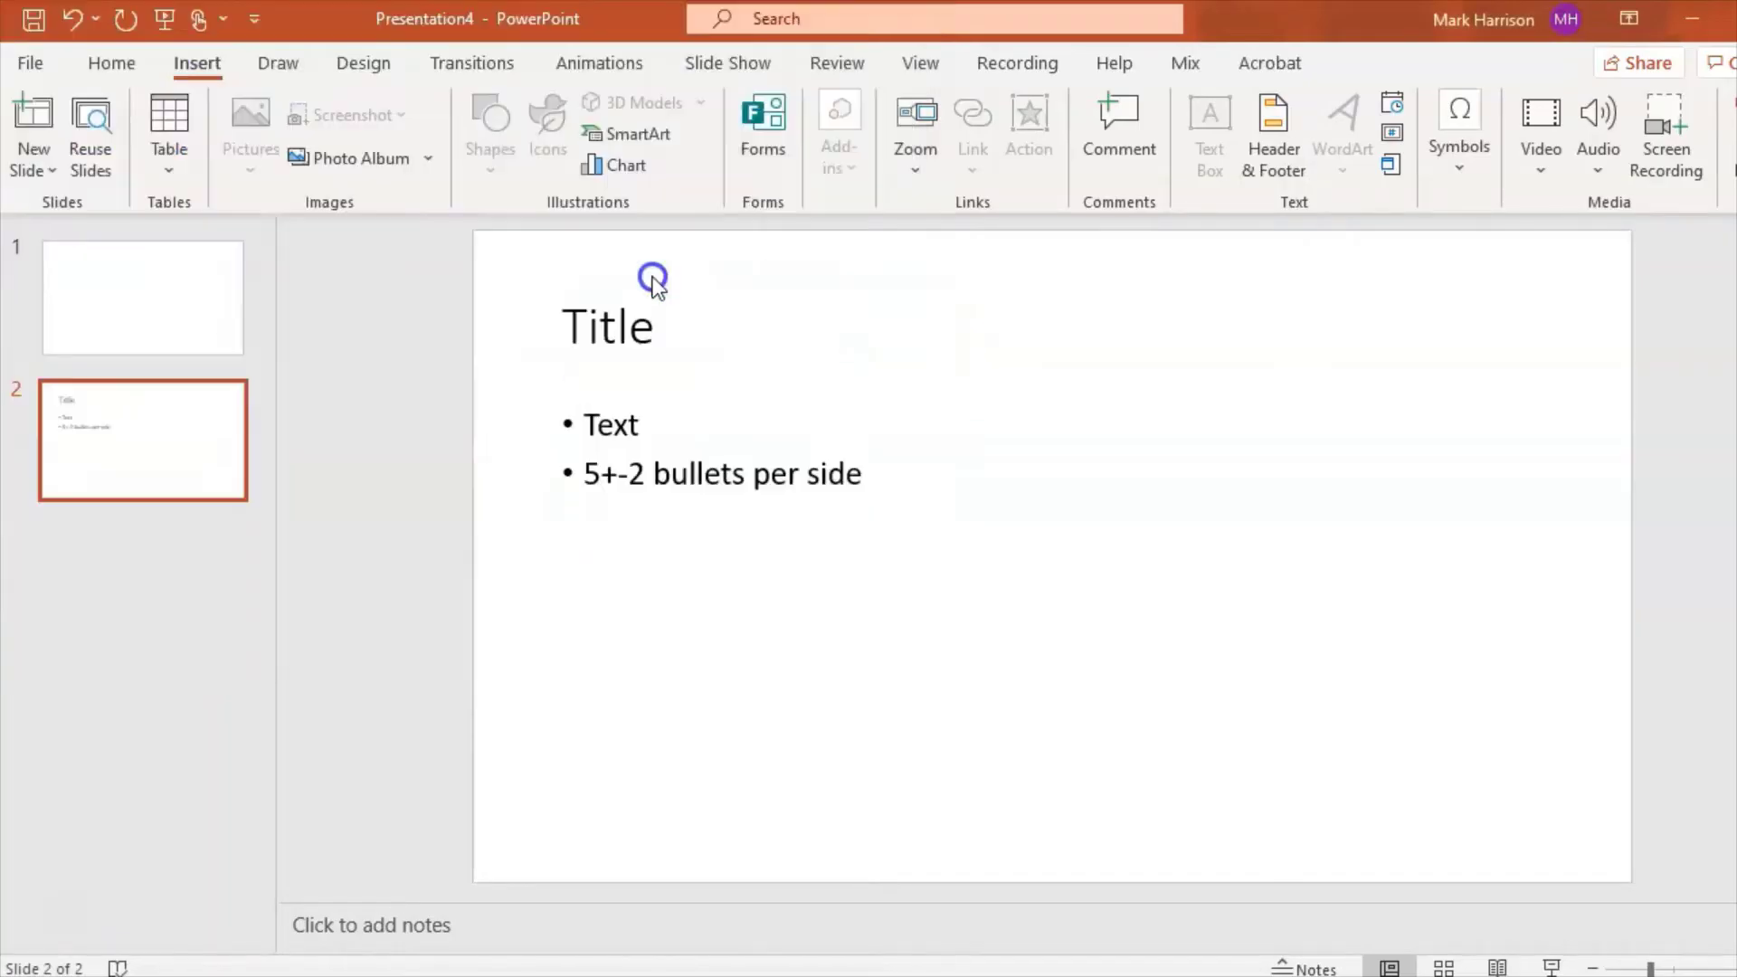
# Move the picture to the lower right, shrink it, and crop away its left and top
pyautogui.moveTo(904, 507); pyautogui.dragTo(1211, 550)
pyautogui.moveTo(1146, 390); pyautogui.dragTo(1245, 482)
pyautogui.click(1650, 171)
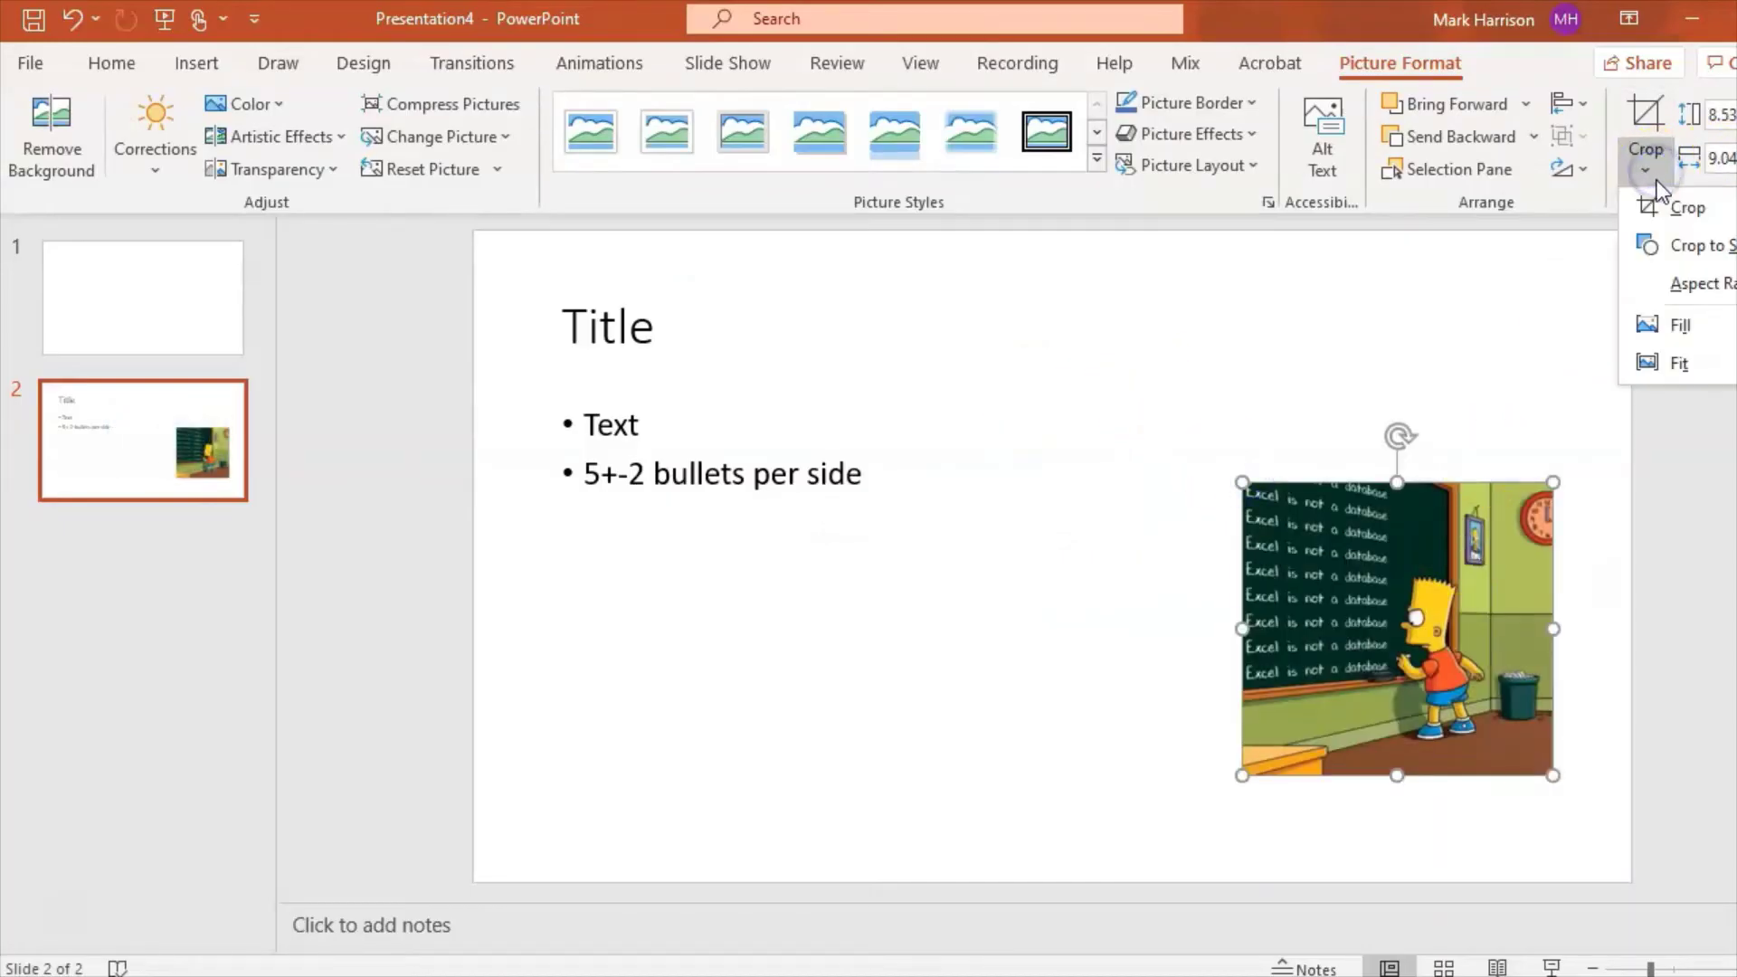
pyautogui.click(1664, 199)
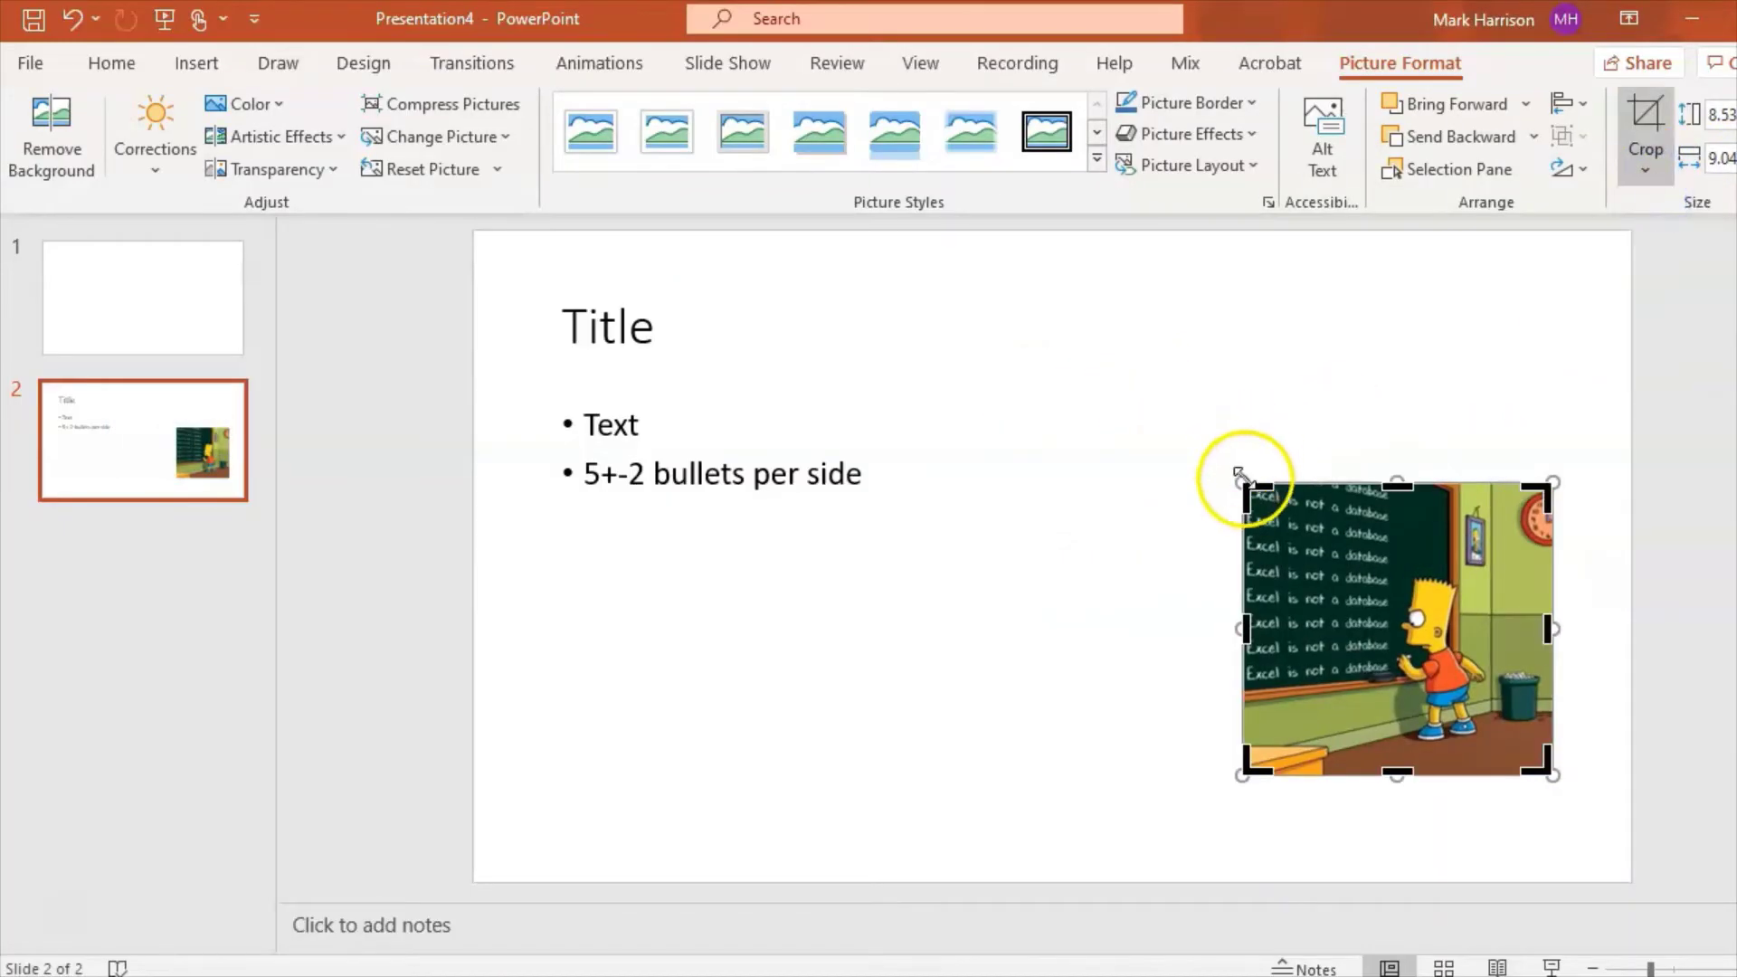
pyautogui.moveTo(1247, 489); pyautogui.dragTo(1346, 561)
pyautogui.click(1574, 833)
pyautogui.click(1495, 691)
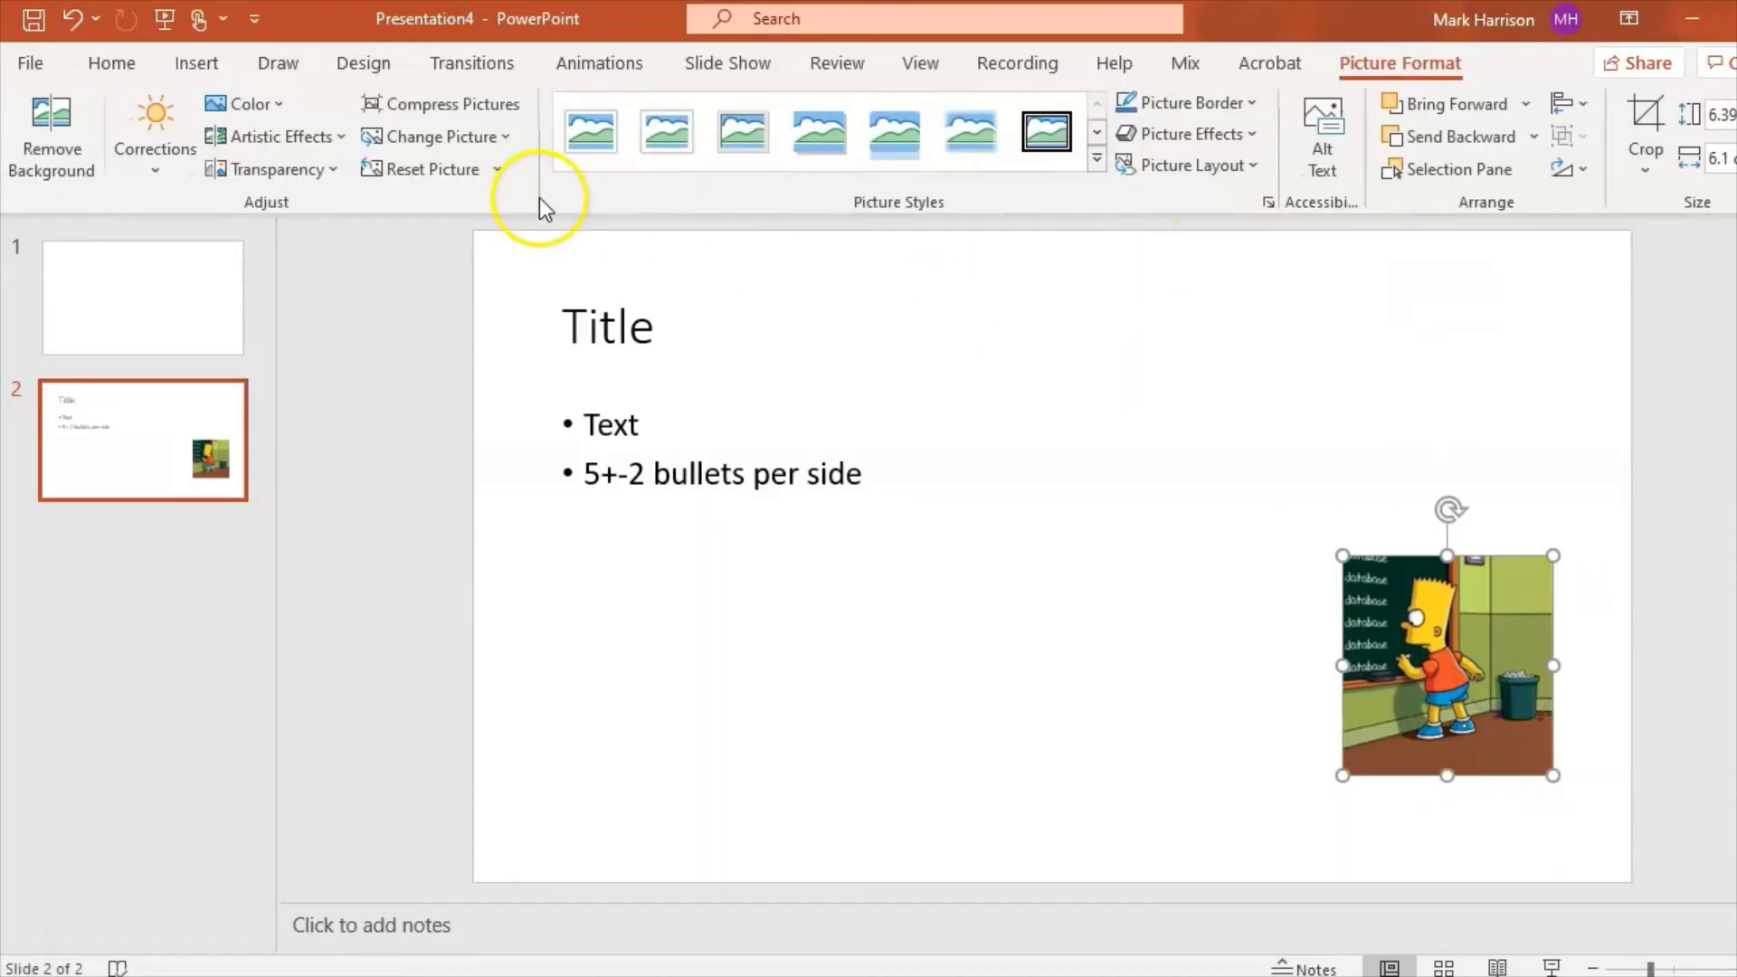
pyautogui.click(317, 136)
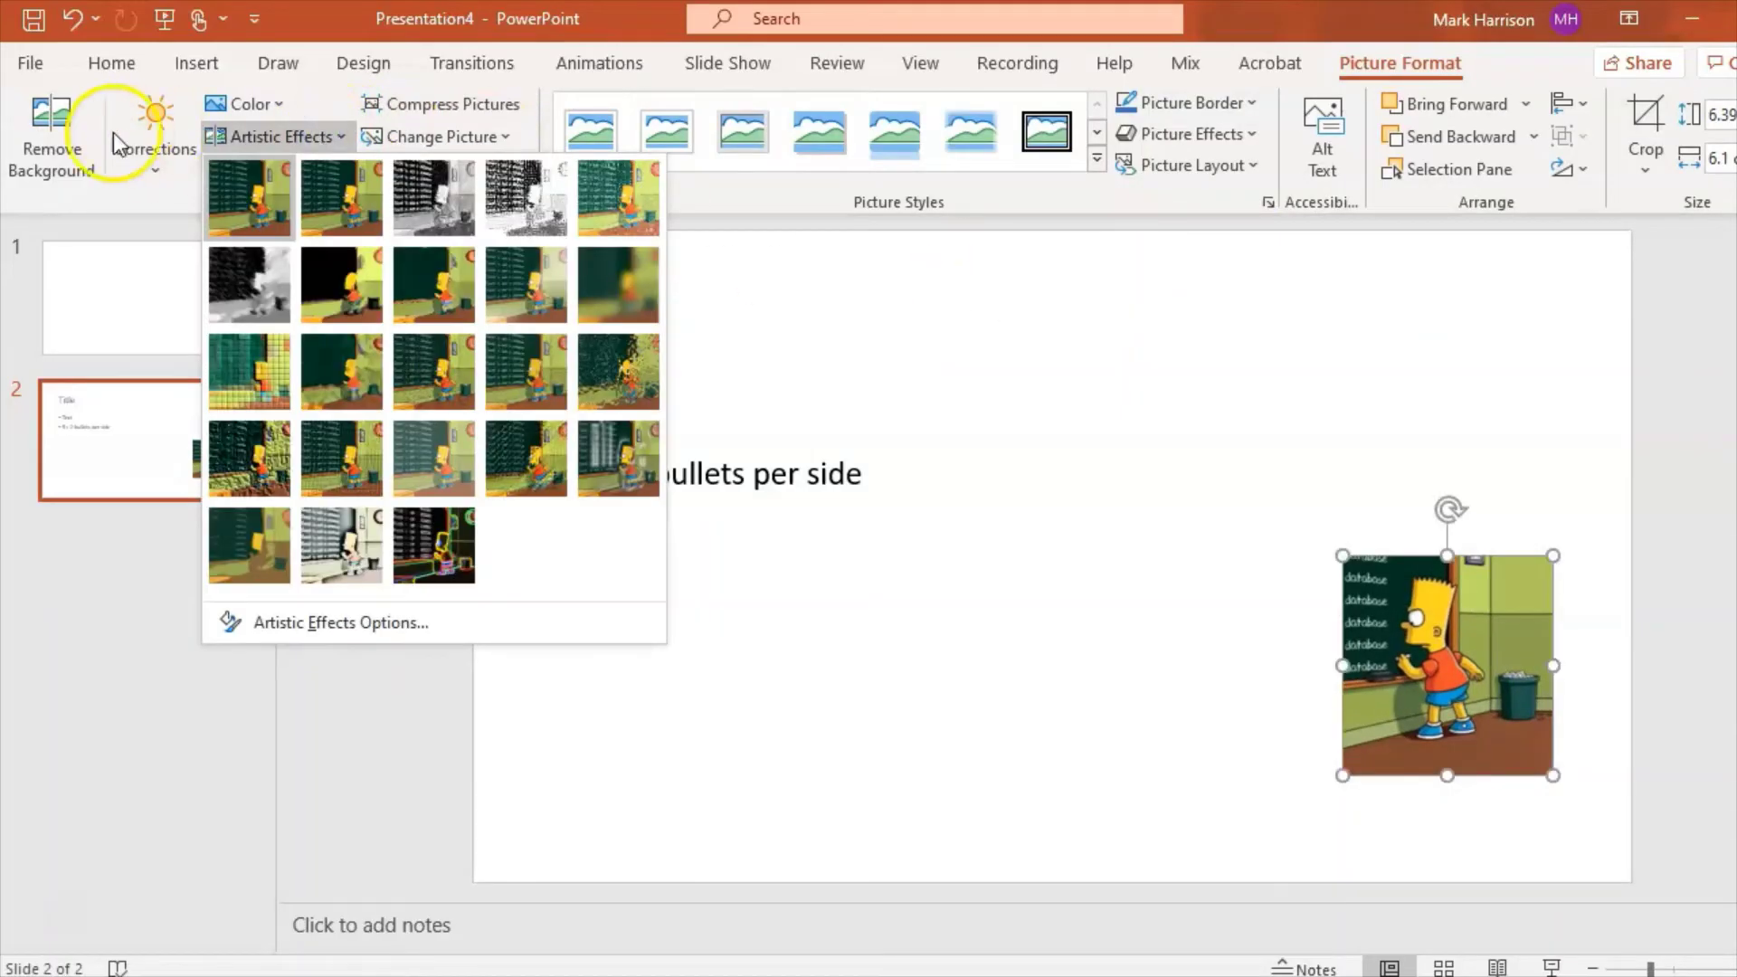
# Remove the cartoon's background, keeping the face and feet and removing the green bag
pyautogui.click(49, 125)
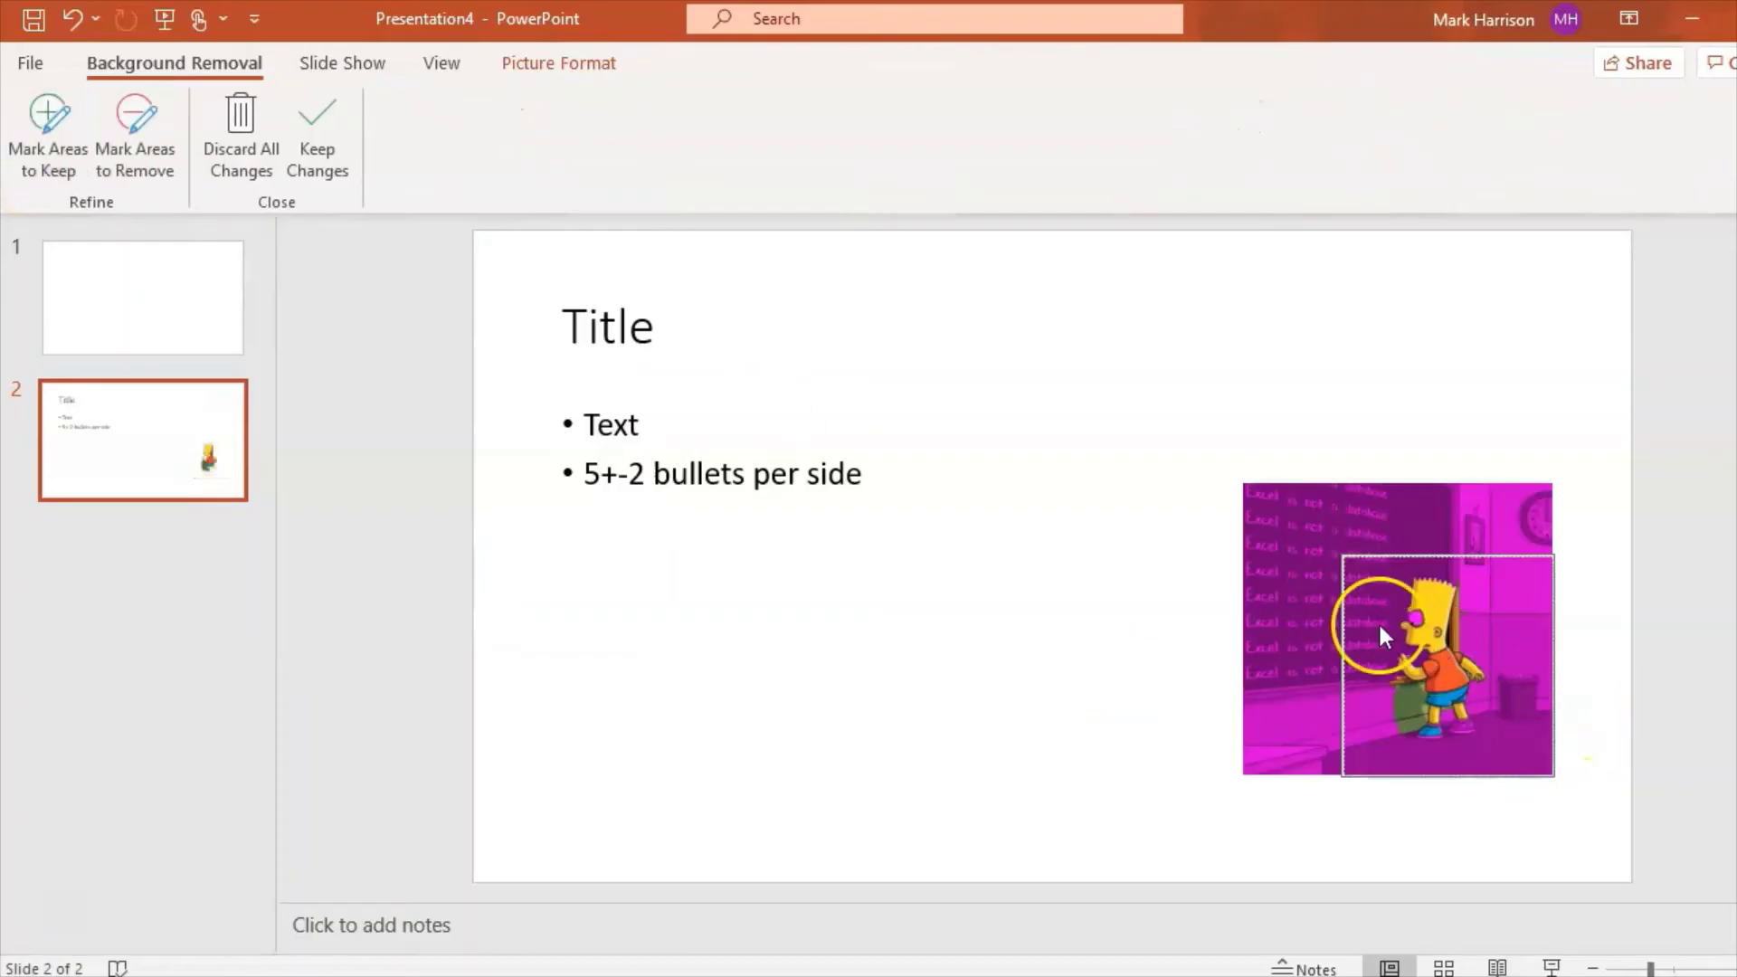
pyautogui.click(62, 150)
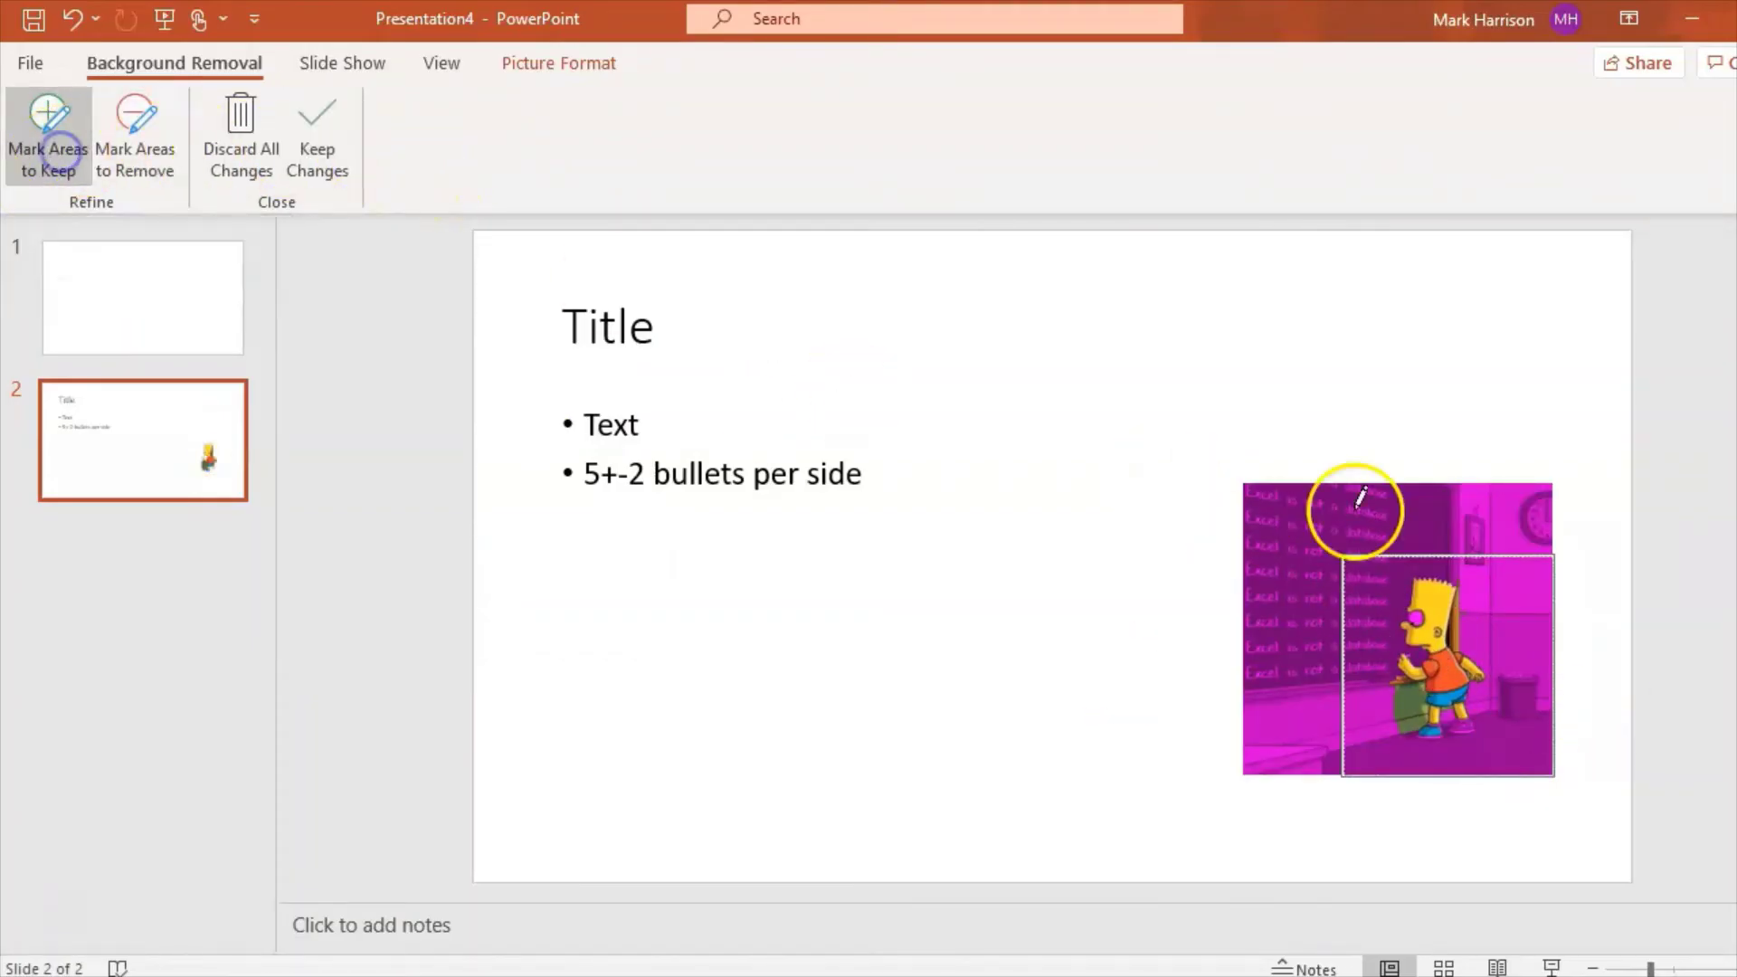
pyautogui.click(1422, 607)
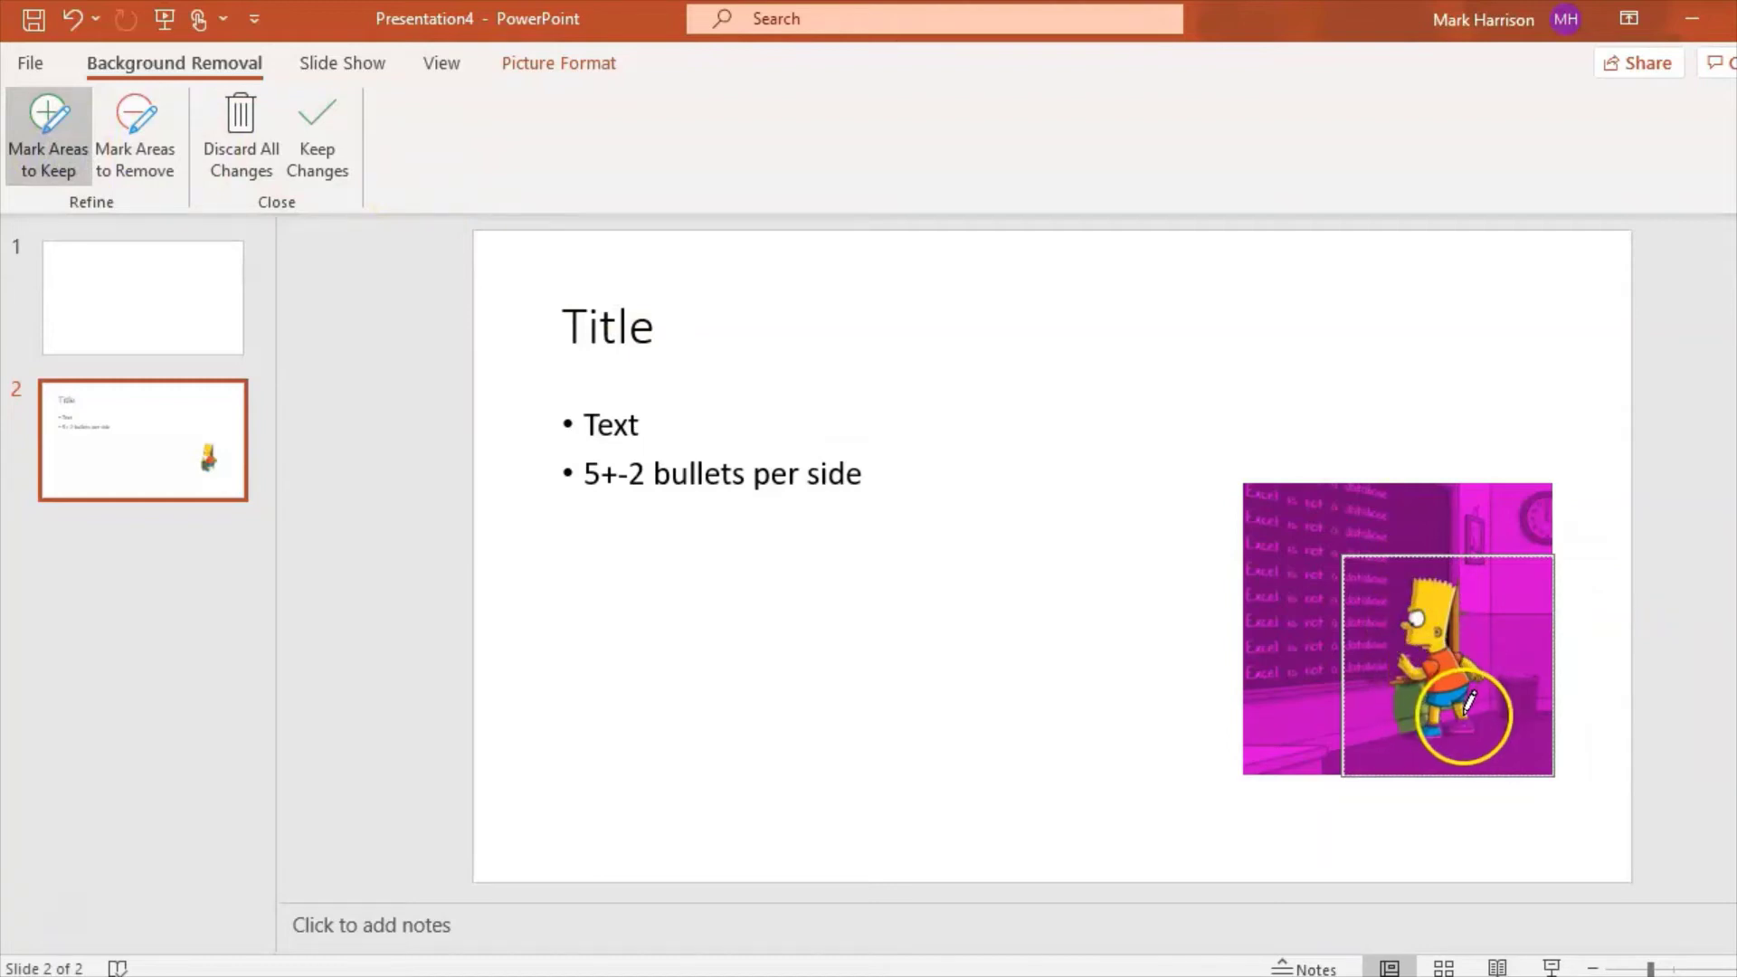
pyautogui.click(1464, 711)
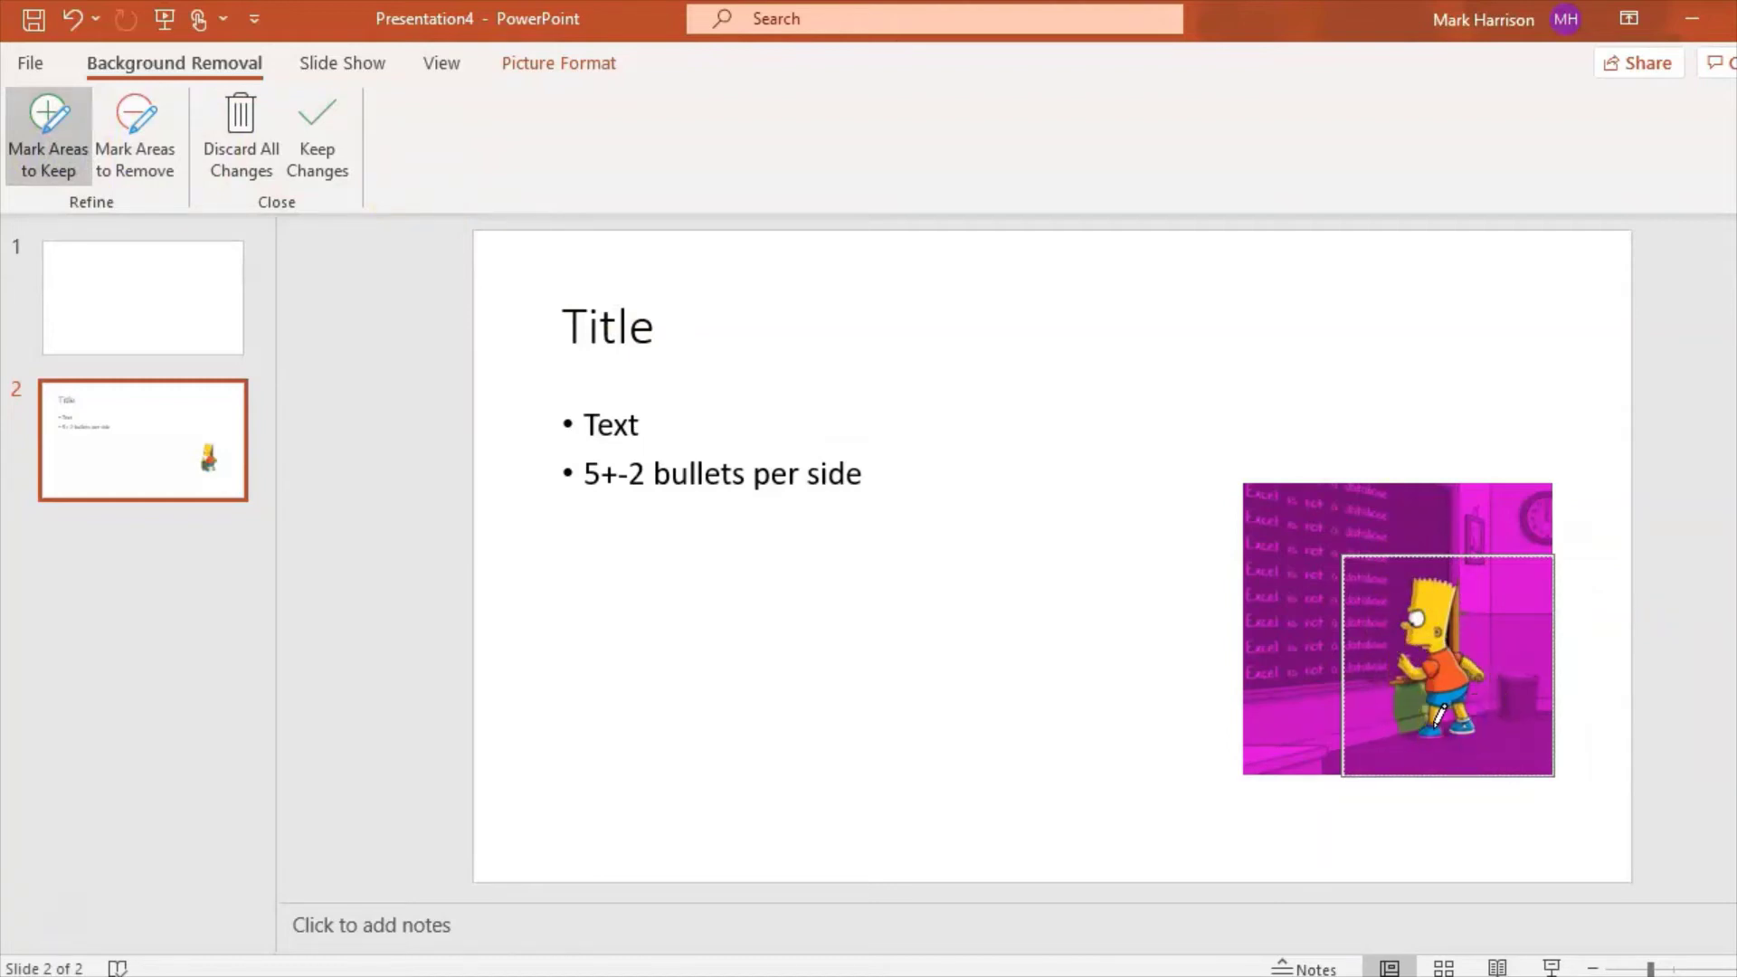
pyautogui.click(134, 149)
pyautogui.click(1405, 693)
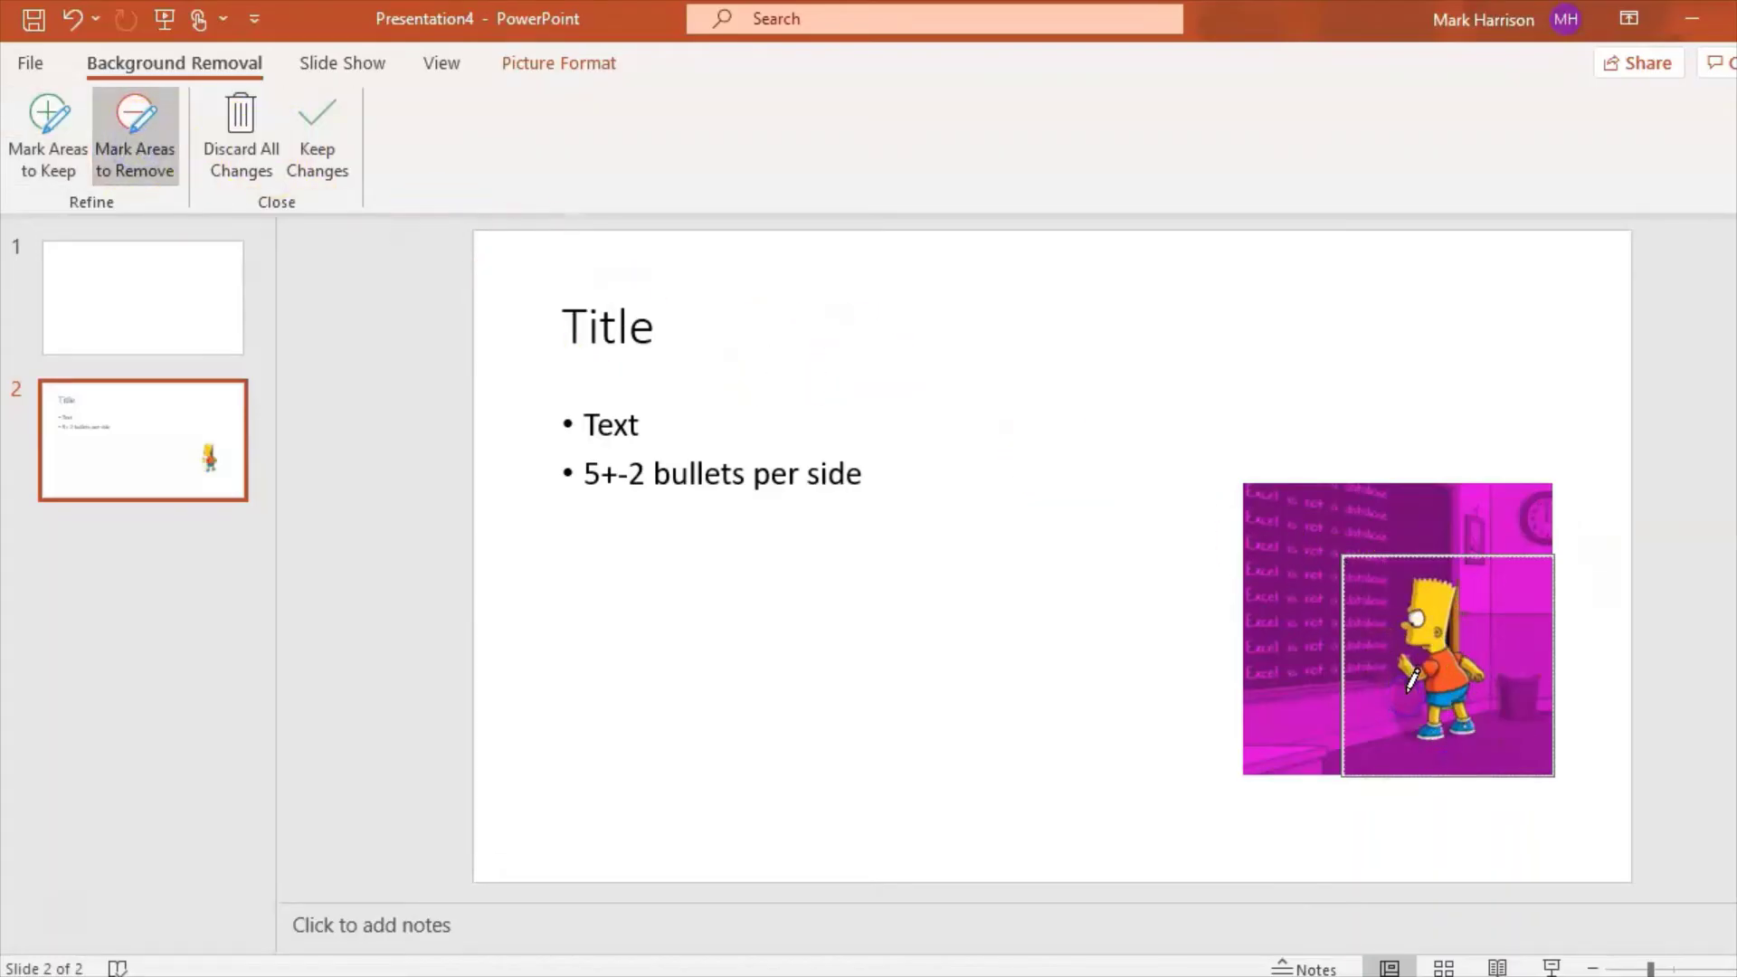
pyautogui.click(1493, 691)
pyautogui.click(340, 135)
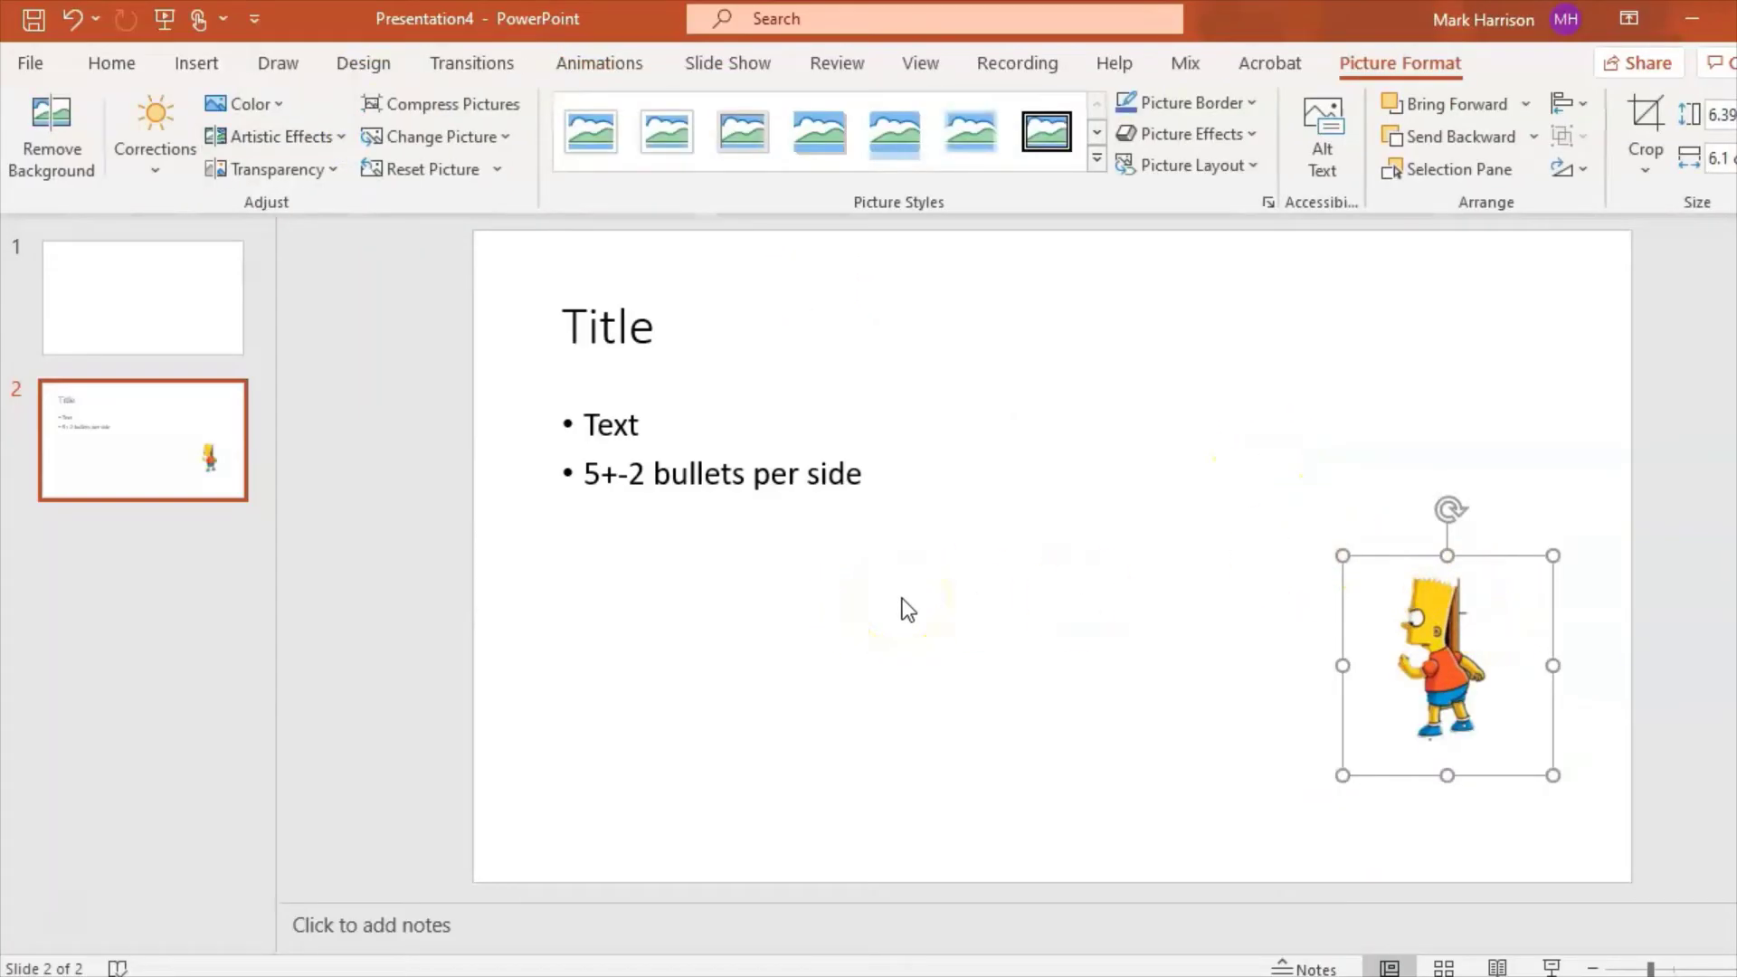
# Draw a Go Forward action button at slide 1's bottom right, linked to the next slide
pyautogui.click(903, 600)
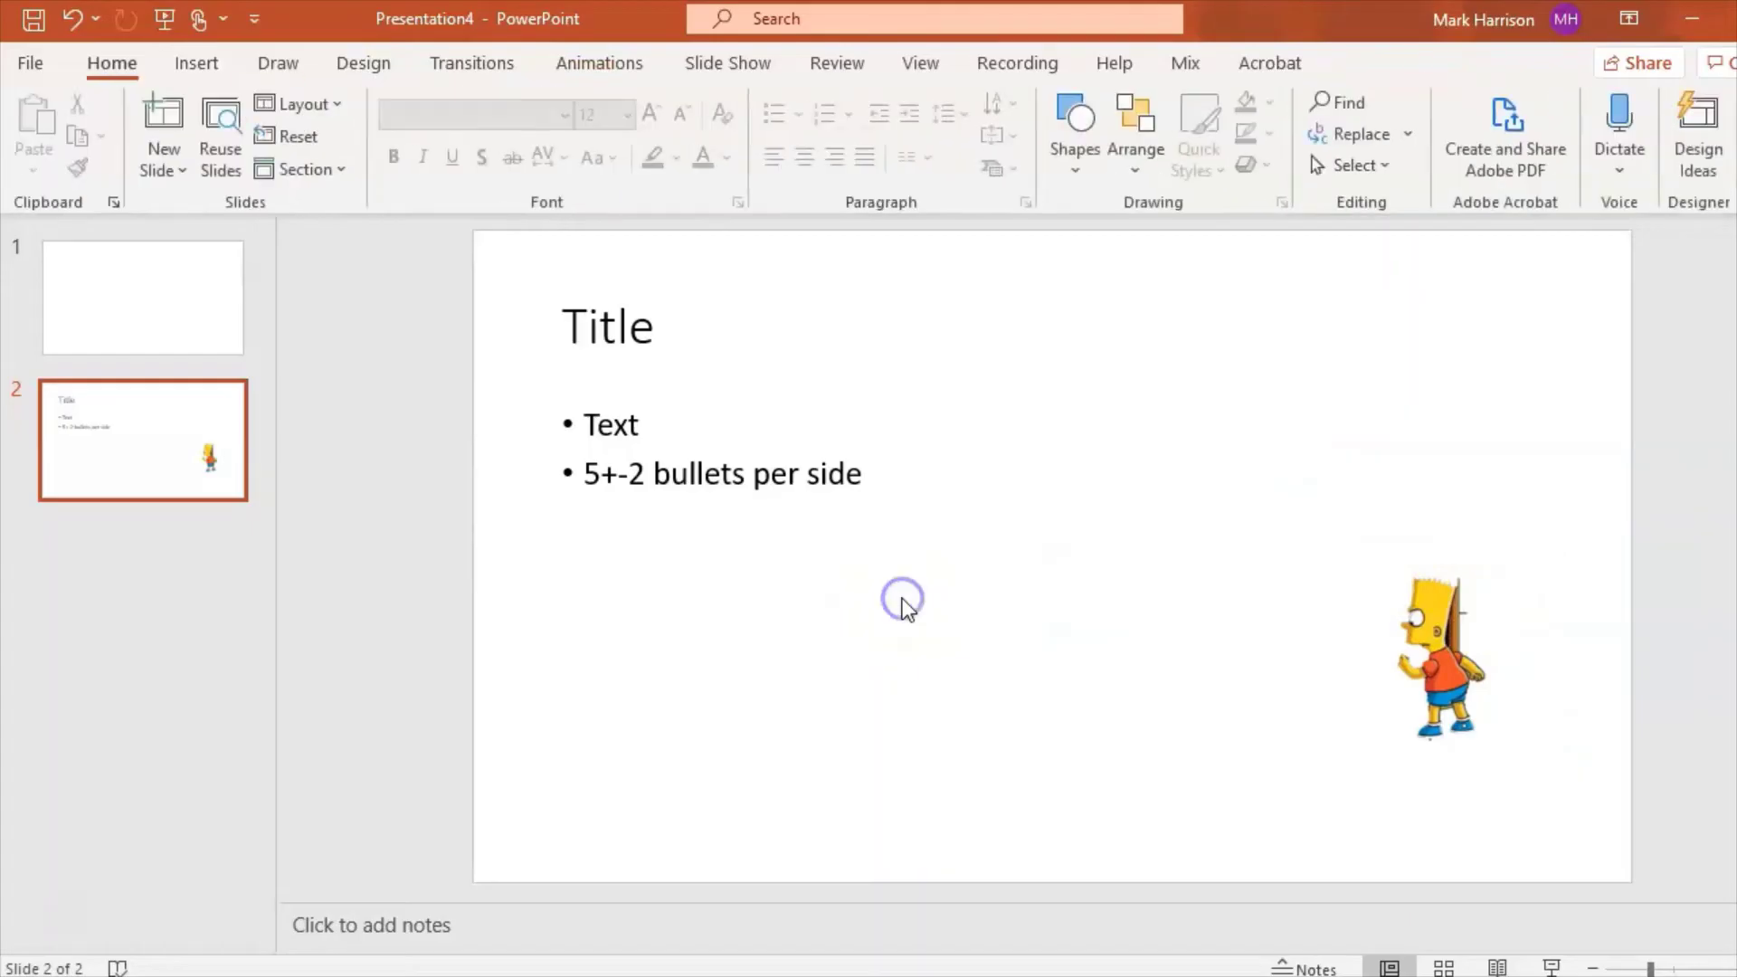
pyautogui.click(152, 332)
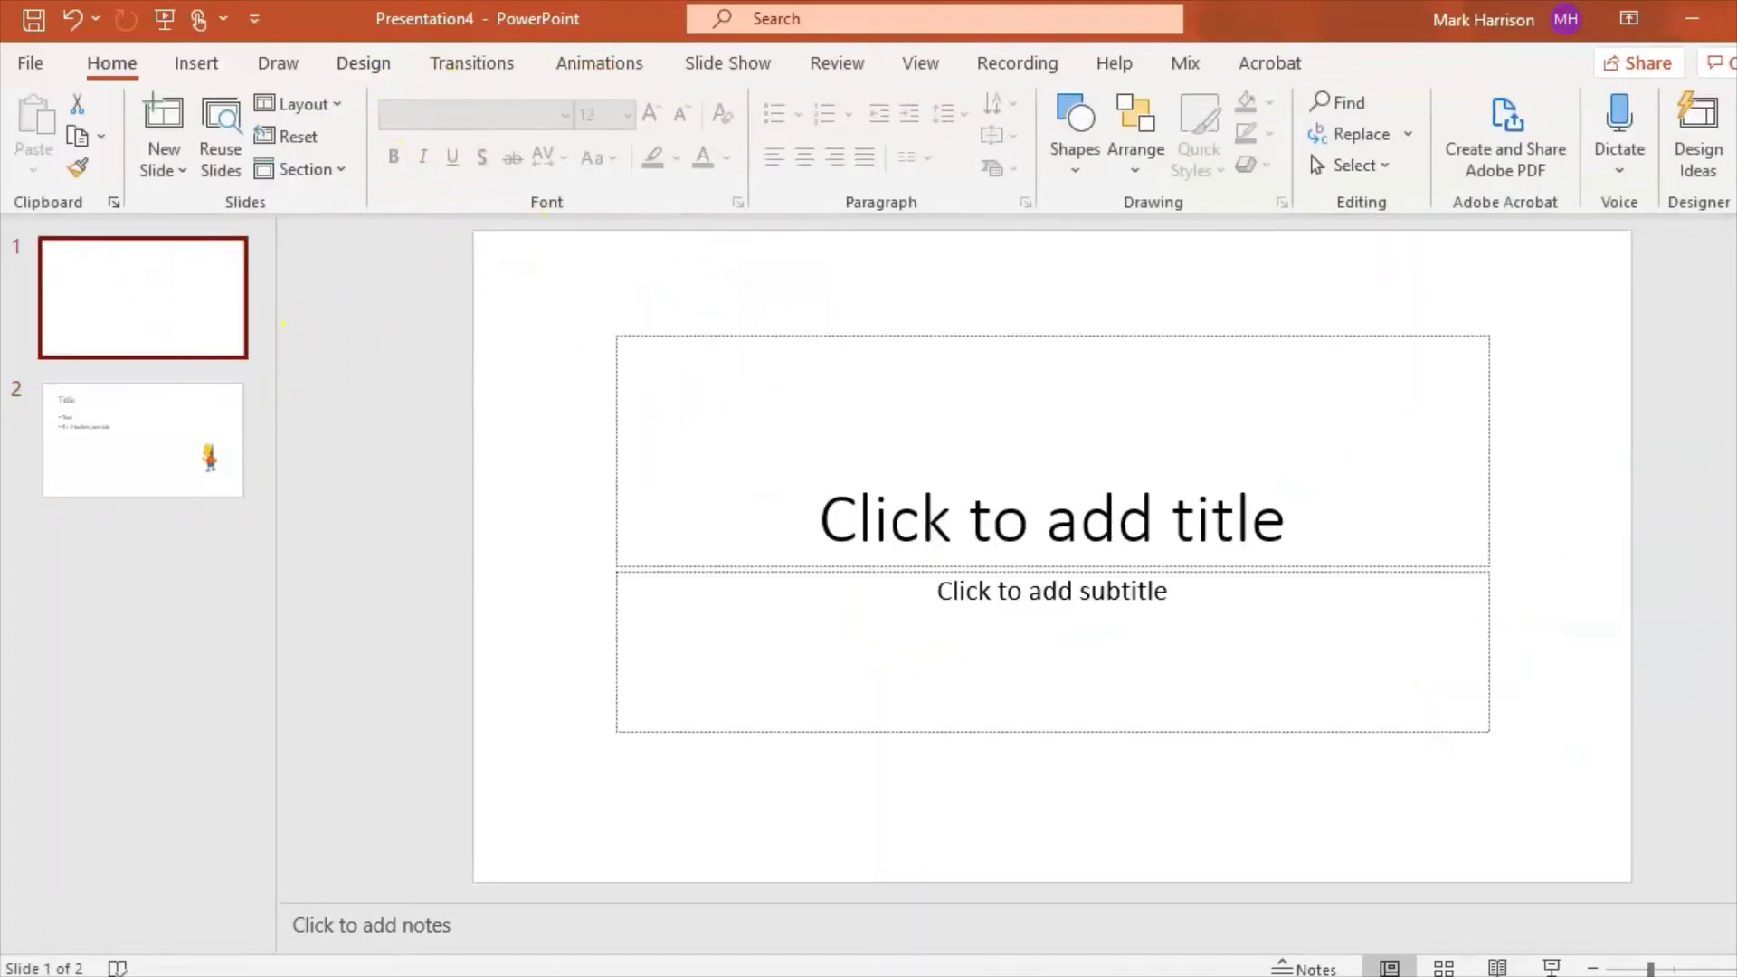
pyautogui.click(201, 64)
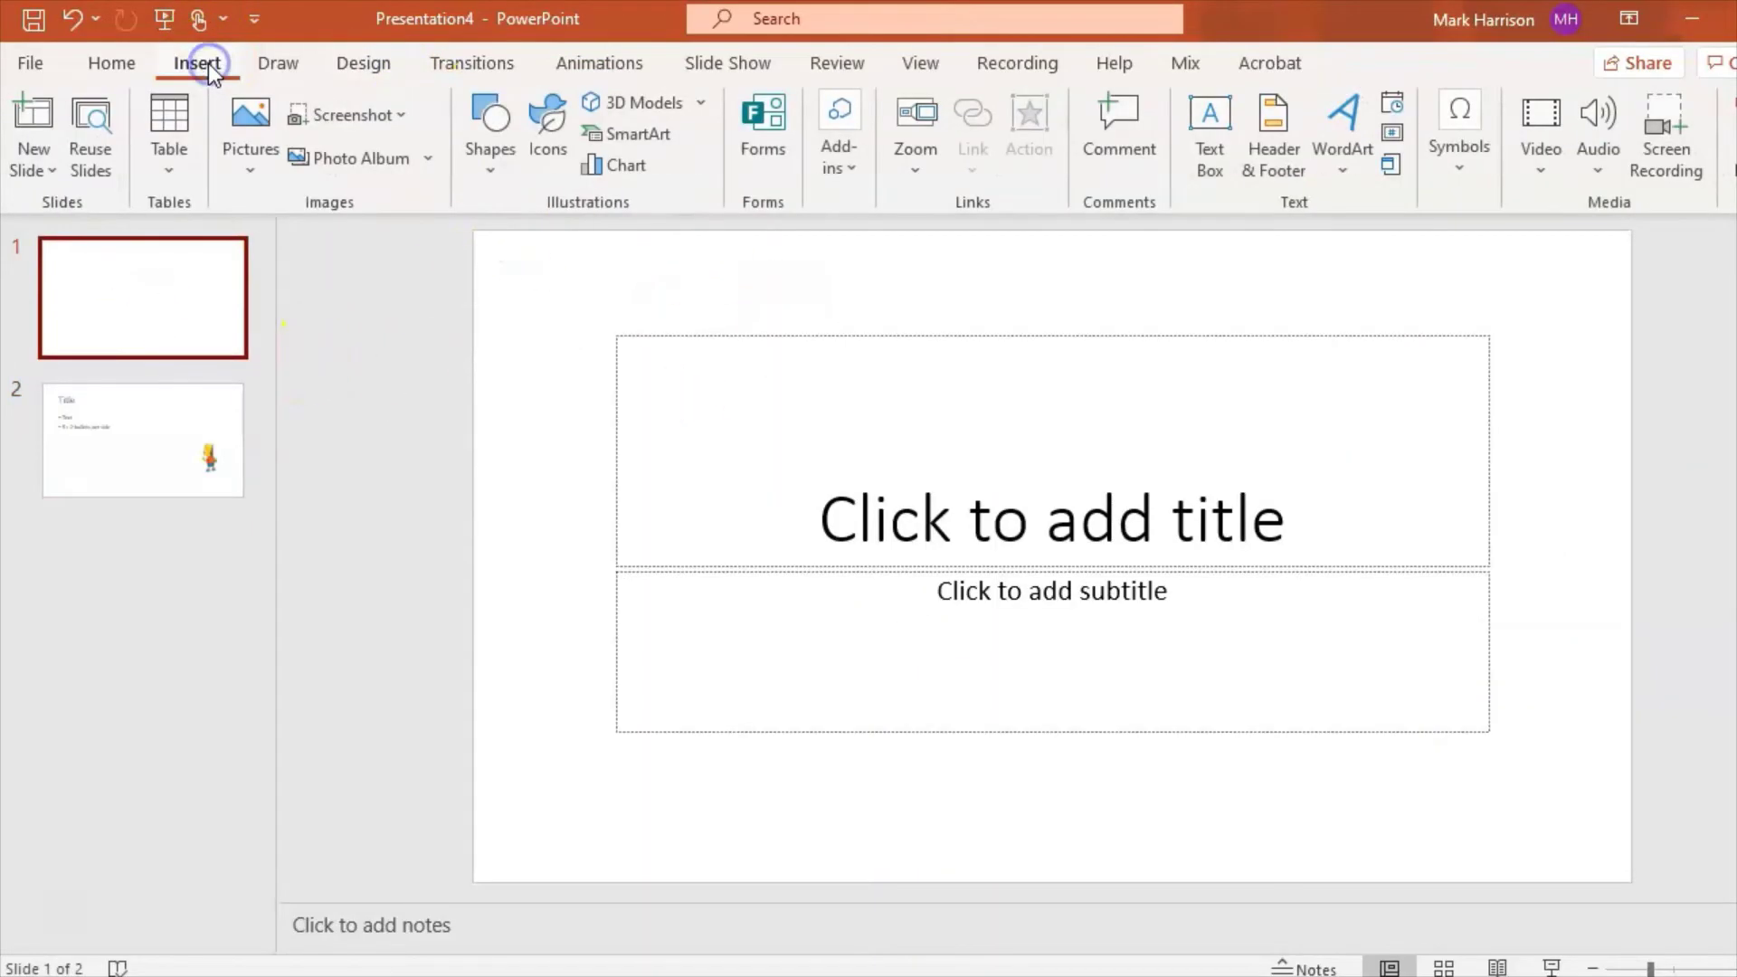
pyautogui.click(497, 163)
pyautogui.moveTo(808, 570); pyautogui.dragTo(791, 845)
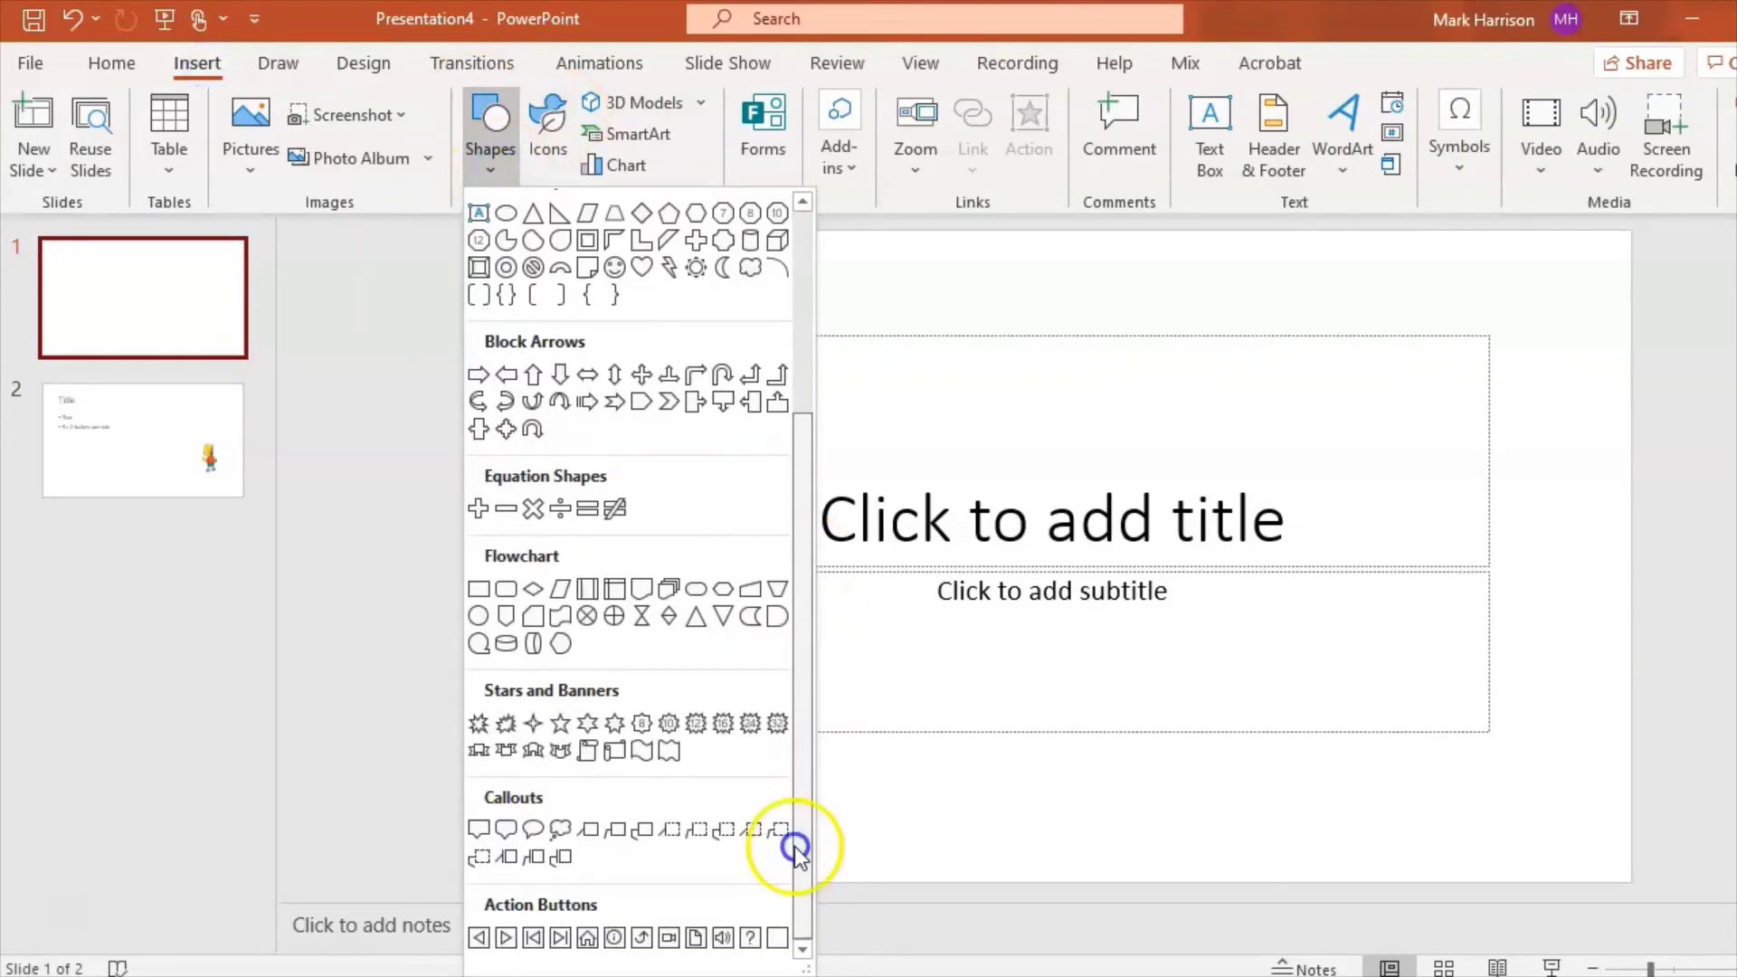
pyautogui.click(482, 939)
pyautogui.moveTo(1481, 775); pyautogui.dragTo(1557, 845)
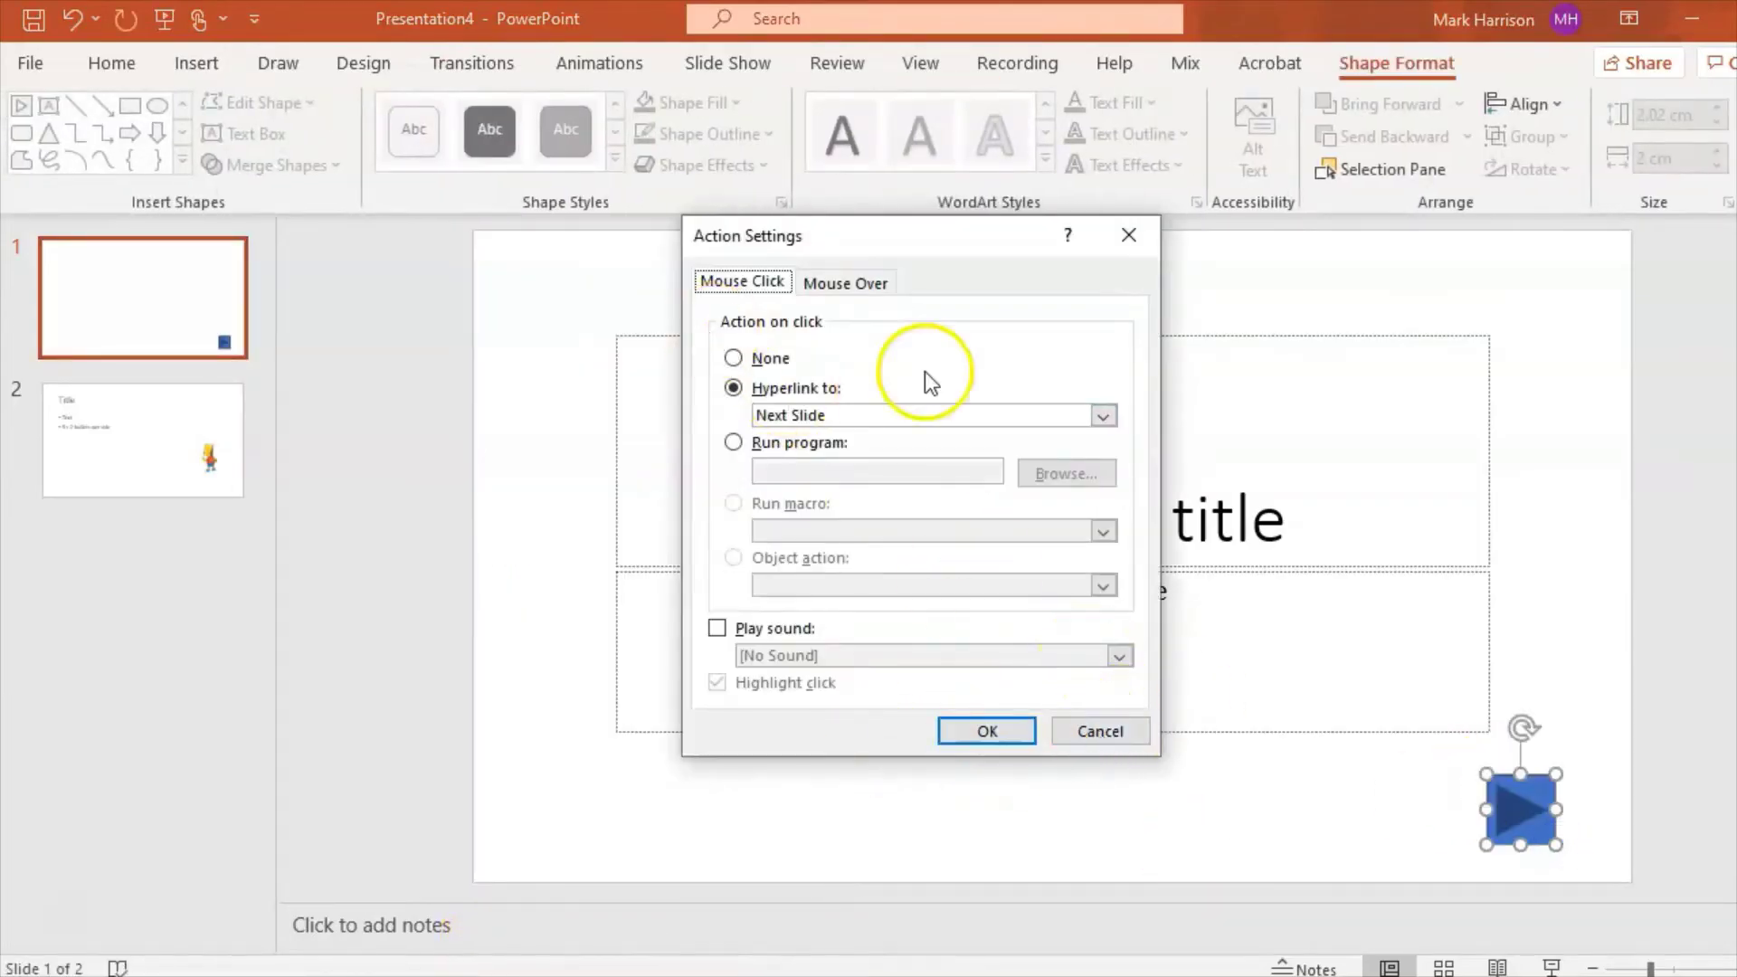
pyautogui.click(995, 740)
pyautogui.click(195, 62)
# Draw a Go Back action button left of the forward arrow, linked to the previous slide
pyautogui.click(248, 164)
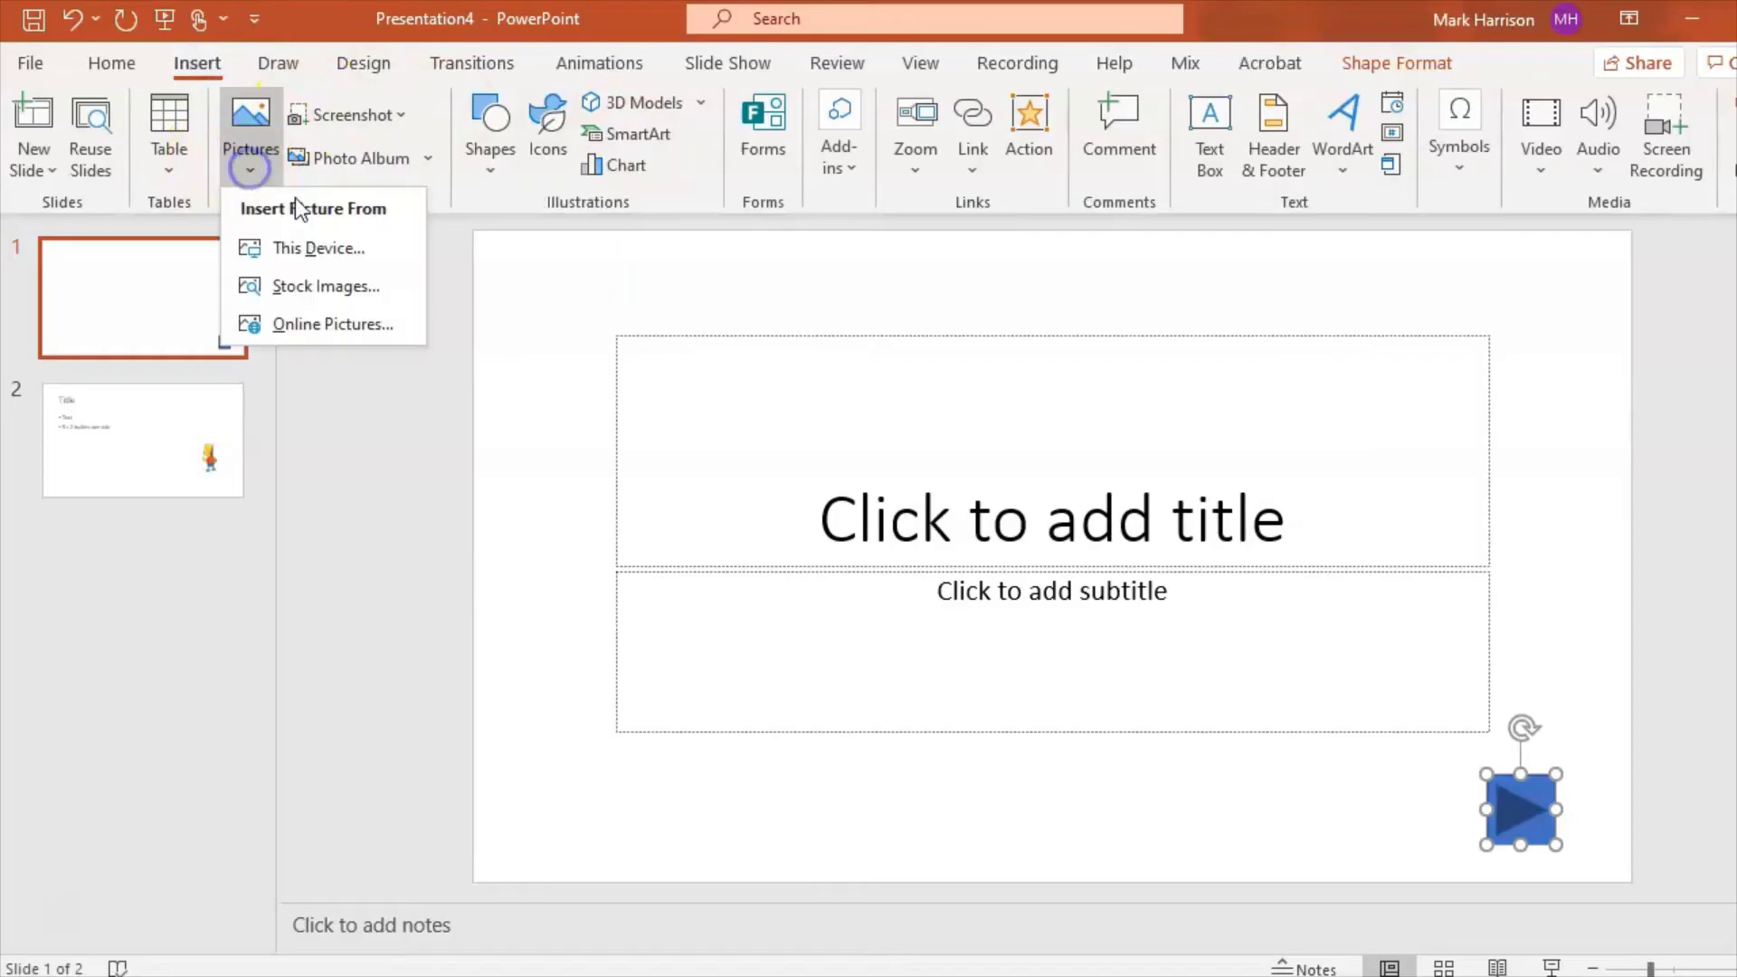
pyautogui.click(496, 136)
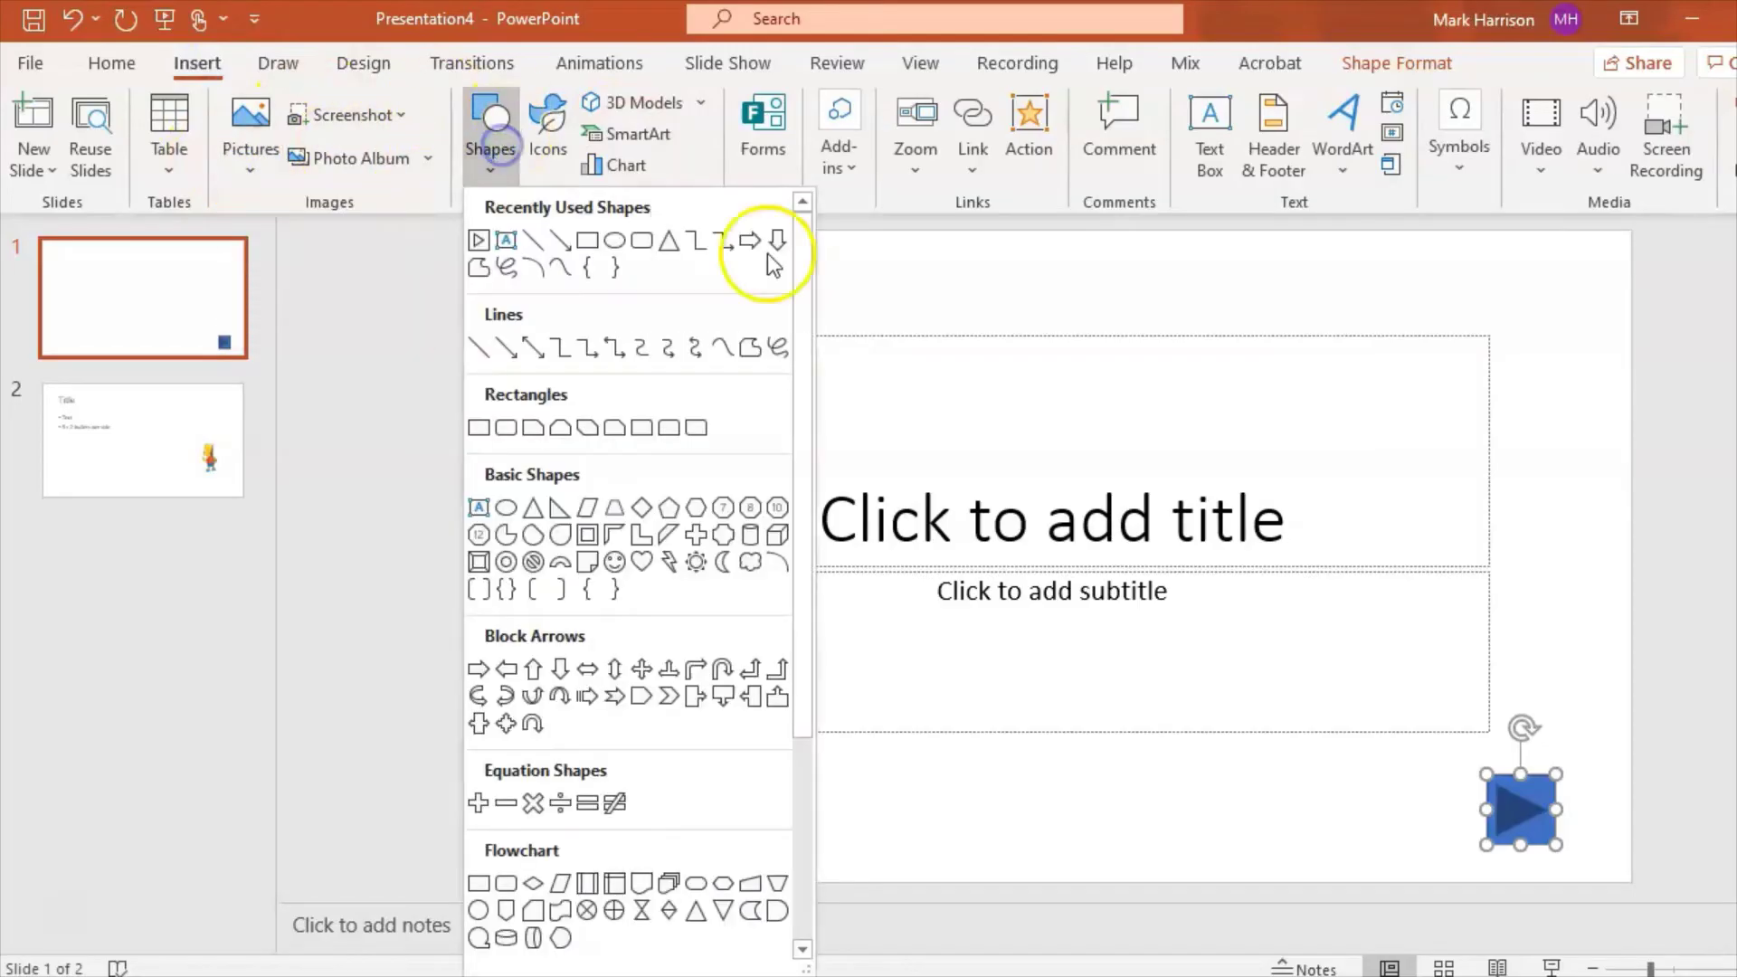
pyautogui.moveTo(802, 302); pyautogui.dragTo(868, 615)
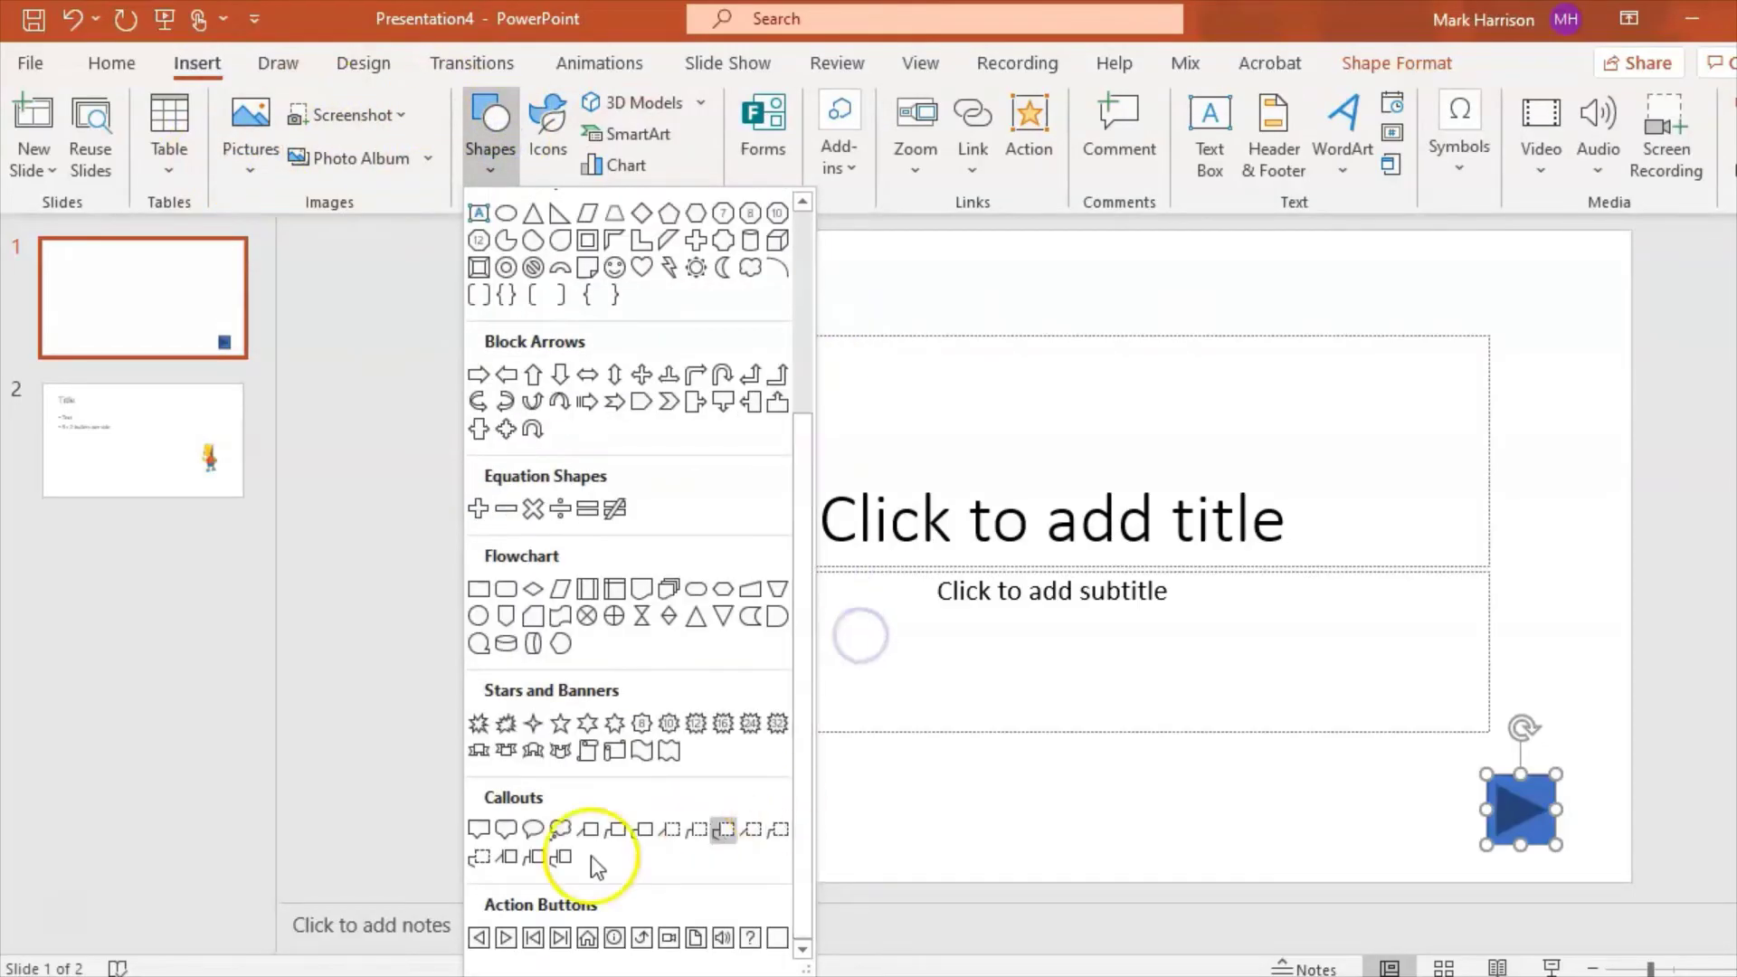
pyautogui.click(480, 937)
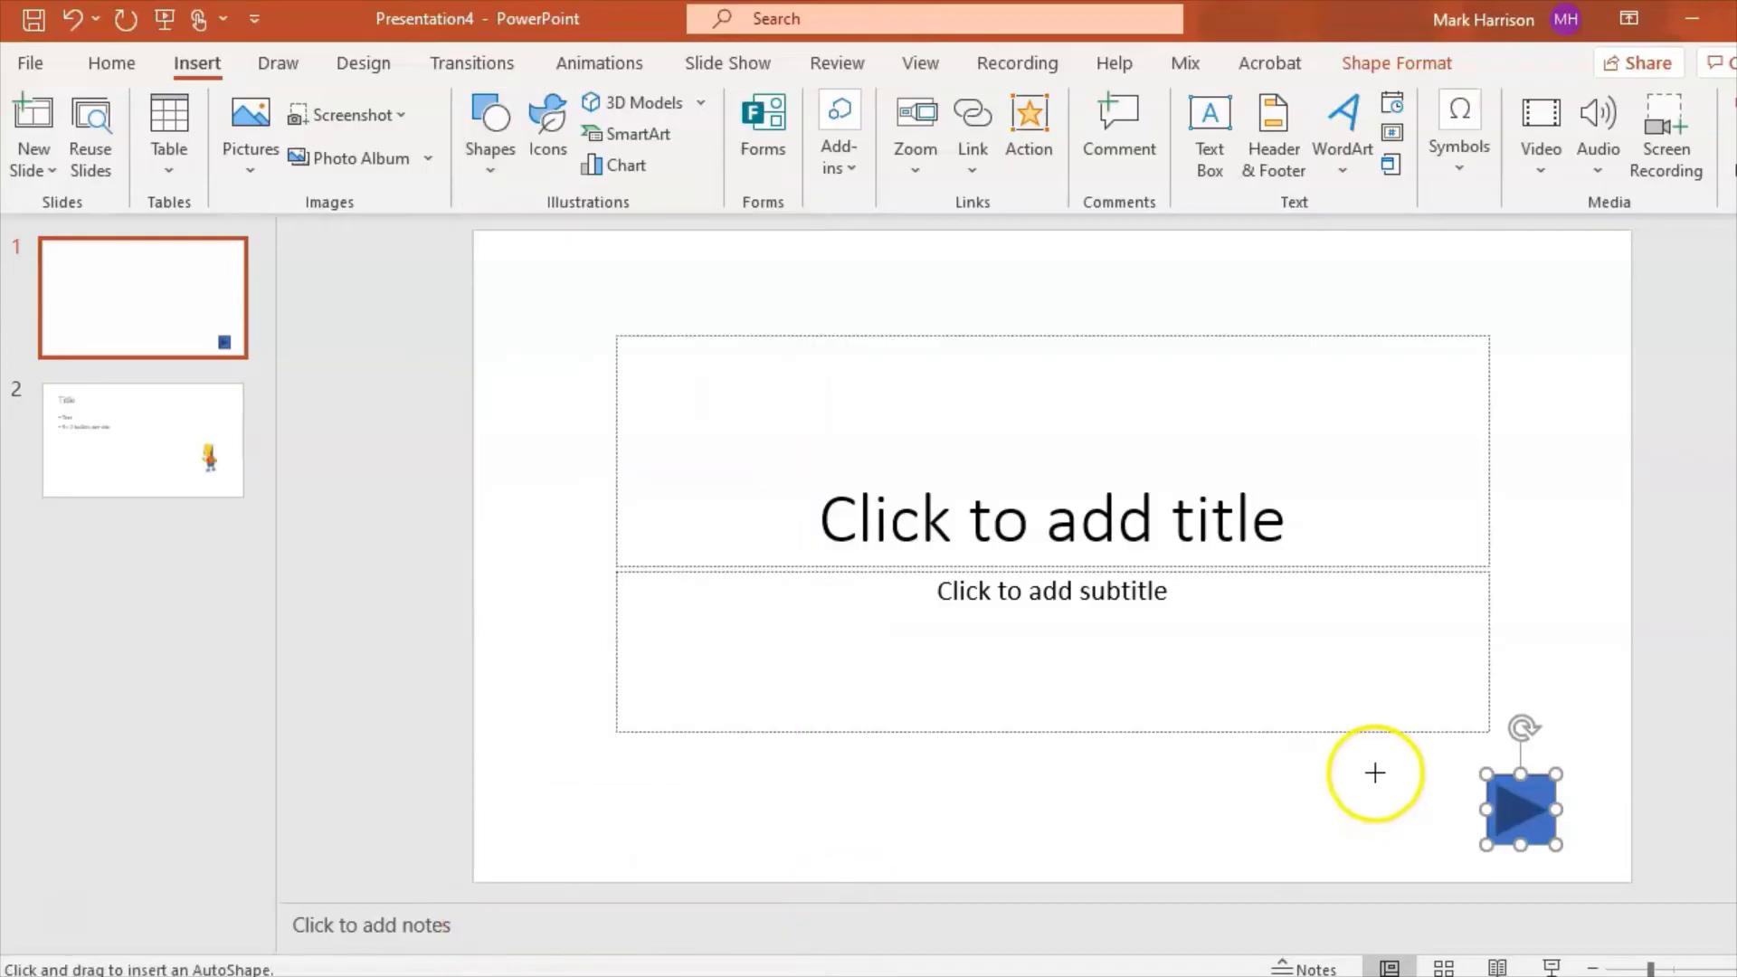
pyautogui.moveTo(1380, 776); pyautogui.dragTo(1467, 845)
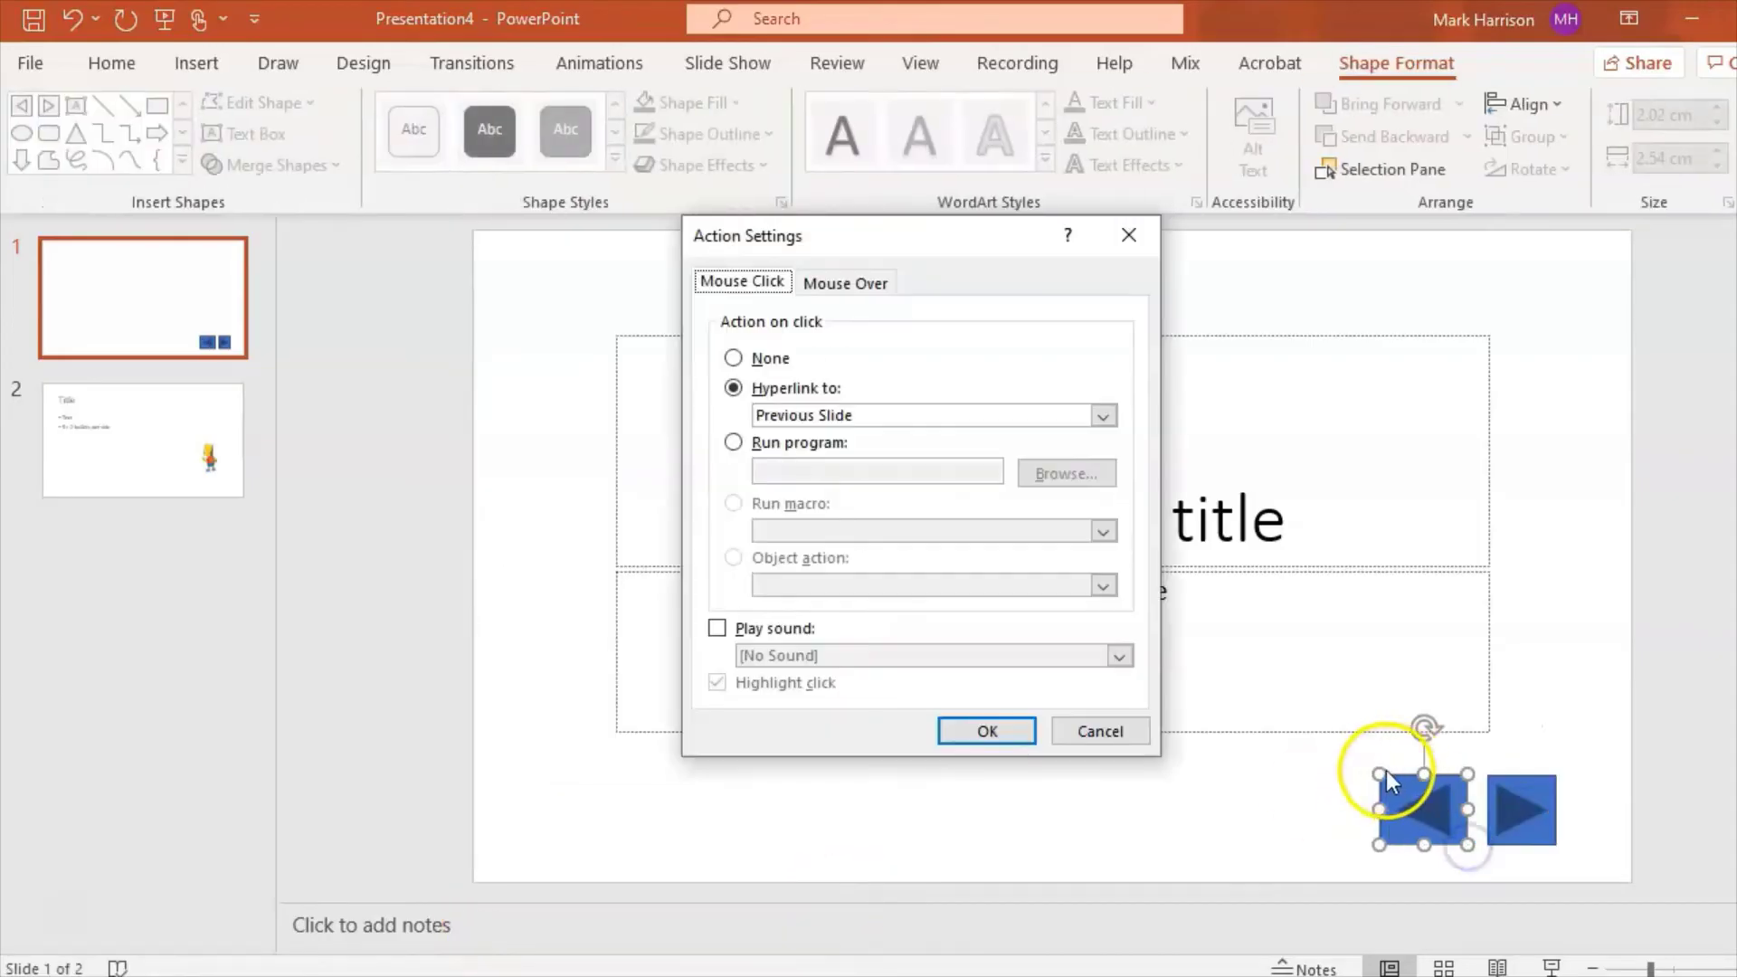
pyautogui.click(1021, 729)
# Resize the back button to match the forward arrow and align it flush beside it
pyautogui.moveTo(1388, 802); pyautogui.dragTo(1399, 804)
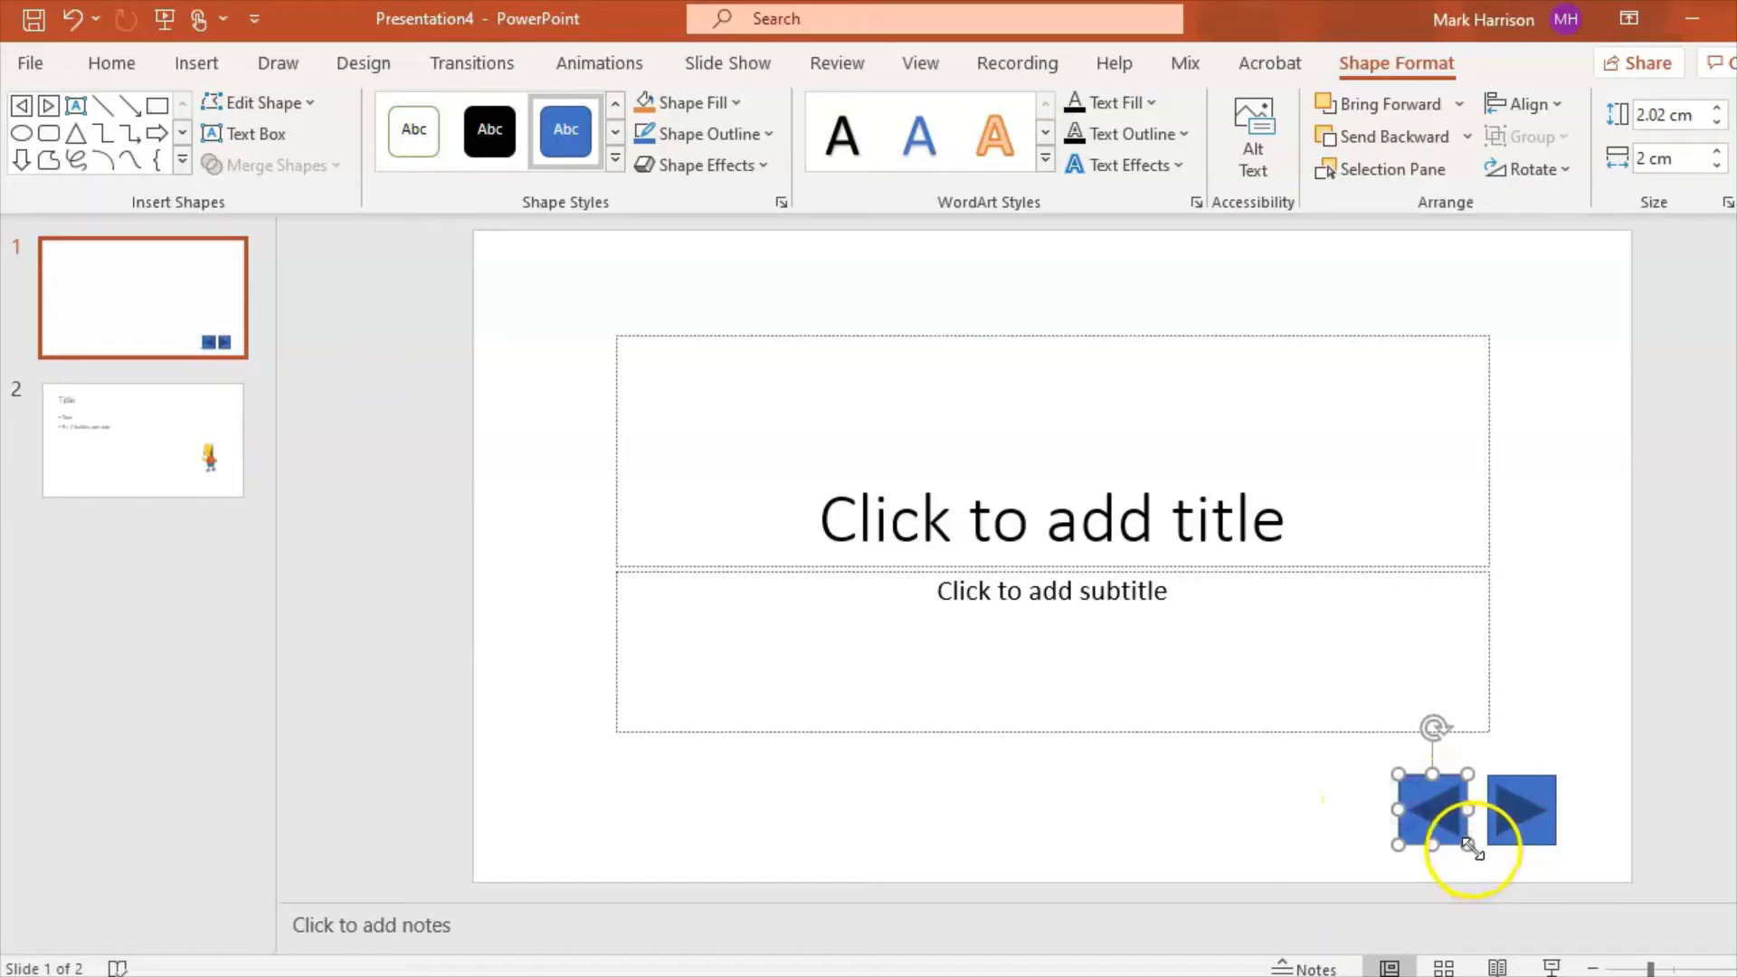
pyautogui.moveTo(1472, 849); pyautogui.dragTo(1475, 853)
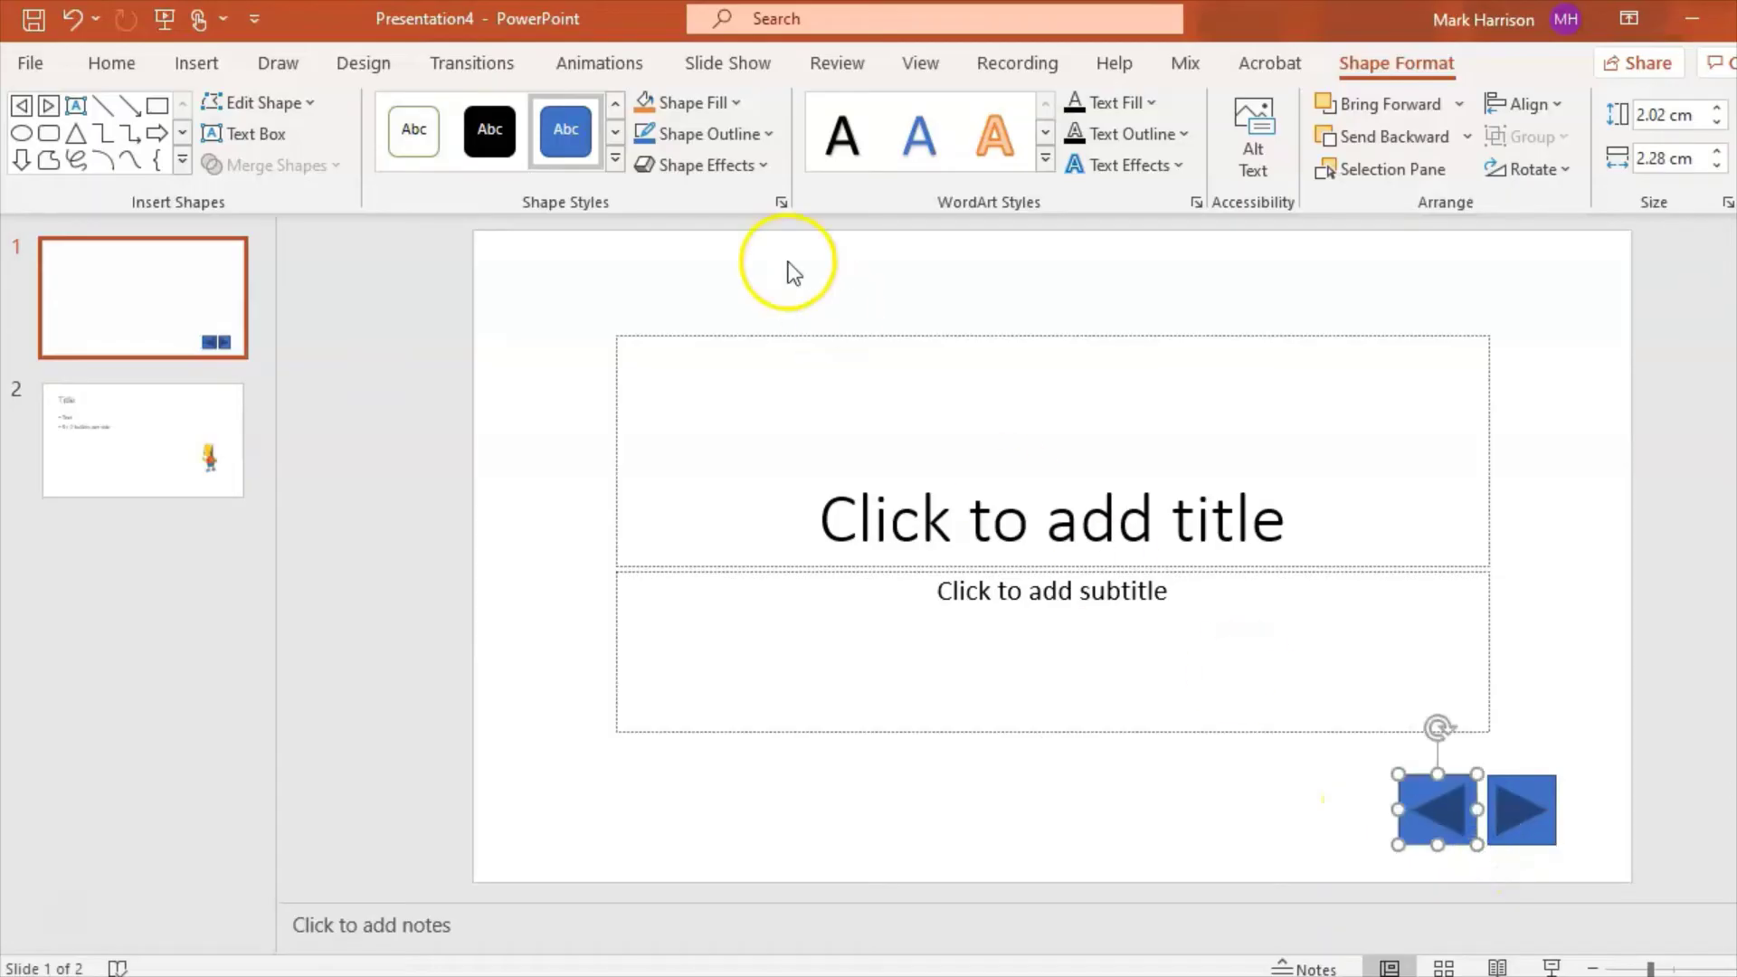
pyautogui.click(734, 105)
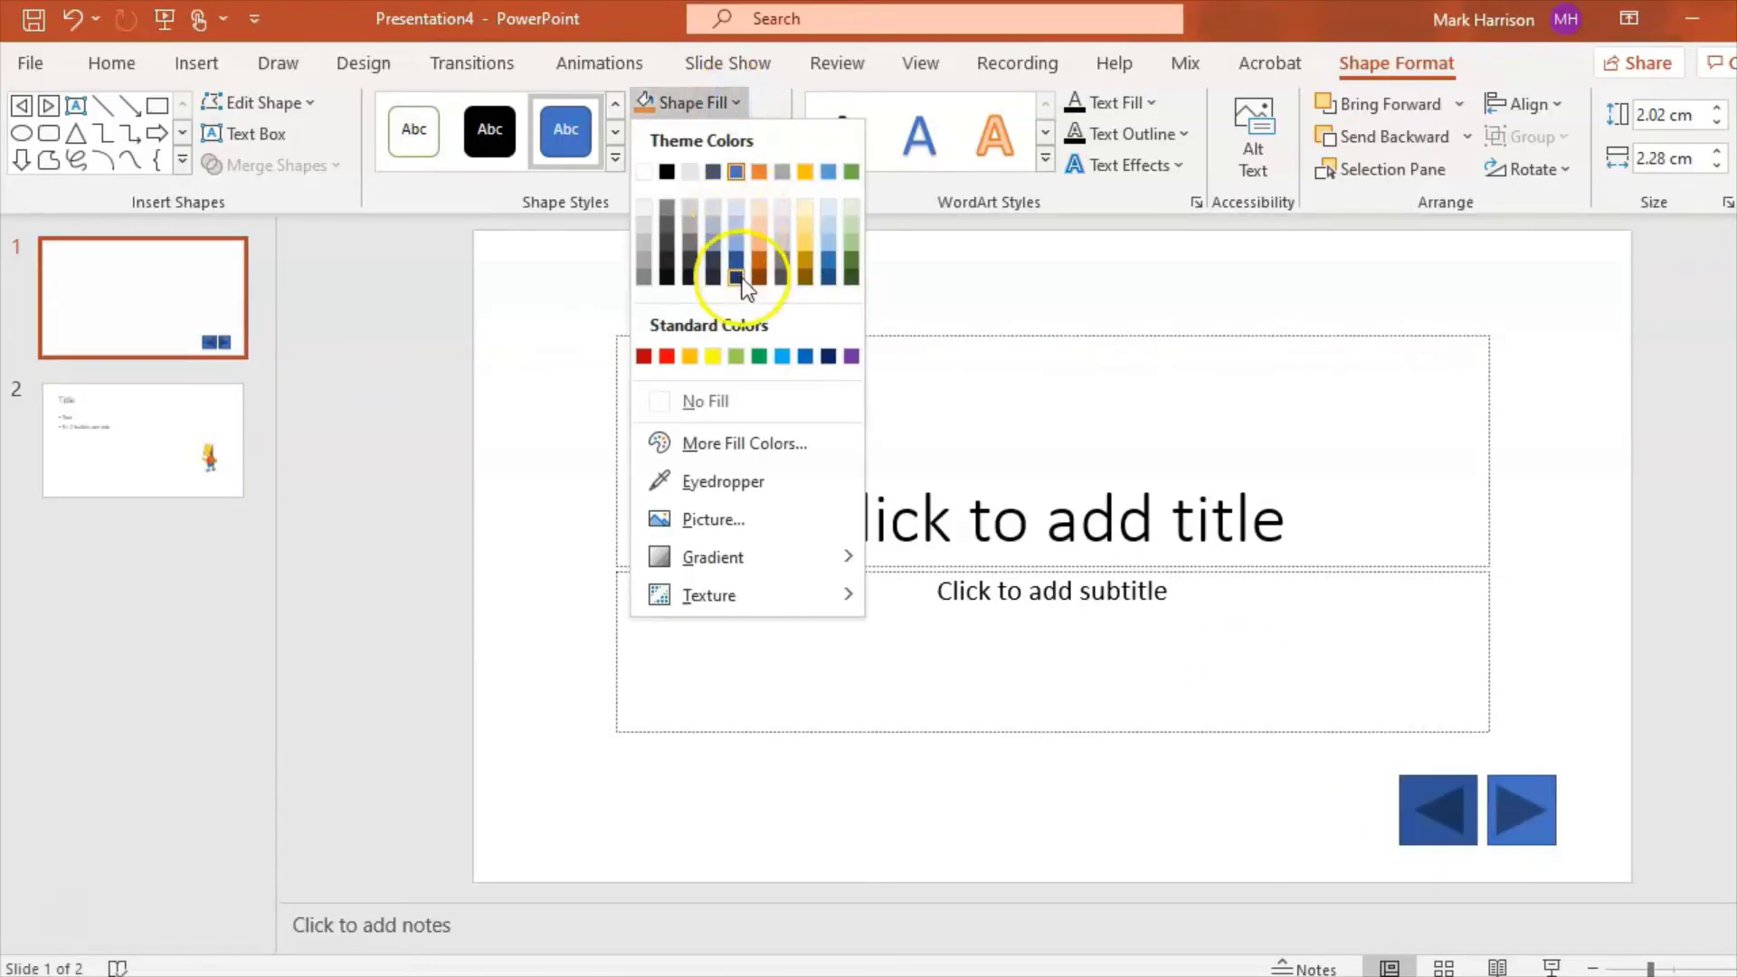
pyautogui.click(1031, 278)
pyautogui.moveTo(1390, 826); pyautogui.dragTo(1477, 852)
# Add a Blank layout slide, move it to the start of the deck, and select slide 2
pyautogui.click(132, 322)
pyautogui.rightClick(132, 323)
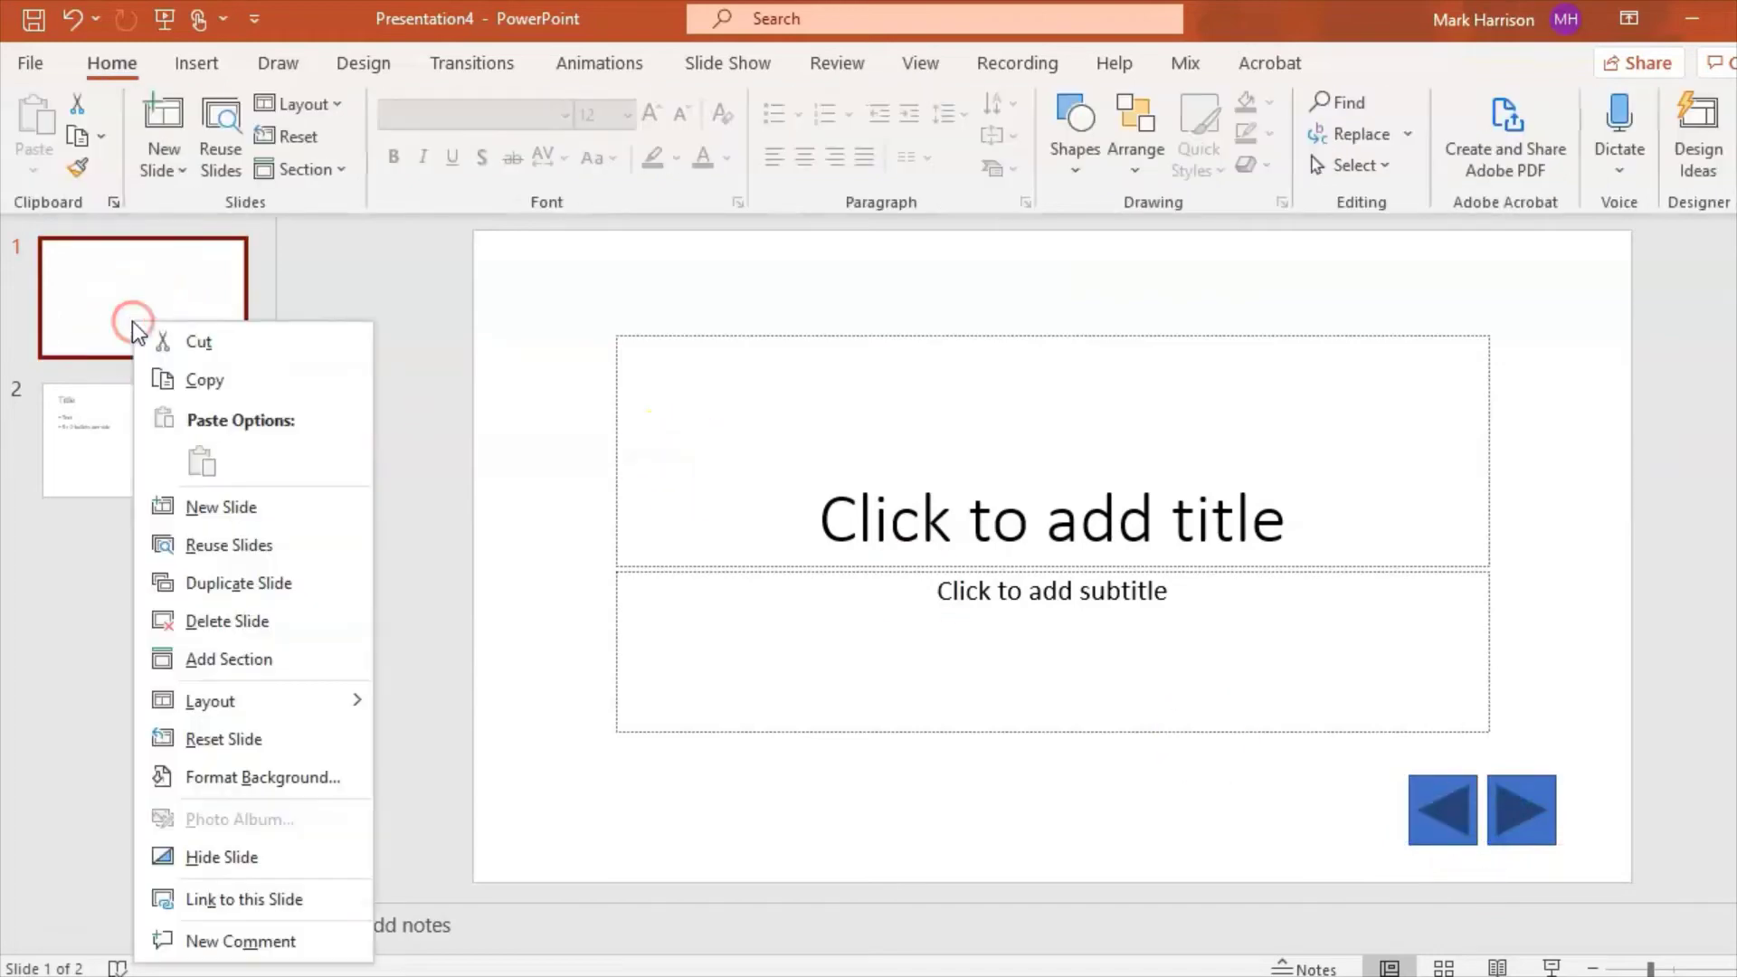
pyautogui.click(222, 65)
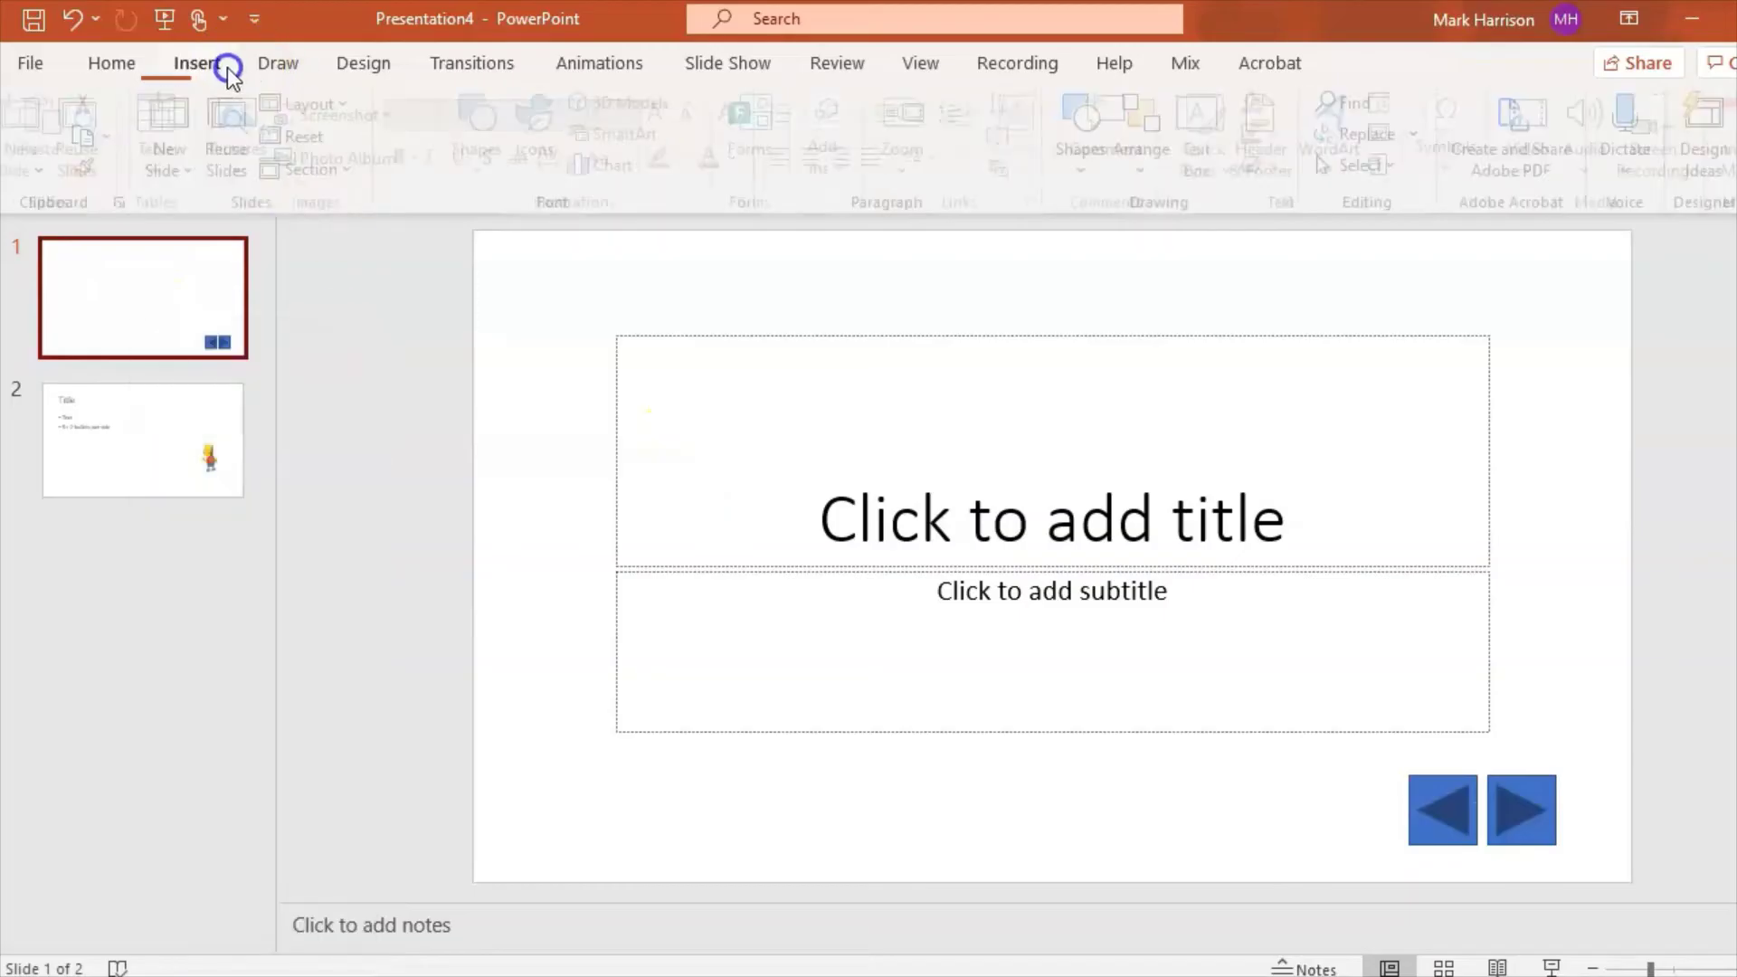
pyautogui.click(121, 63)
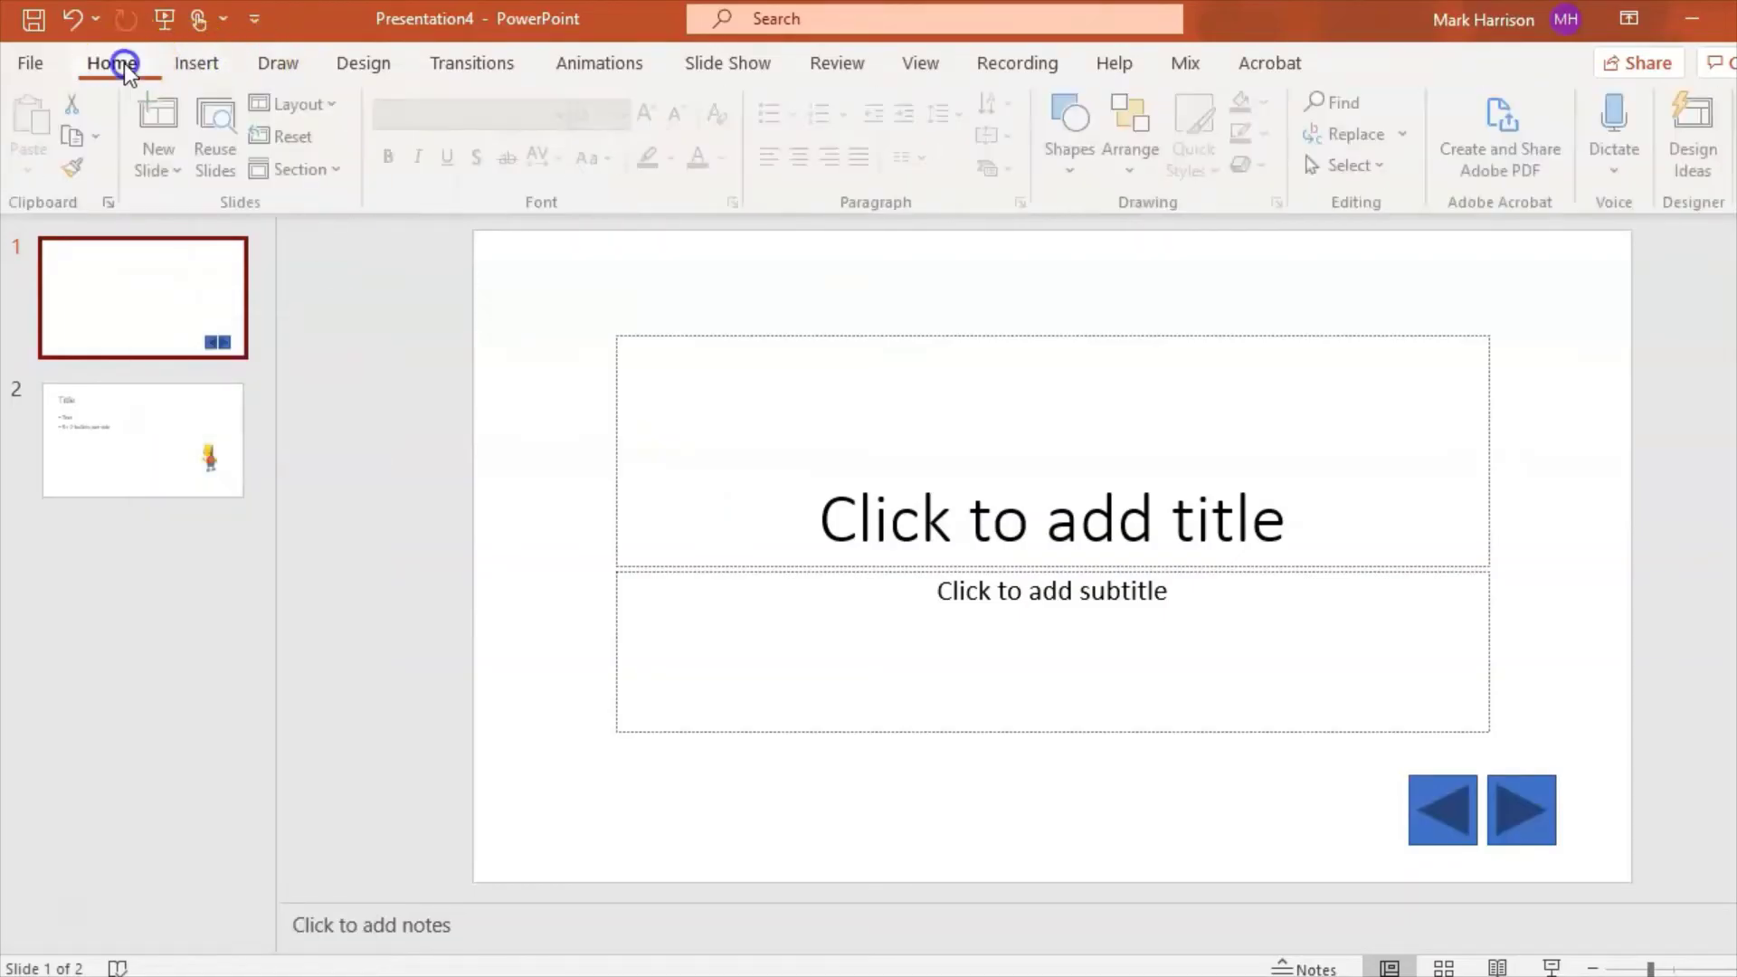
pyautogui.click(181, 159)
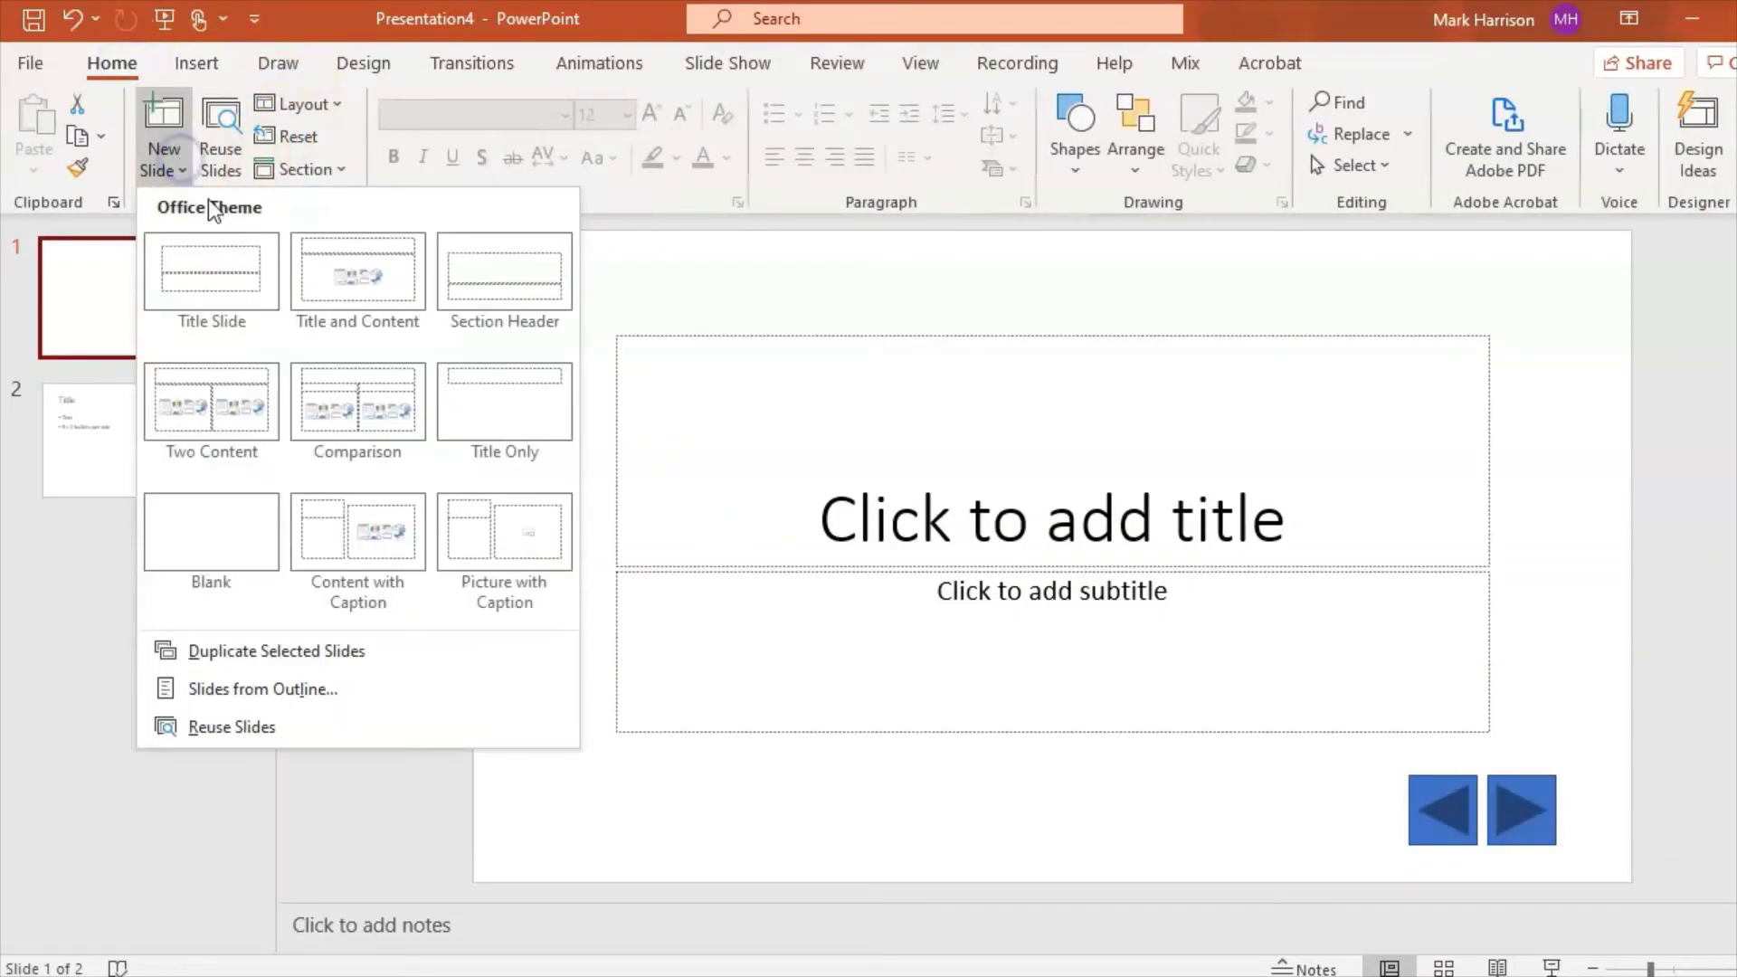
pyautogui.click(214, 541)
pyautogui.moveTo(155, 473); pyautogui.dragTo(143, 272)
pyautogui.click(182, 453)
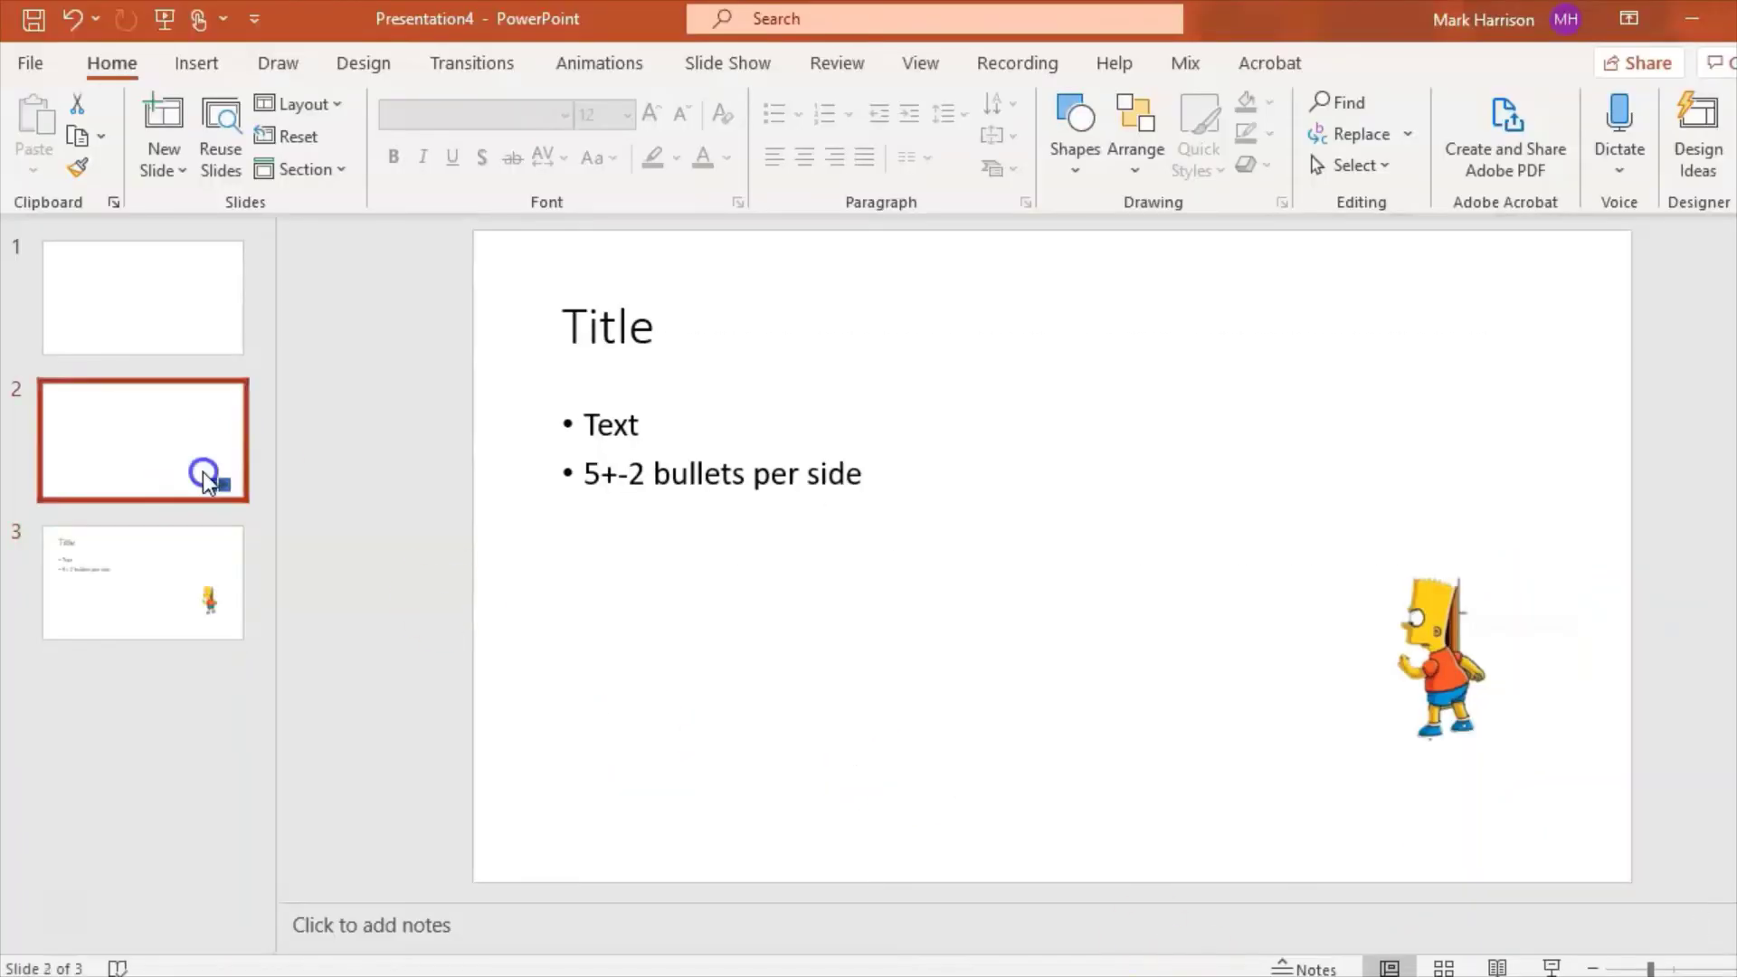
# Draw a blank action button rectangle at the lower left of slide 2
pyautogui.click(189, 62)
pyautogui.click(492, 167)
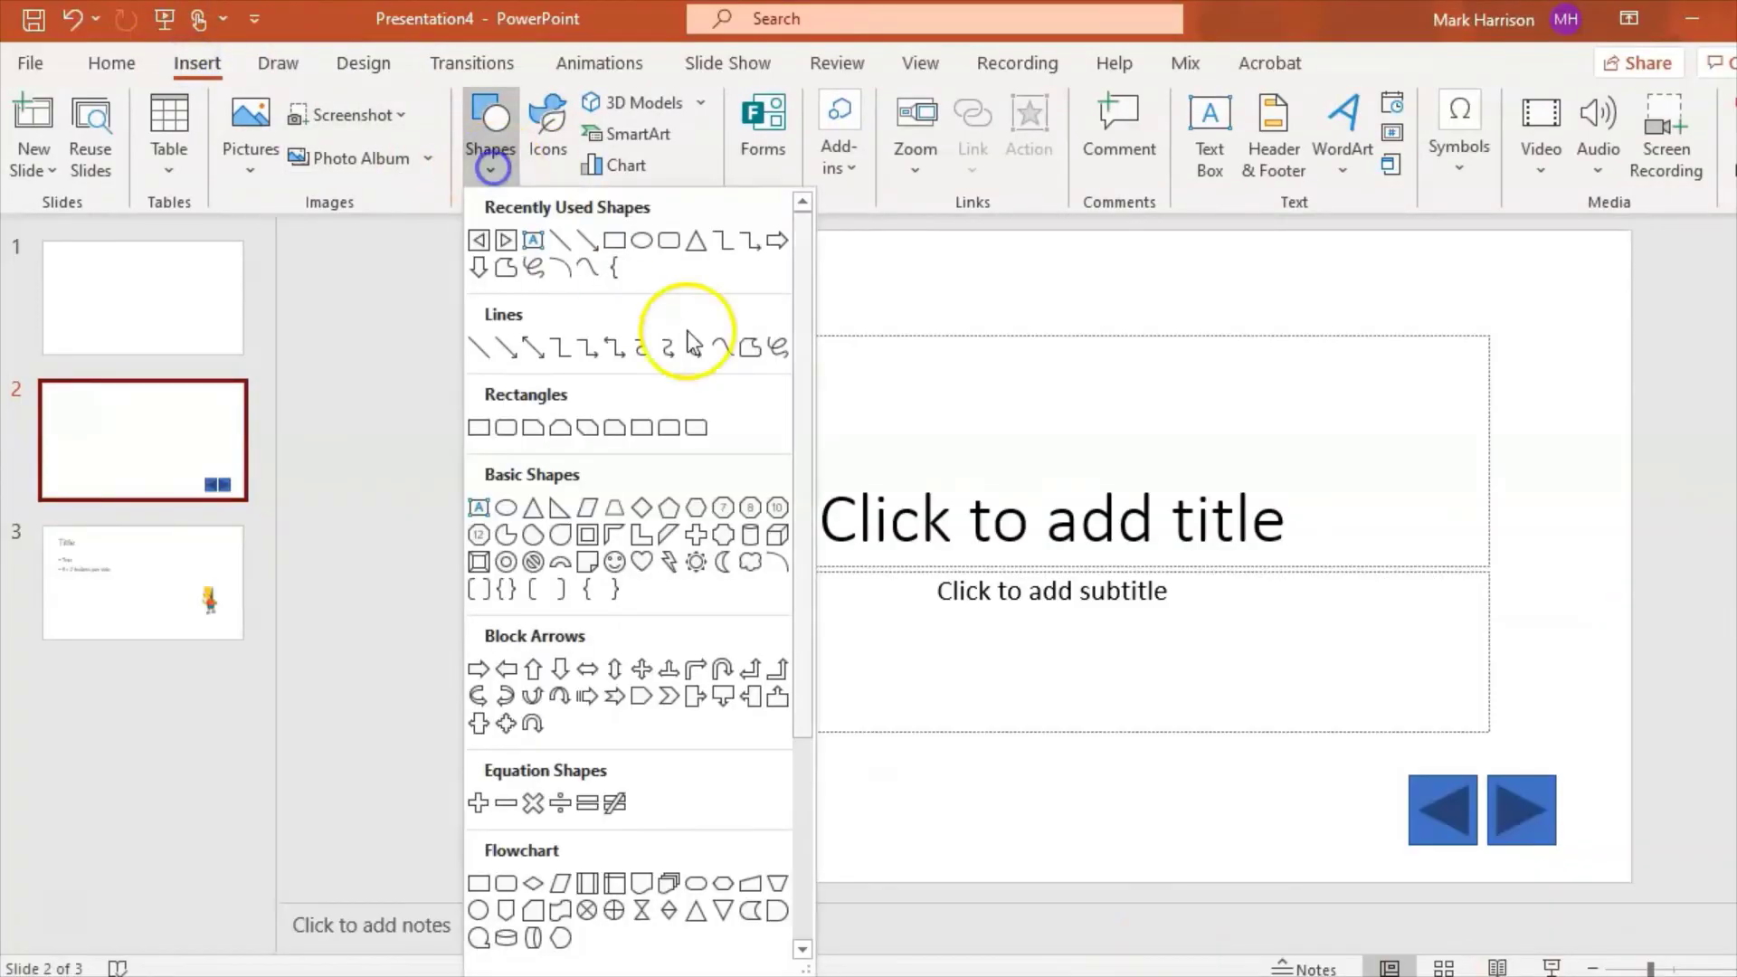
pyautogui.scroll(-5, 796, 425)
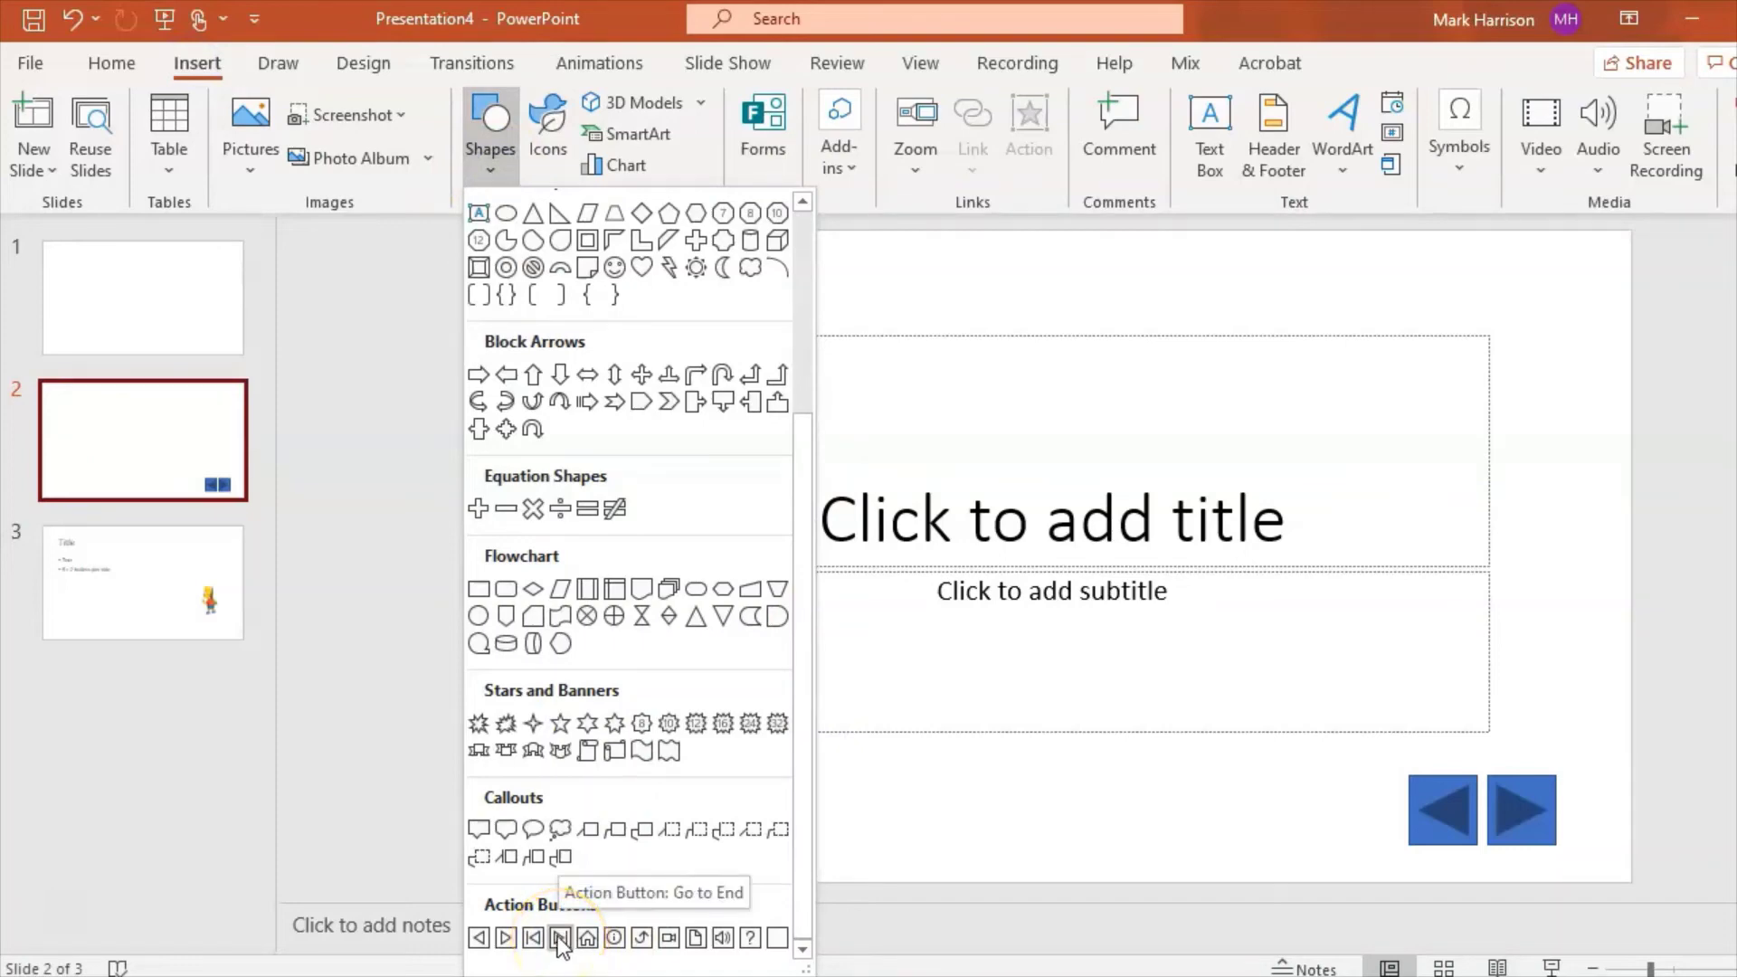
pyautogui.click(778, 941)
pyautogui.moveTo(513, 624); pyautogui.dragTo(875, 727)
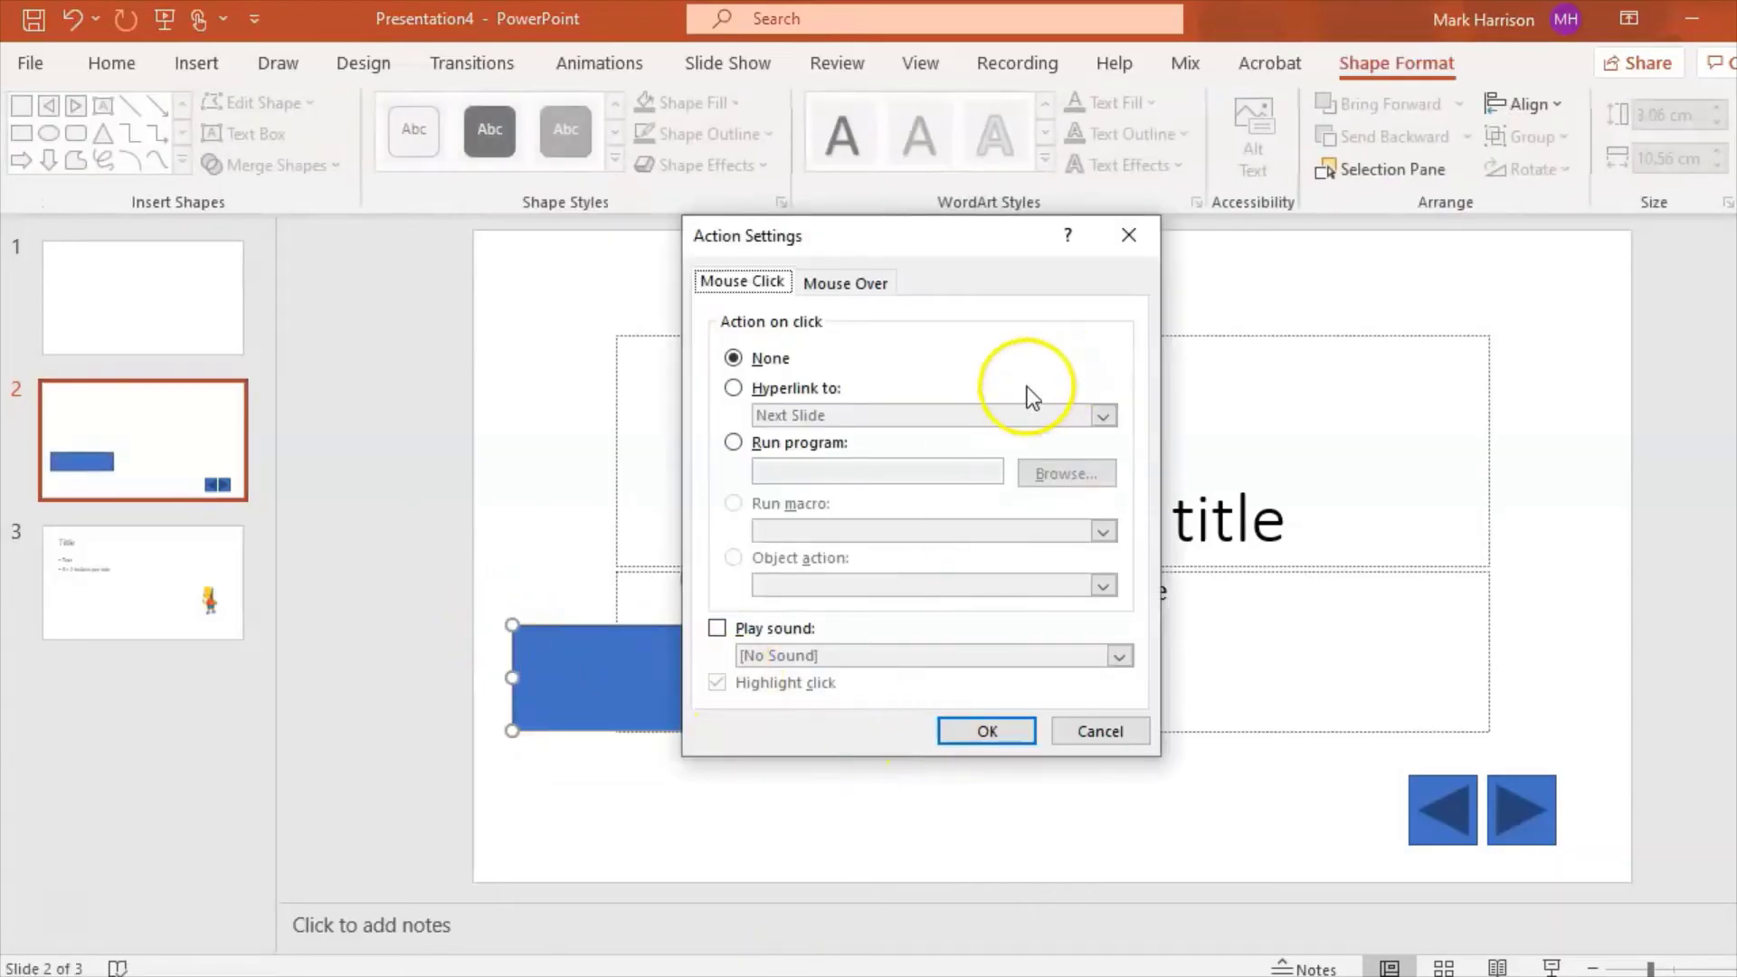
# Set the rectangle to hyperlink to slide 3, Title
pyautogui.click(801, 401)
pyautogui.click(904, 414)
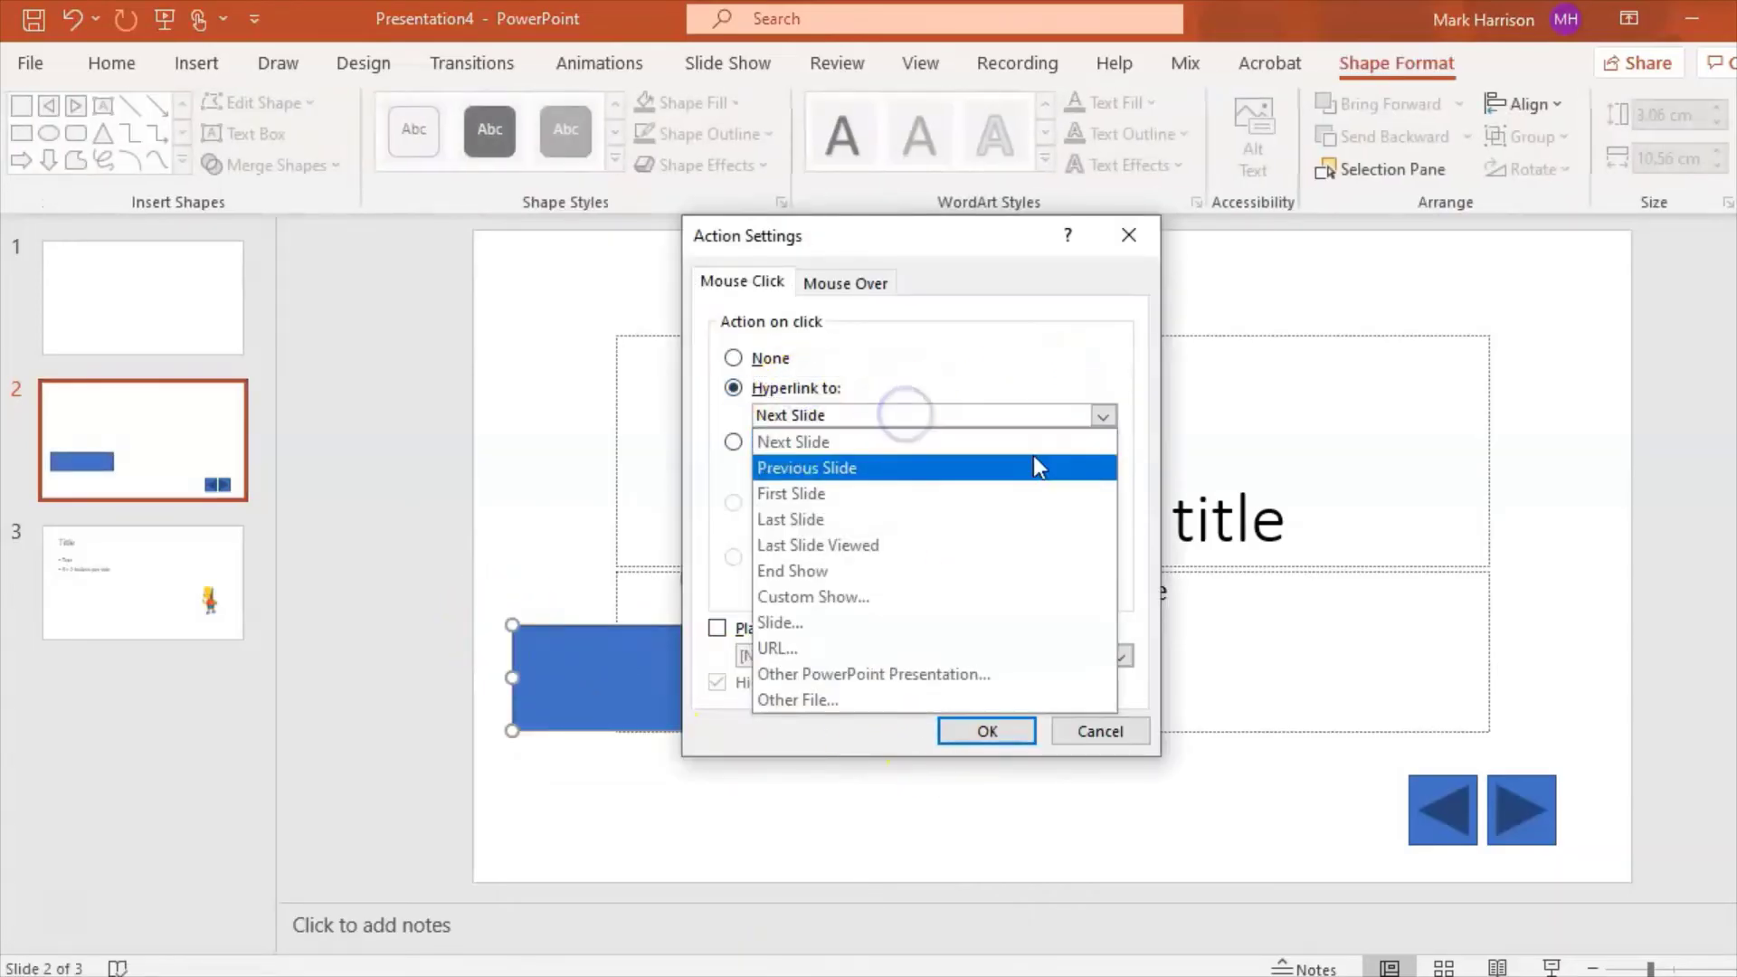
pyautogui.click(957, 358)
pyautogui.click(1103, 415)
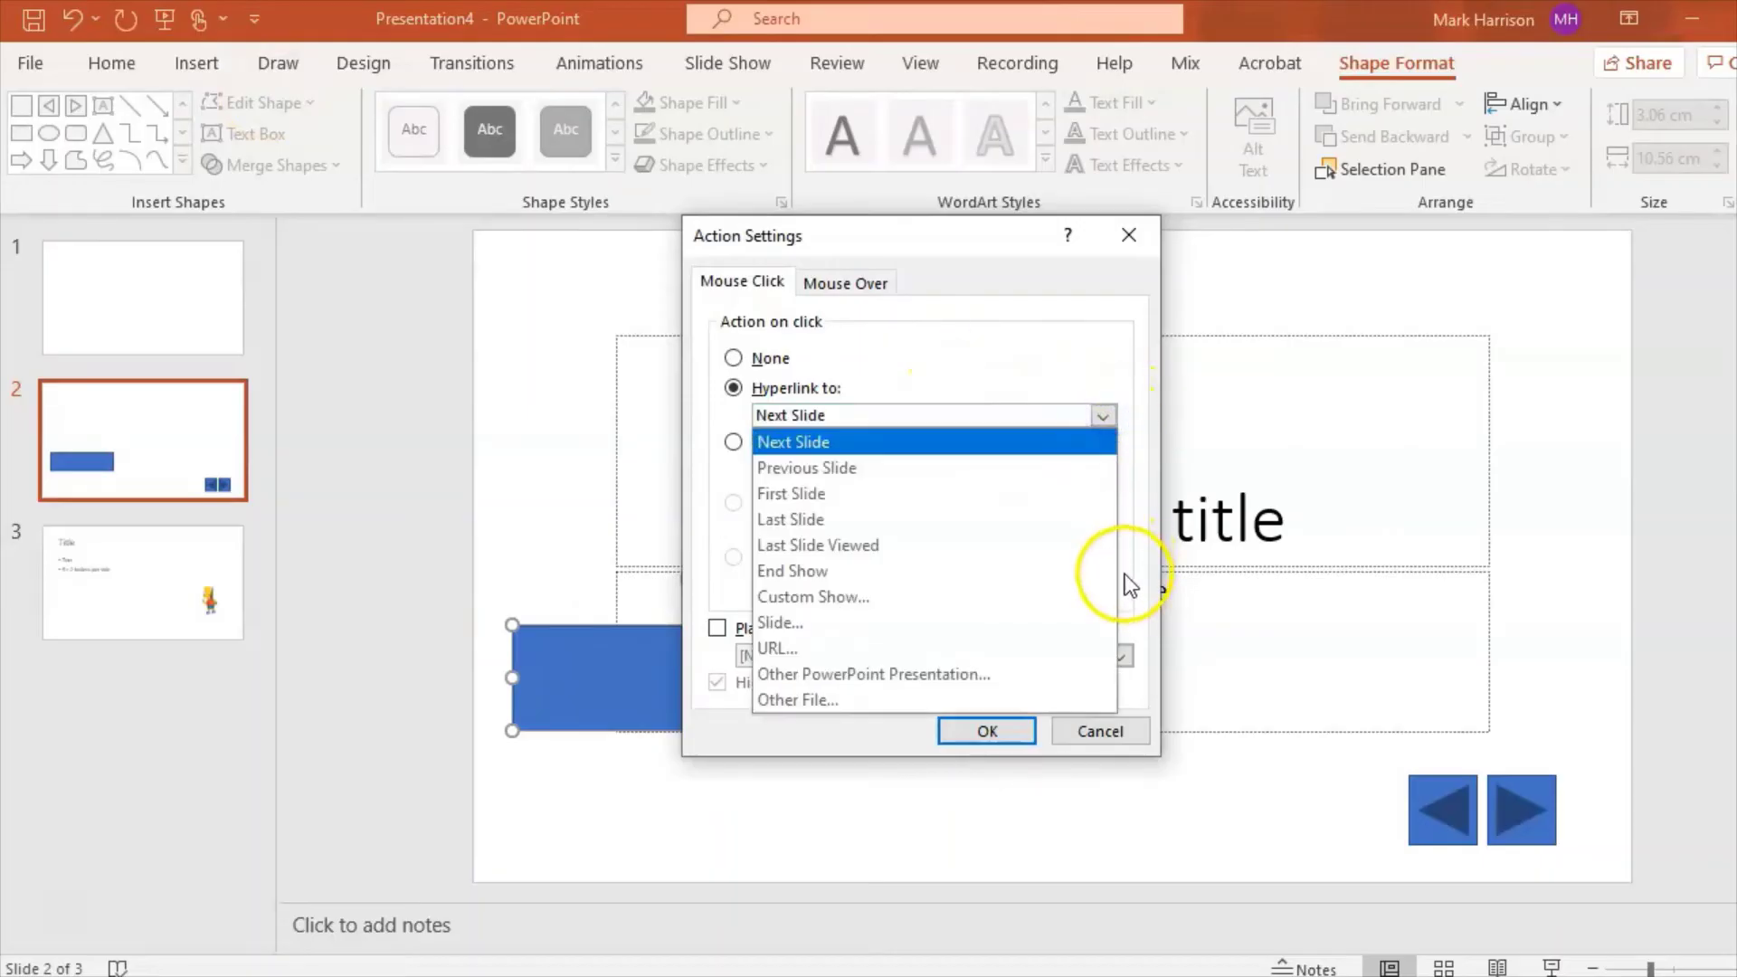
pyautogui.click(981, 624)
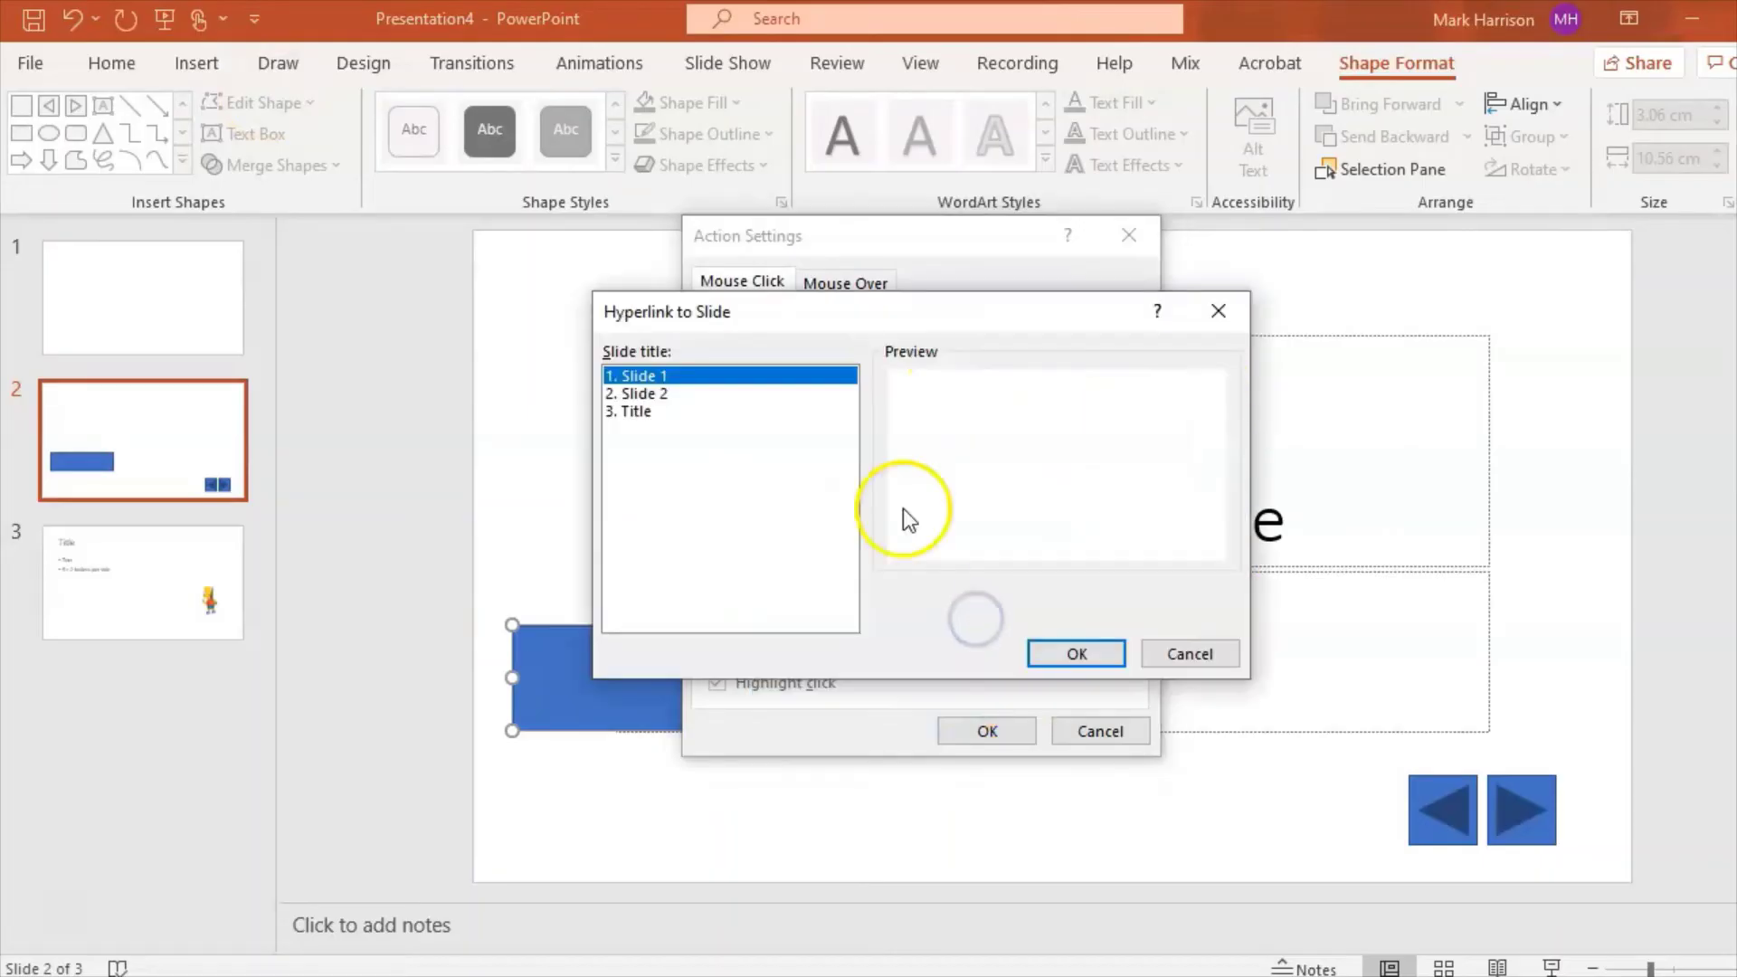
pyautogui.click(639, 415)
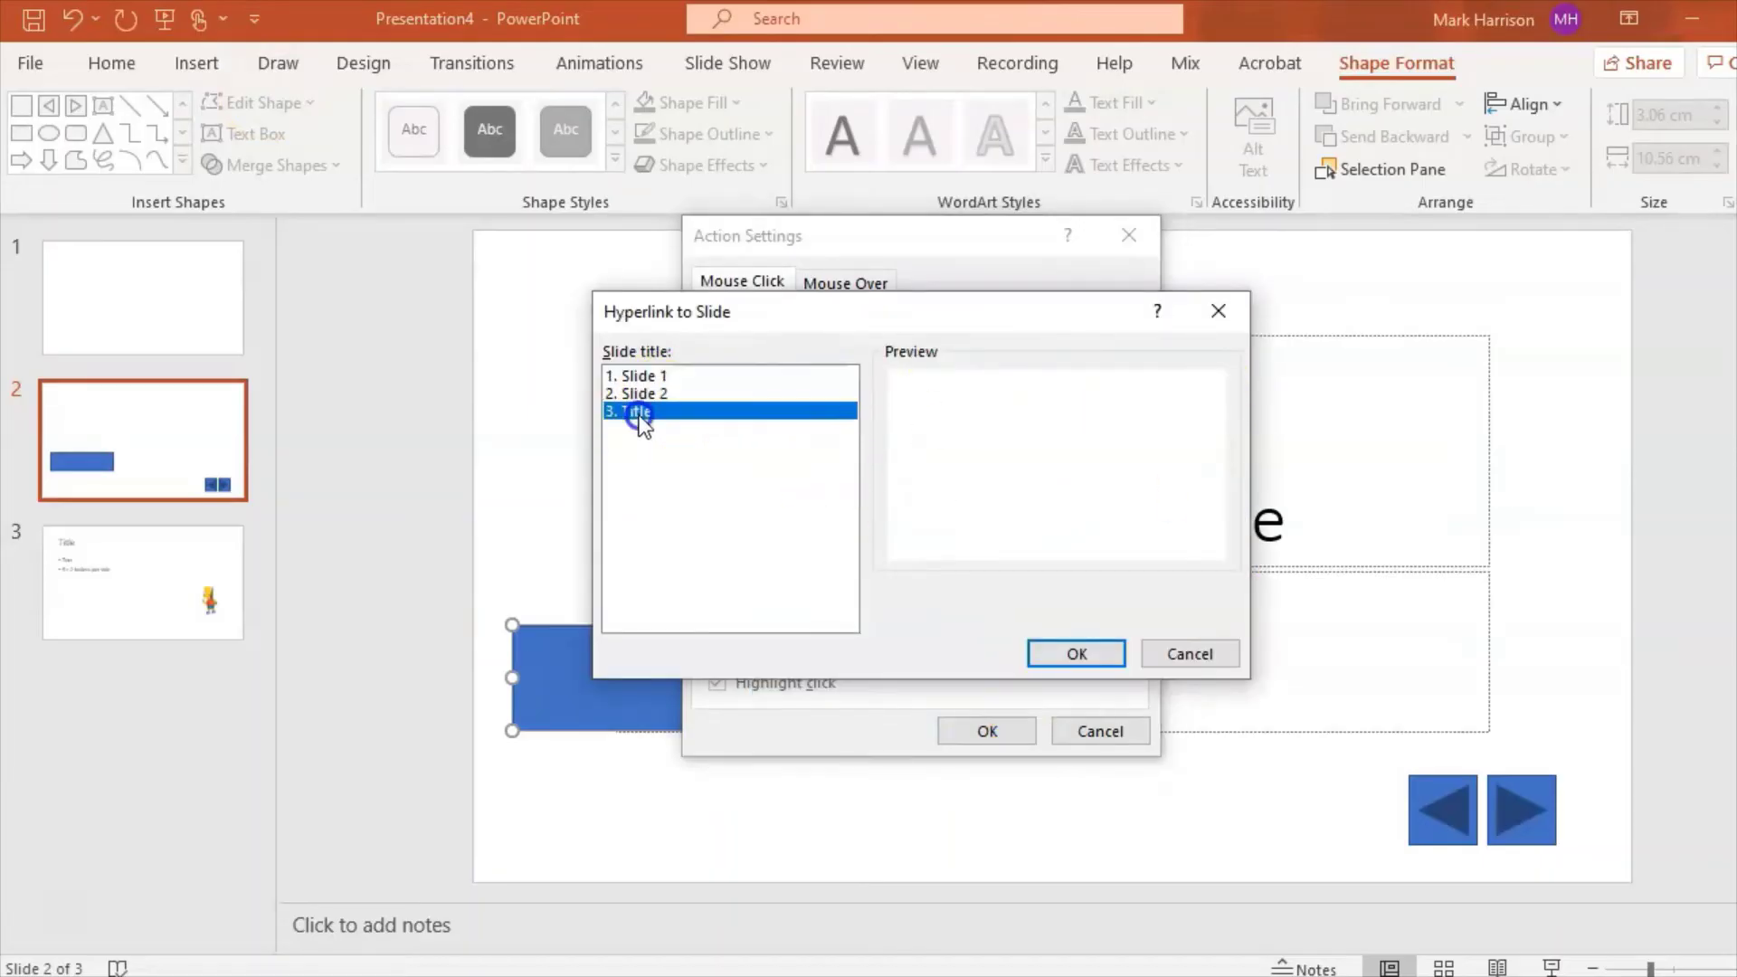
pyautogui.click(1099, 659)
pyautogui.click(1013, 729)
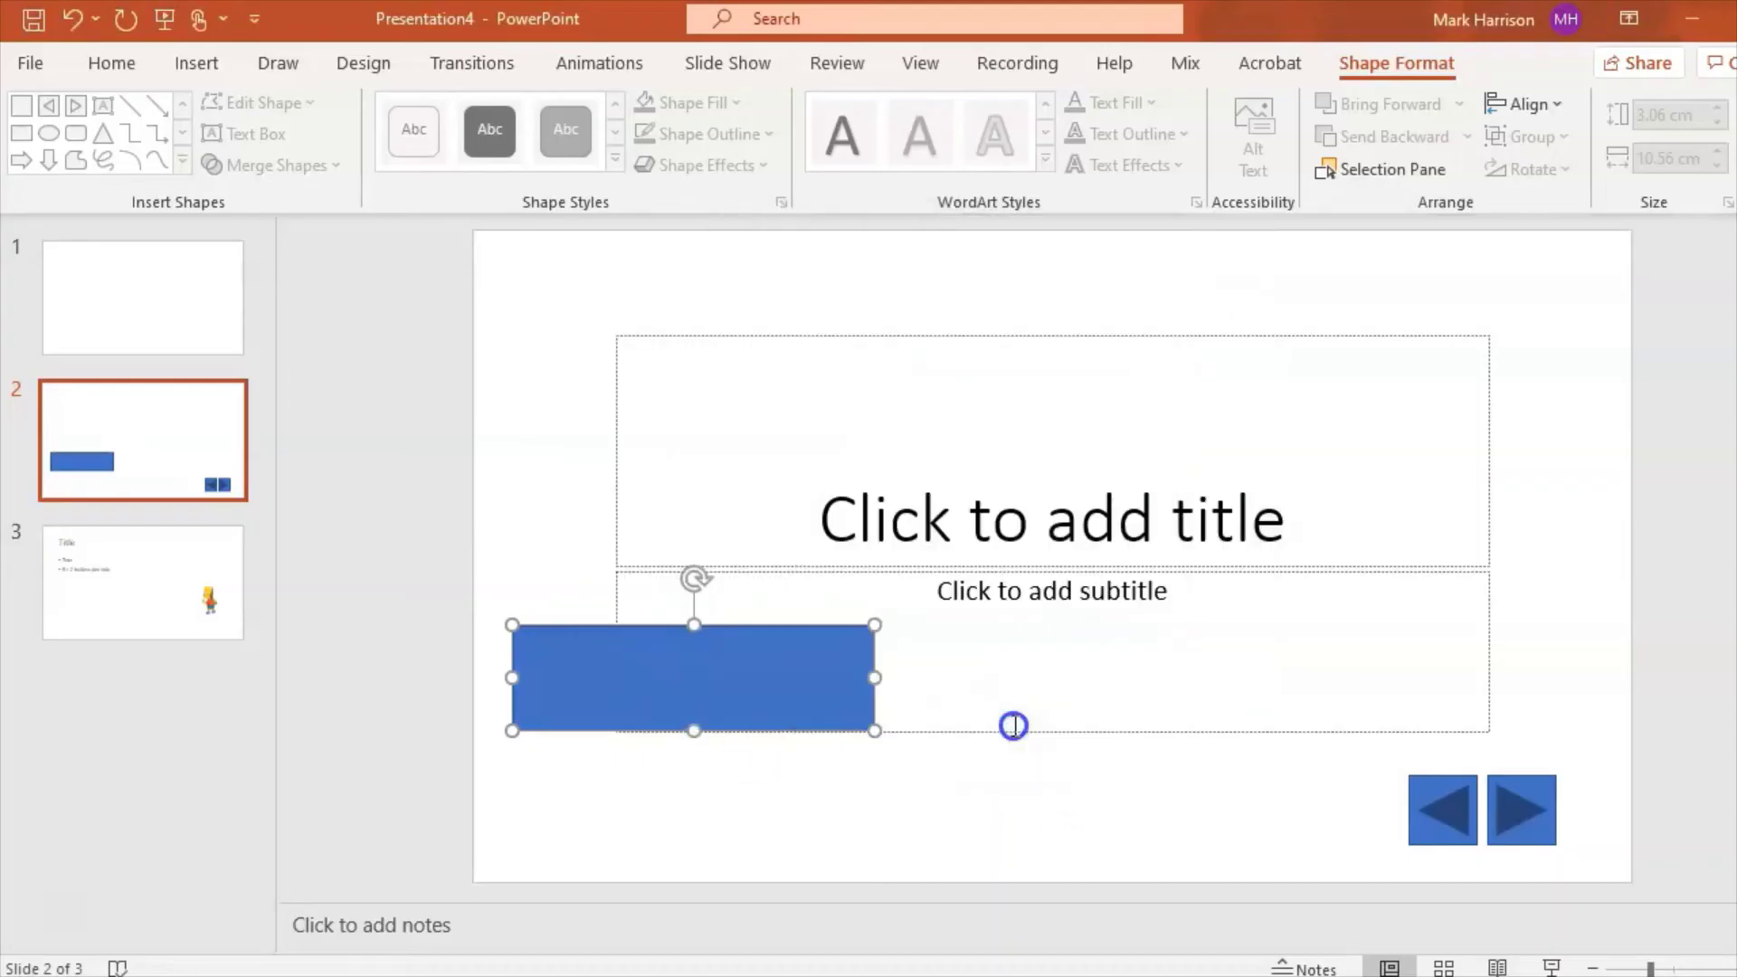
# Label the rectangle 'Slide 3' and test the link from slide 2 in a slide show
pyautogui.rightClick(689, 688)
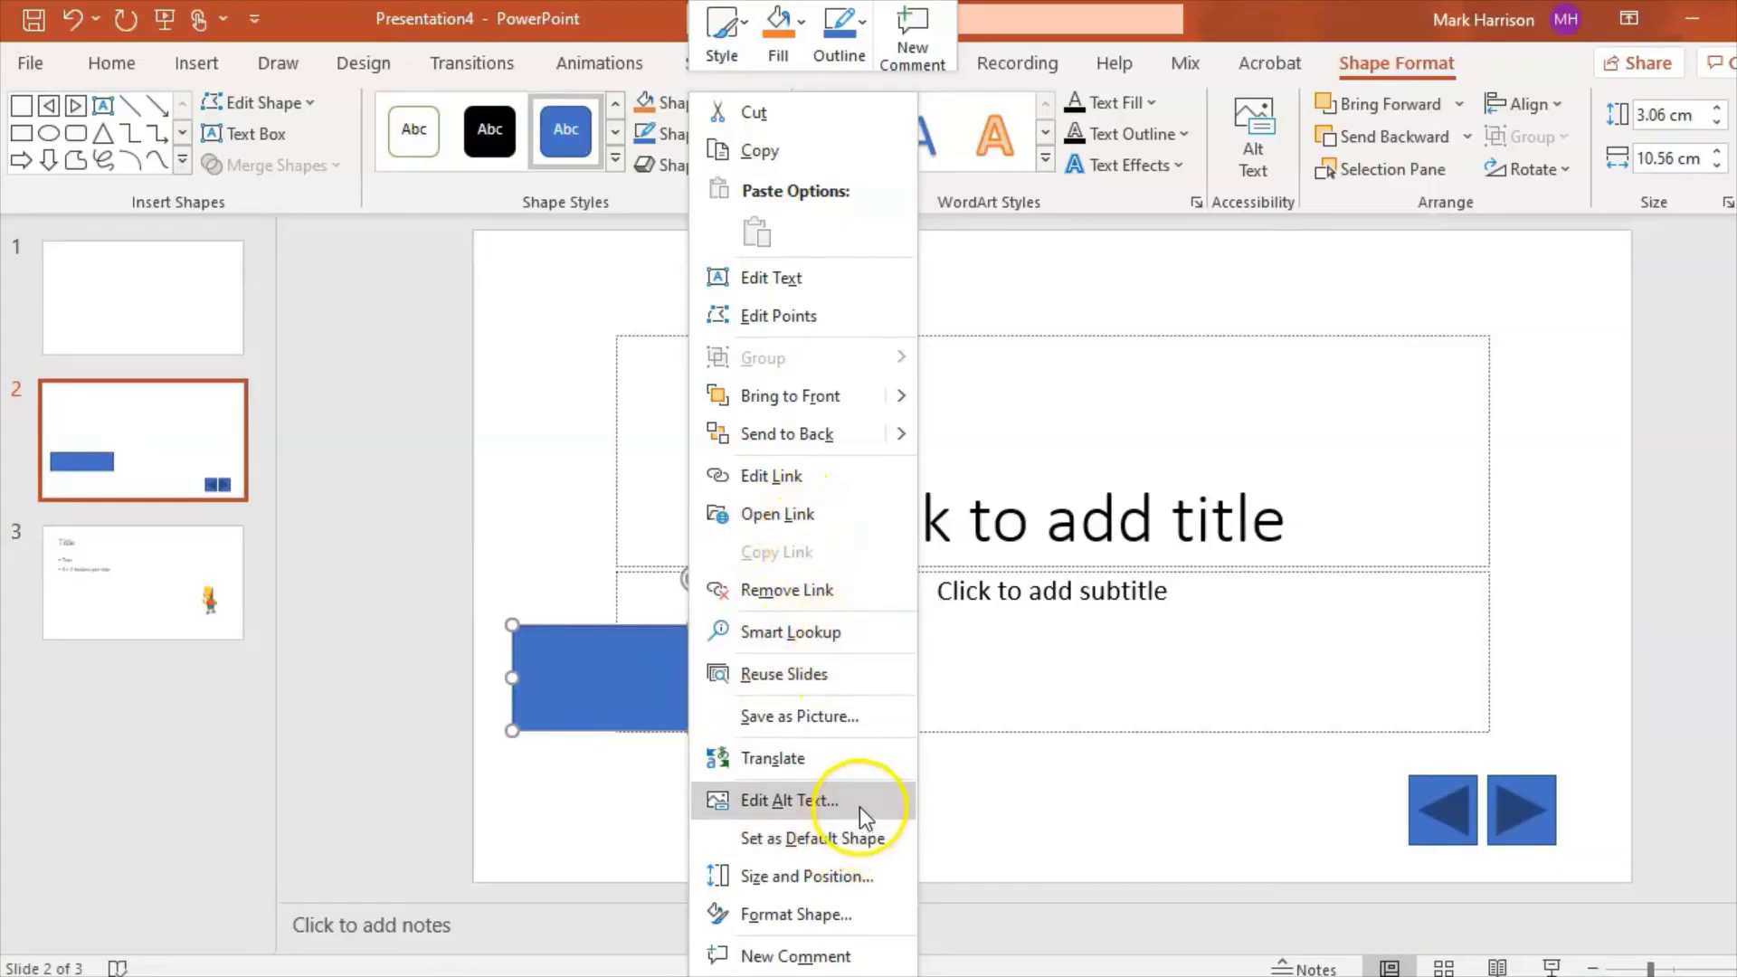
pyautogui.click(824, 280)
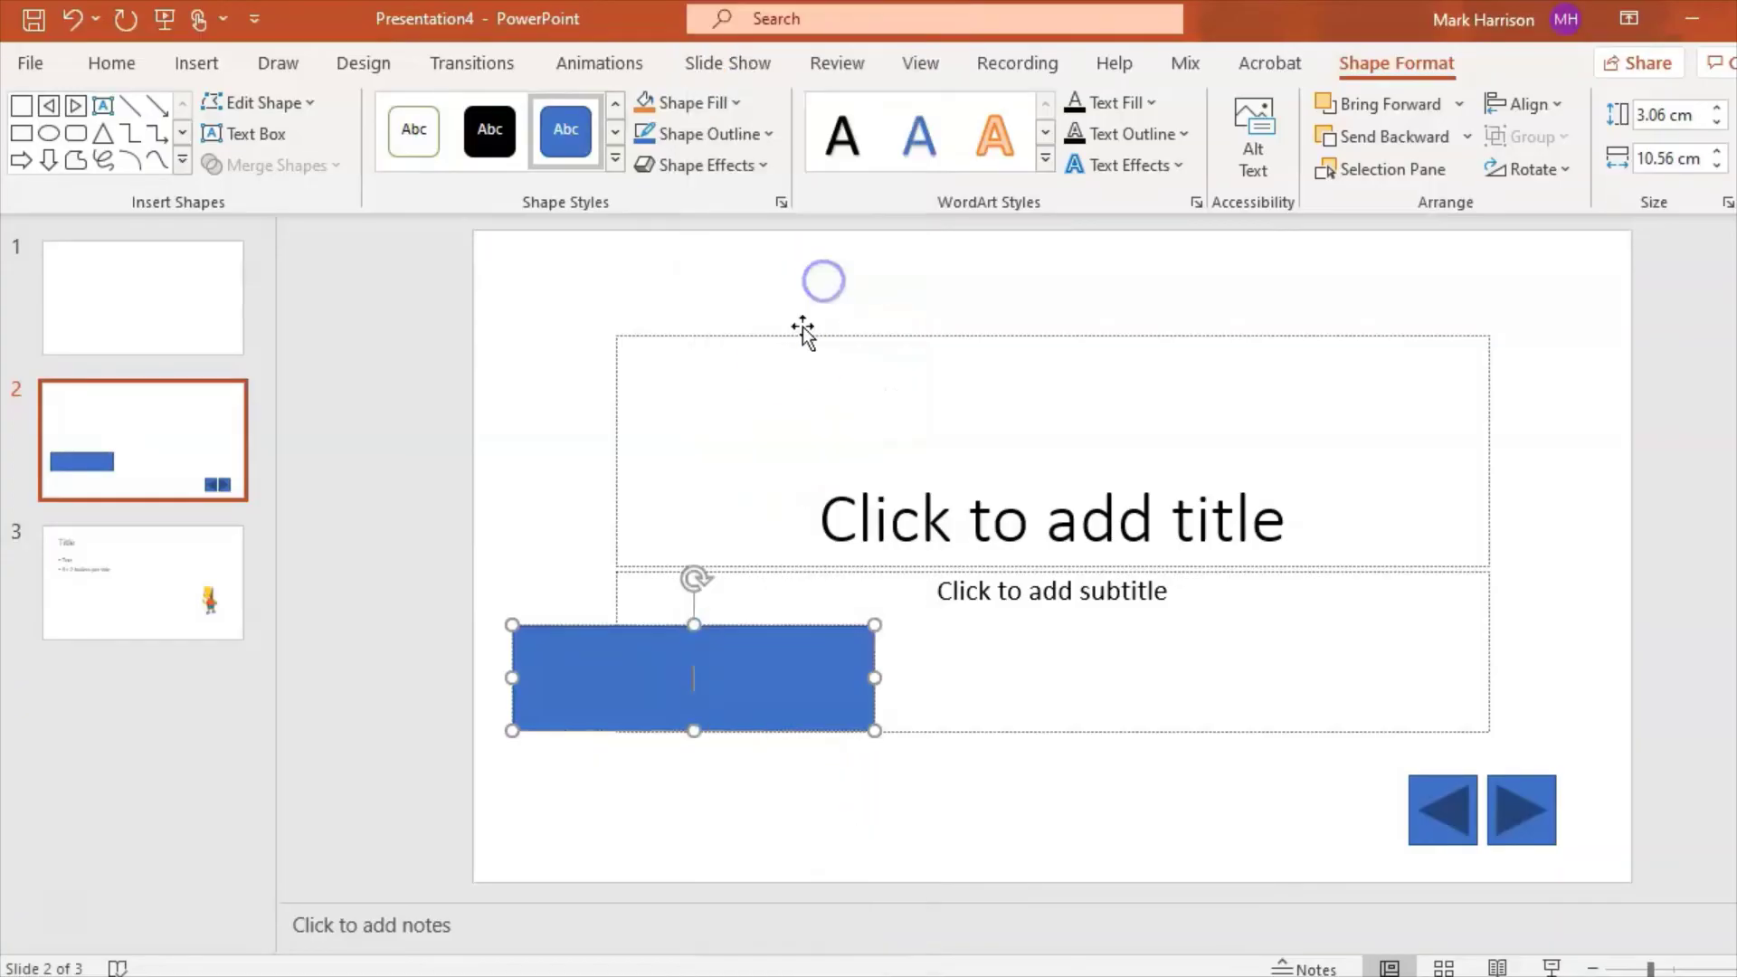
pyautogui.write('Slide')
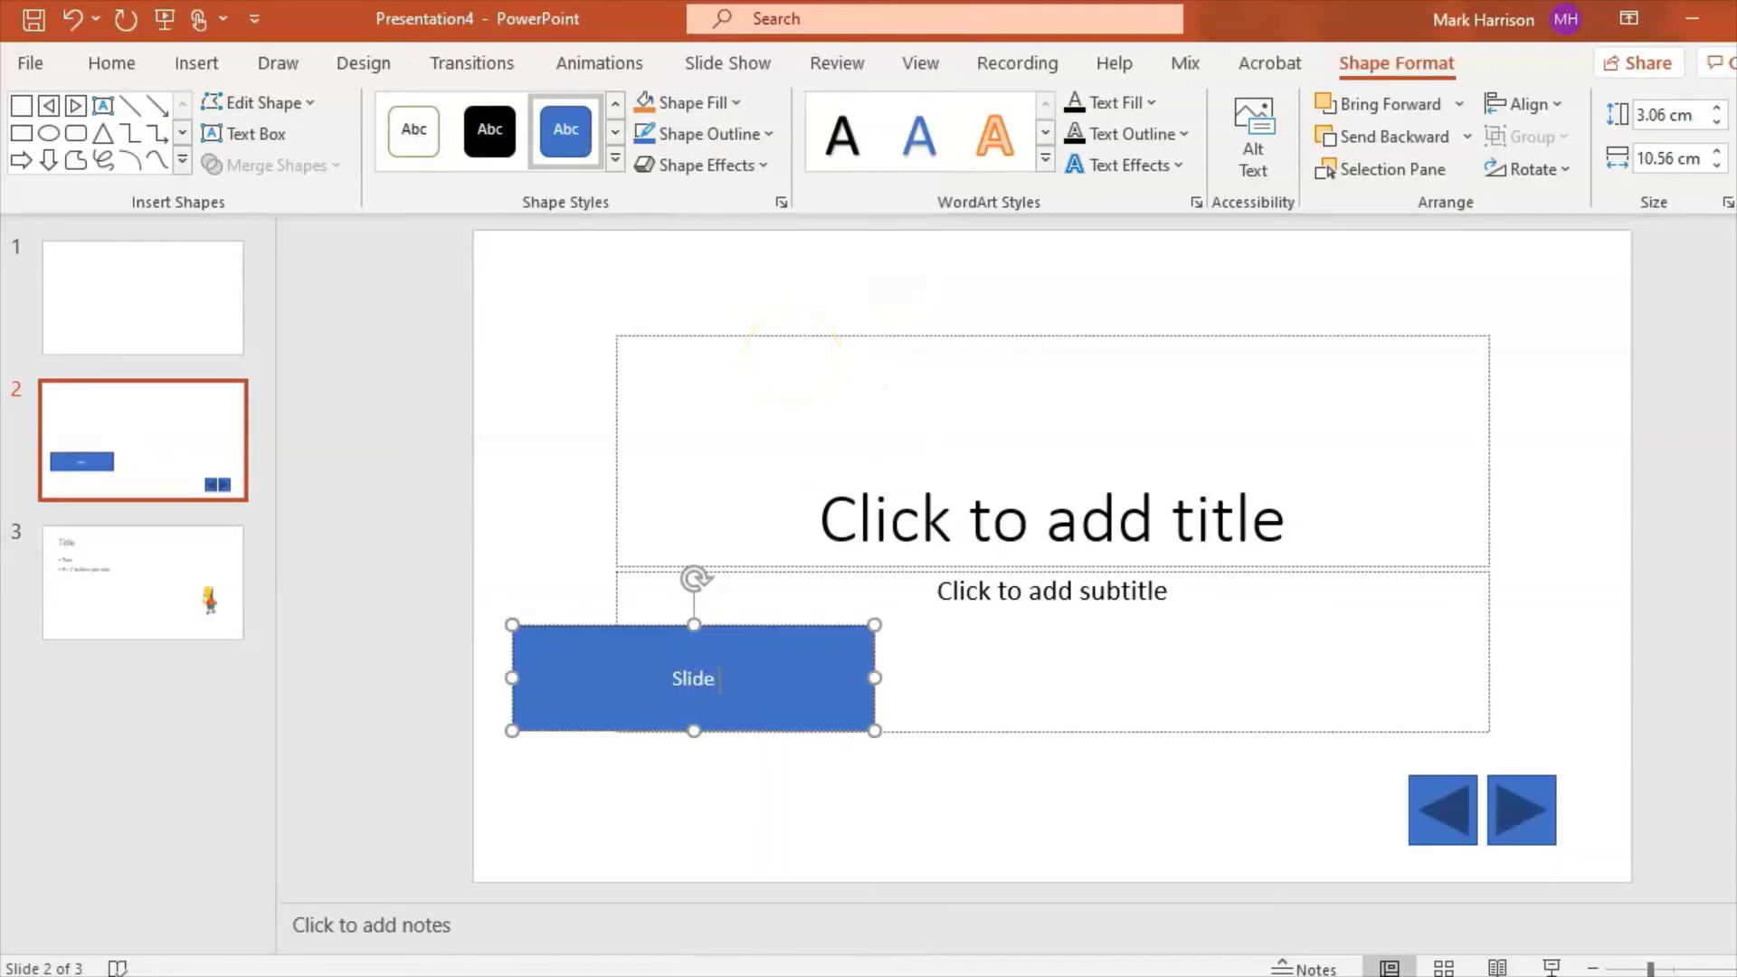
pyautogui.write(' 3')
pyautogui.click(703, 836)
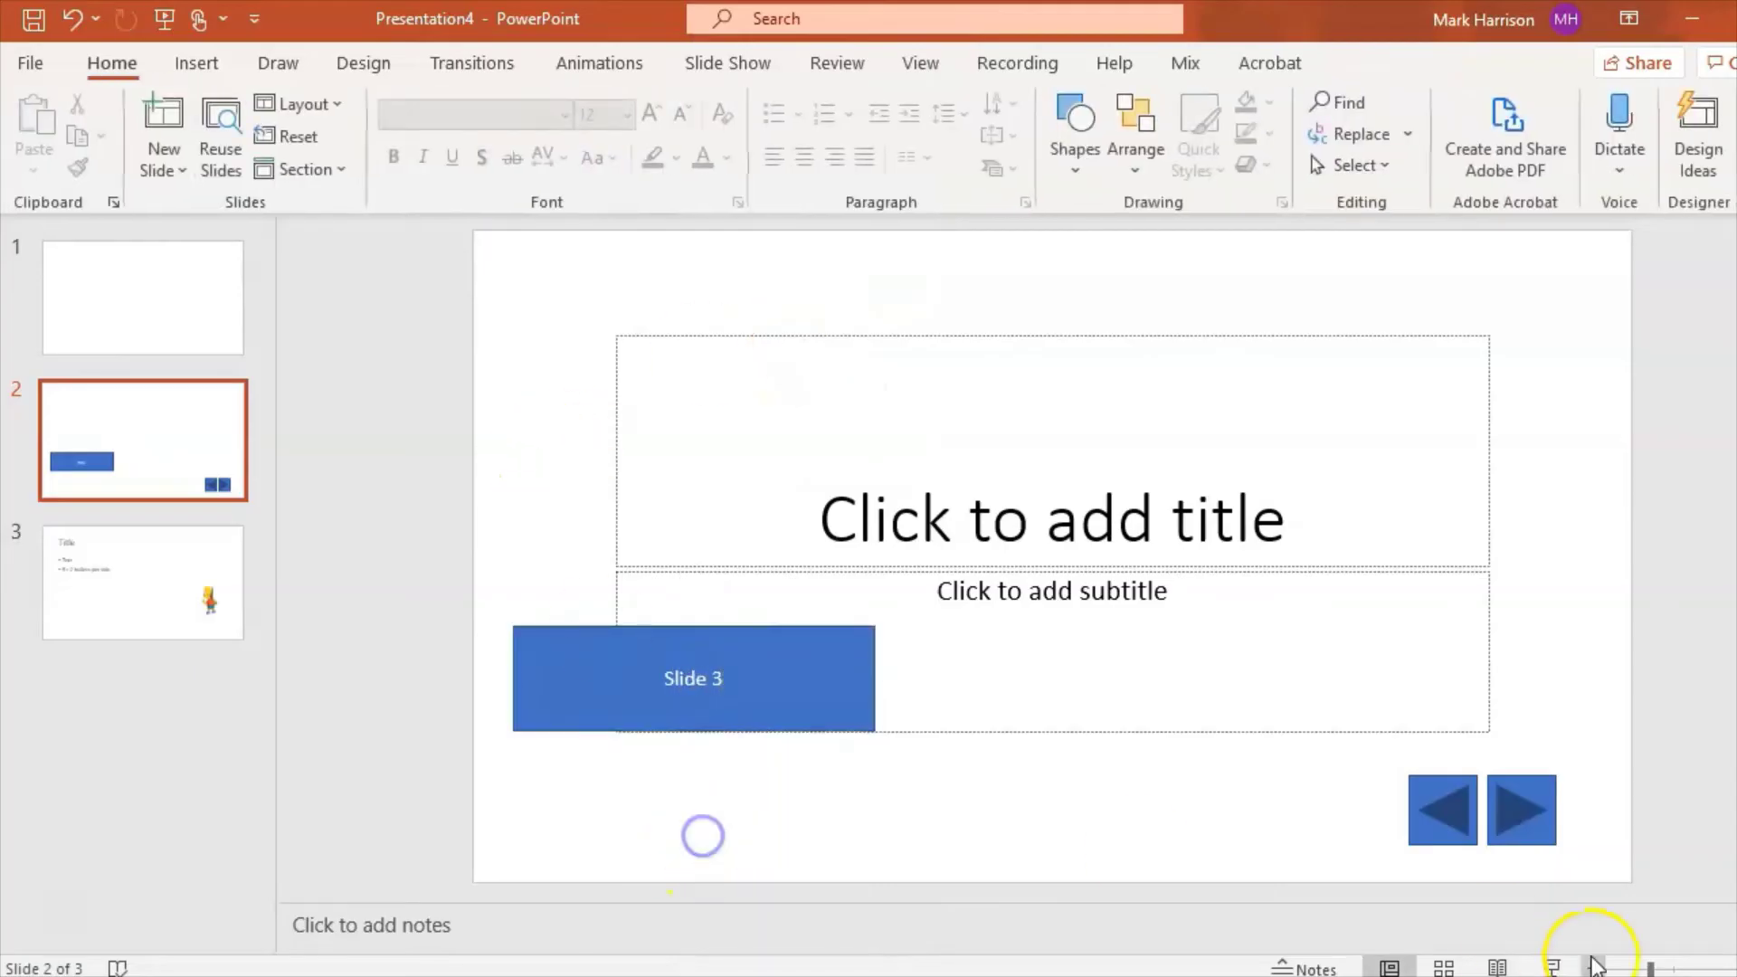
pyautogui.click(1552, 967)
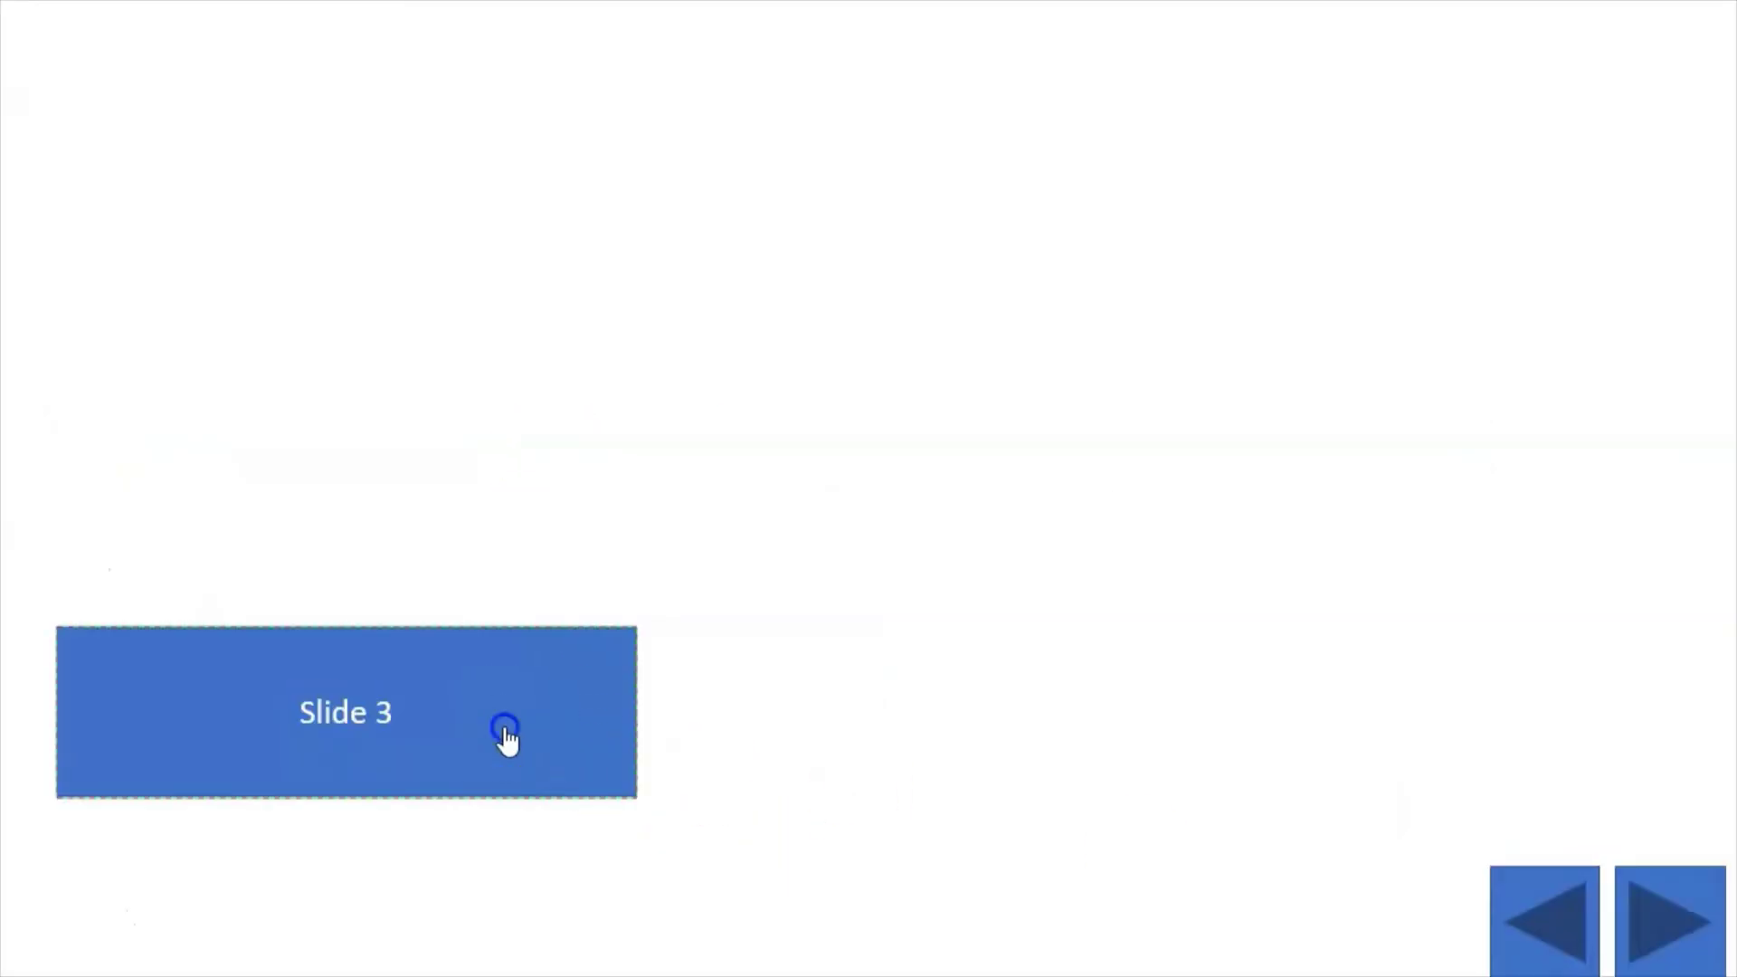
pyautogui.click(506, 734)
# Put a Home action button at slide 3's bottom-left linking to the first slide, then select slide 1
pyautogui.press('Escape')
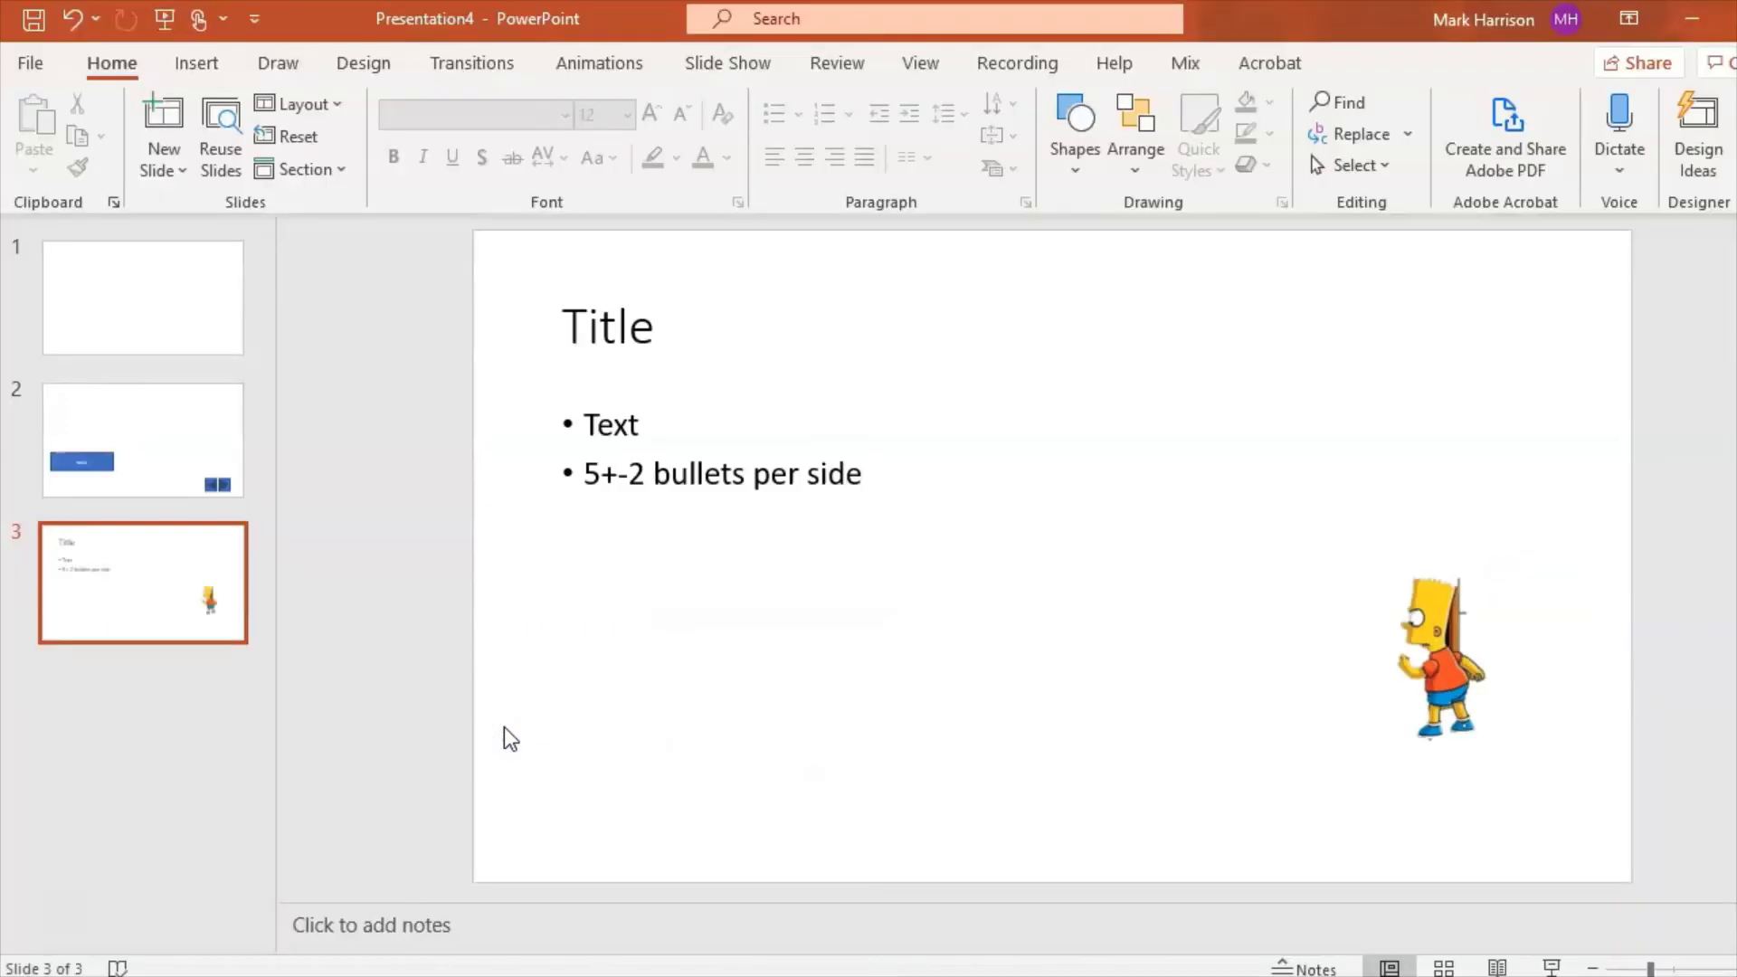
pyautogui.click(196, 63)
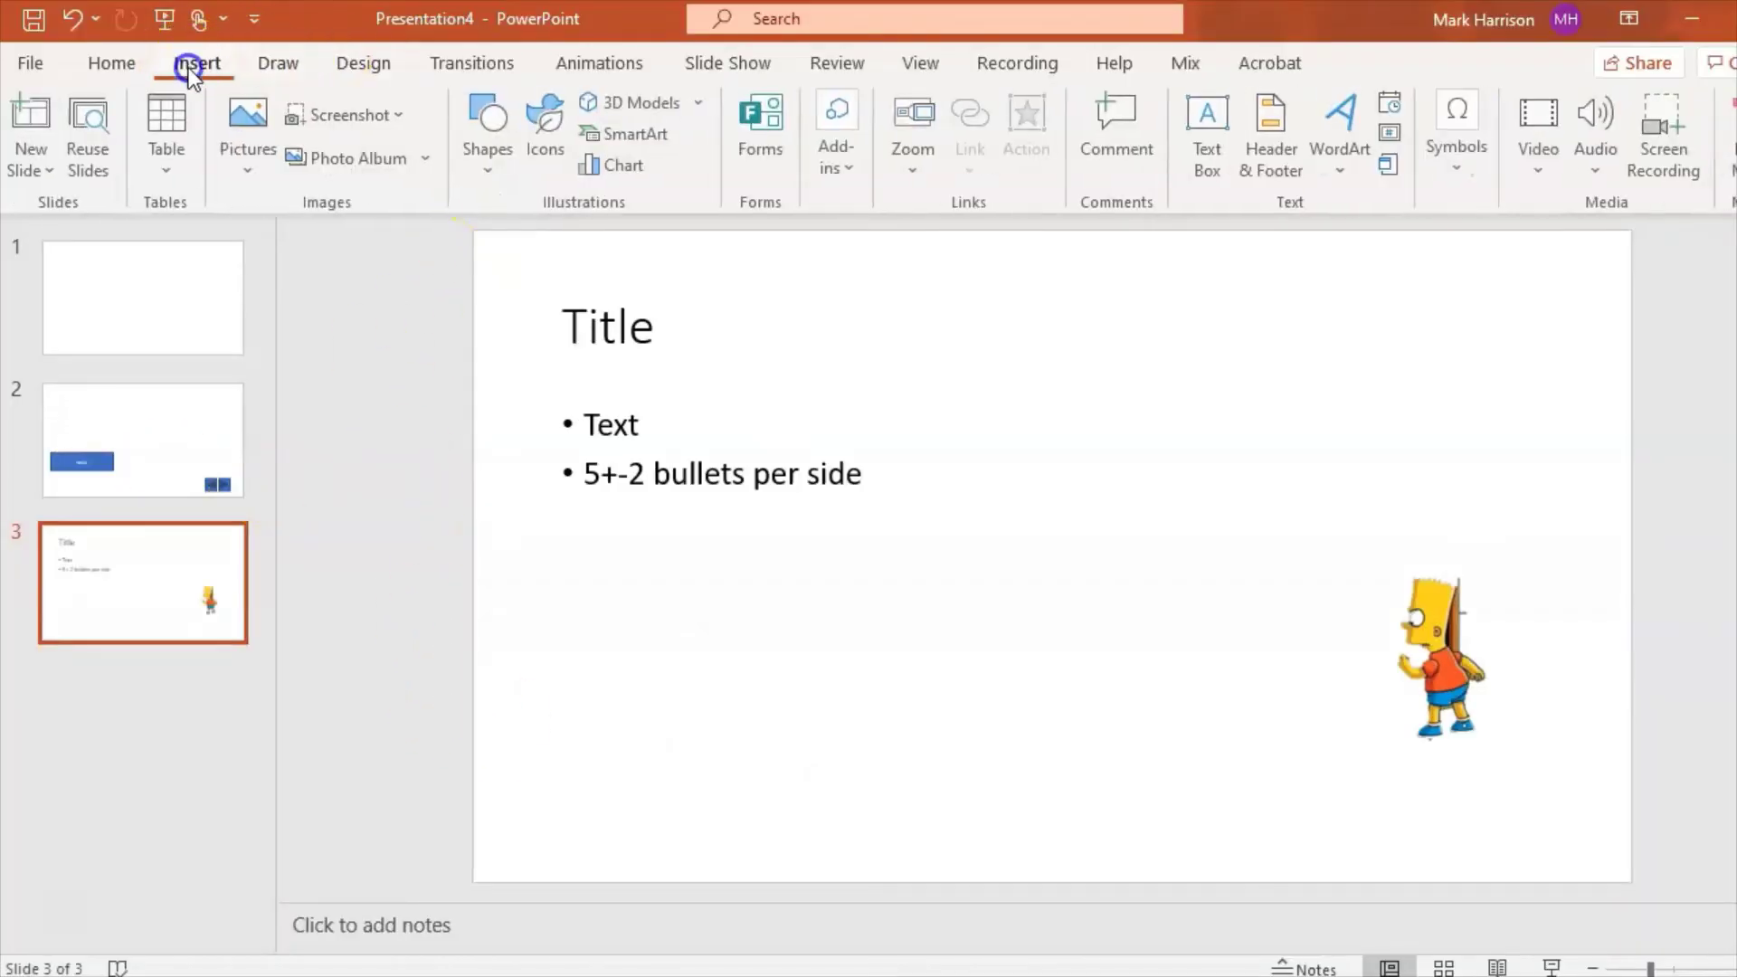
pyautogui.click(483, 146)
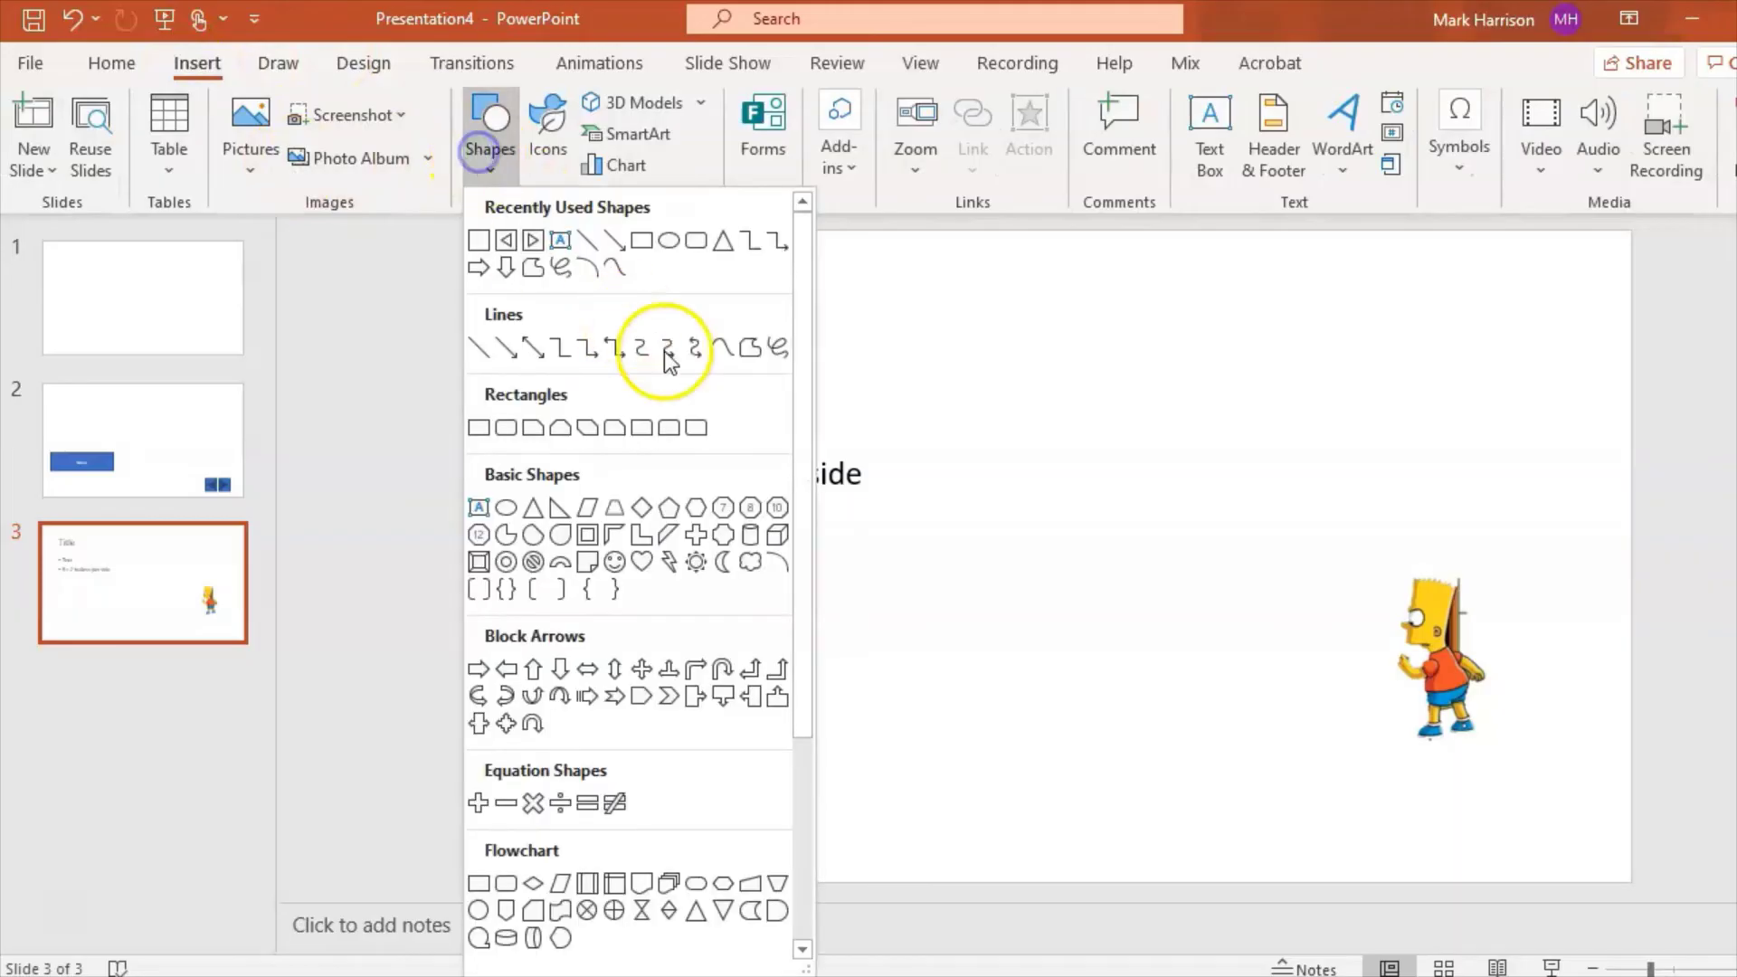
pyautogui.moveTo(800, 398); pyautogui.dragTo(815, 685)
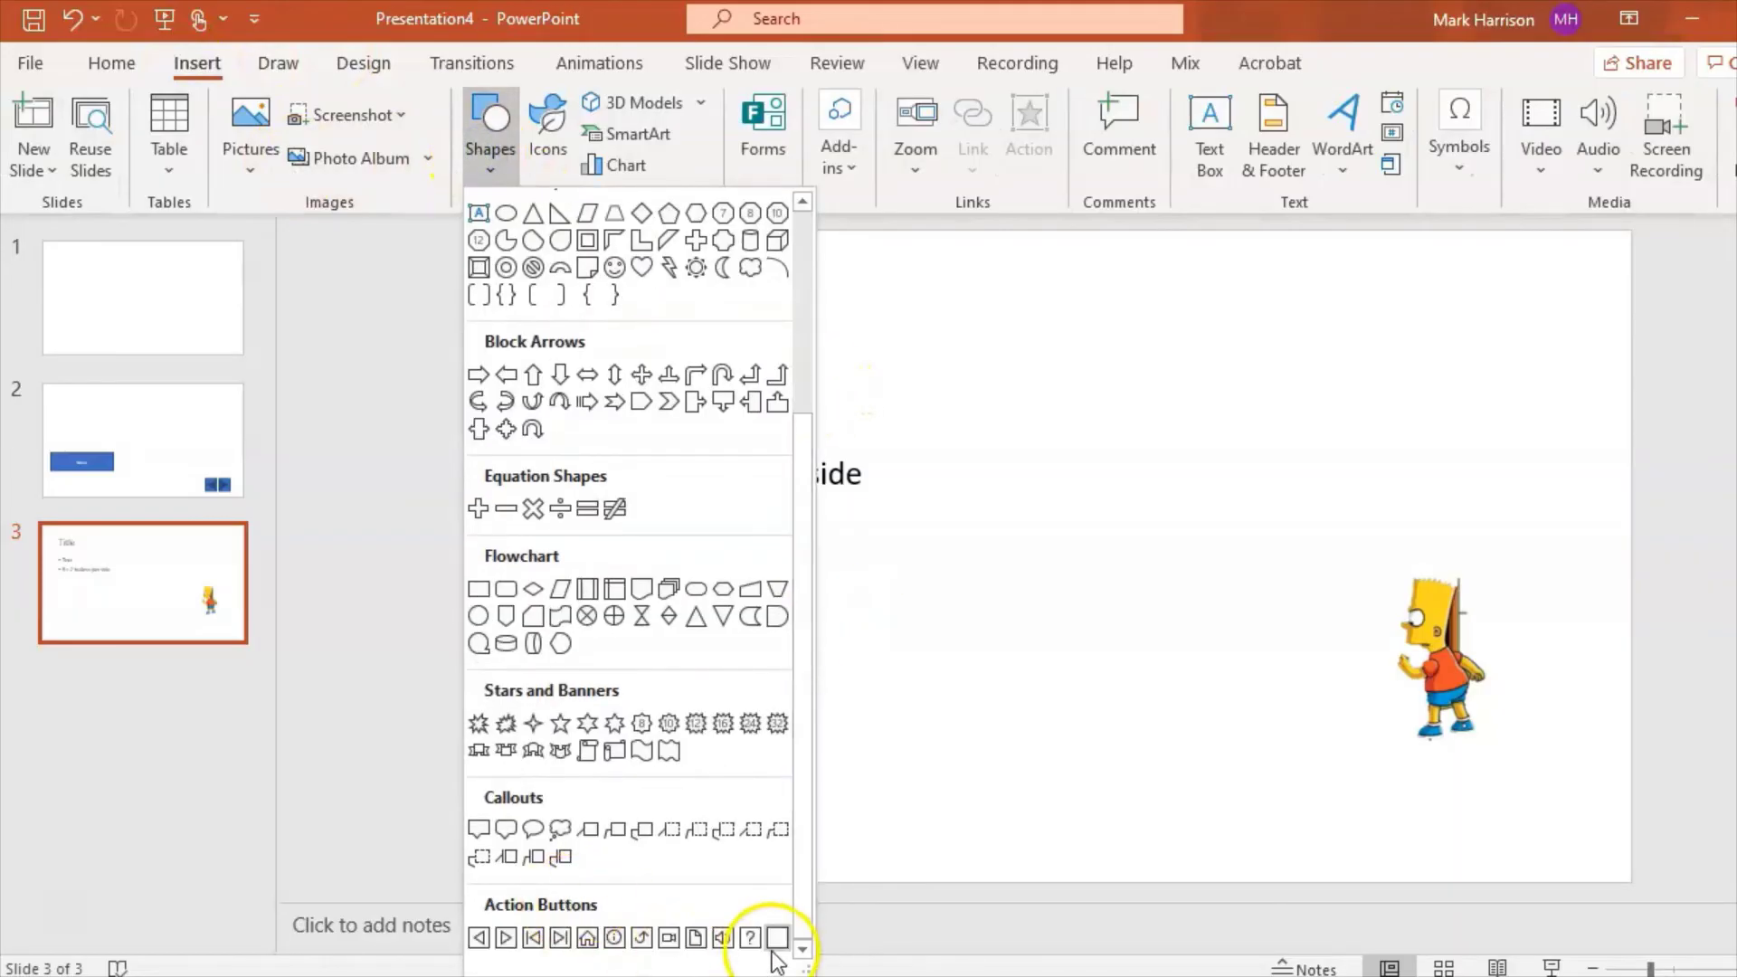
pyautogui.click(587, 937)
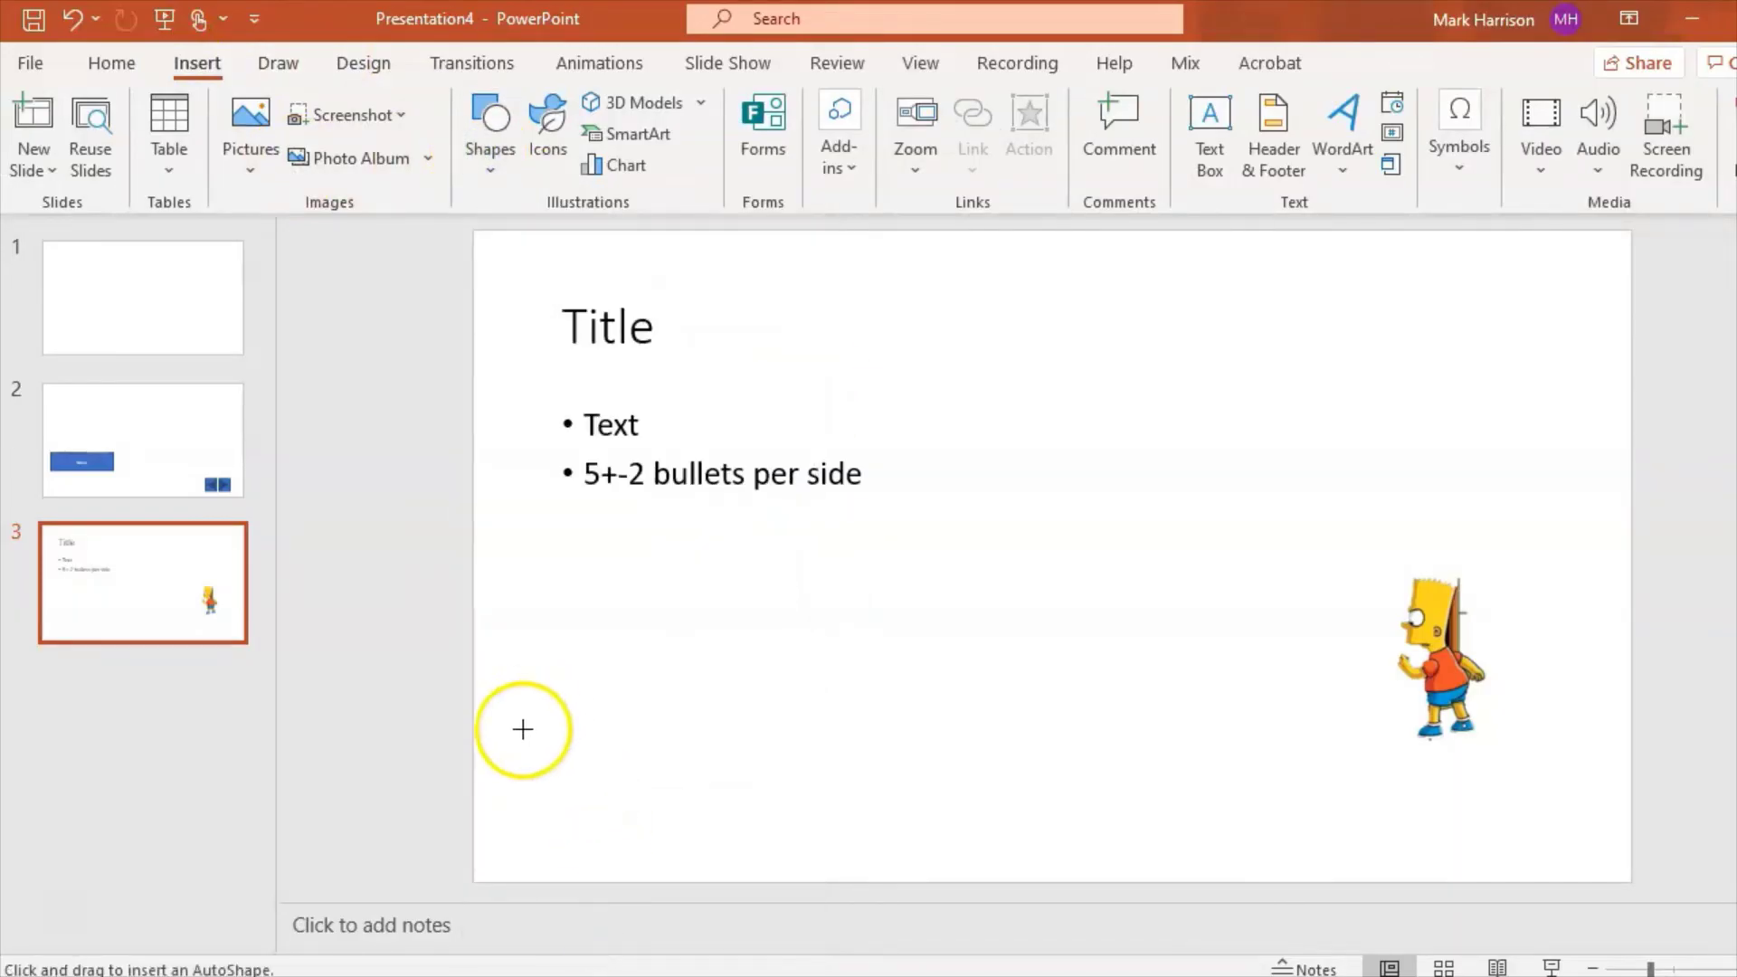
pyautogui.moveTo(521, 735); pyautogui.dragTo(620, 830)
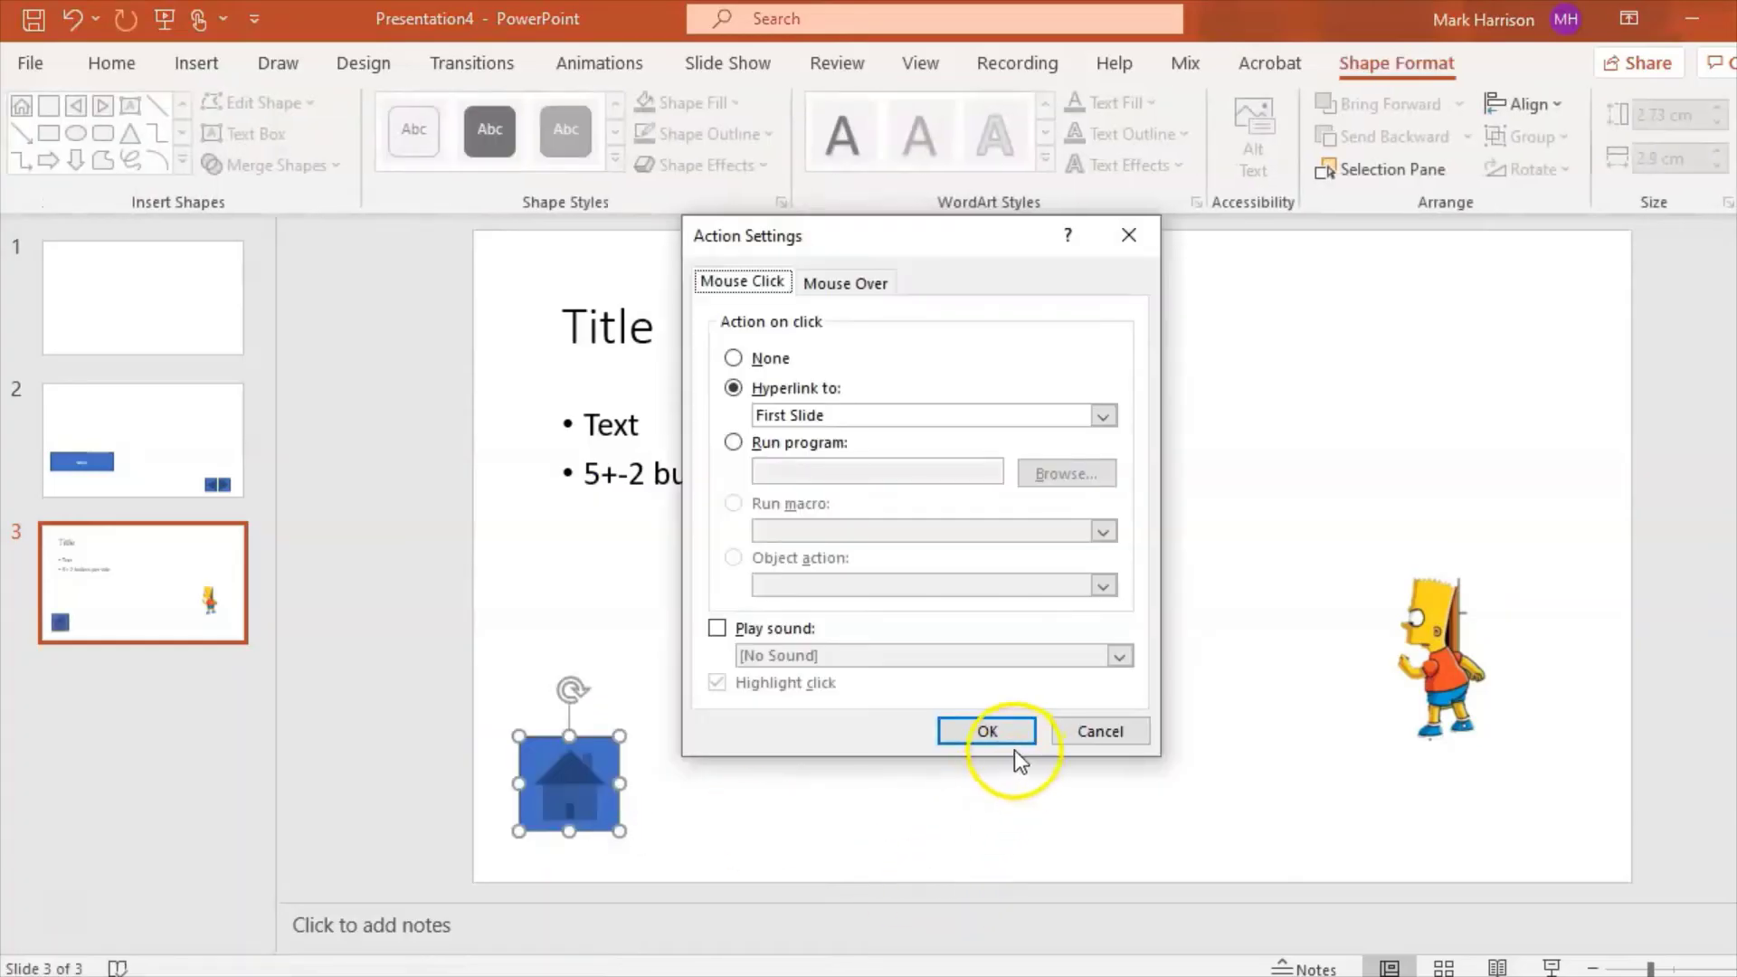
pyautogui.click(985, 732)
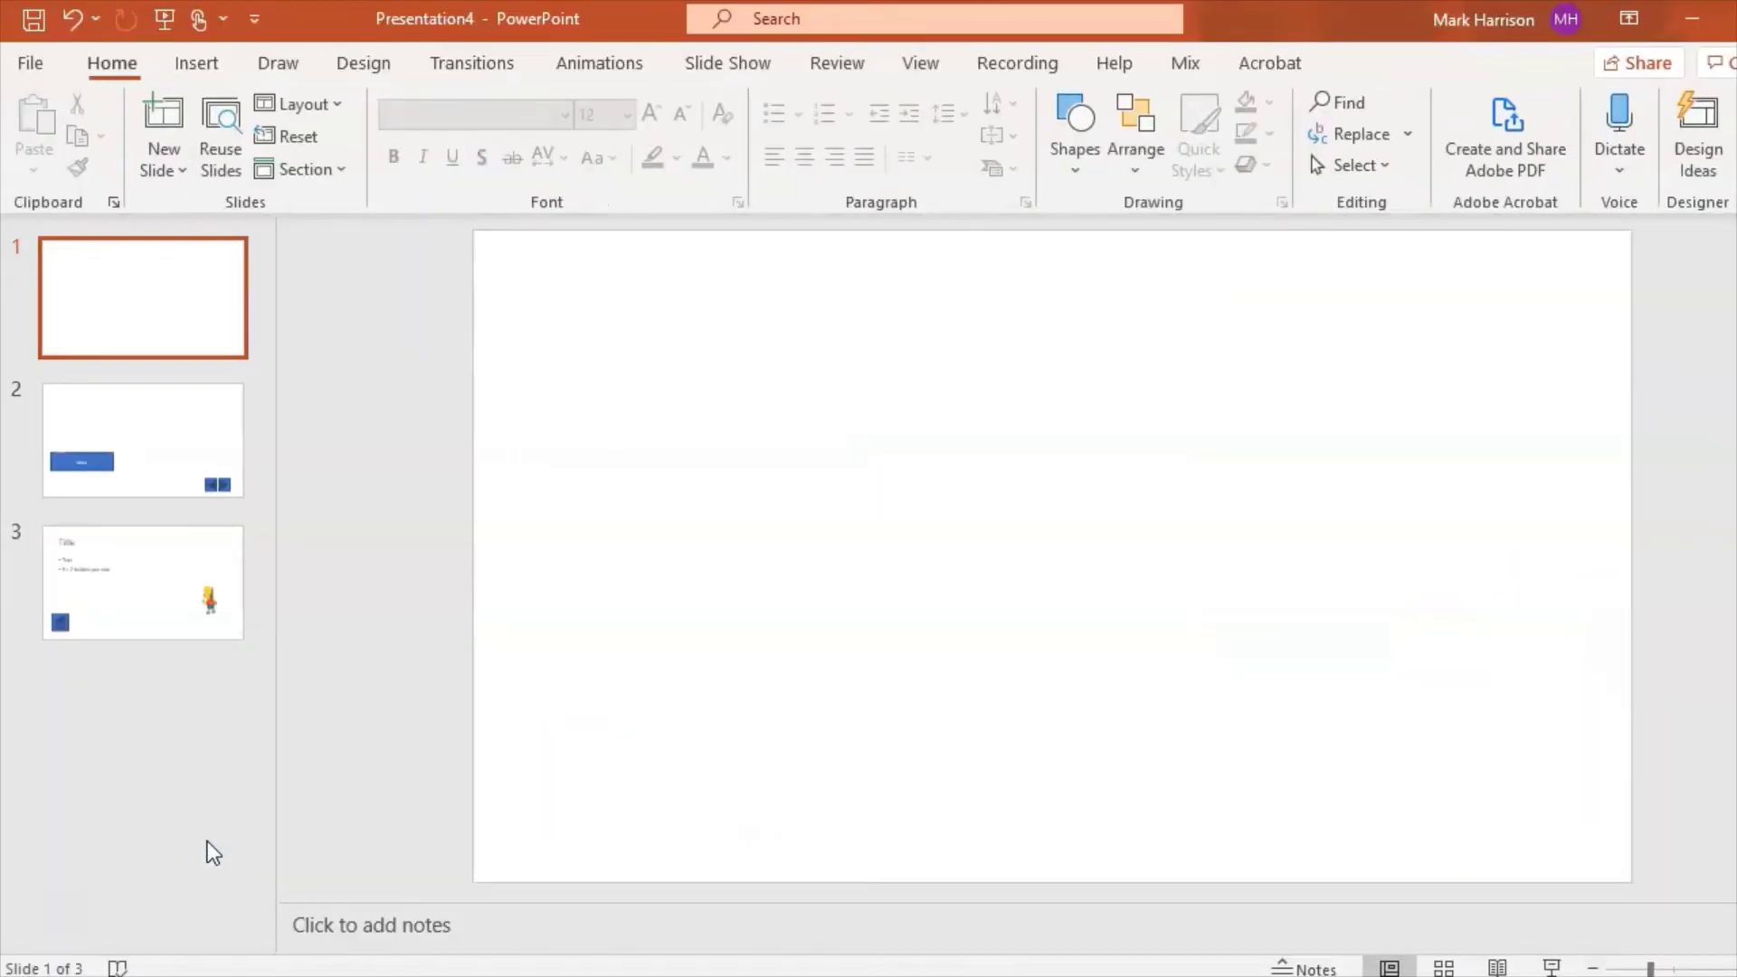
pyautogui.click(172, 225)
pyautogui.click(186, 315)
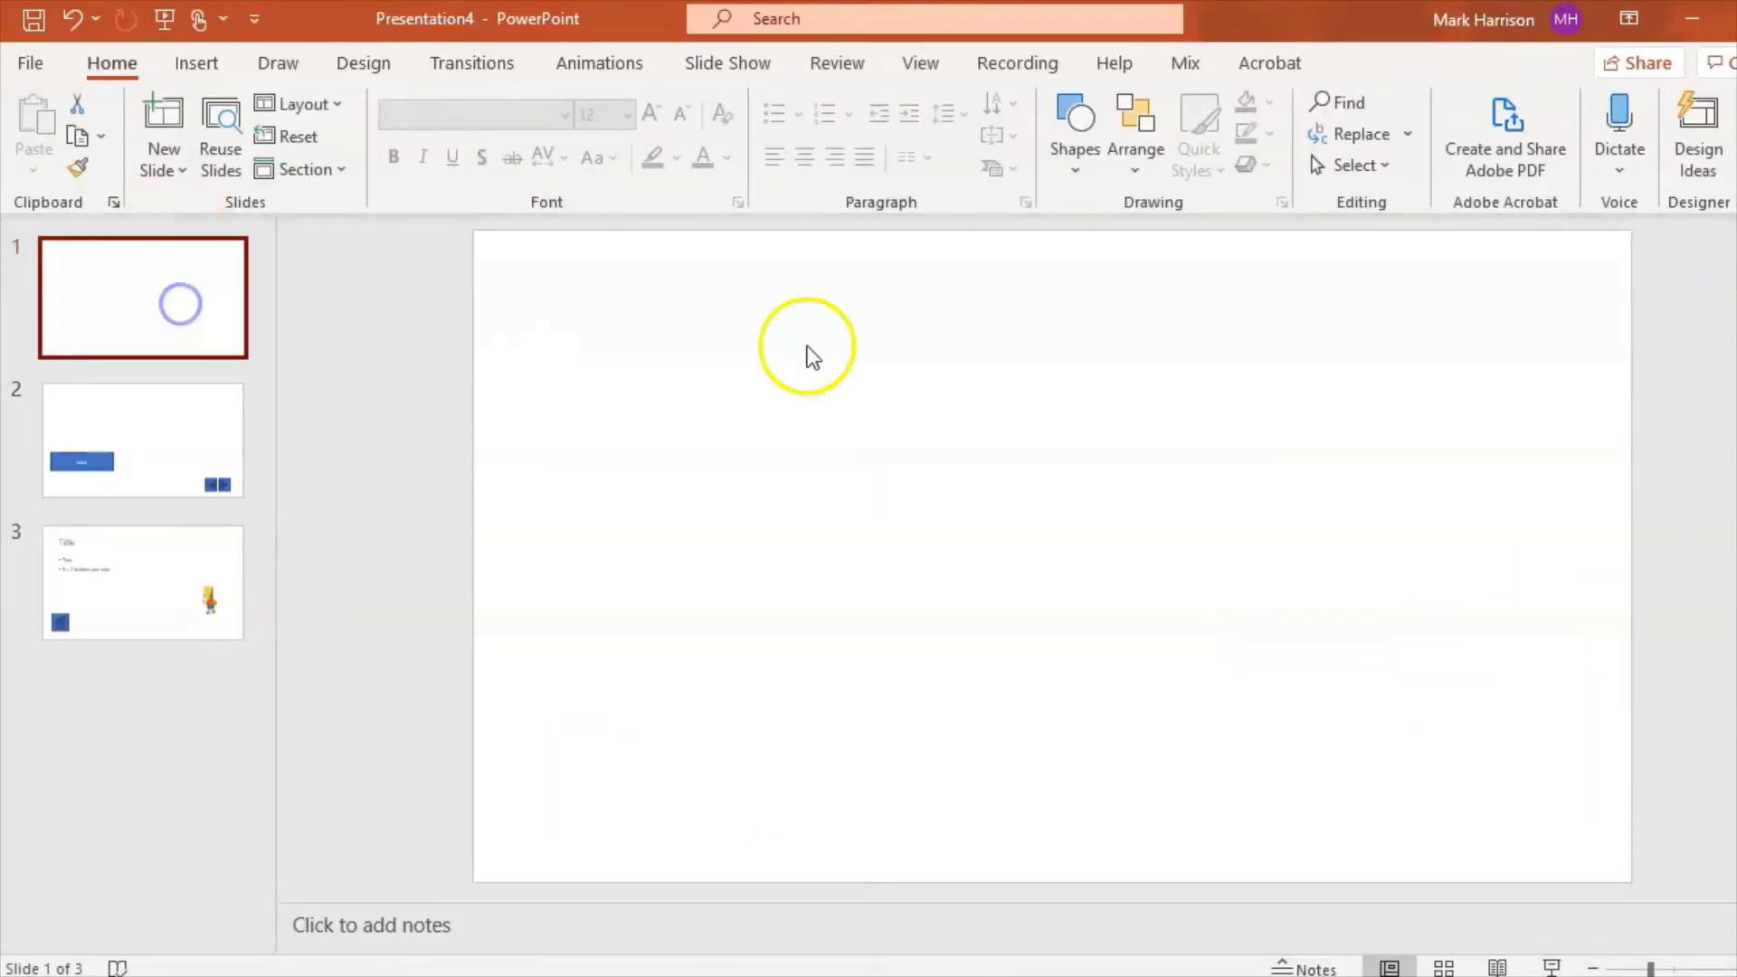
# Apply the Title and Content layout to slide 1 and title it 'Slide 1 (Home)'
pyautogui.click(305, 104)
pyautogui.click(527, 245)
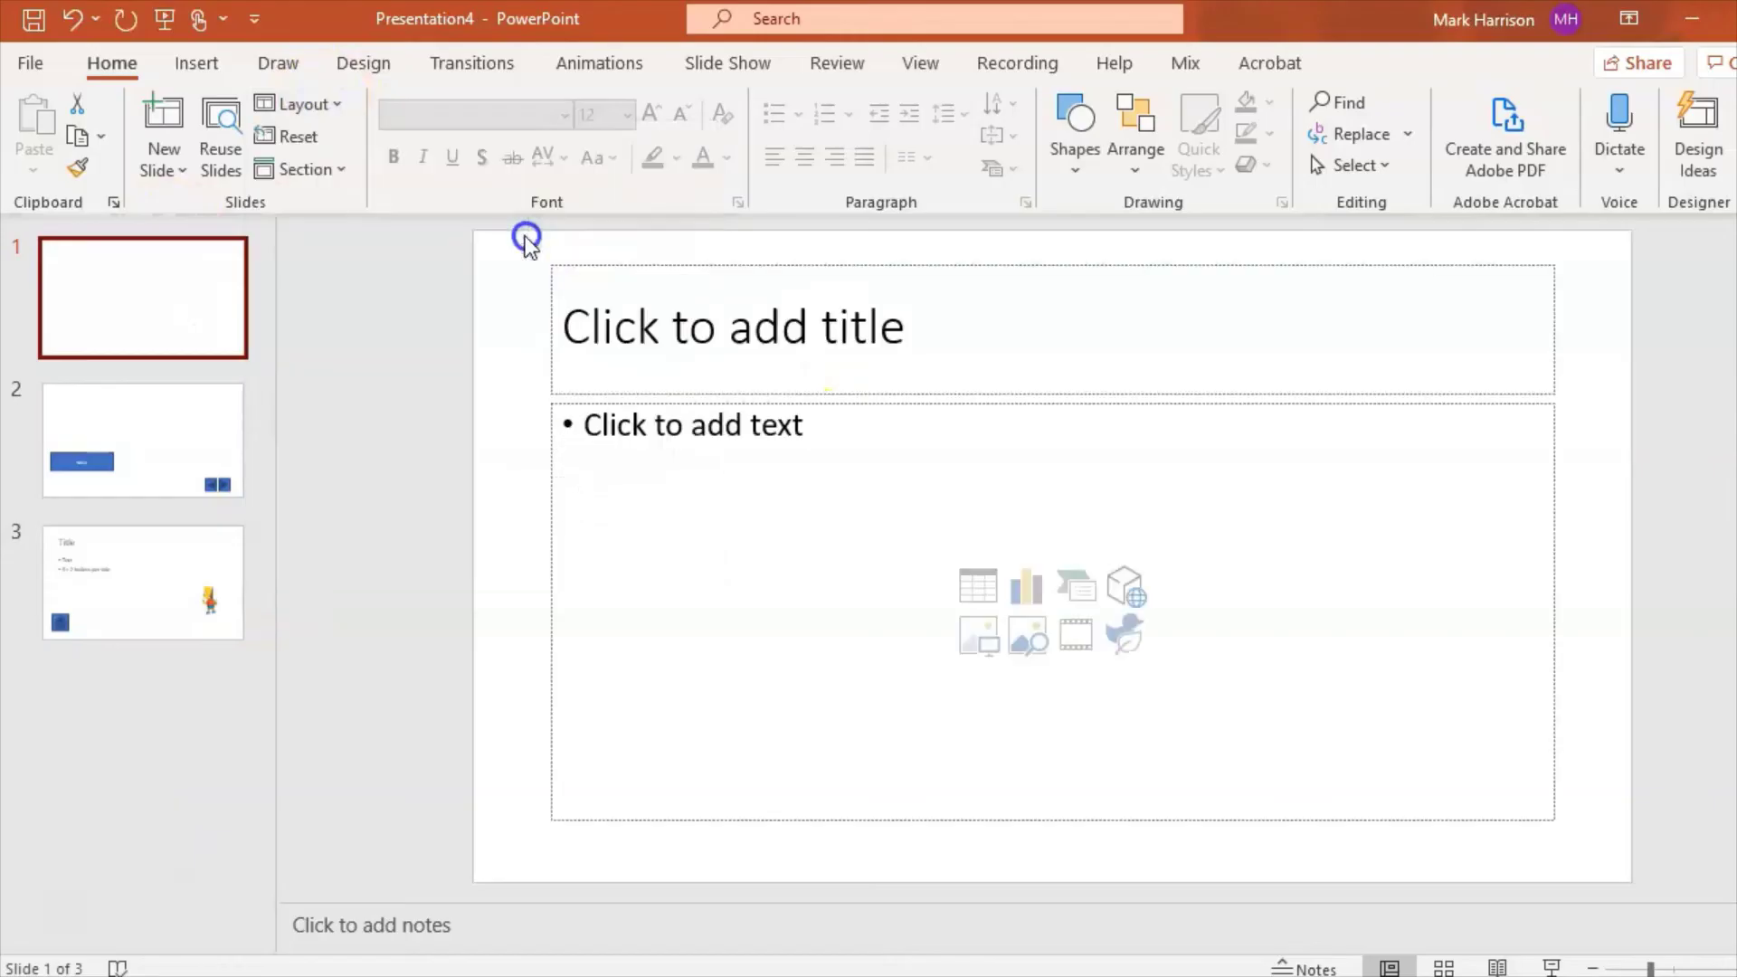
pyautogui.click(725, 324)
pyautogui.write('Slide 1 (')
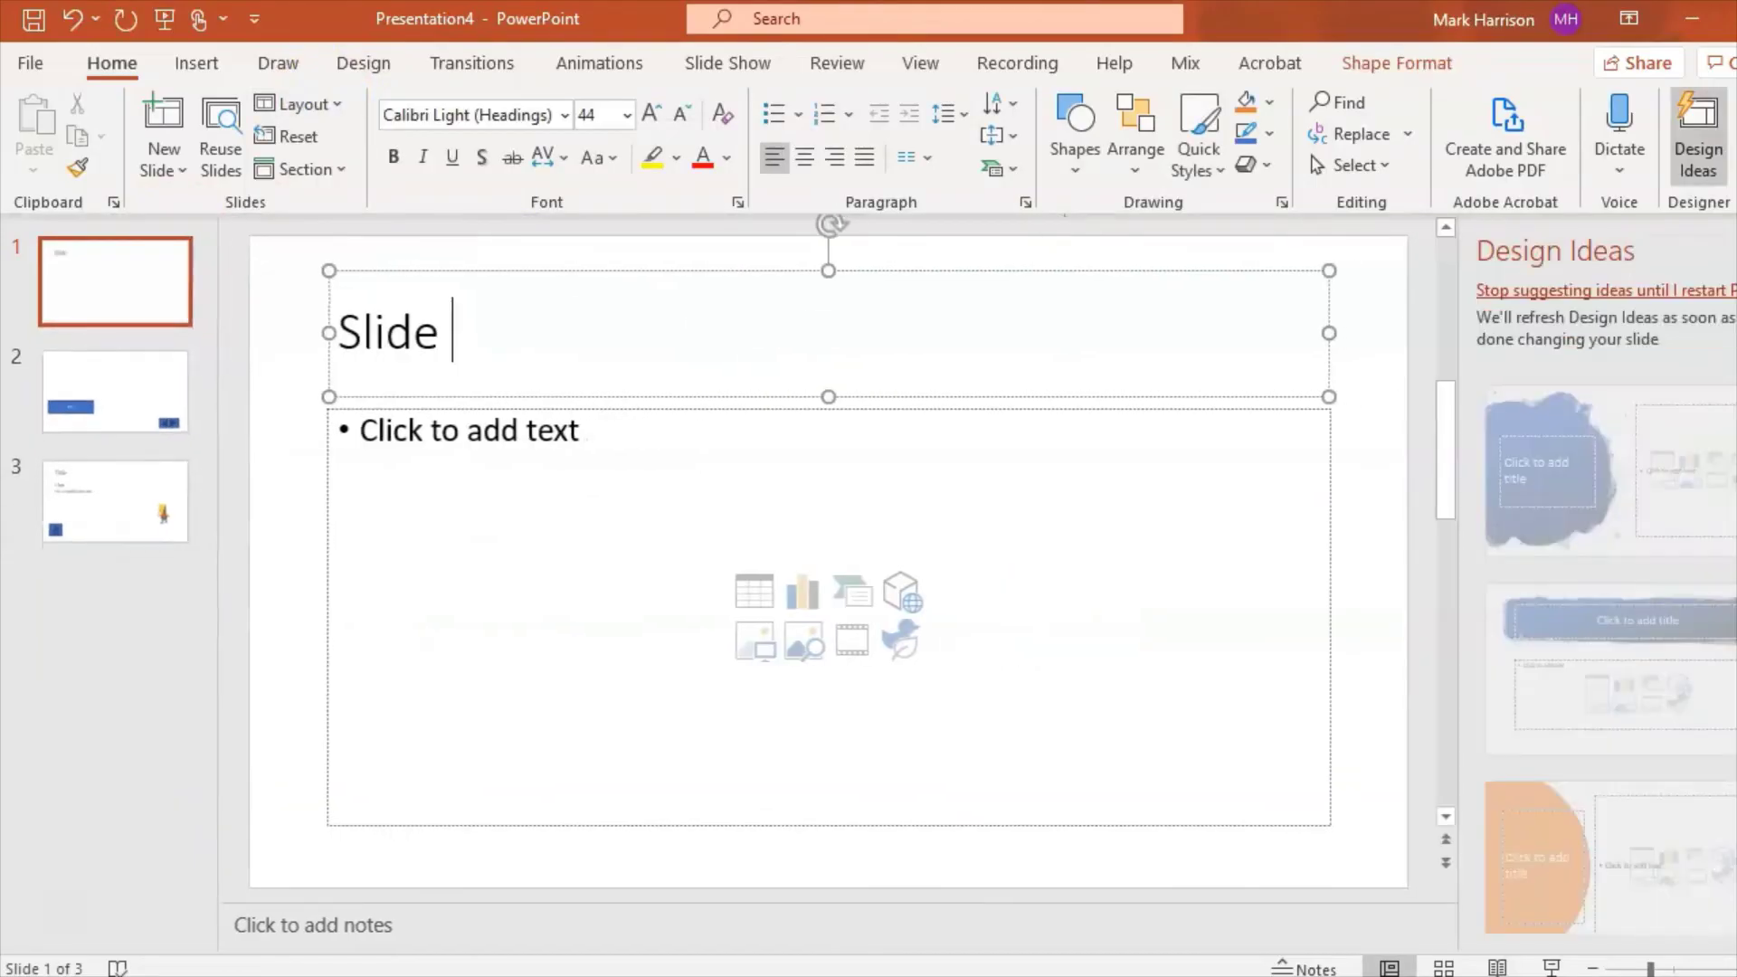
pyautogui.write('Home)')
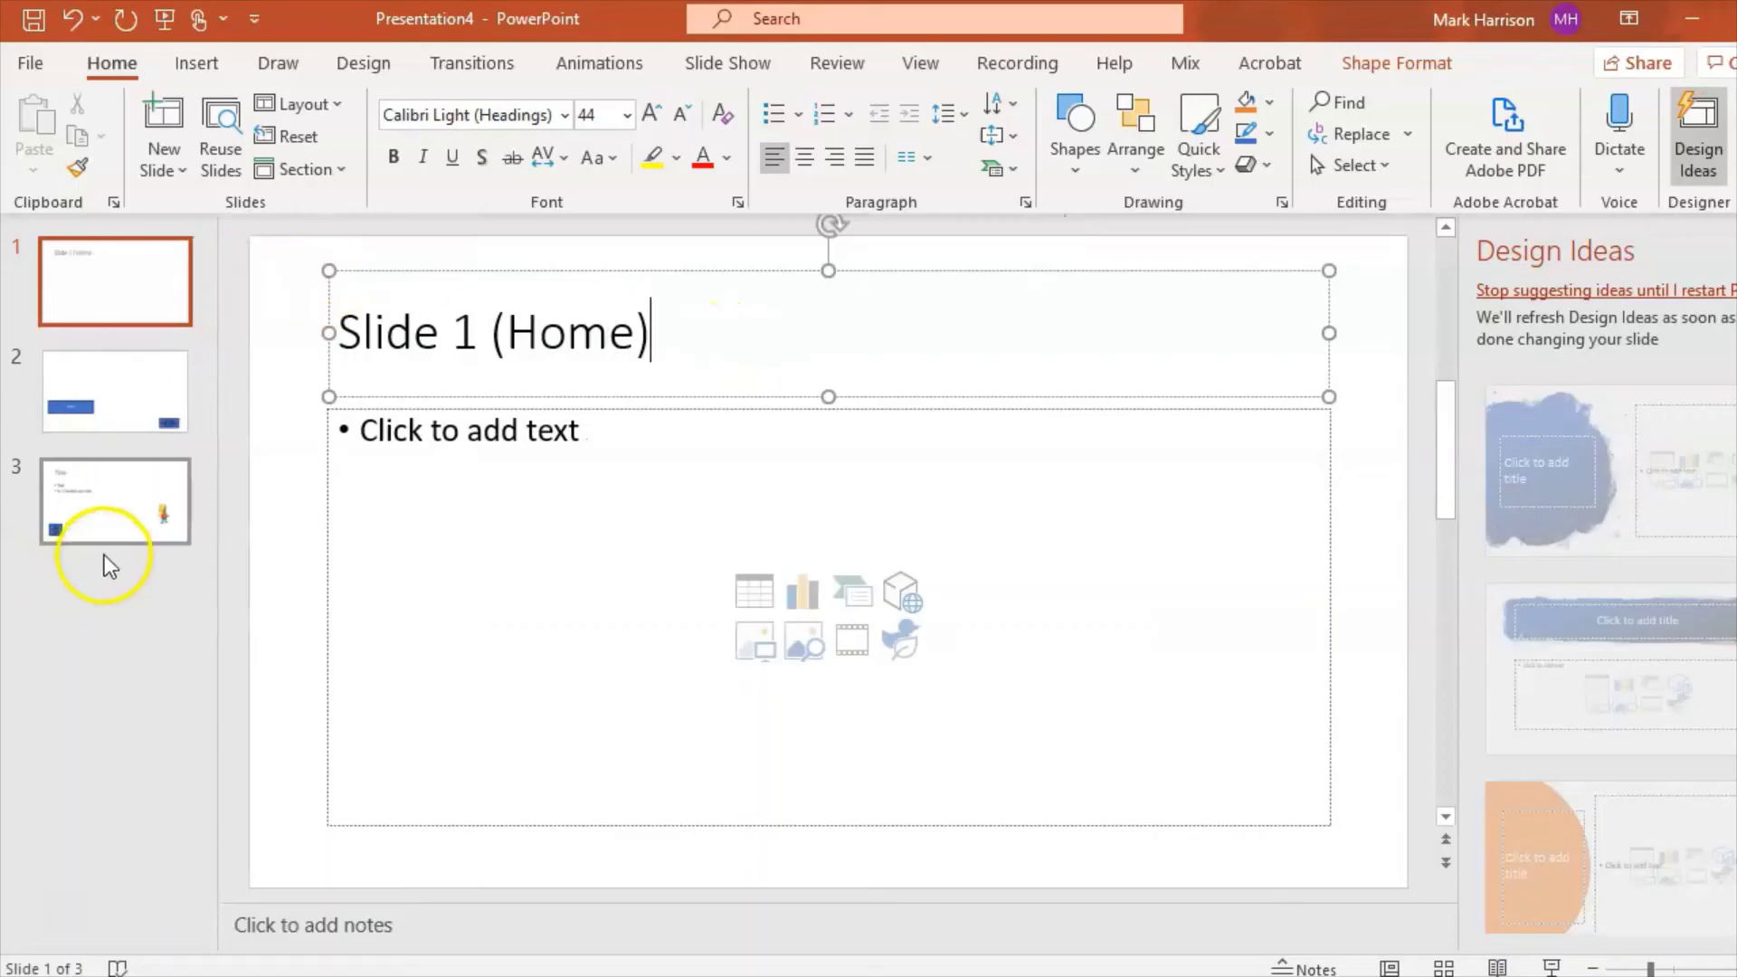
pyautogui.click(116, 534)
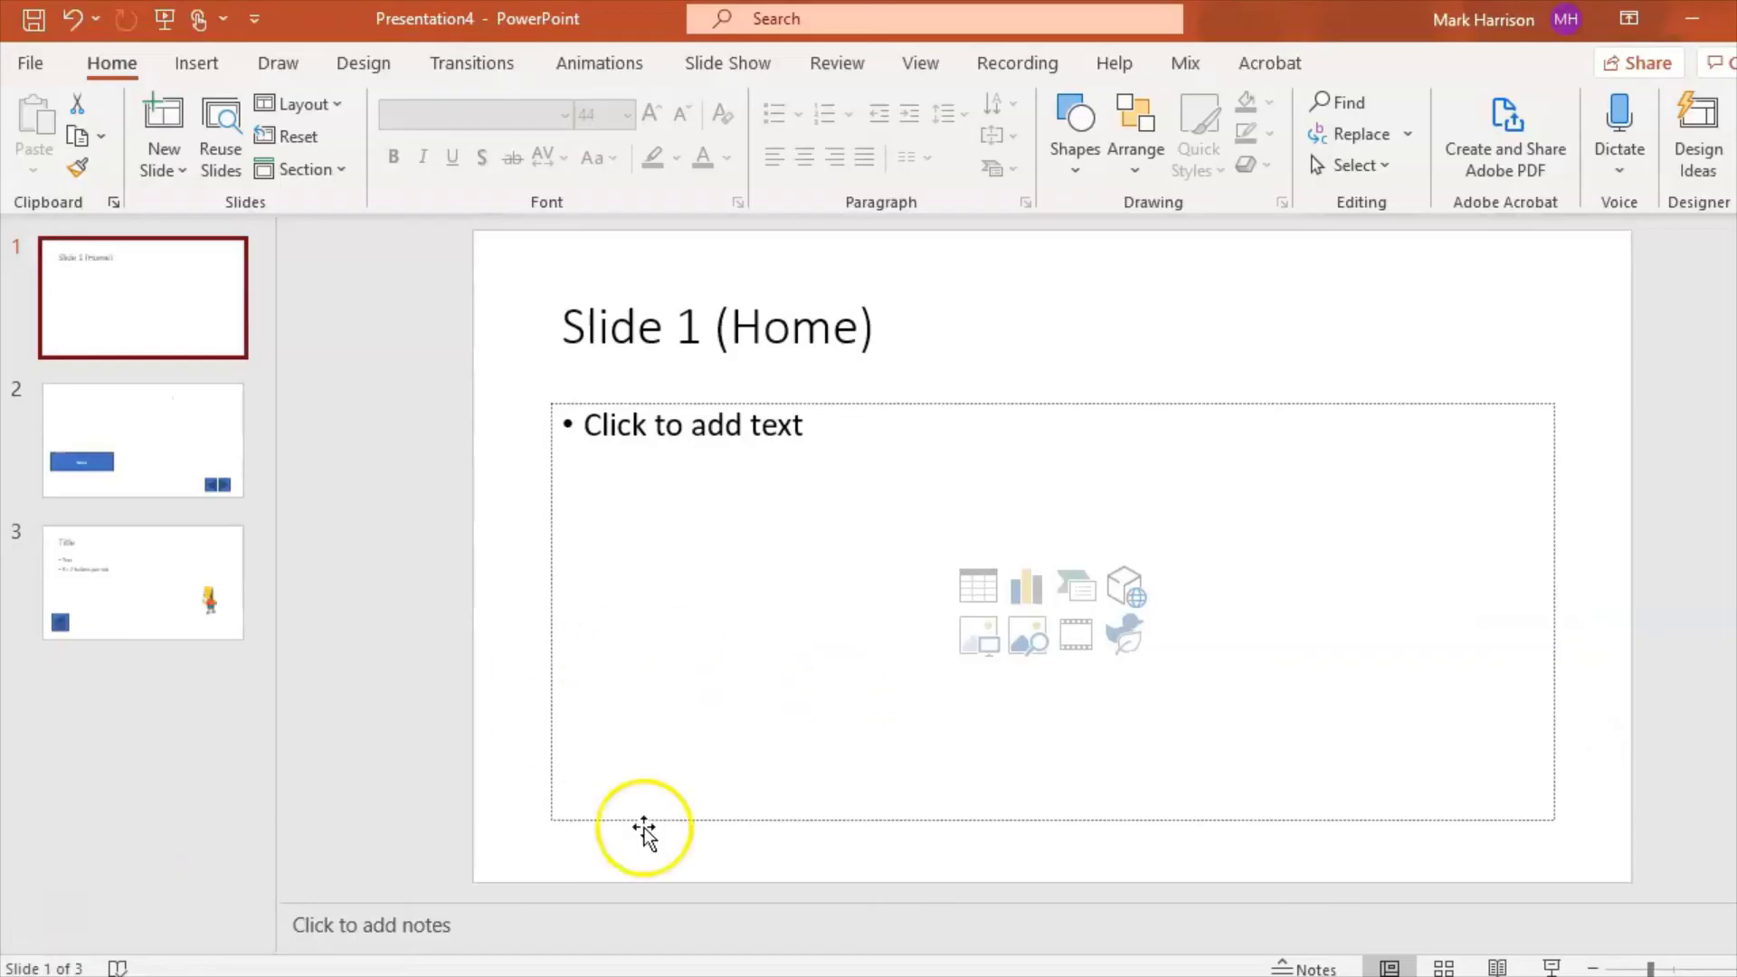
# Enter the bullets 'Text 1' and 'Text 2' in slide 1's body text box
pyautogui.click(699, 422)
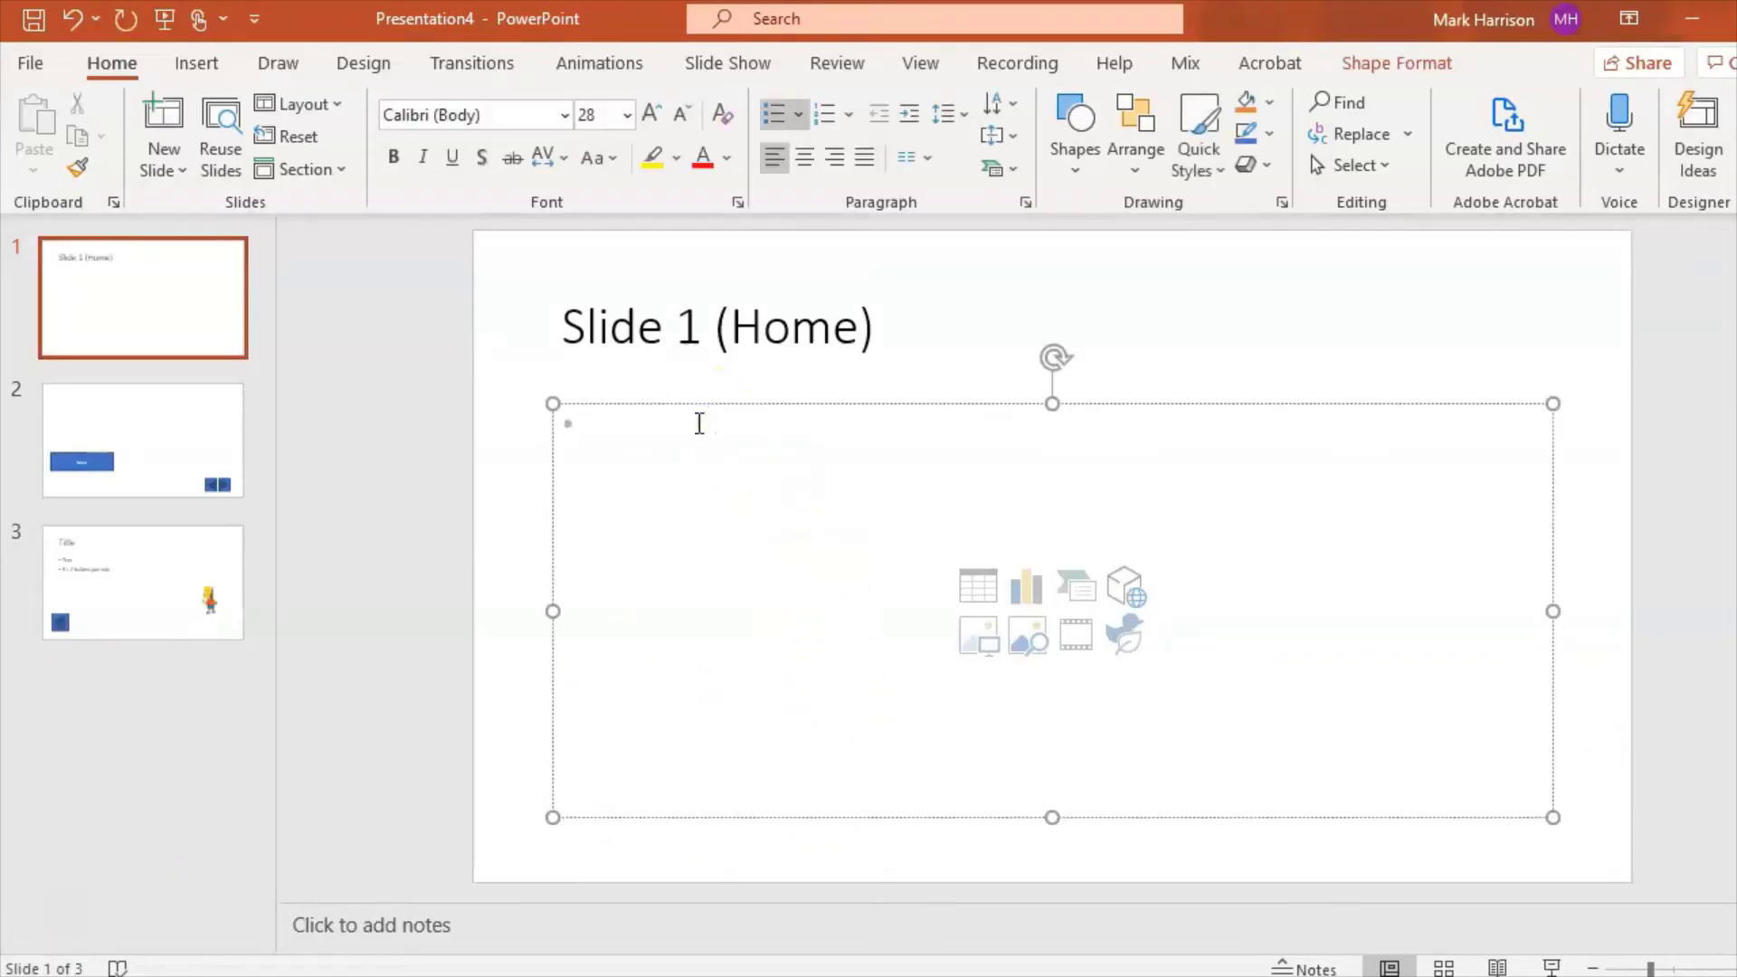
pyautogui.write('Text')
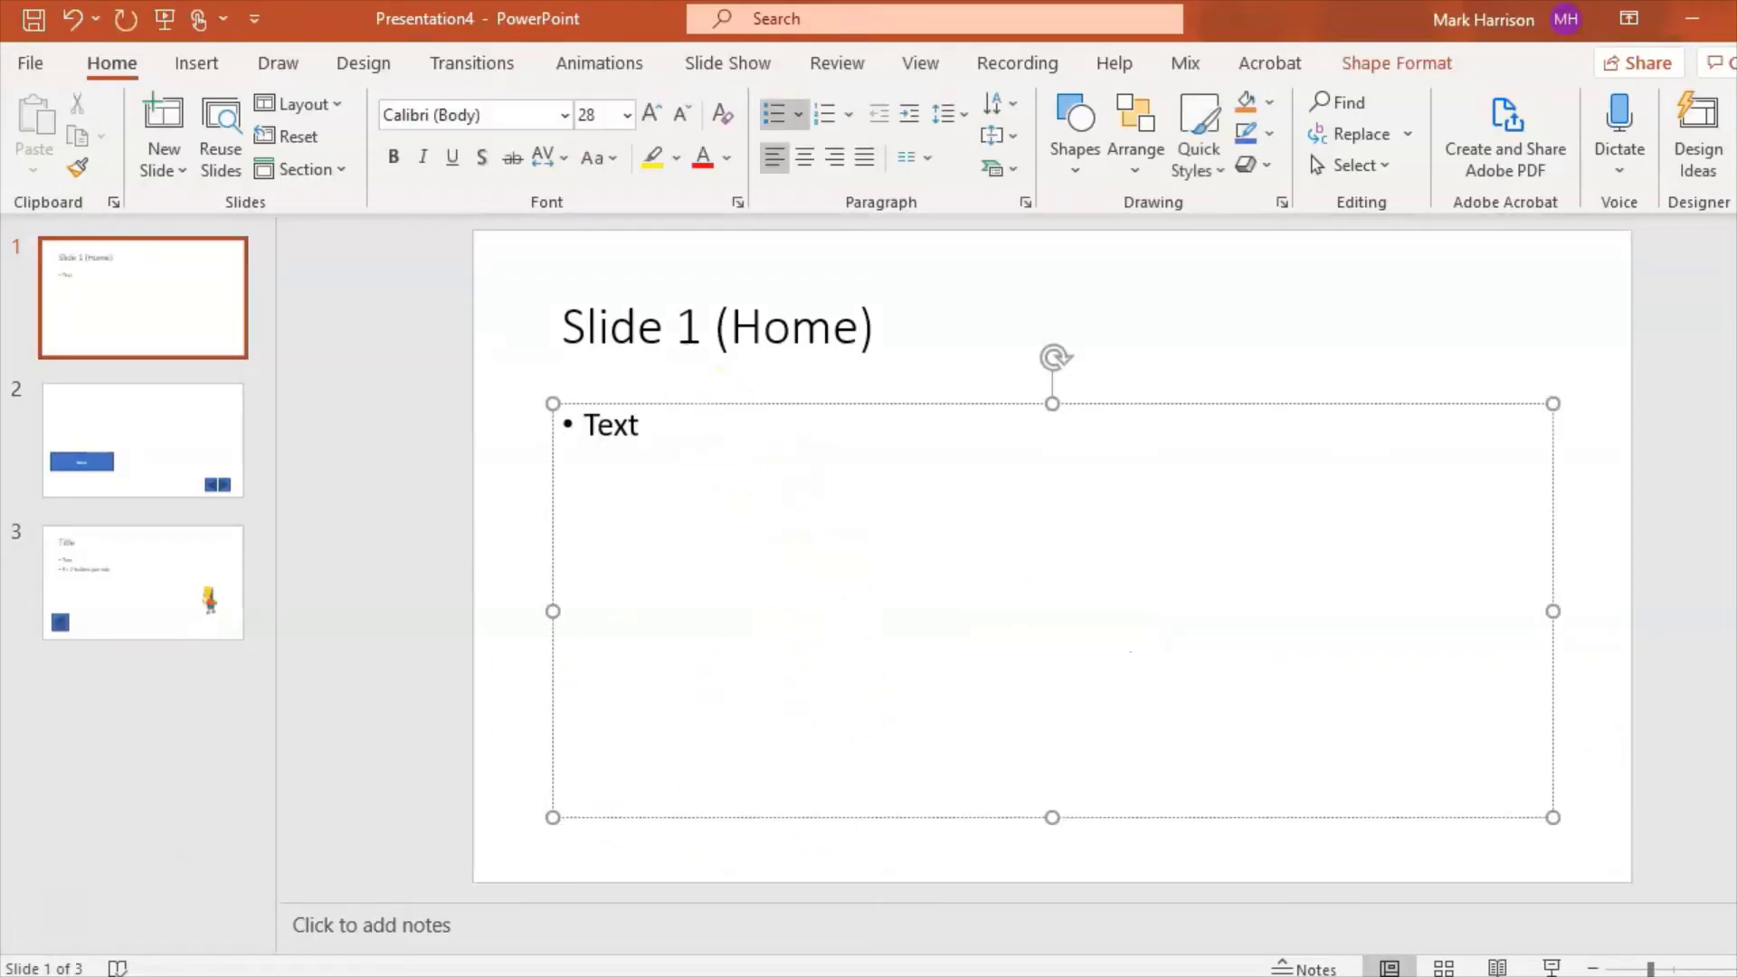
pyautogui.write(' 1 Text 2')
pyautogui.click(696, 440)
pyautogui.moveTo(694, 443); pyautogui.dragTo(579, 423)
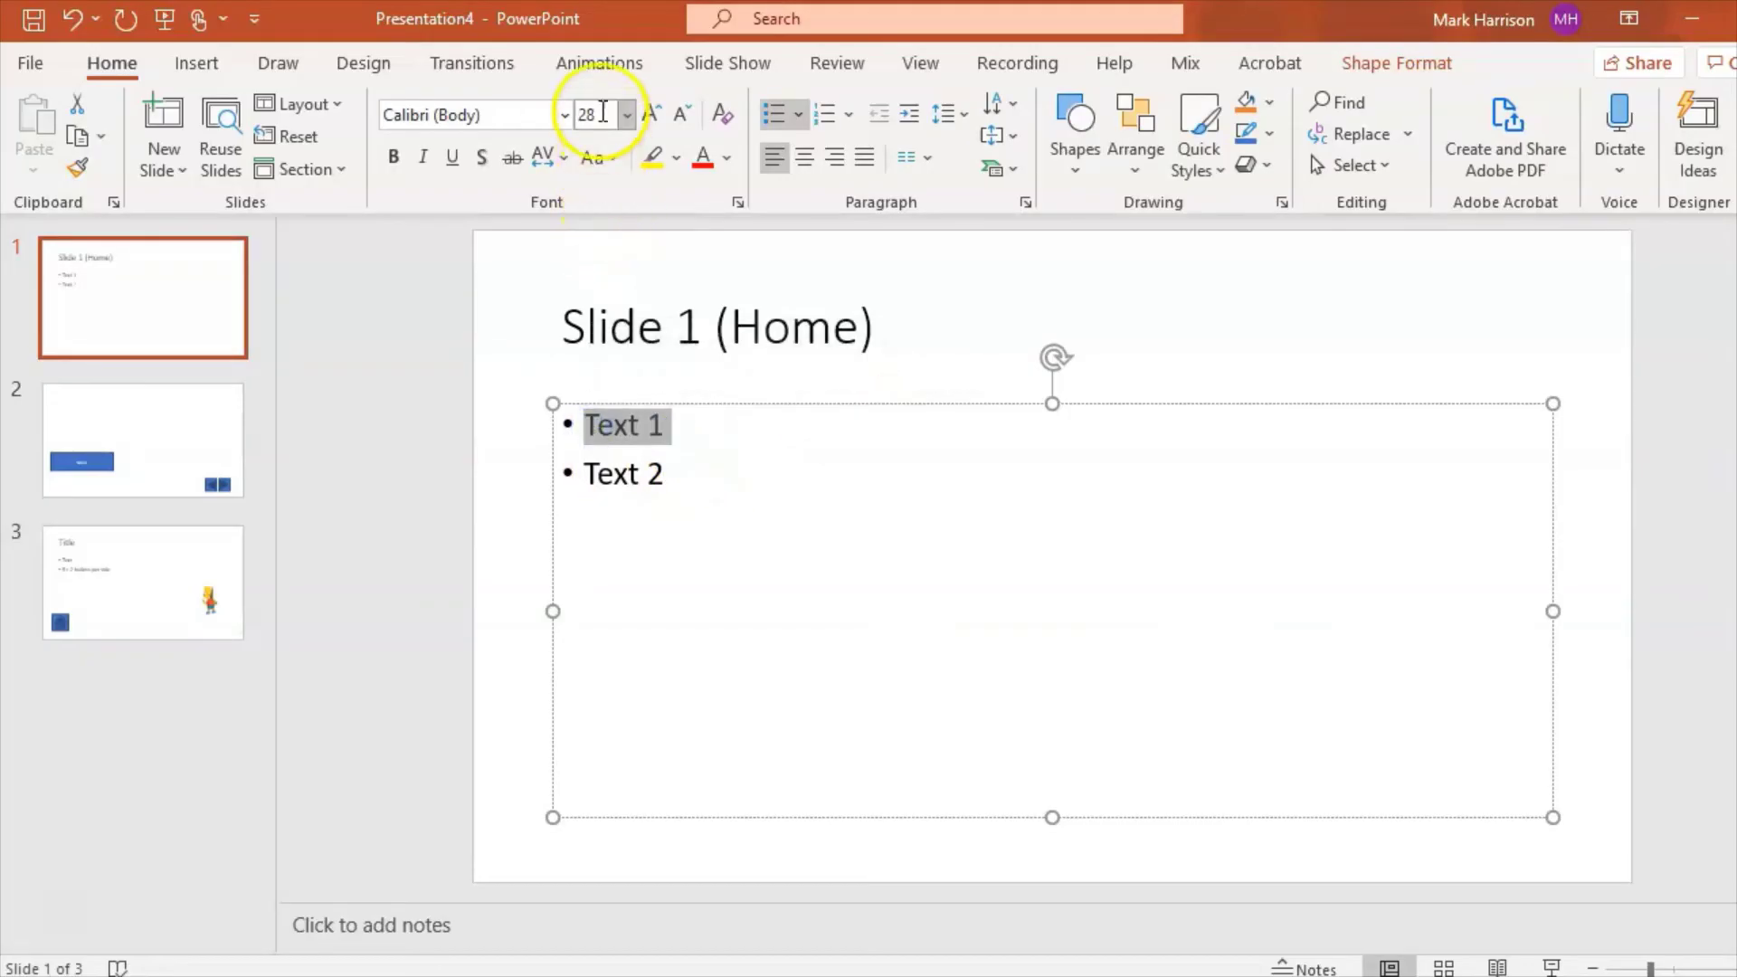
# Give Text 1 and Text 2 Appear entrance effects, each starting On Click
pyautogui.click(594, 73)
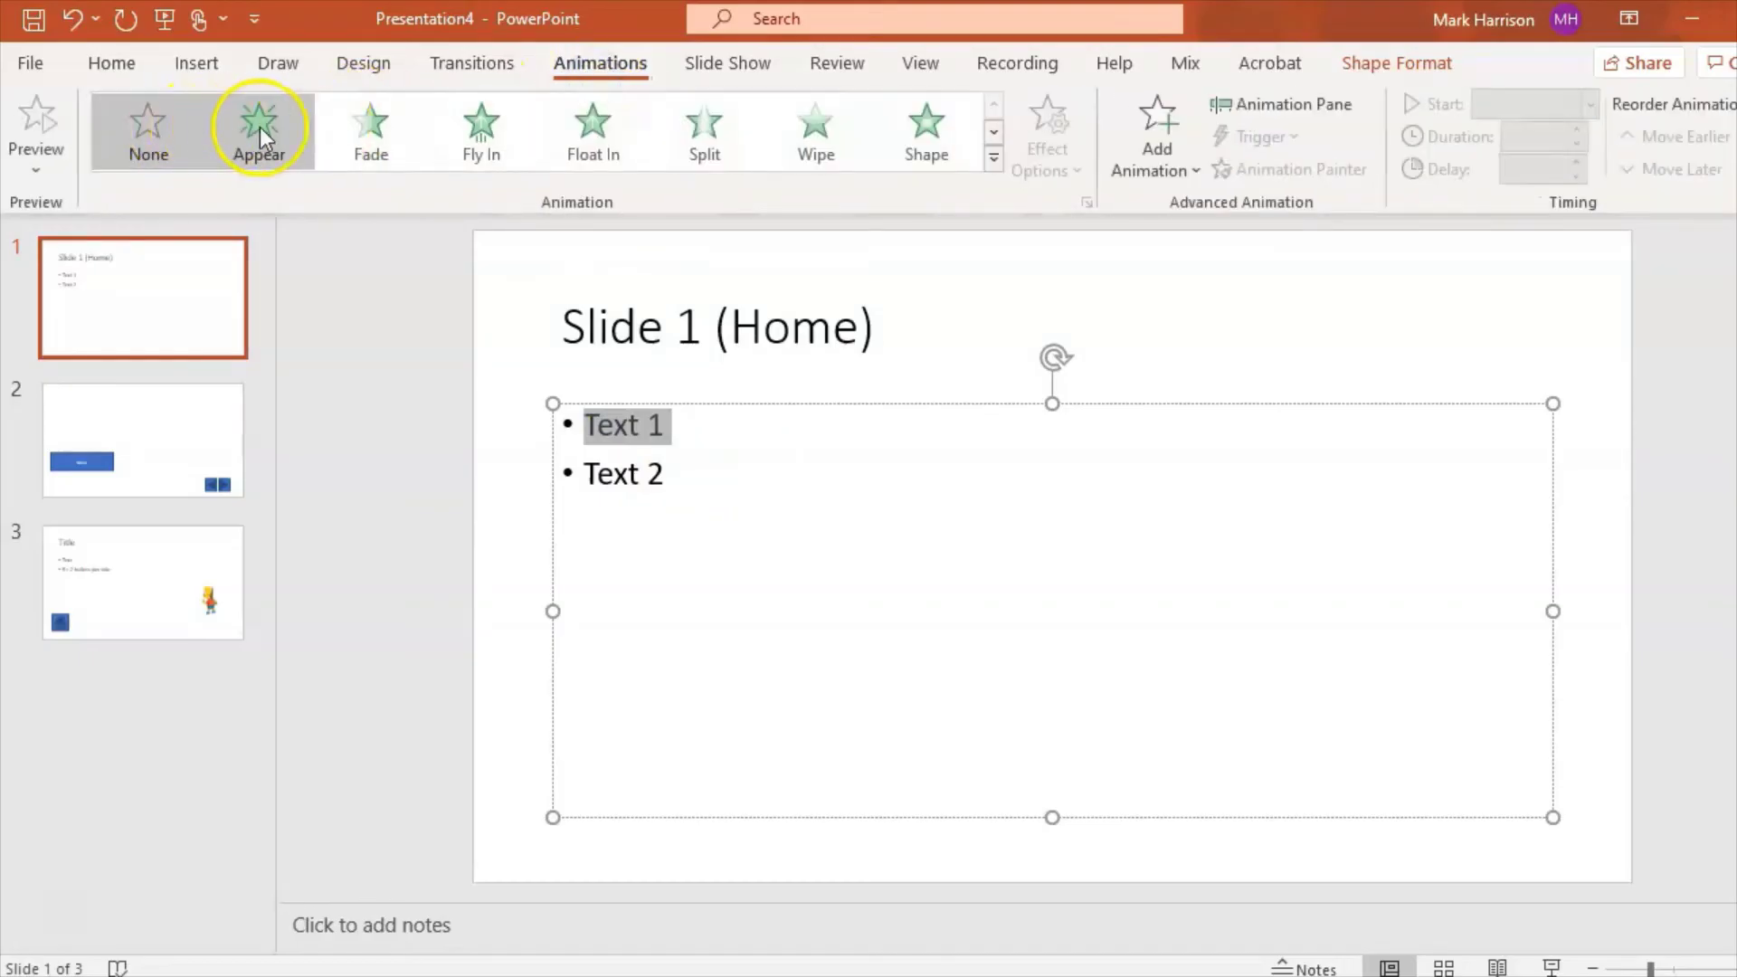
pyautogui.click(259, 128)
pyautogui.click(691, 390)
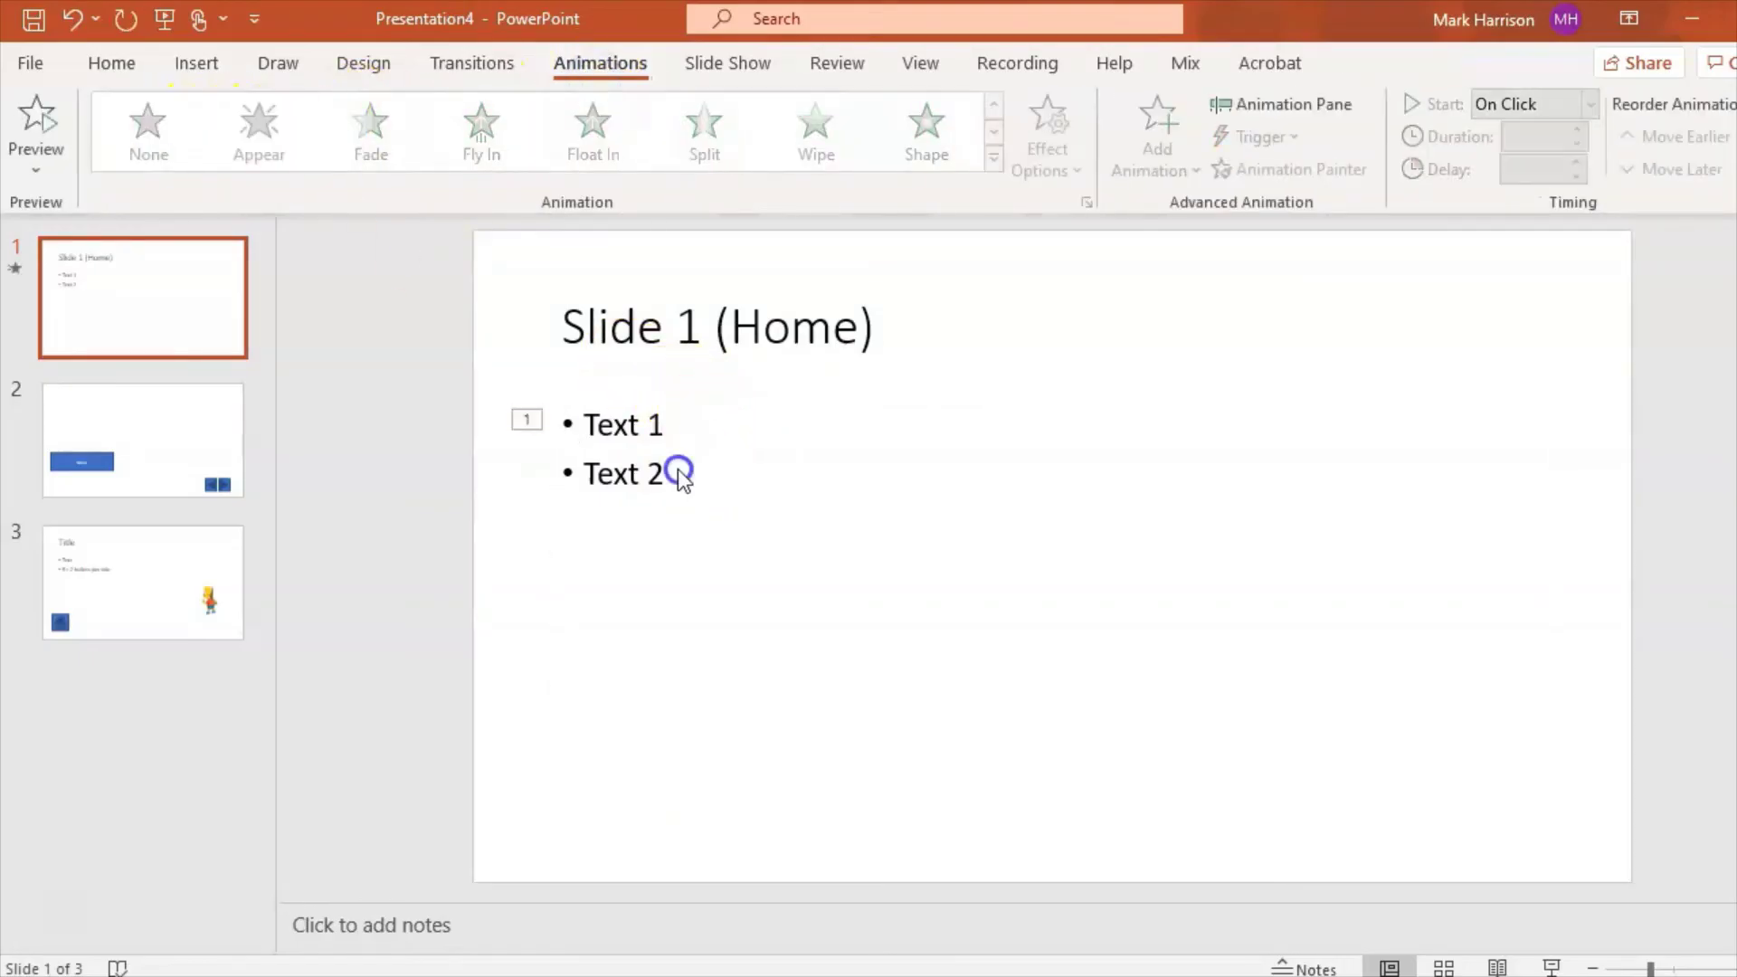
pyautogui.moveTo(657, 480); pyautogui.dragTo(601, 475)
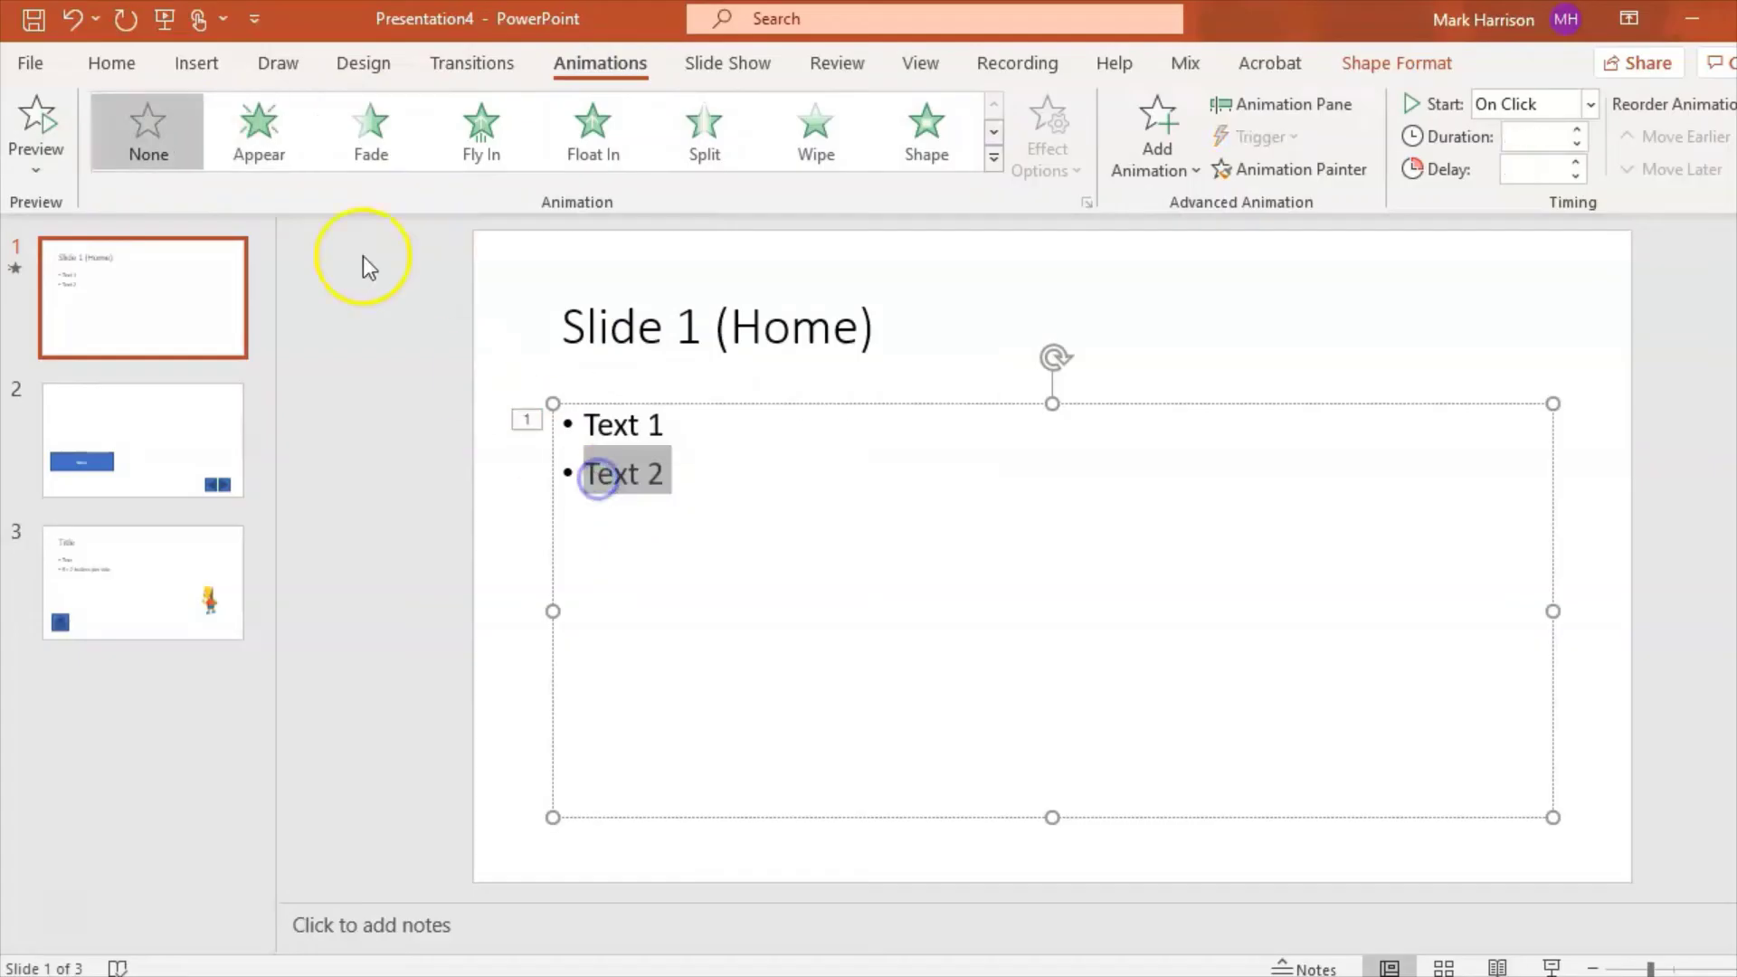
pyautogui.click(225, 123)
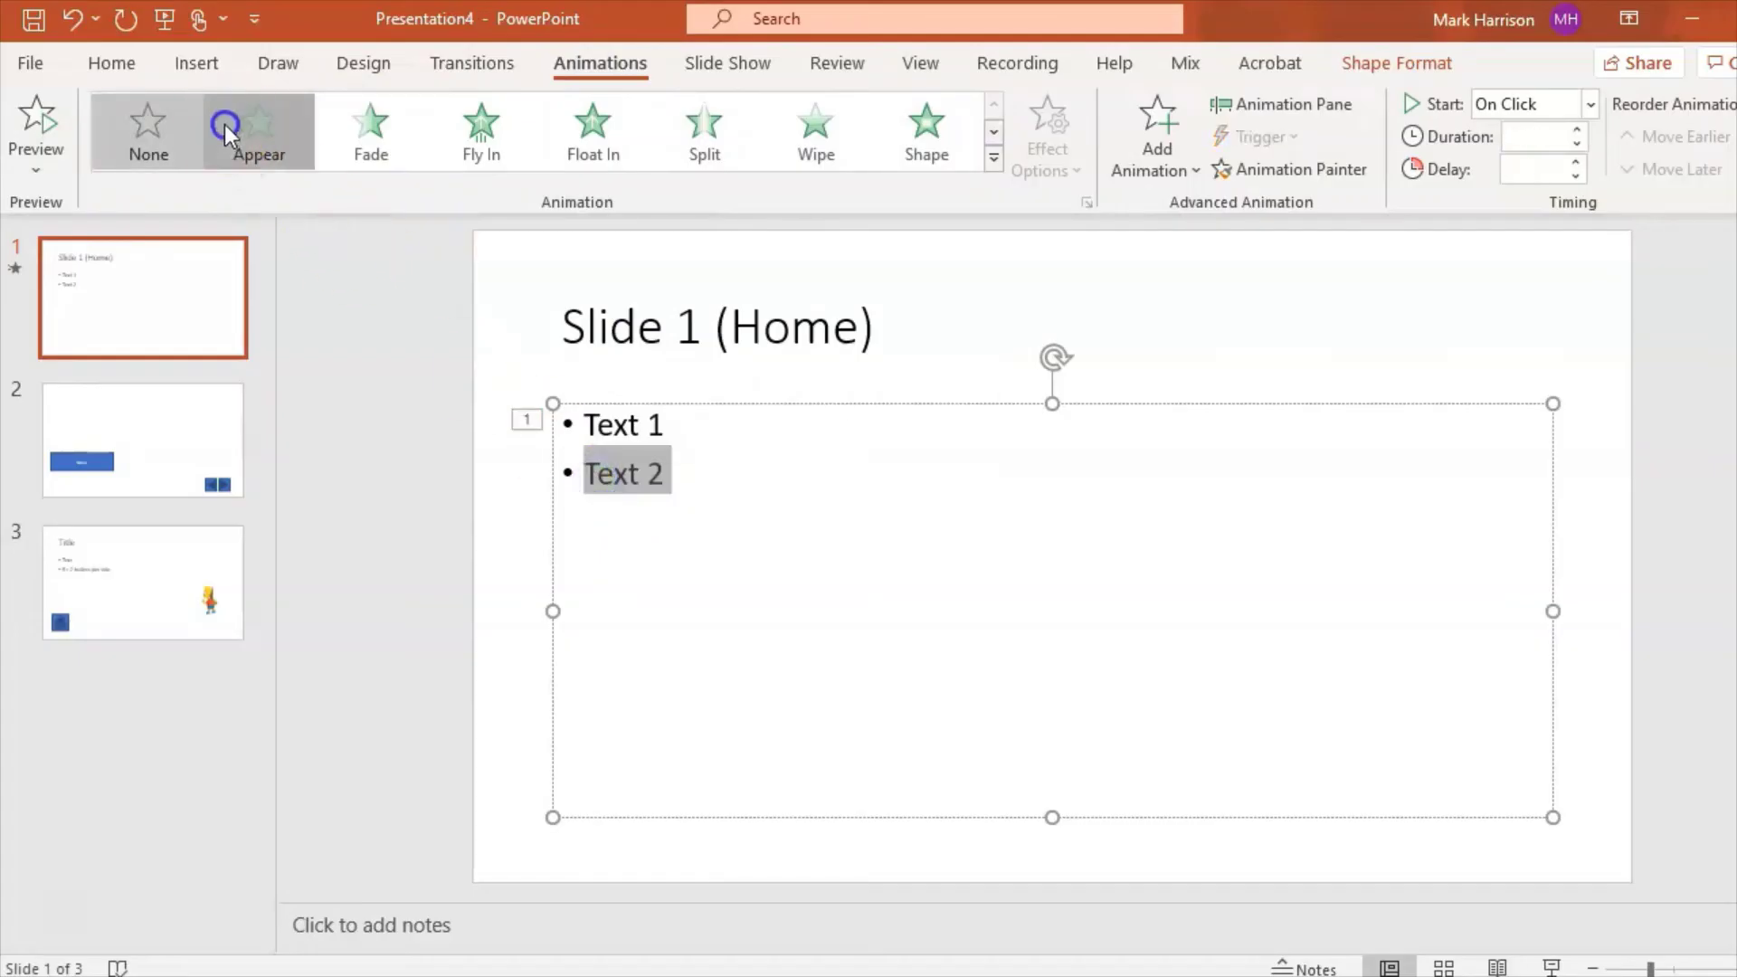
pyautogui.click(1589, 104)
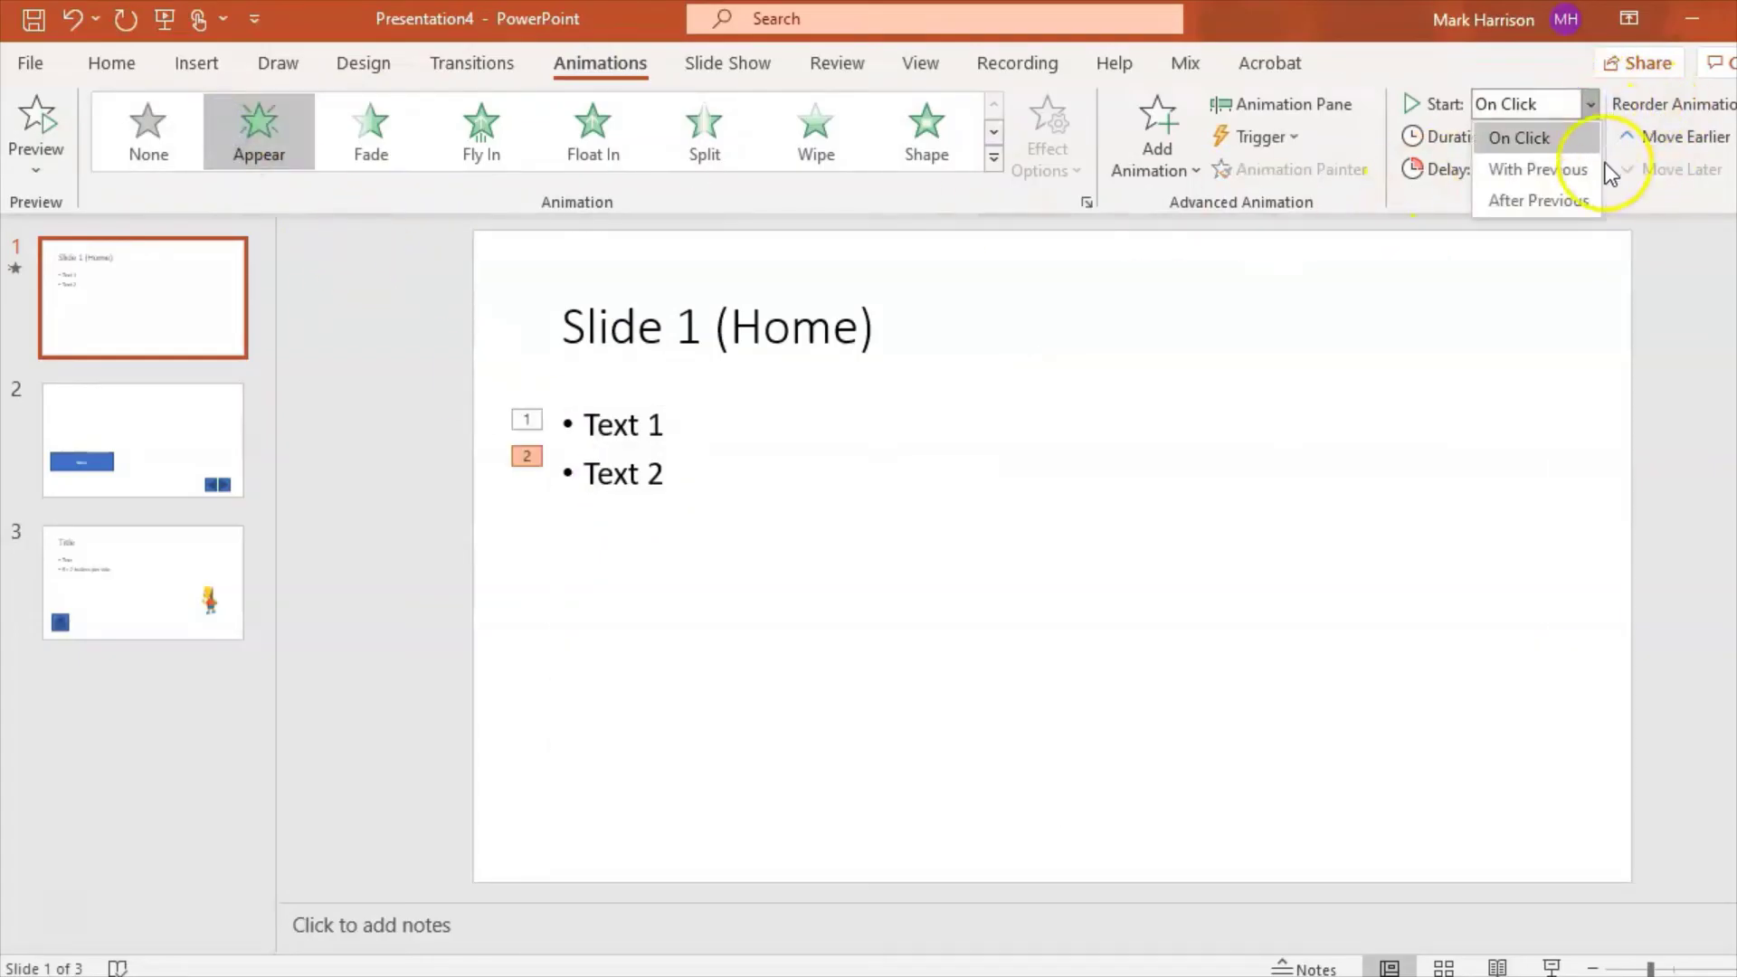
pyautogui.click(1589, 201)
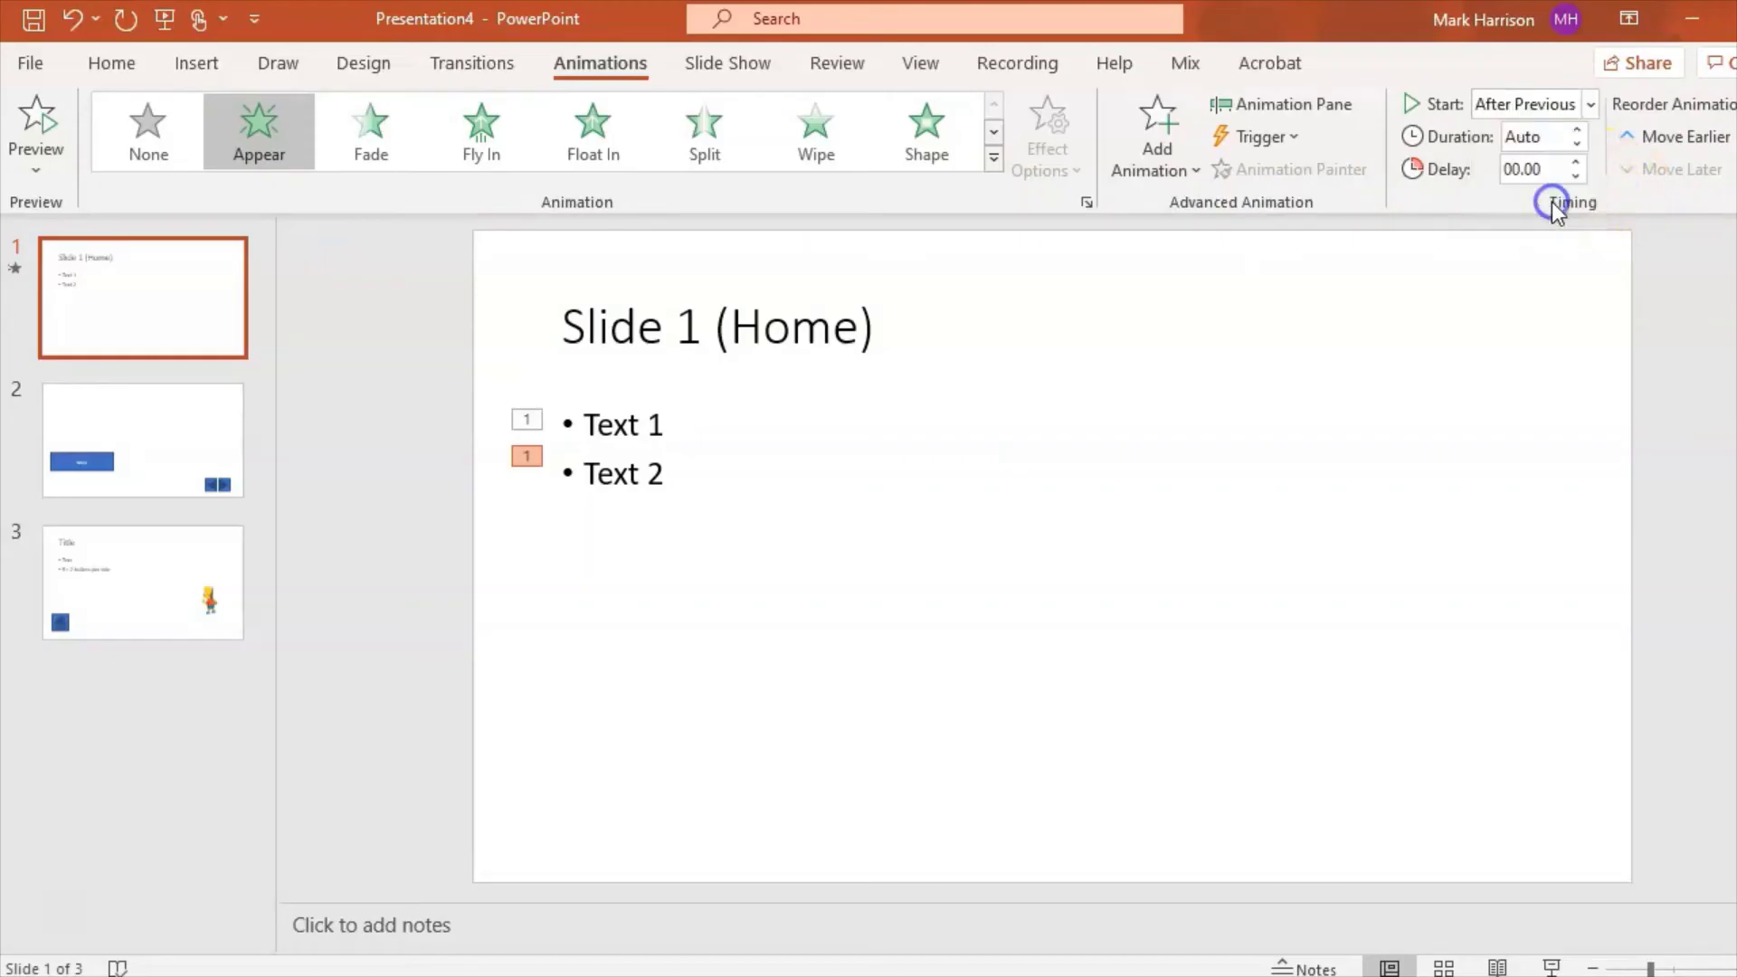
pyautogui.click(1589, 104)
pyautogui.click(1529, 137)
# Run the slide show to check the bullets appear one click at a time
pyautogui.click(1549, 966)
pyautogui.click(884, 643)
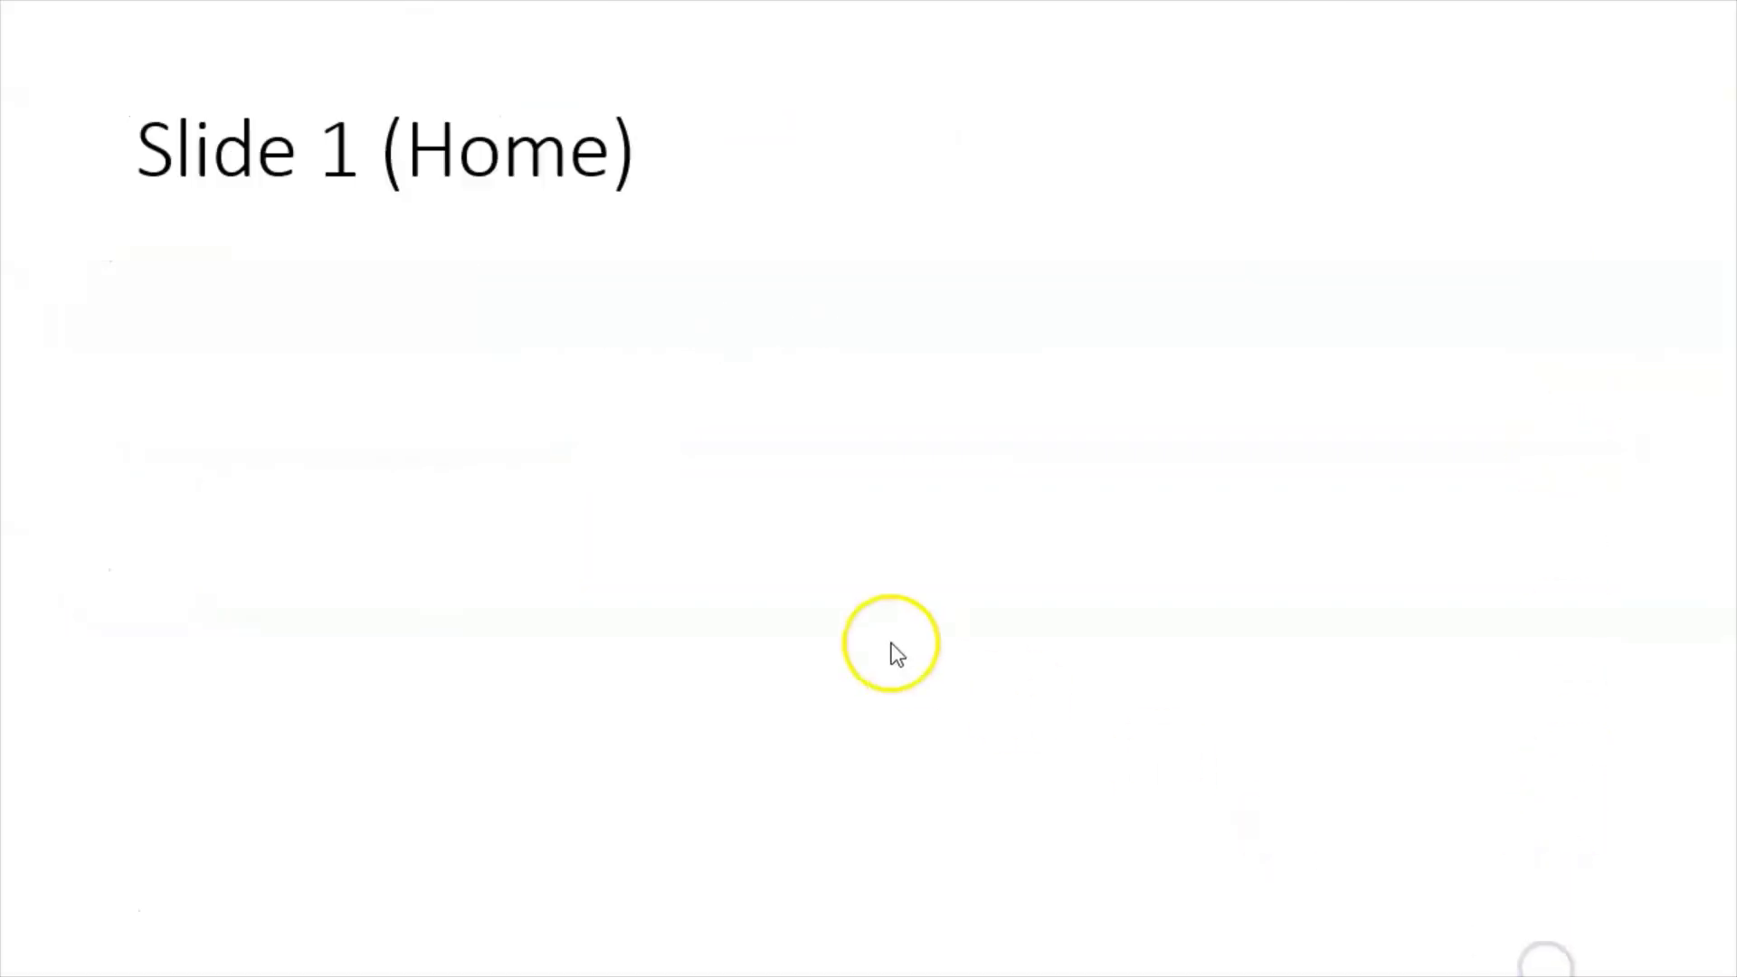
pyautogui.click(866, 624)
pyautogui.press('Escape')
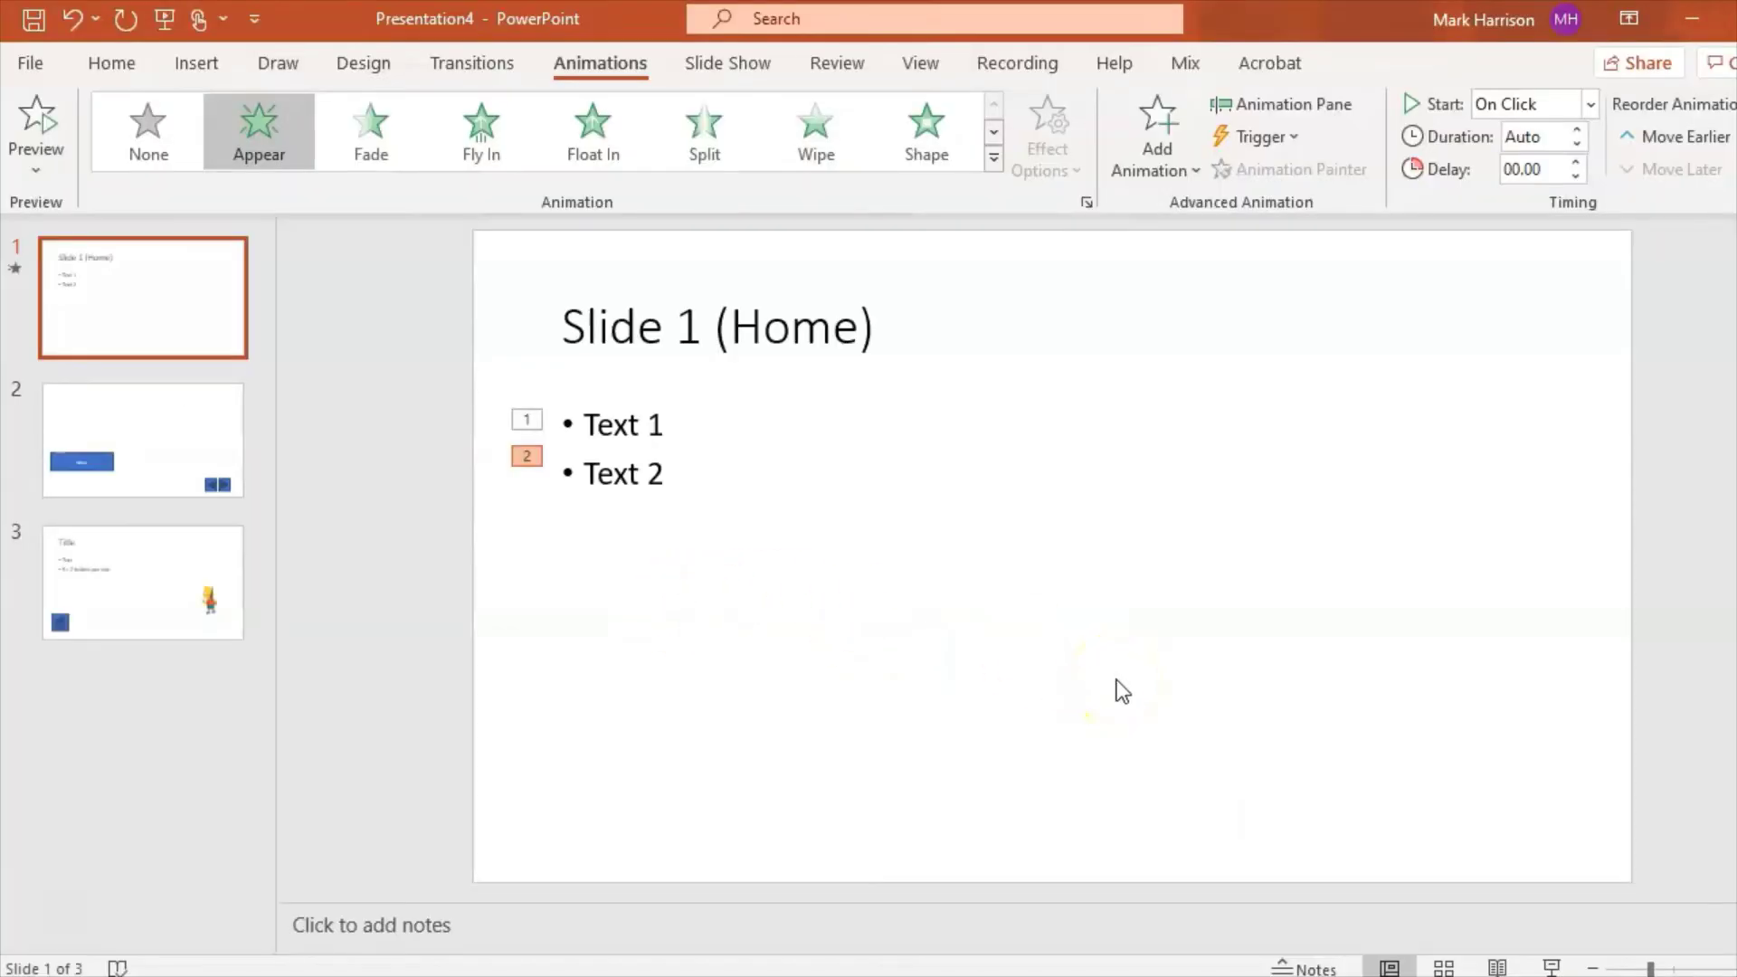
# Apply a Fade transition to all slides, advancing automatically after 00:05.00 instead of on click
pyautogui.click(356, 353)
pyautogui.click(455, 69)
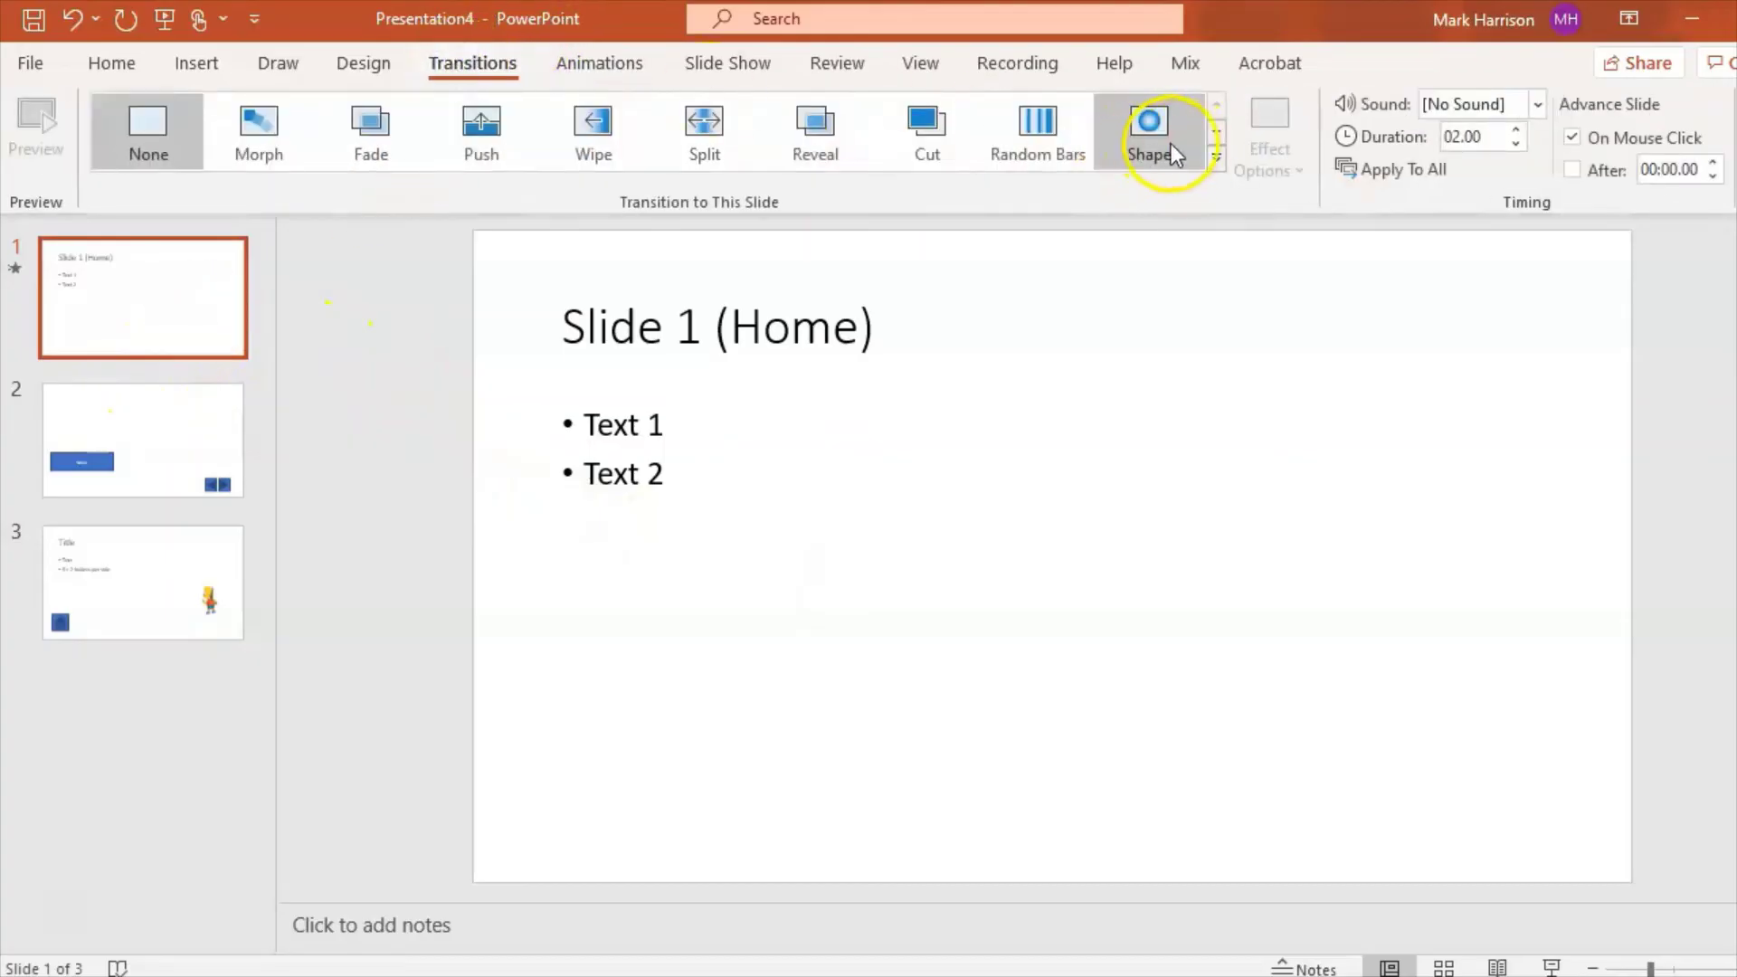
pyautogui.click(394, 125)
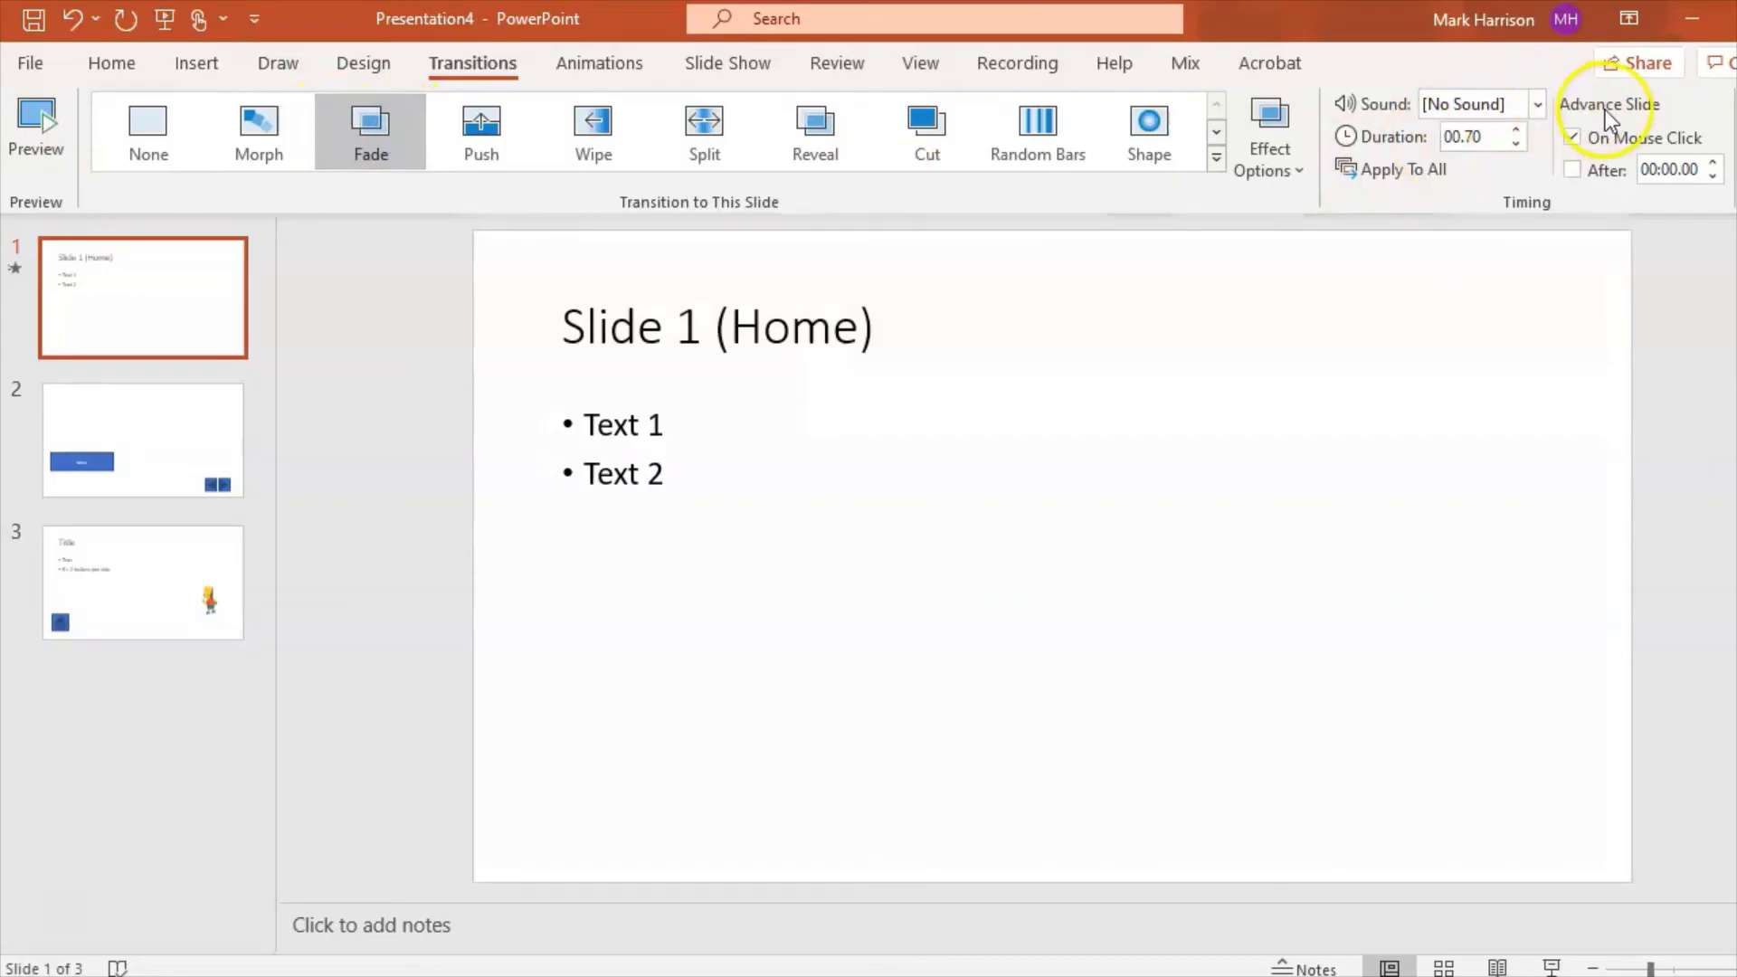
pyautogui.click(1571, 138)
pyautogui.click(1568, 170)
pyautogui.click(1713, 163)
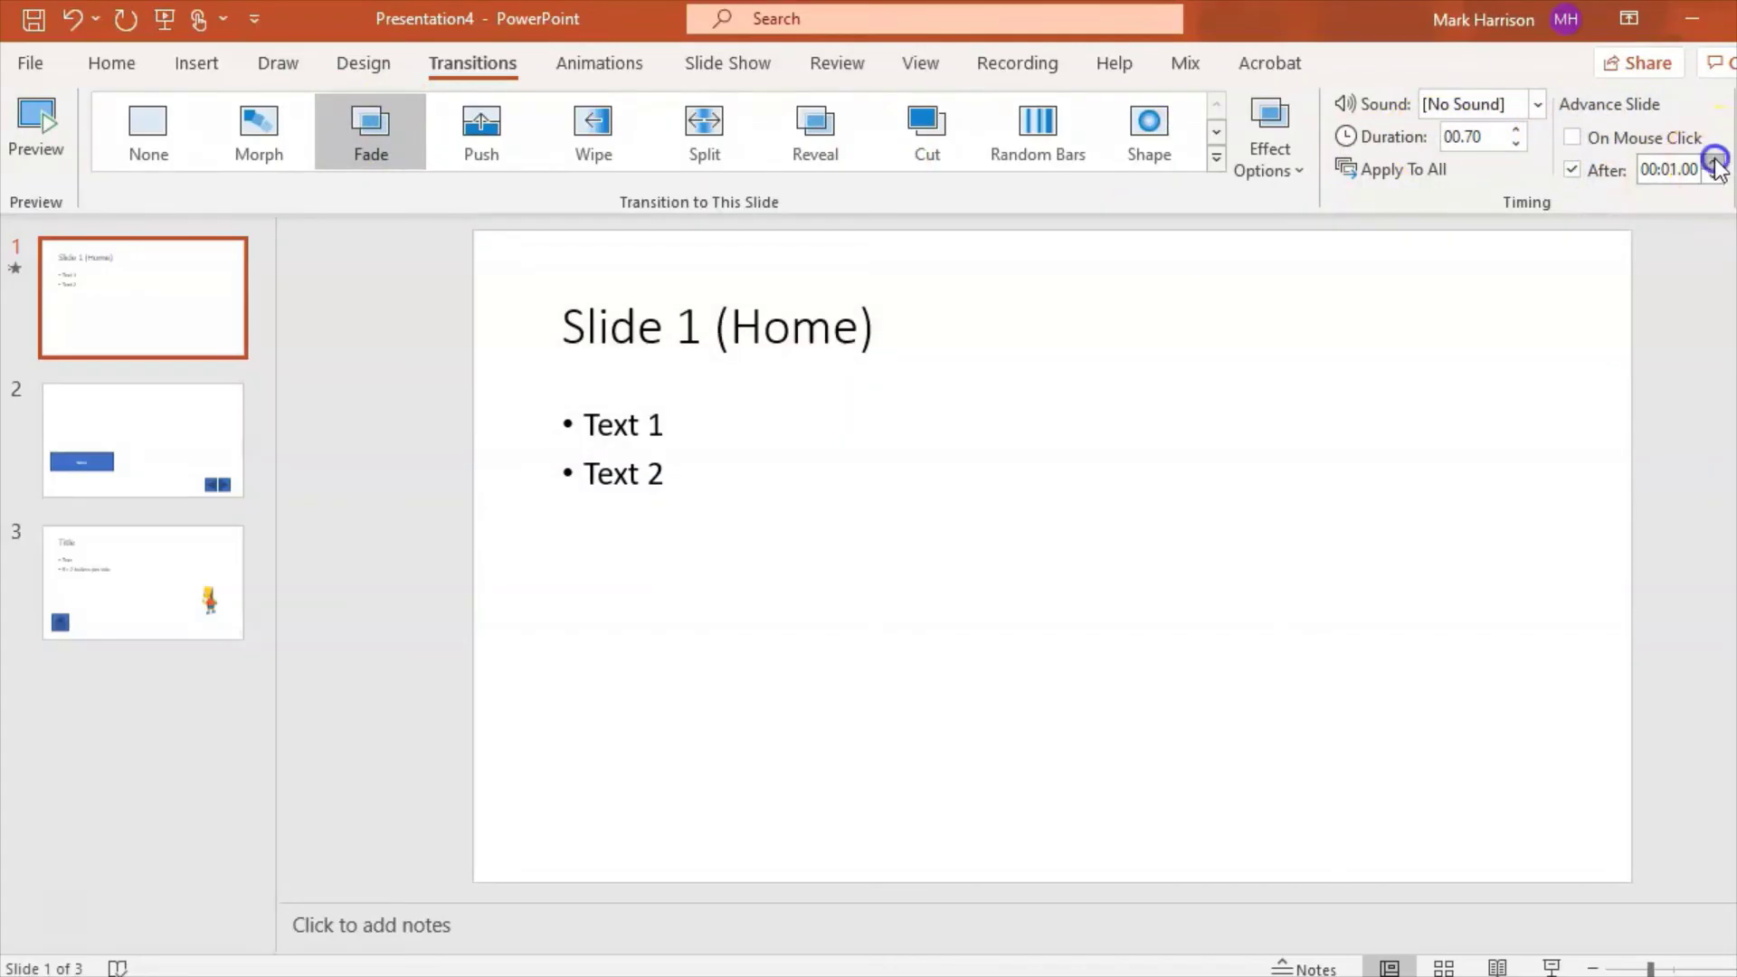
pyautogui.click(1715, 163)
pyautogui.click(1714, 163)
pyautogui.click(1714, 163)
pyautogui.click(1715, 162)
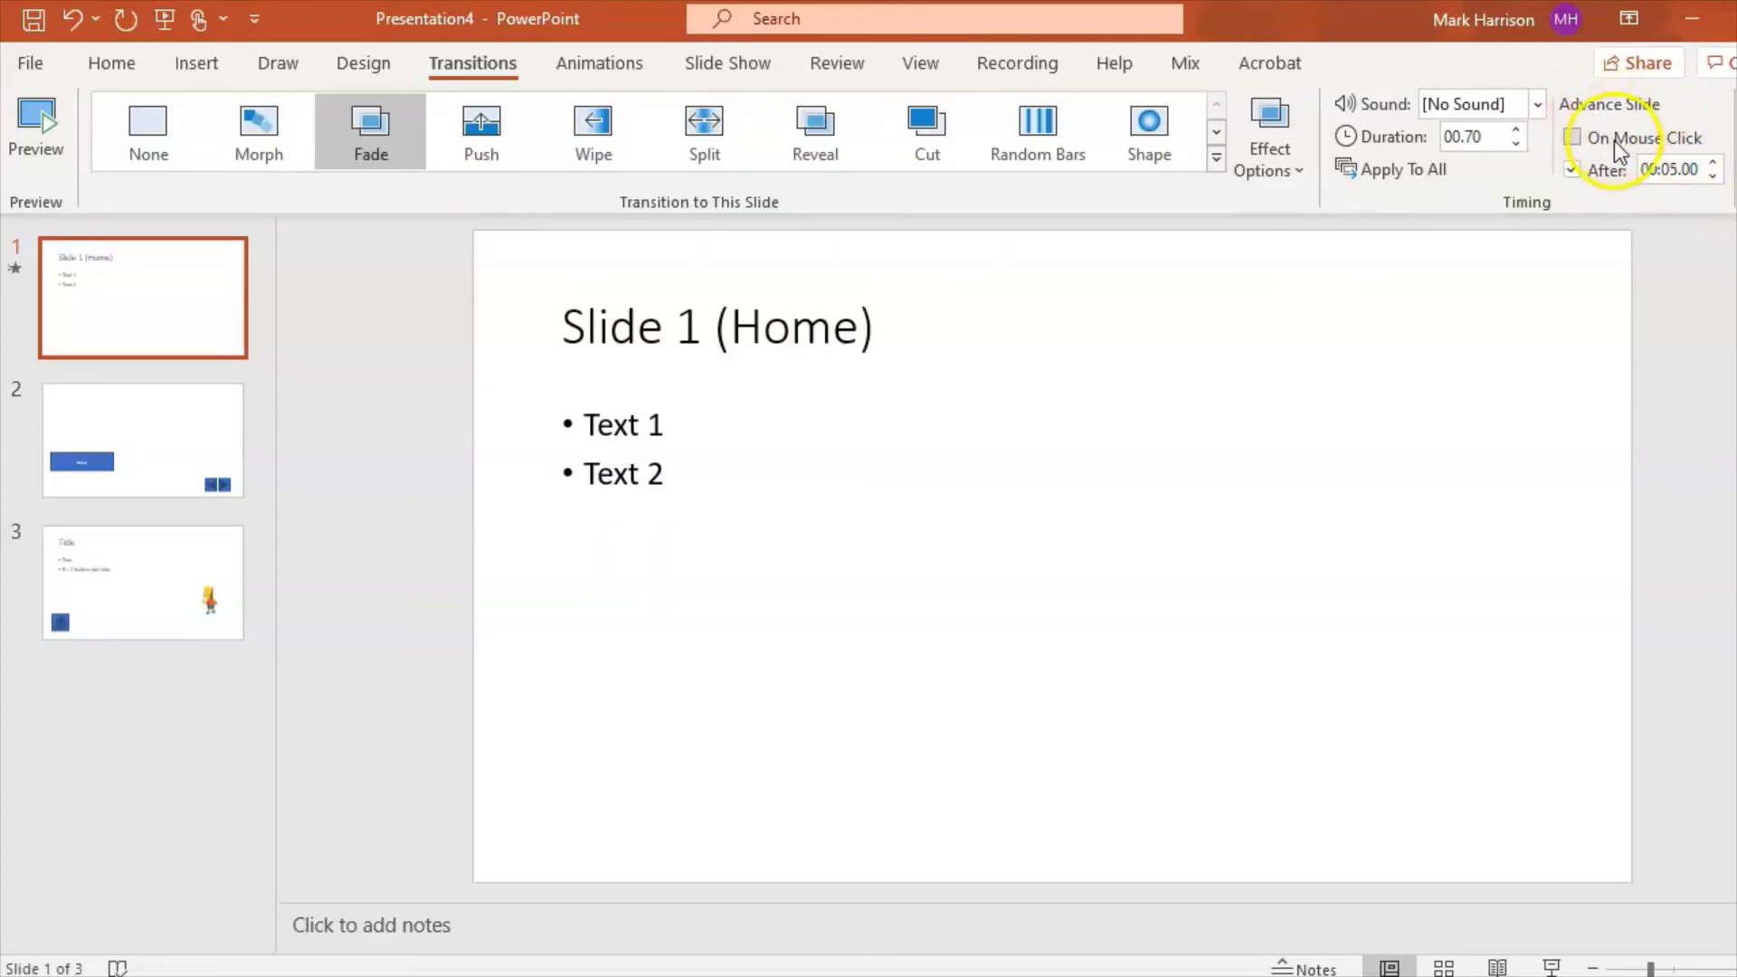
pyautogui.click(1410, 170)
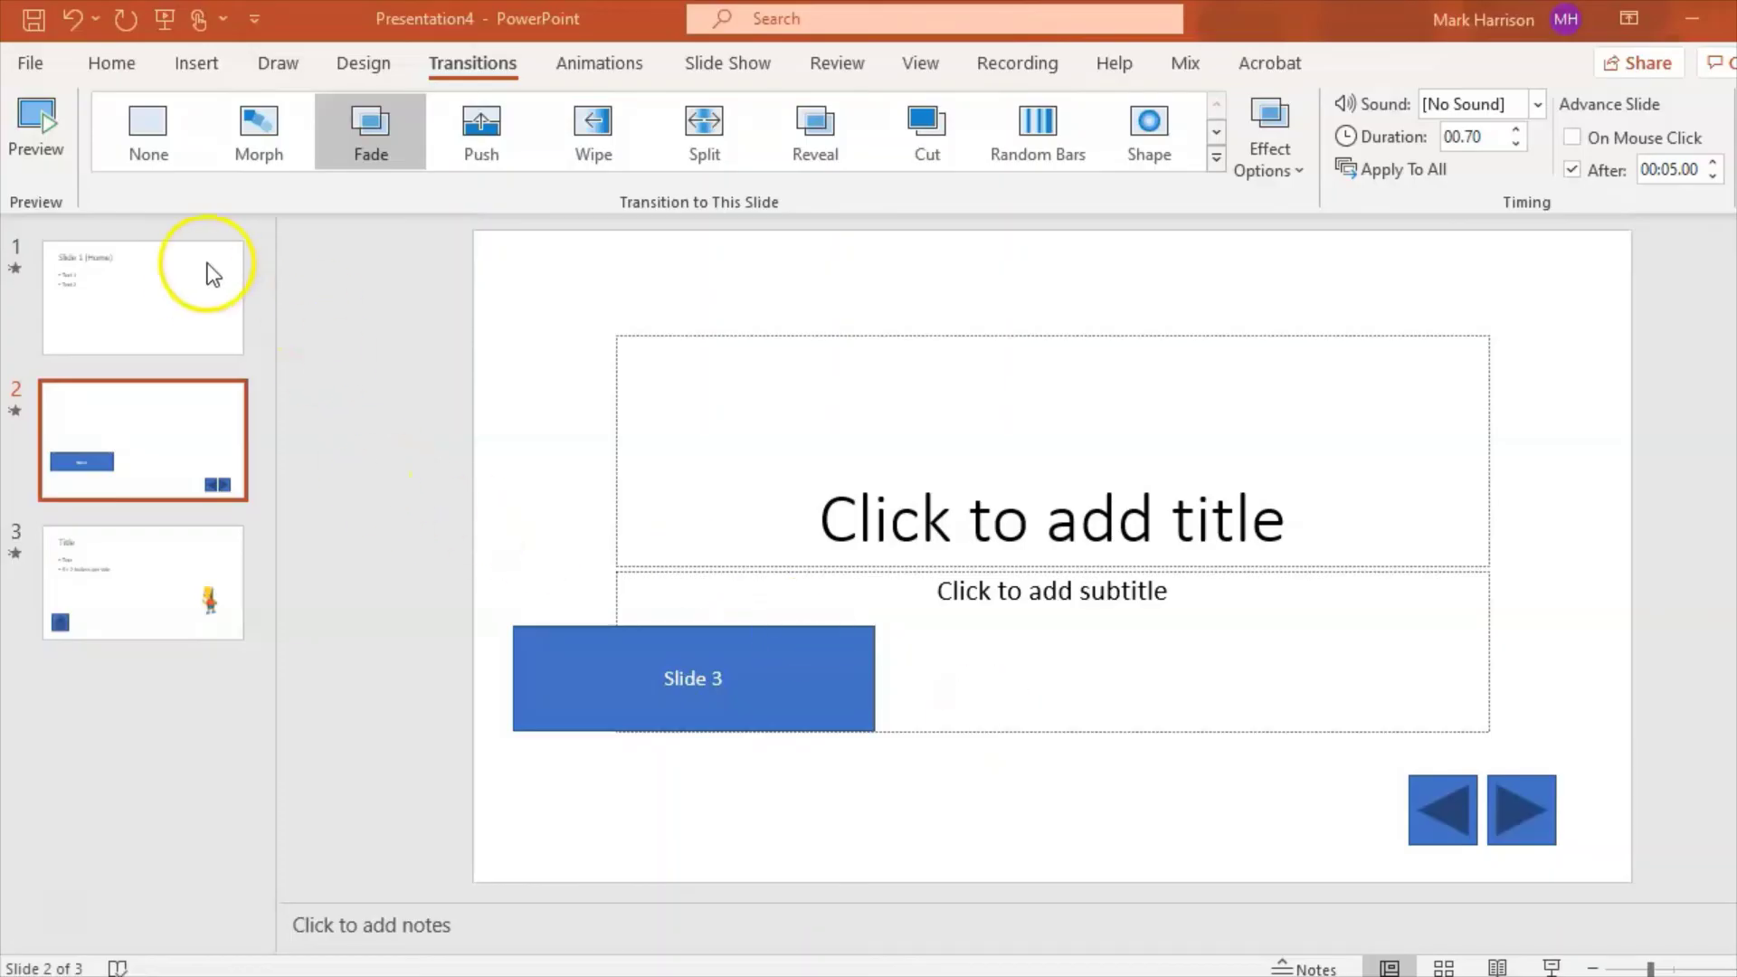
# Open the File backstage view
pyautogui.click(29, 63)
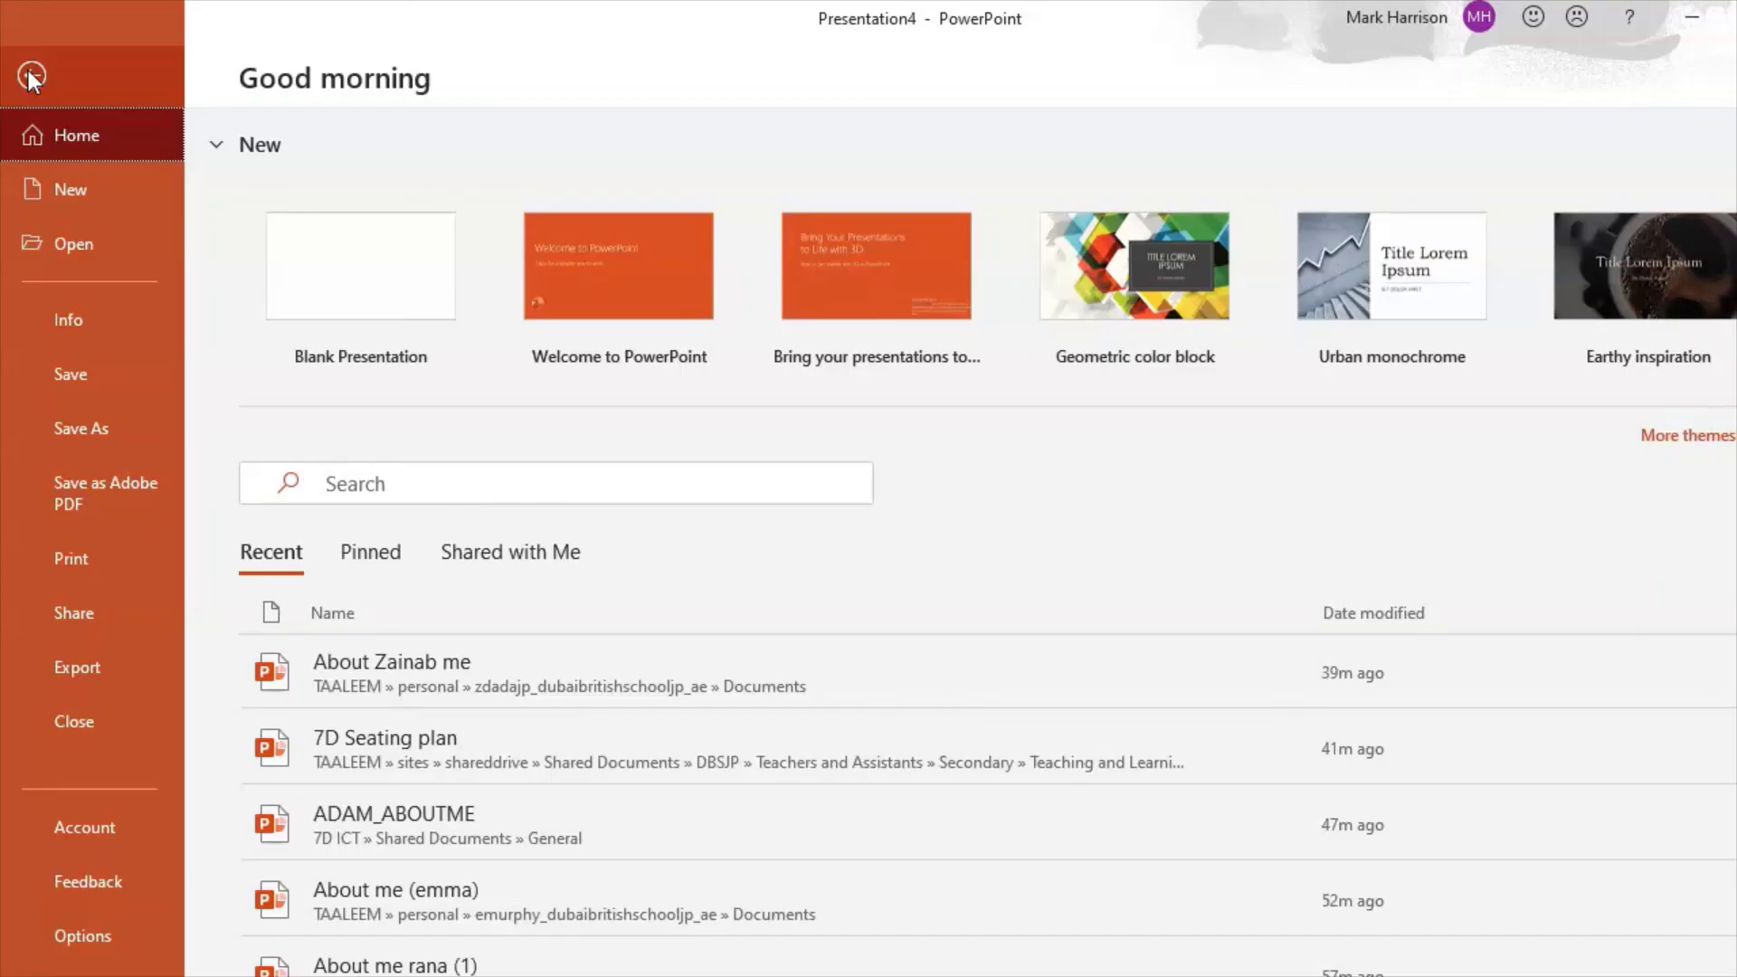
# Set the print preview layout to Handouts with 2 Slides per page
pyautogui.click(104, 562)
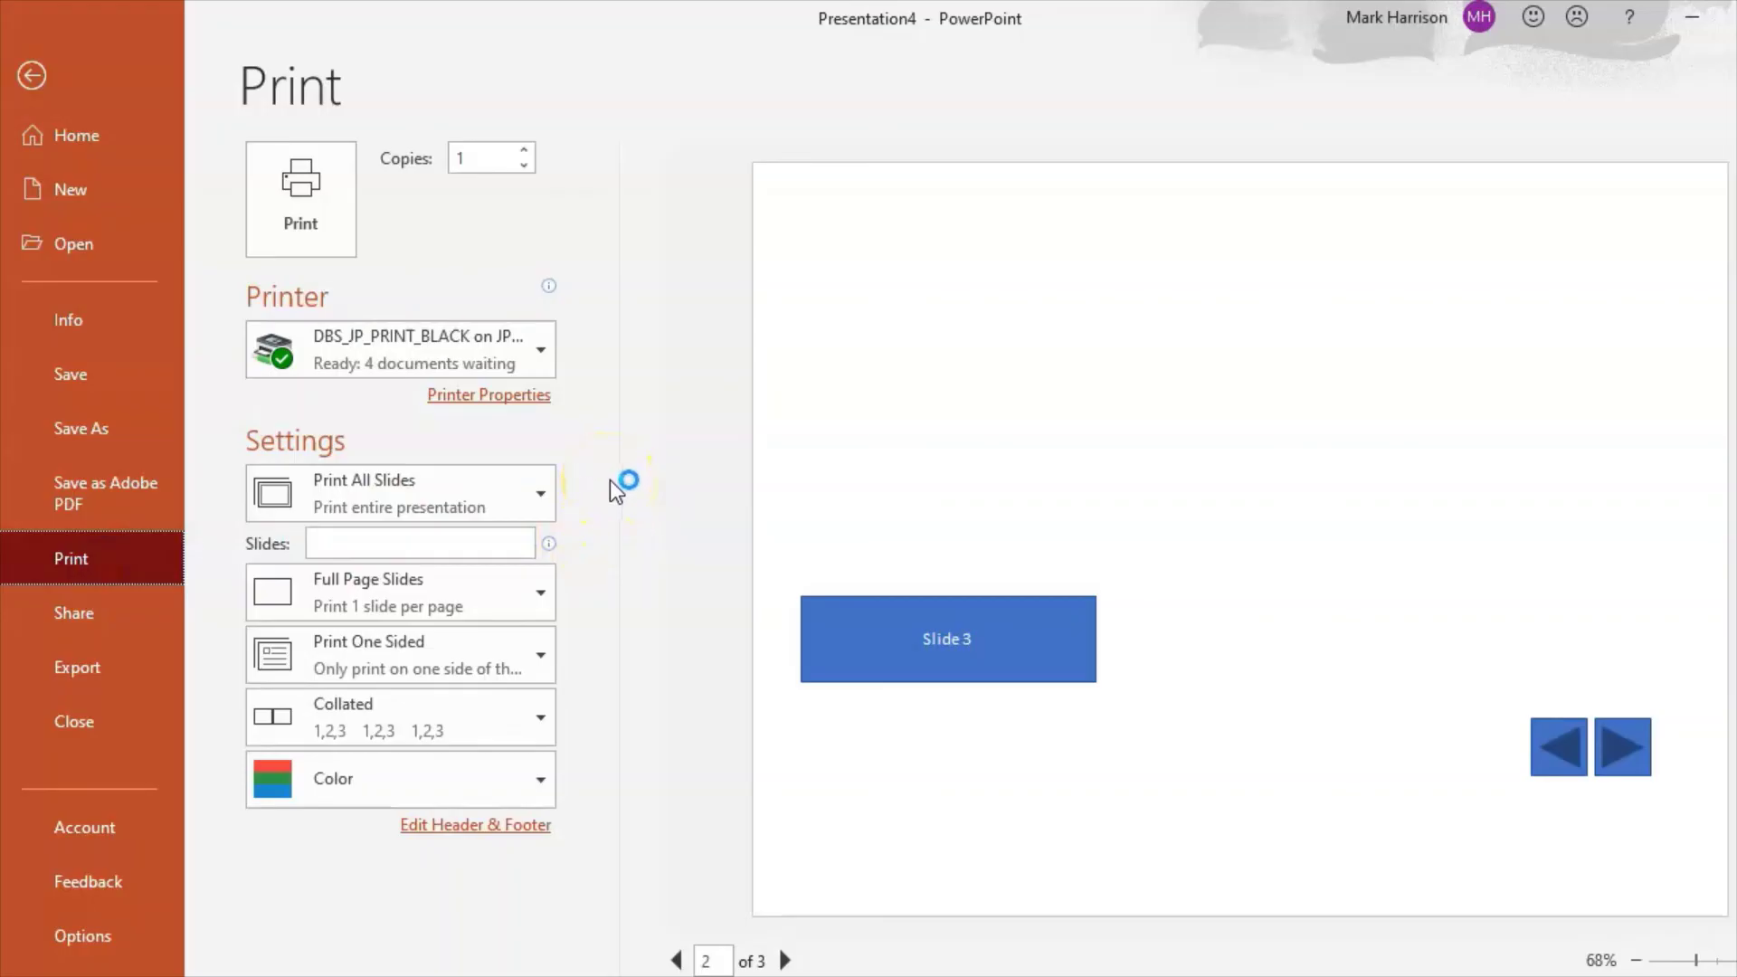
pyautogui.click(545, 599)
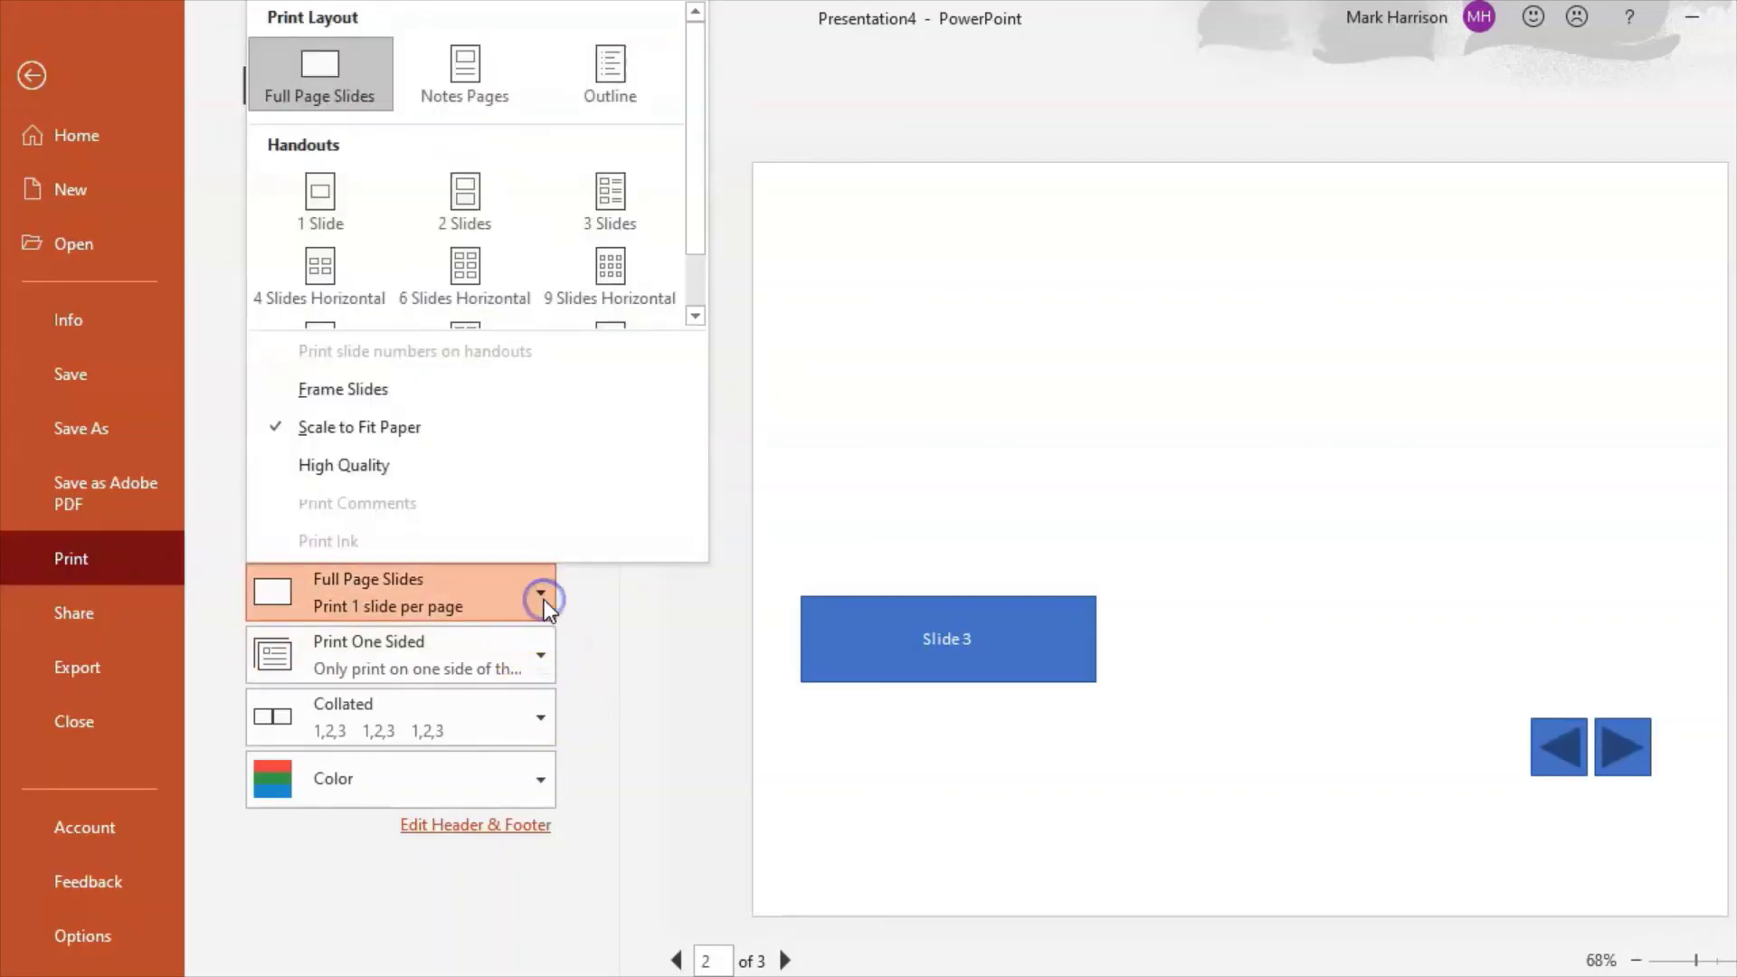
pyautogui.click(640, 225)
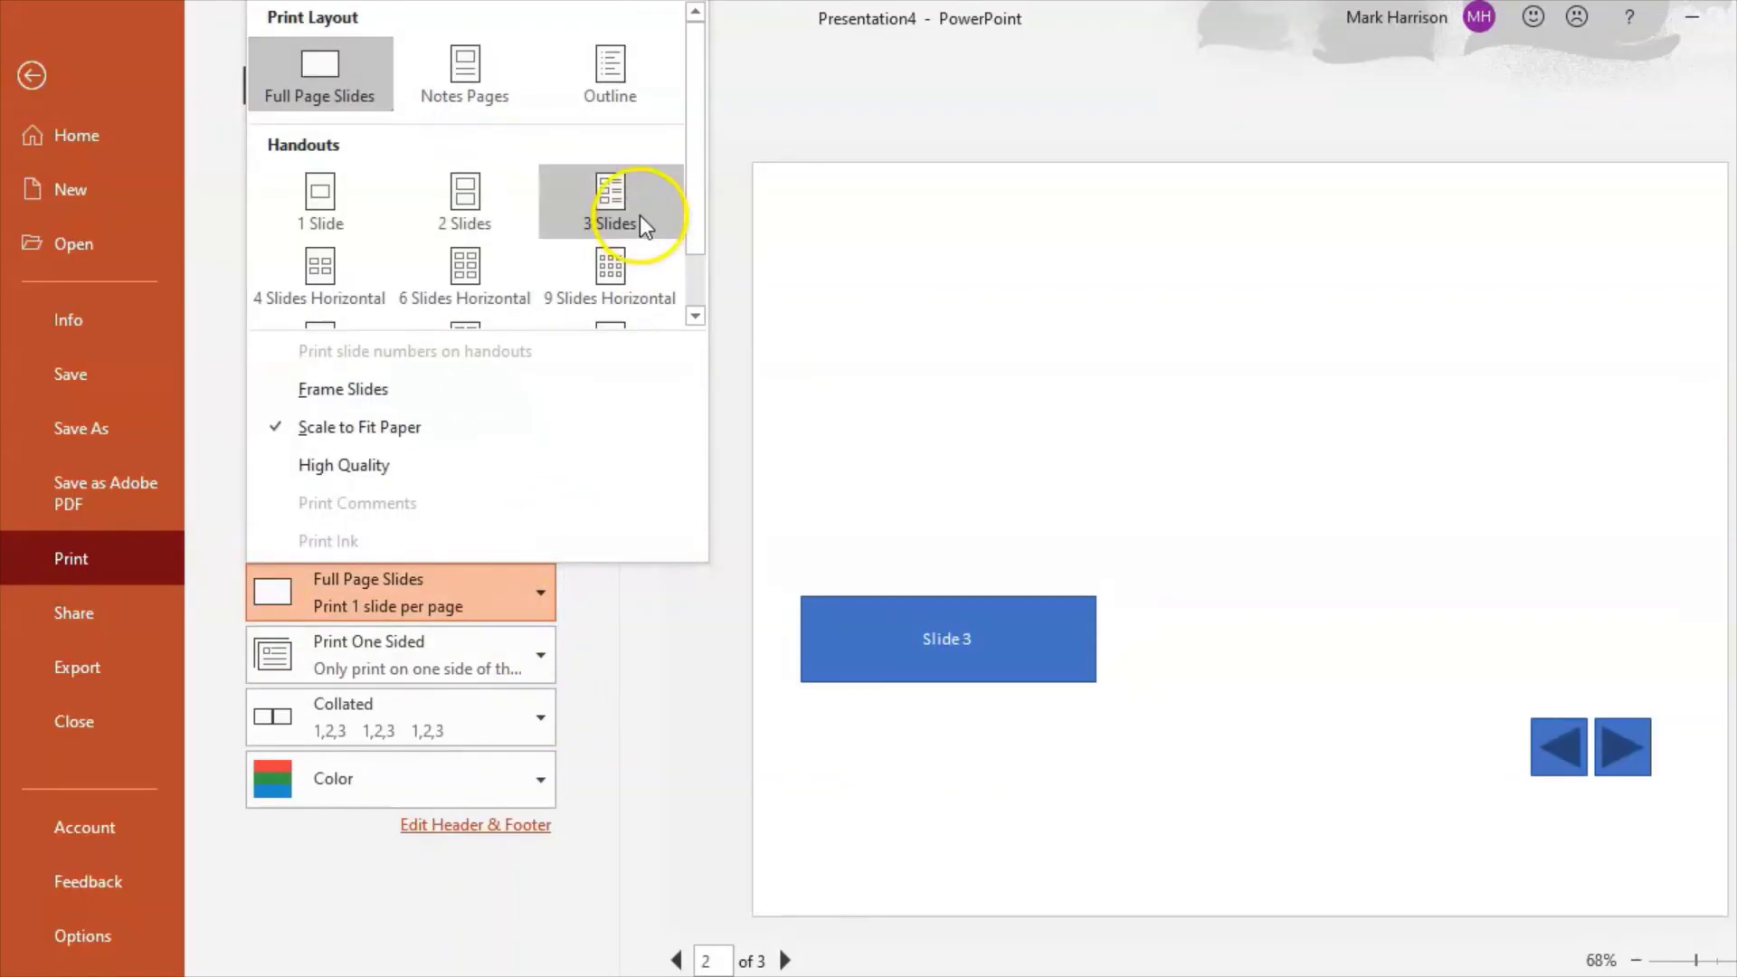
pyautogui.click(470, 73)
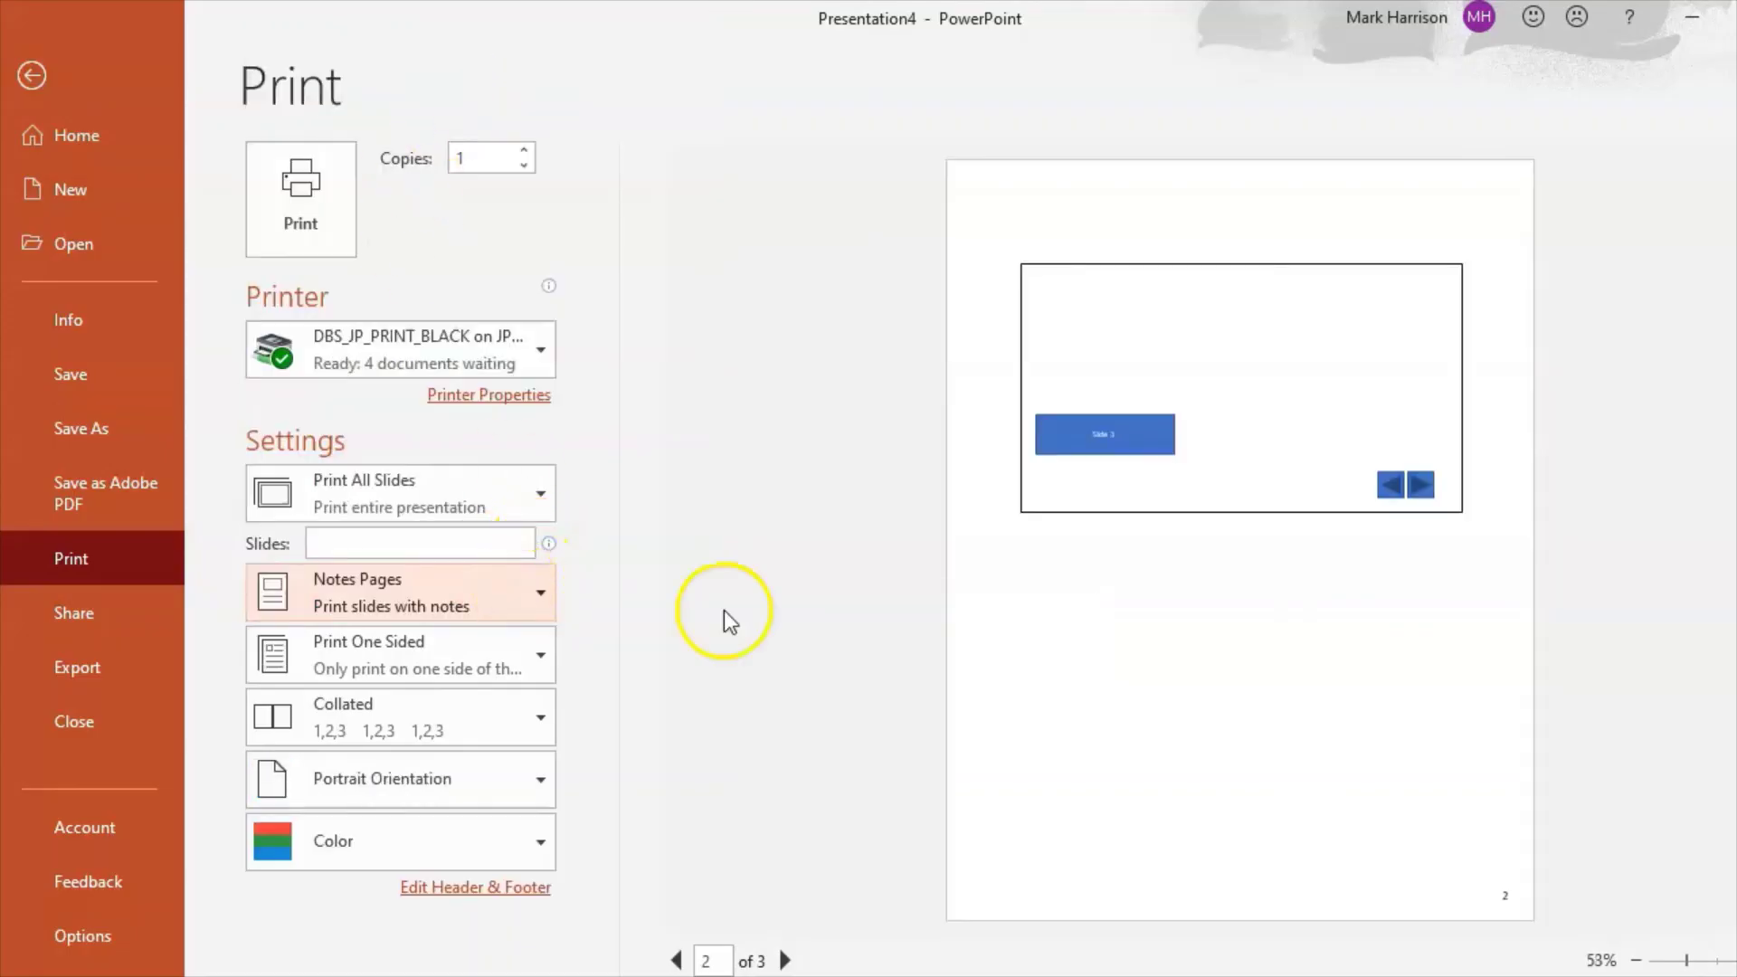
pyautogui.click(785, 959)
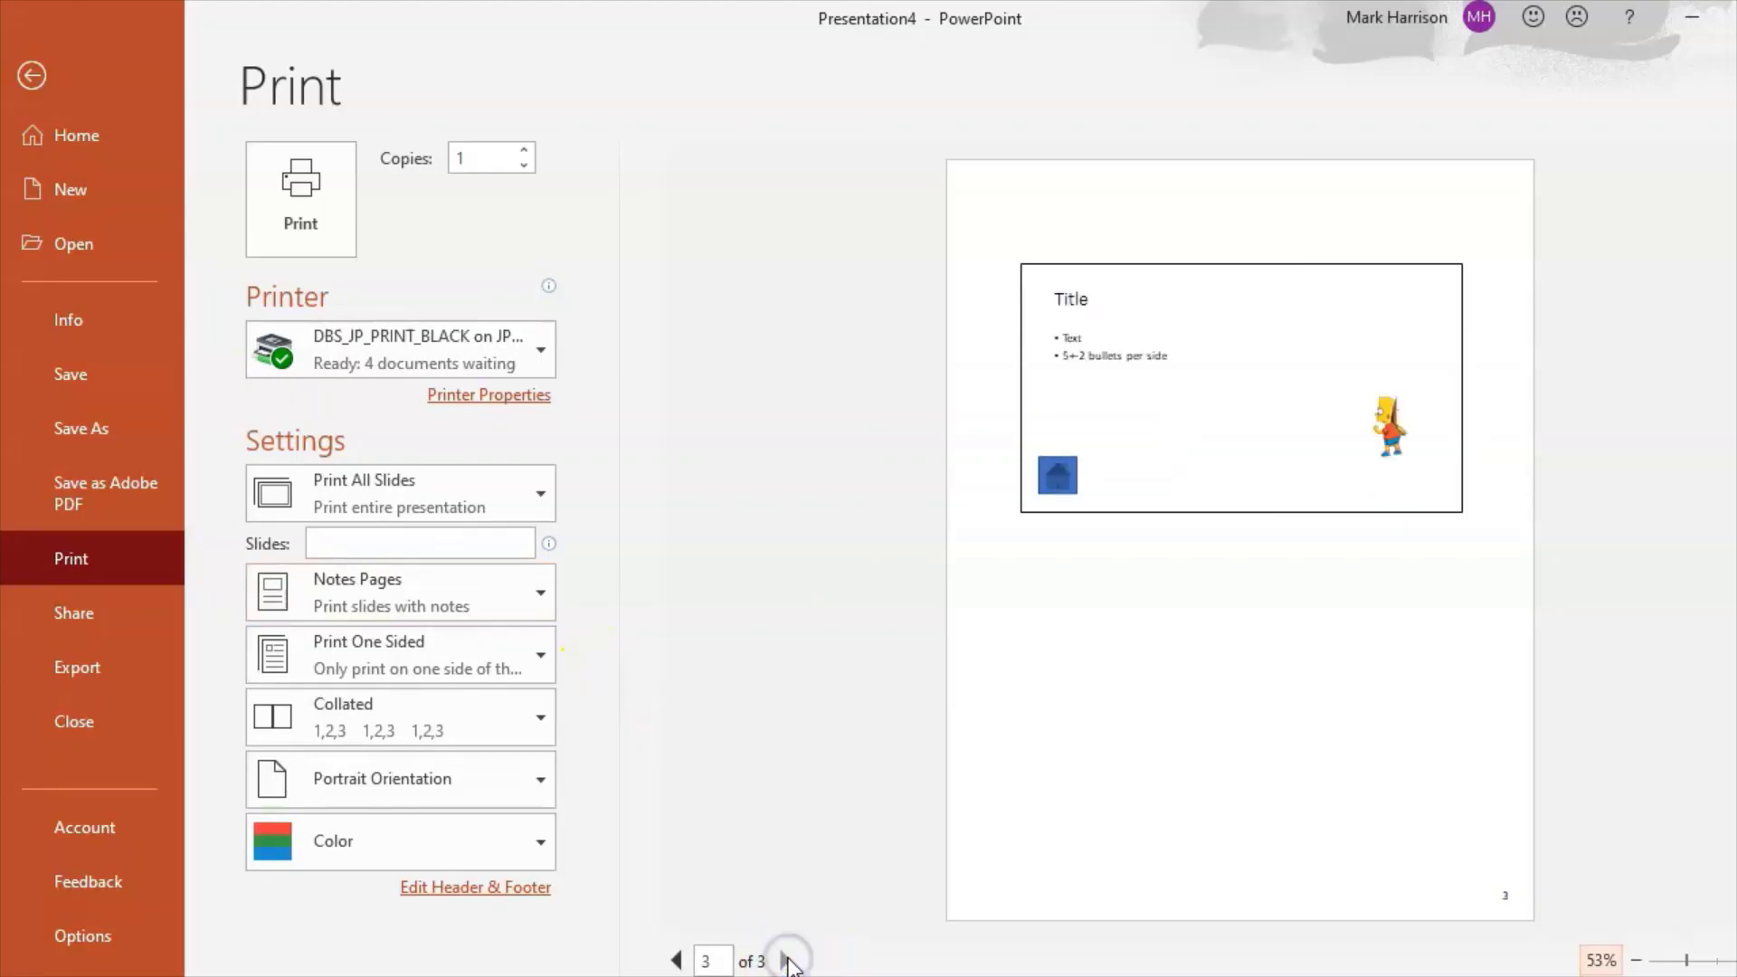
pyautogui.click(676, 960)
pyautogui.click(676, 960)
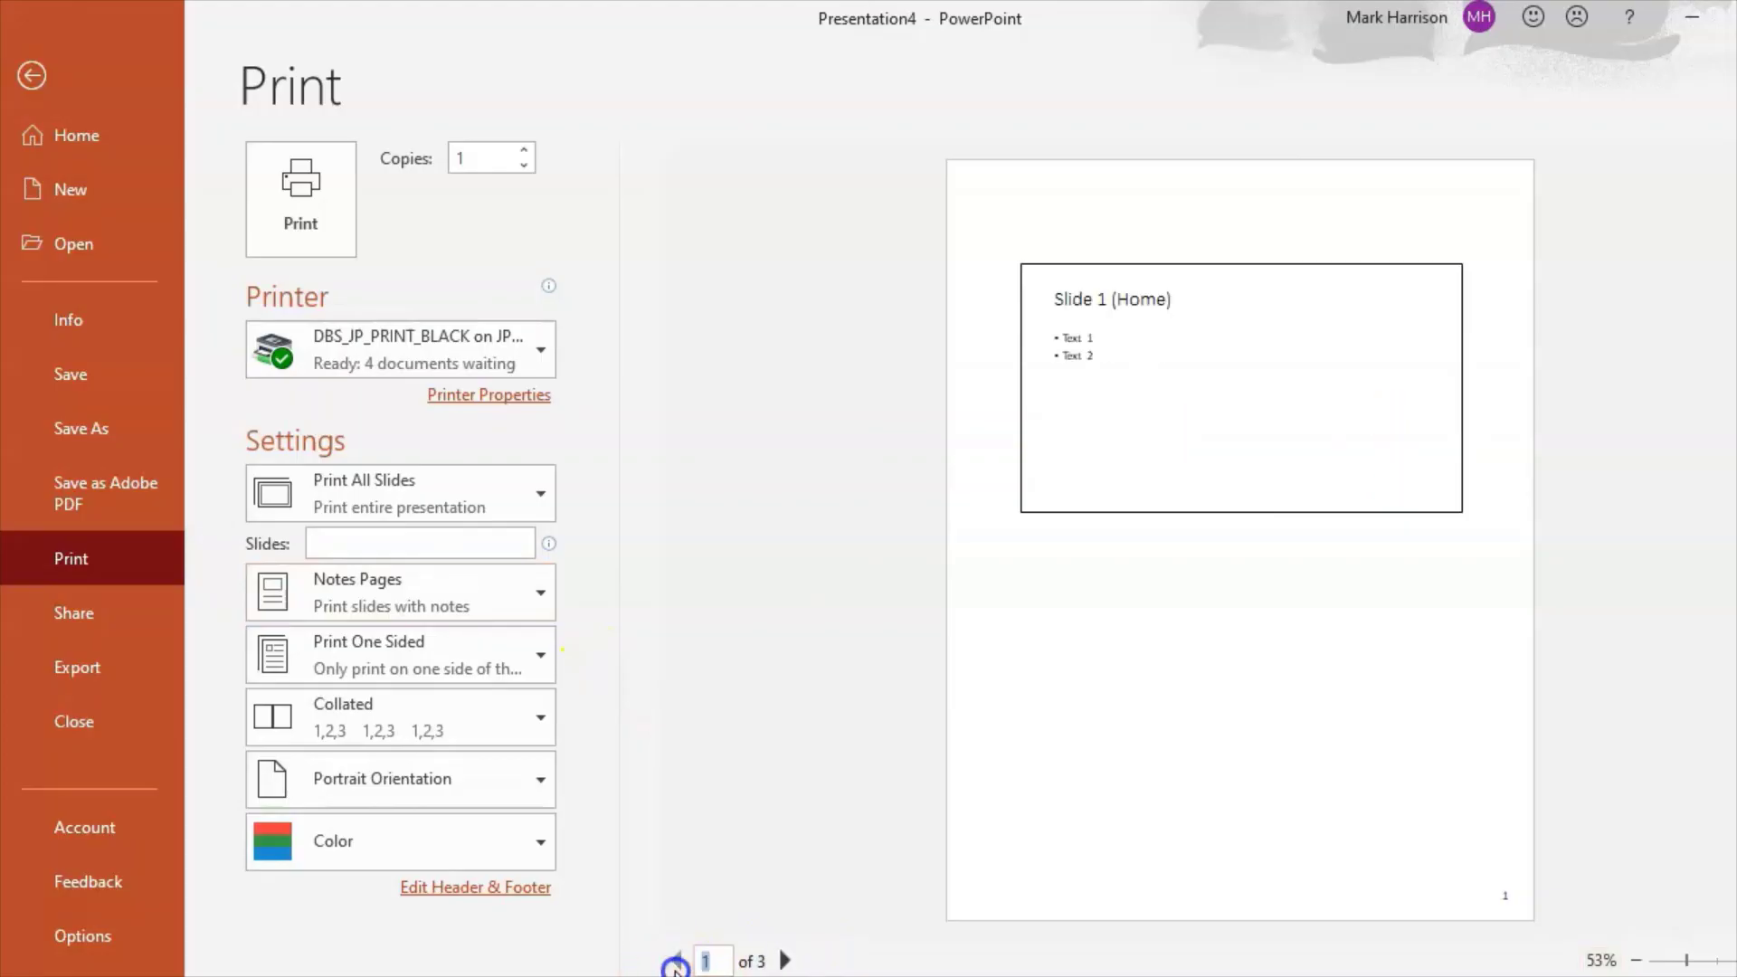
pyautogui.click(501, 602)
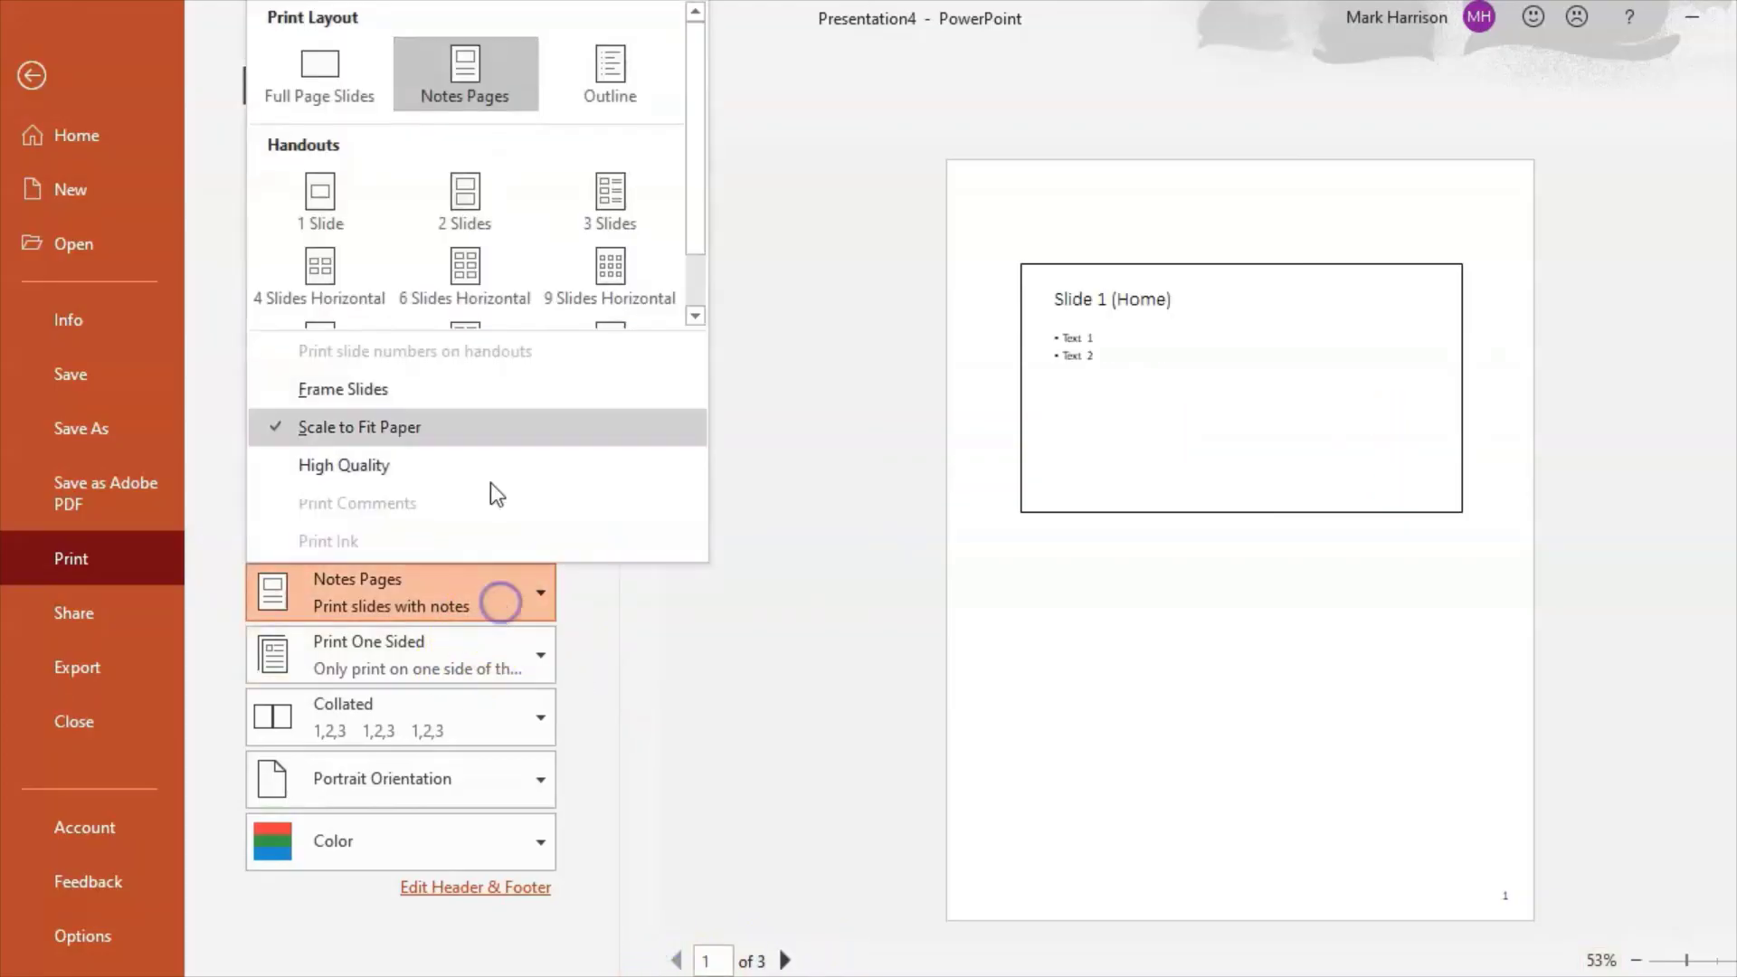
pyautogui.click(447, 204)
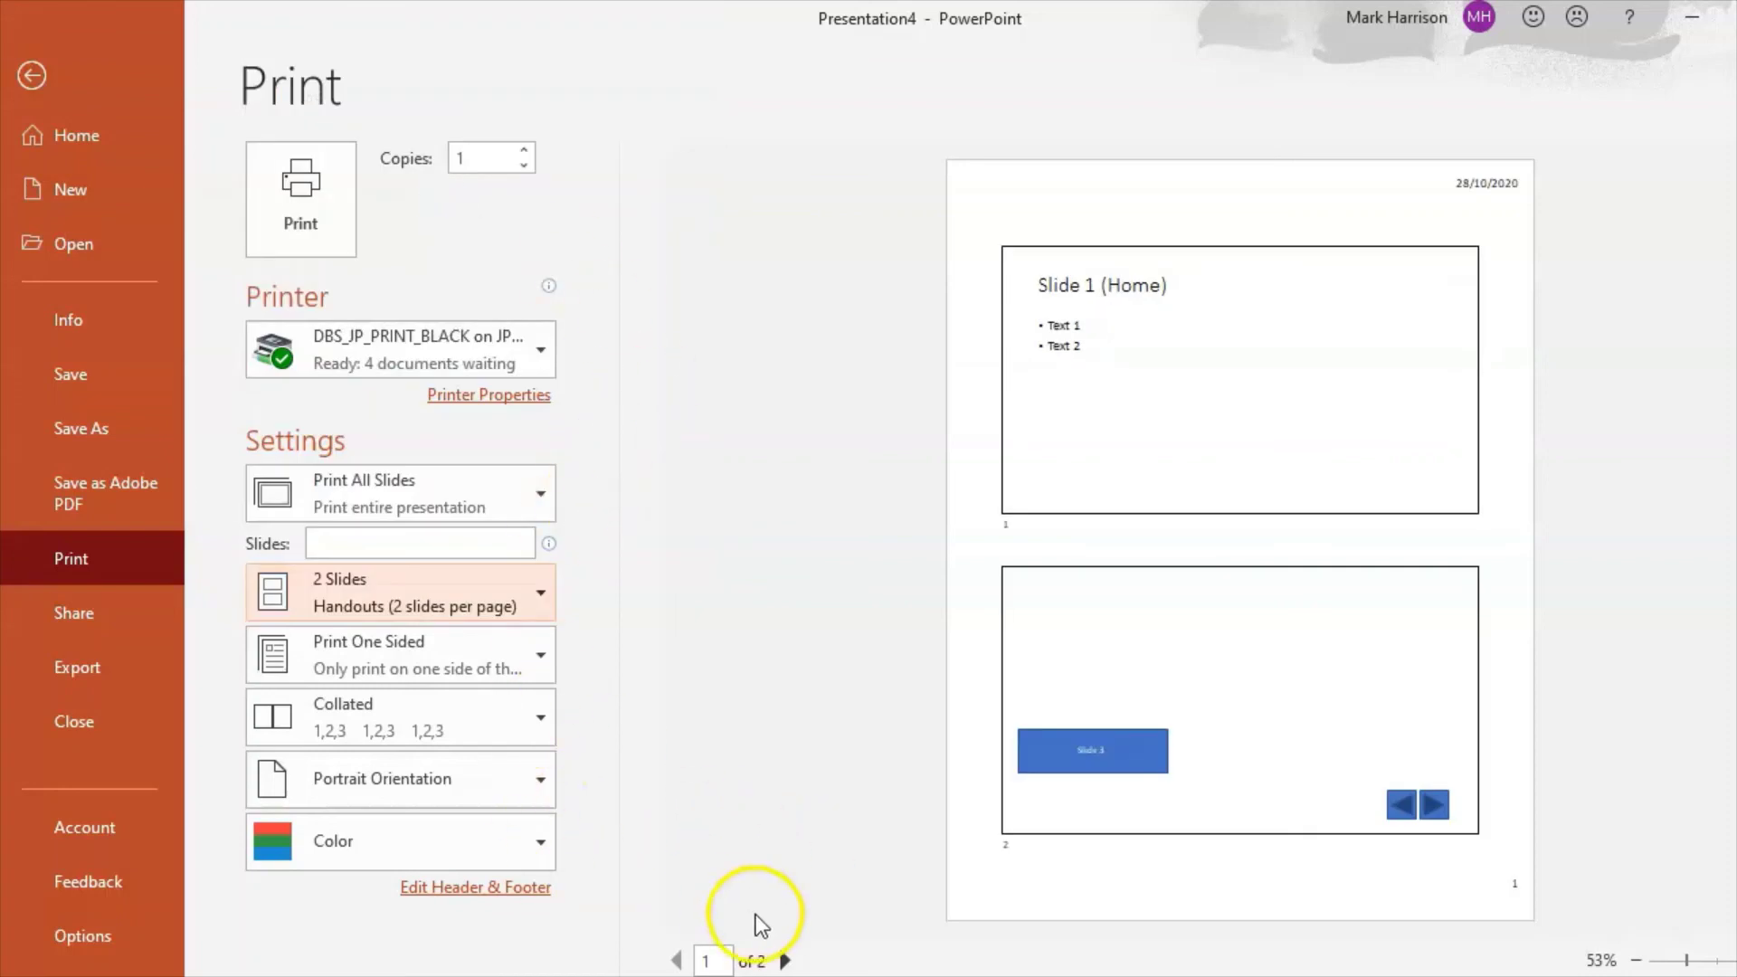
pyautogui.click(416, 608)
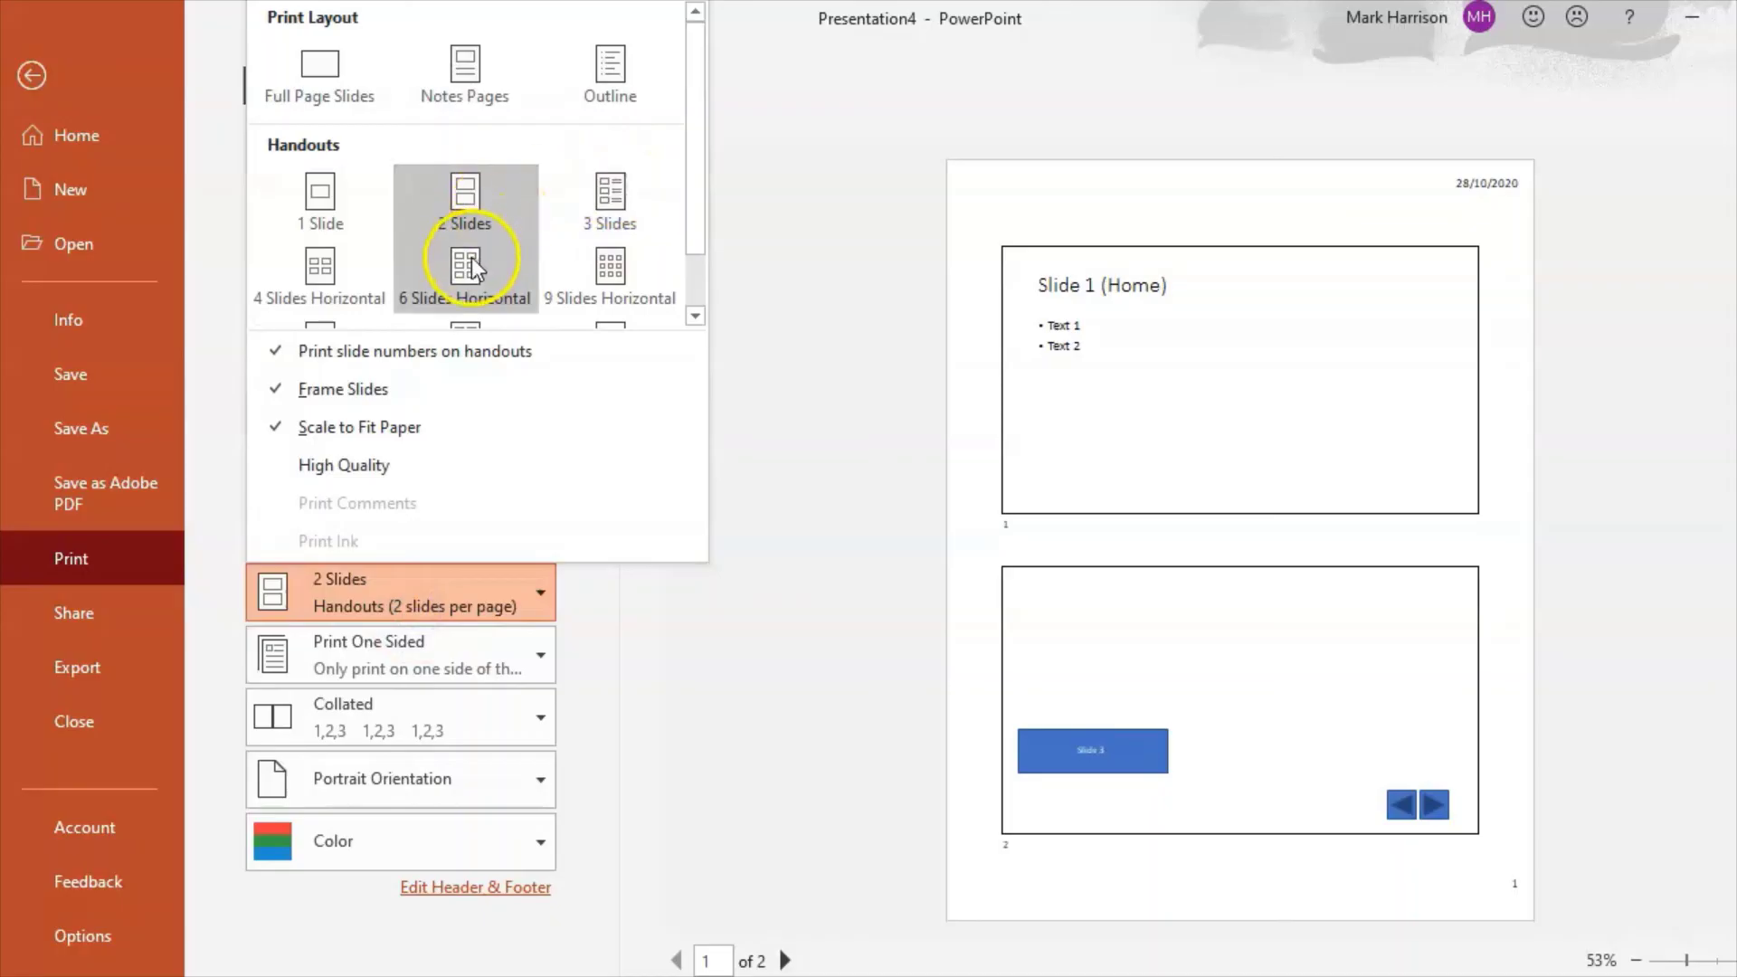
pyautogui.click(458, 203)
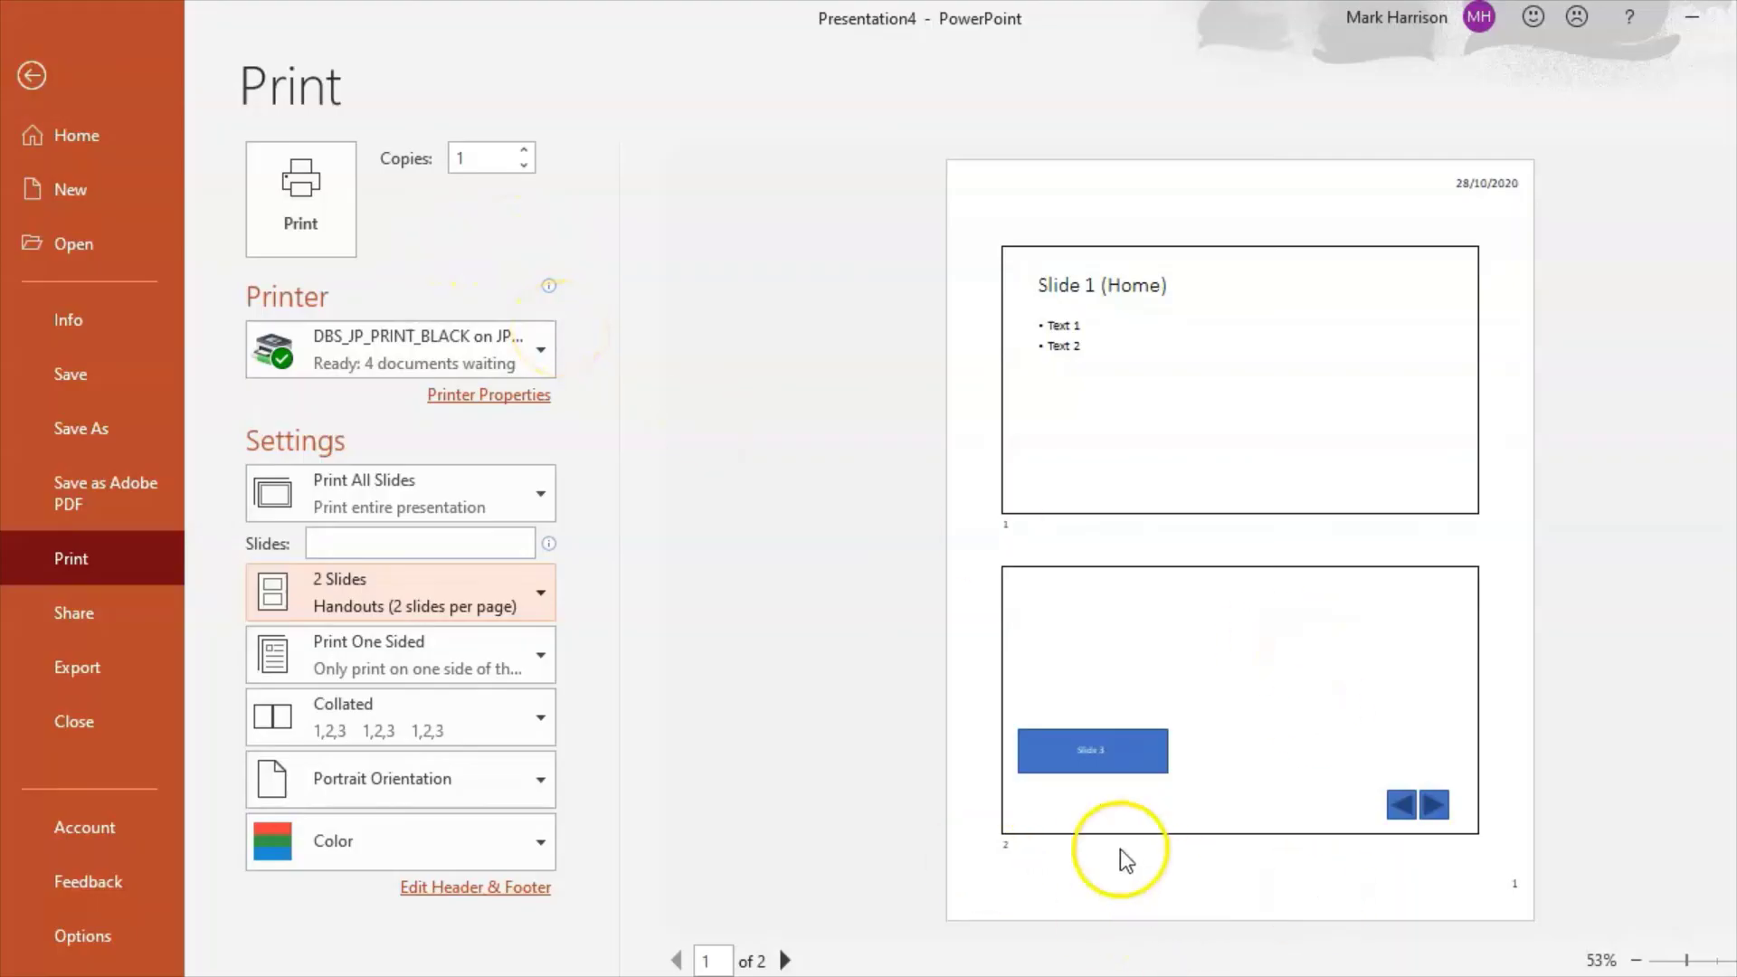
# Add the footer 'Name, Candidate details, Centre Number' to all handout pages
pyautogui.click(496, 886)
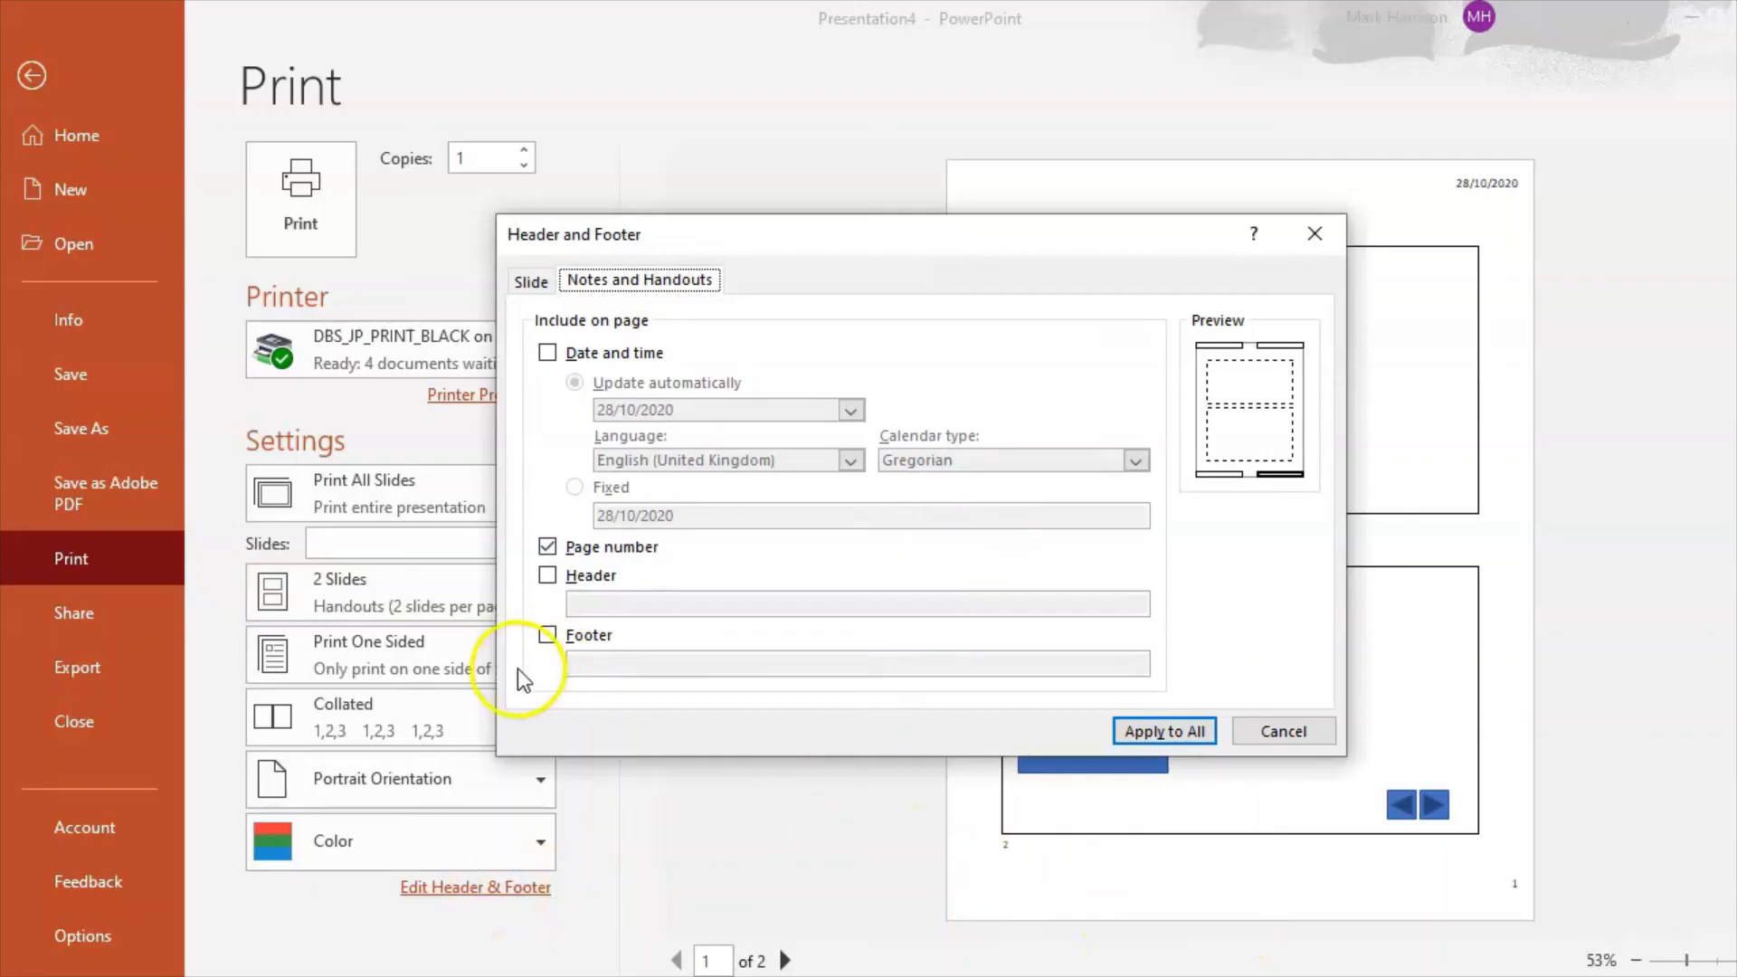
pyautogui.click(546, 636)
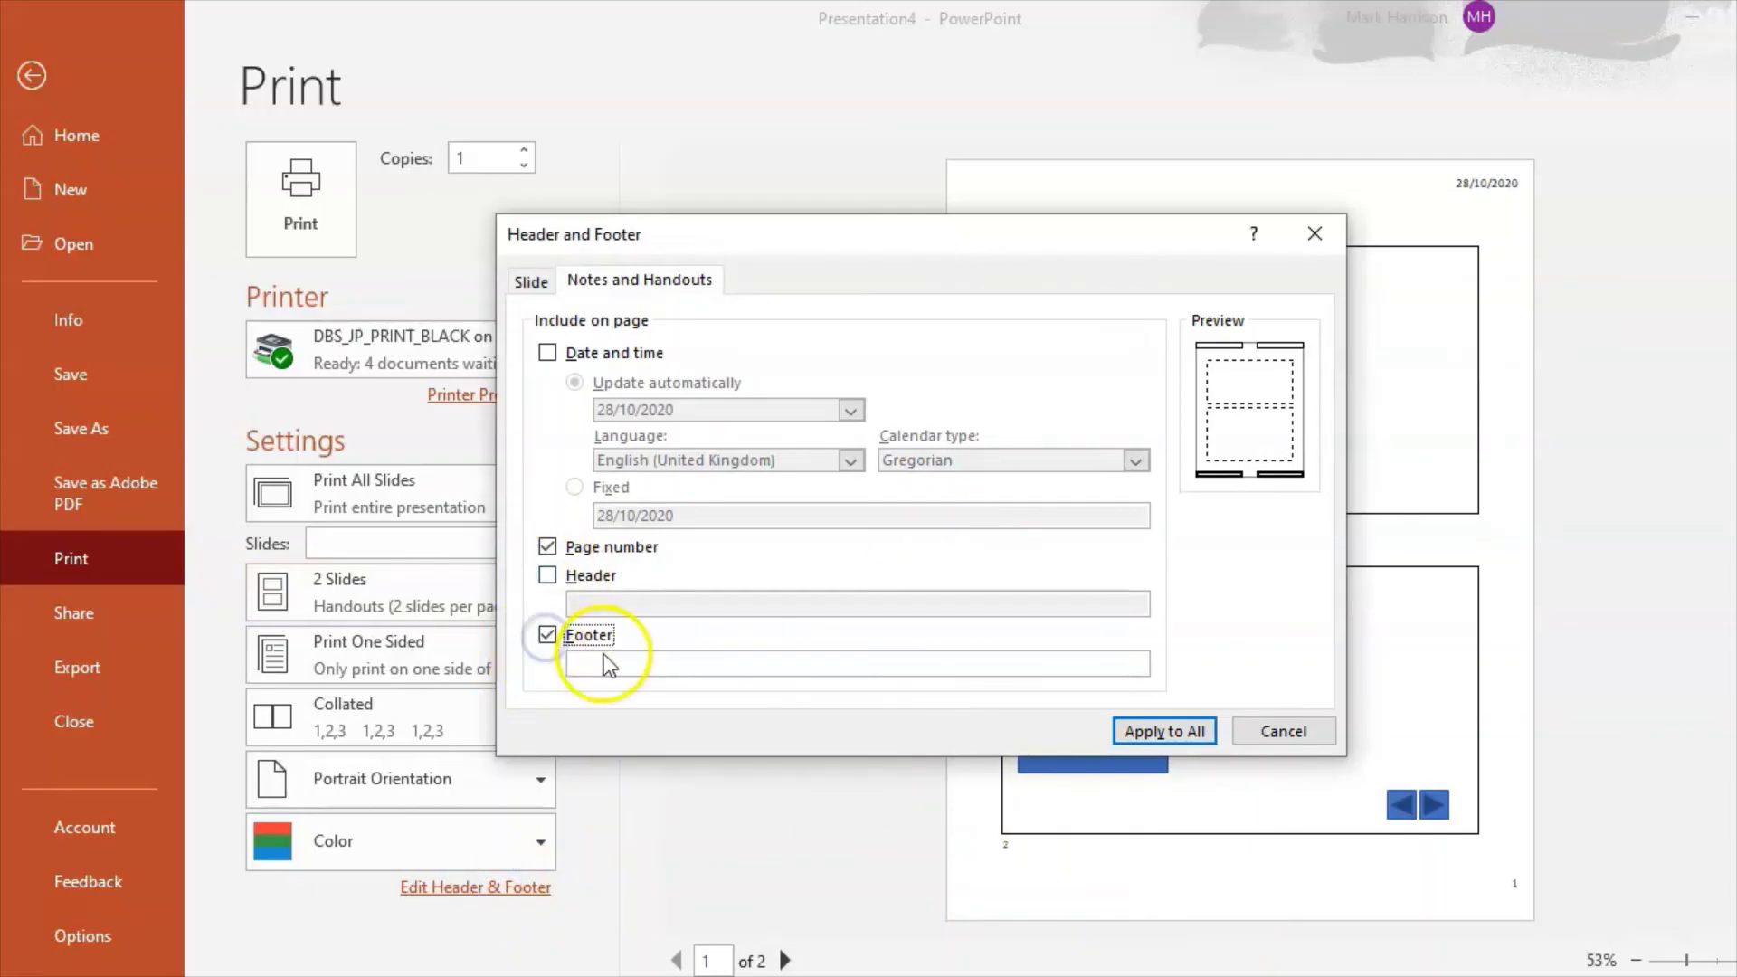
pyautogui.click(603, 667)
pyautogui.write('Name,')
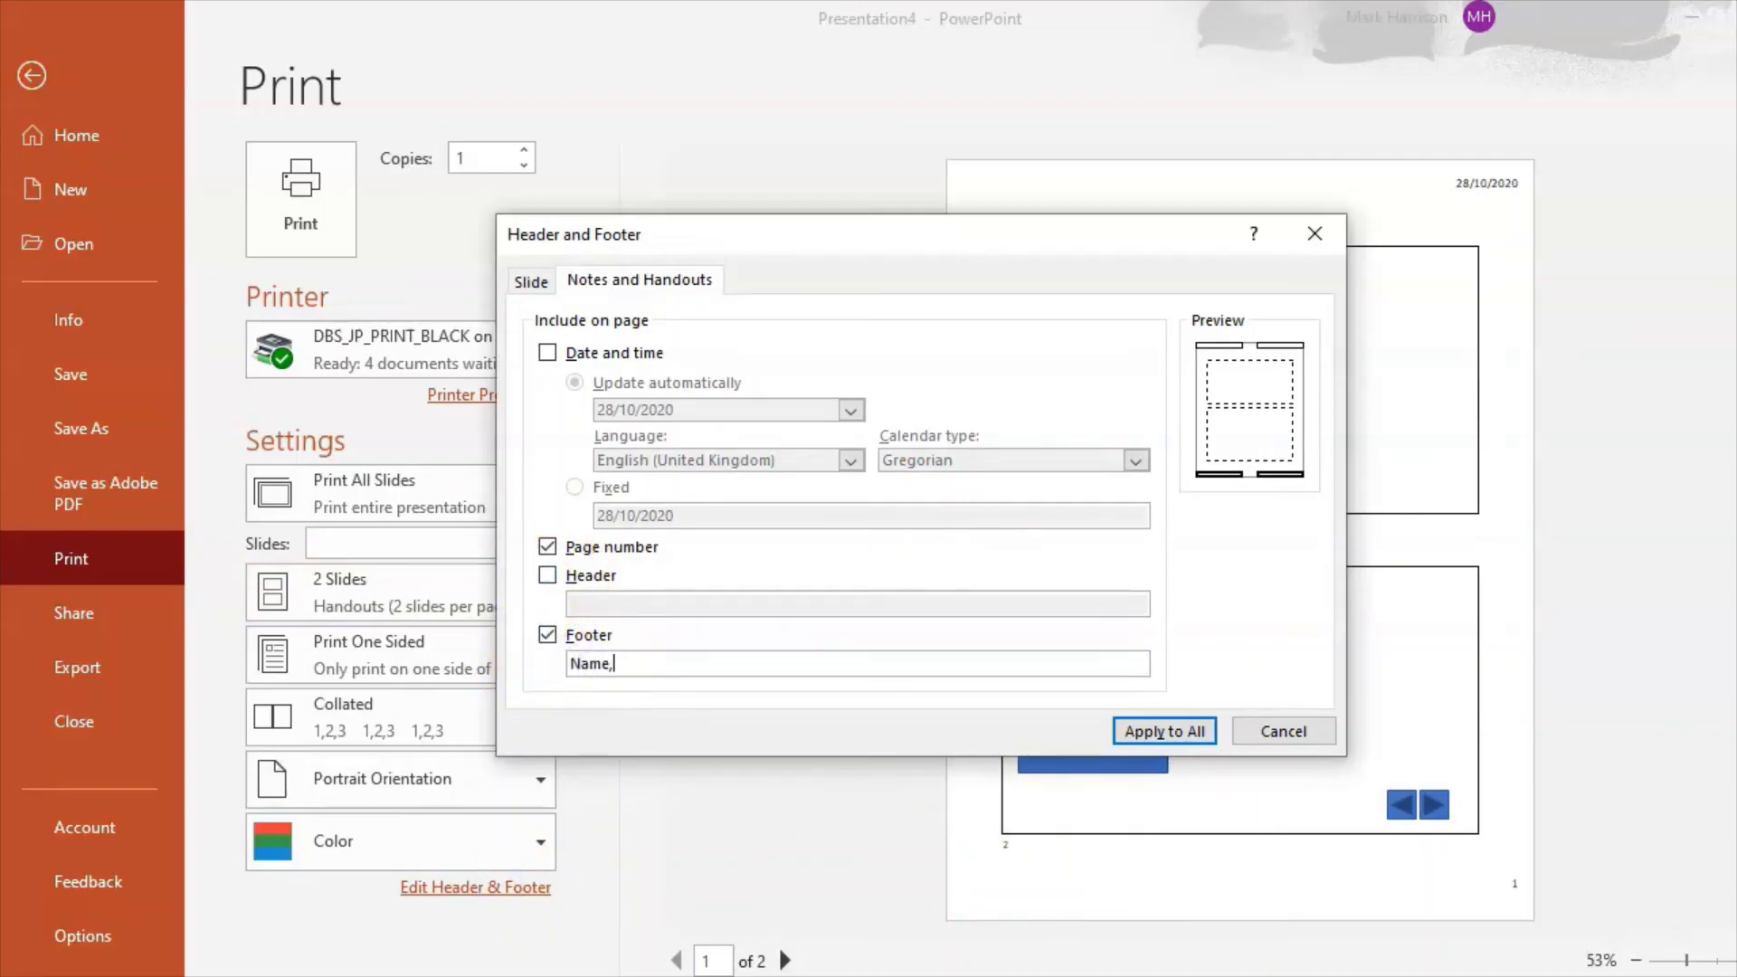
pyautogui.write(' Candidate detaisl')
pyautogui.press('BackSpace')
pyautogui.press('BackSpace')
pyautogui.write('ls, Centre ')
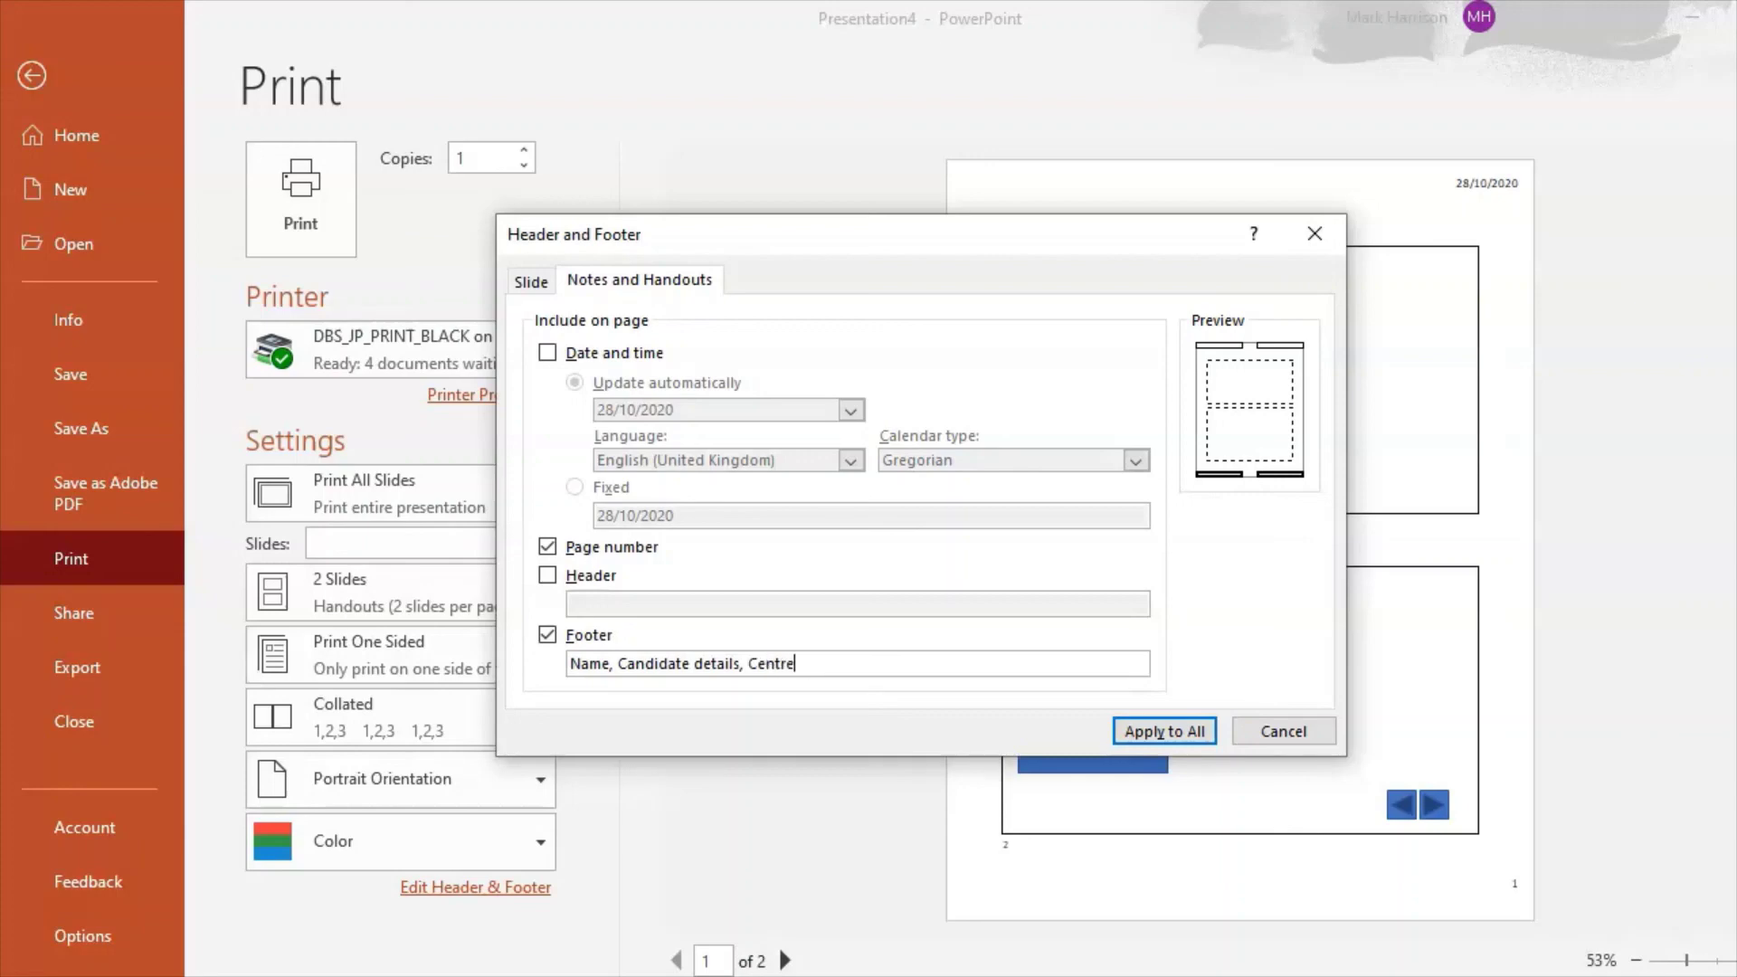
pyautogui.write('Number')
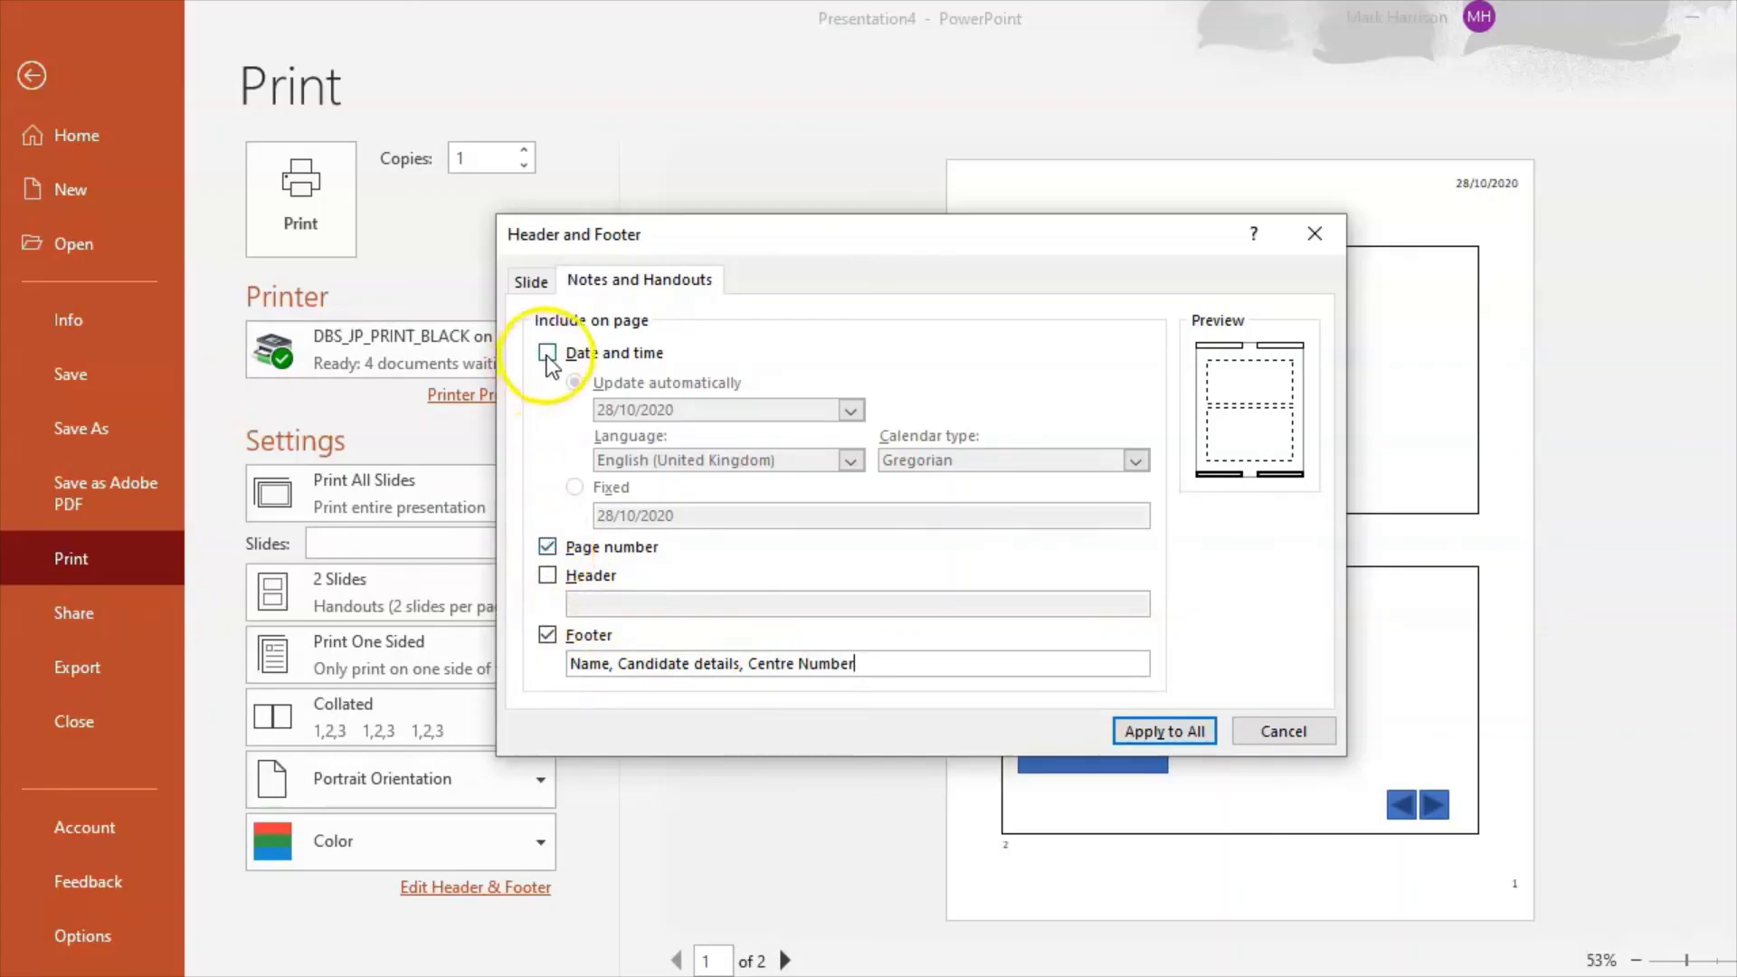
pyautogui.click(1176, 731)
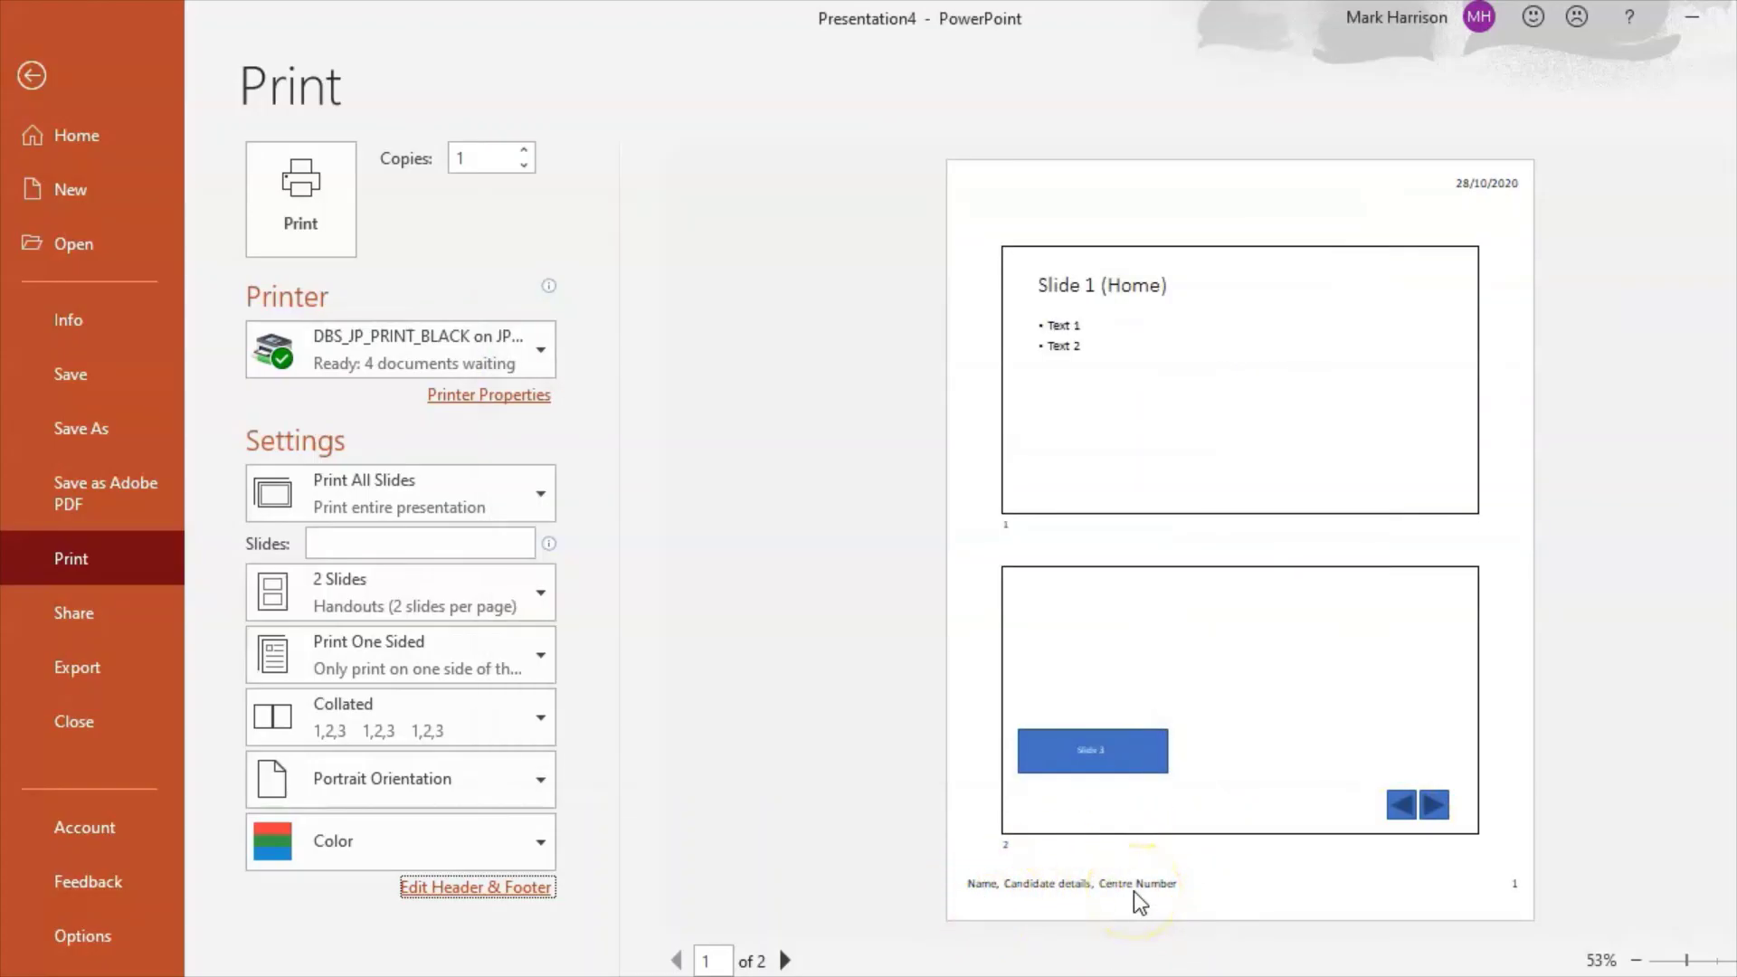
pyautogui.click(785, 961)
pyautogui.click(676, 961)
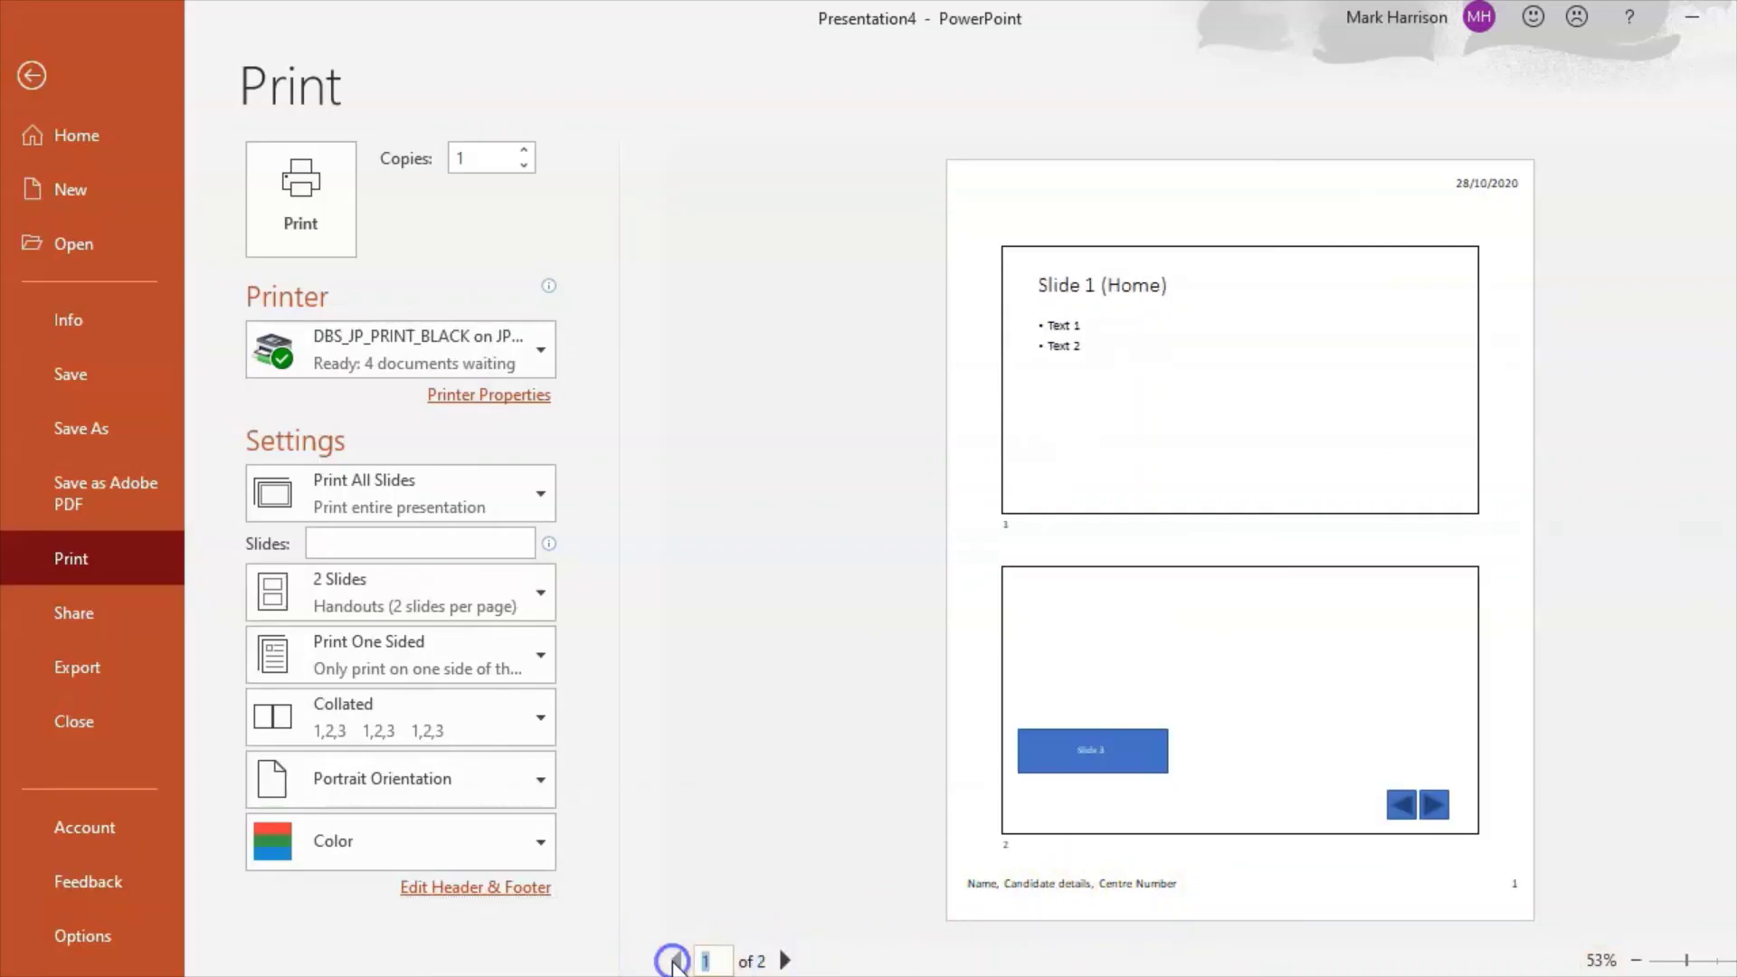